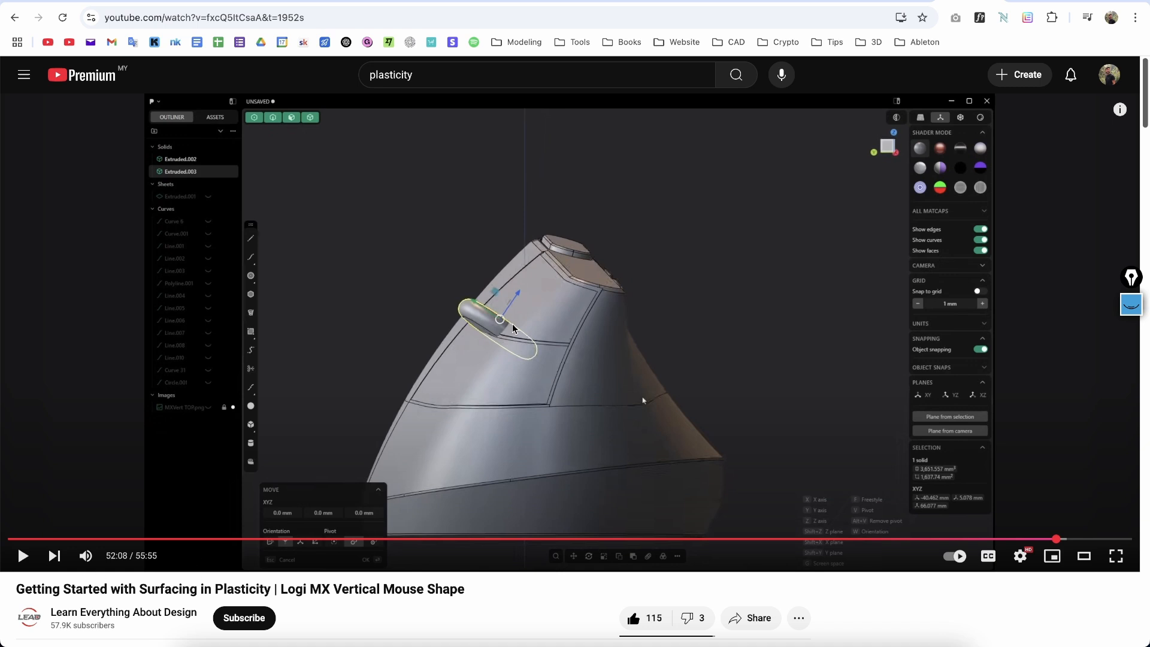
- Examine the MX Vertical photos on the Logitech product page, then switch to Plasticity to compare them with the mouse curves
click(1053, 0)
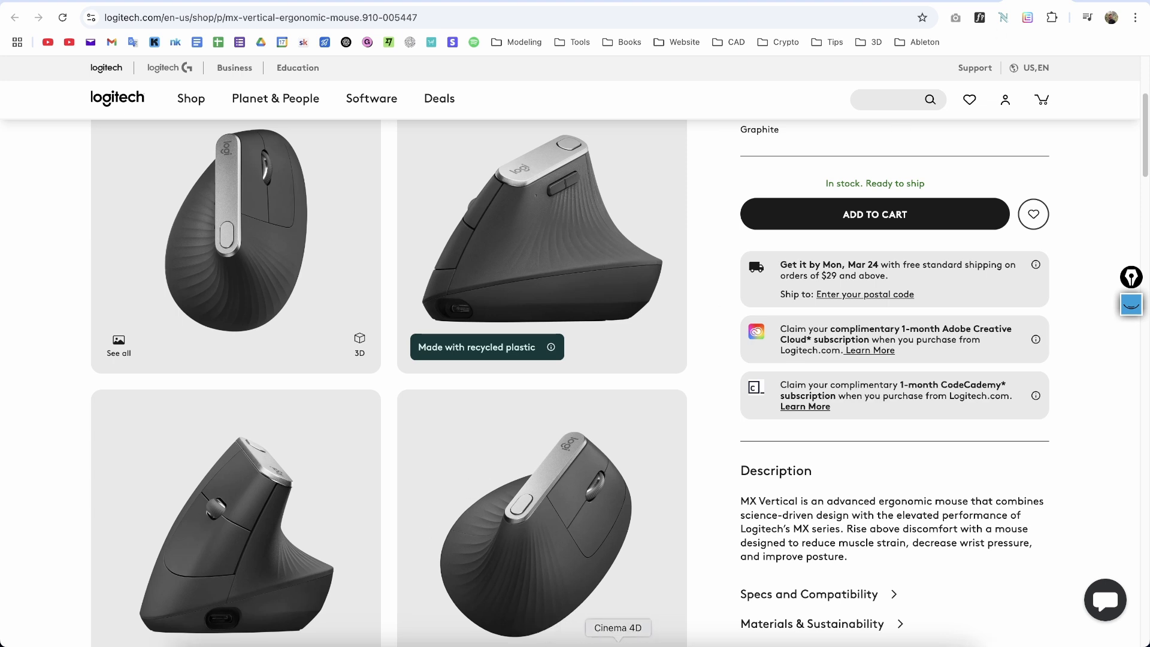
click(689, 643)
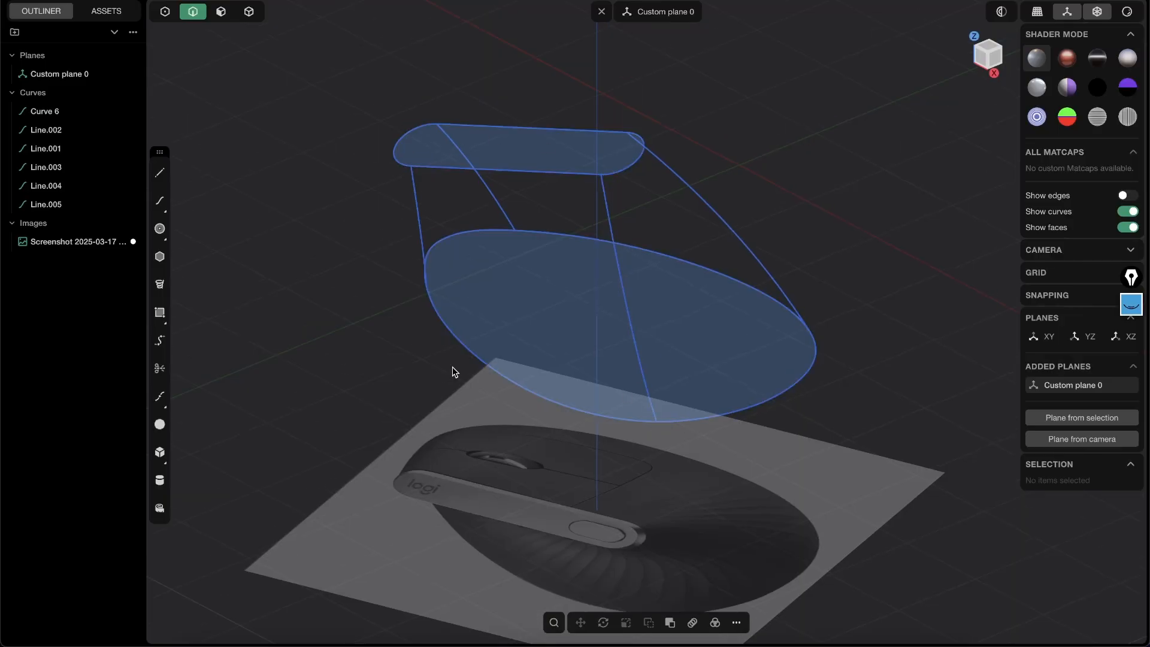
middle_drag(611, 377, 619, 392)
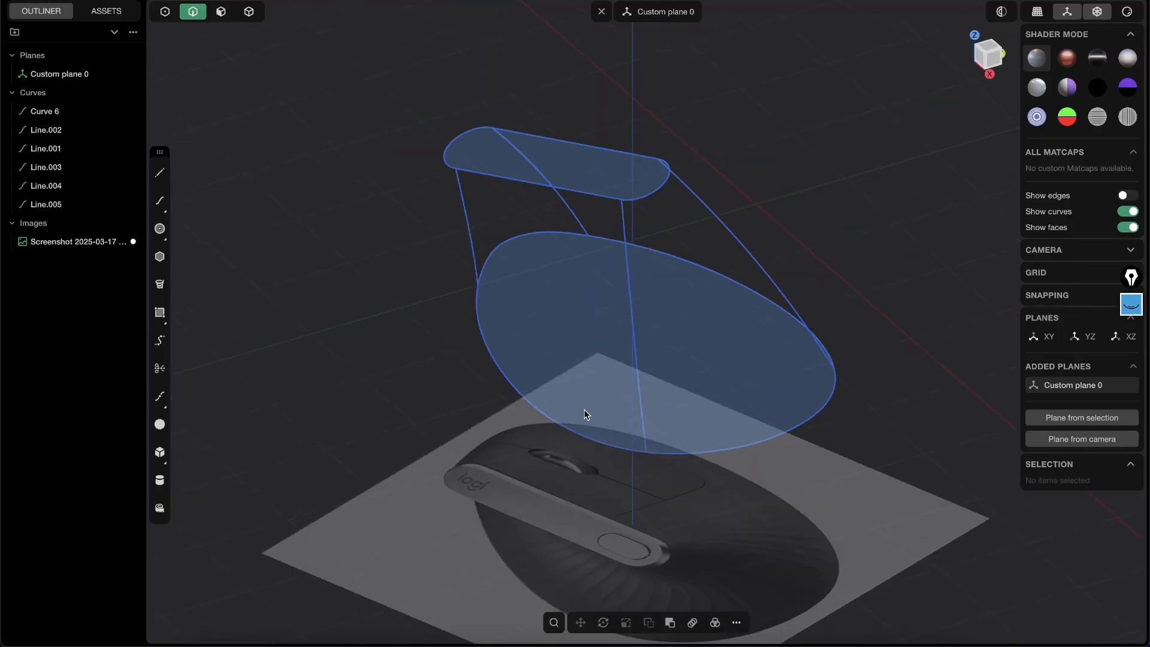
middle_drag(557, 322, 592, 348)
- Switch to the YouTube surfacing tutorial in the browser, jump to 2:36, and return to Plasticity
key(super+Tab)
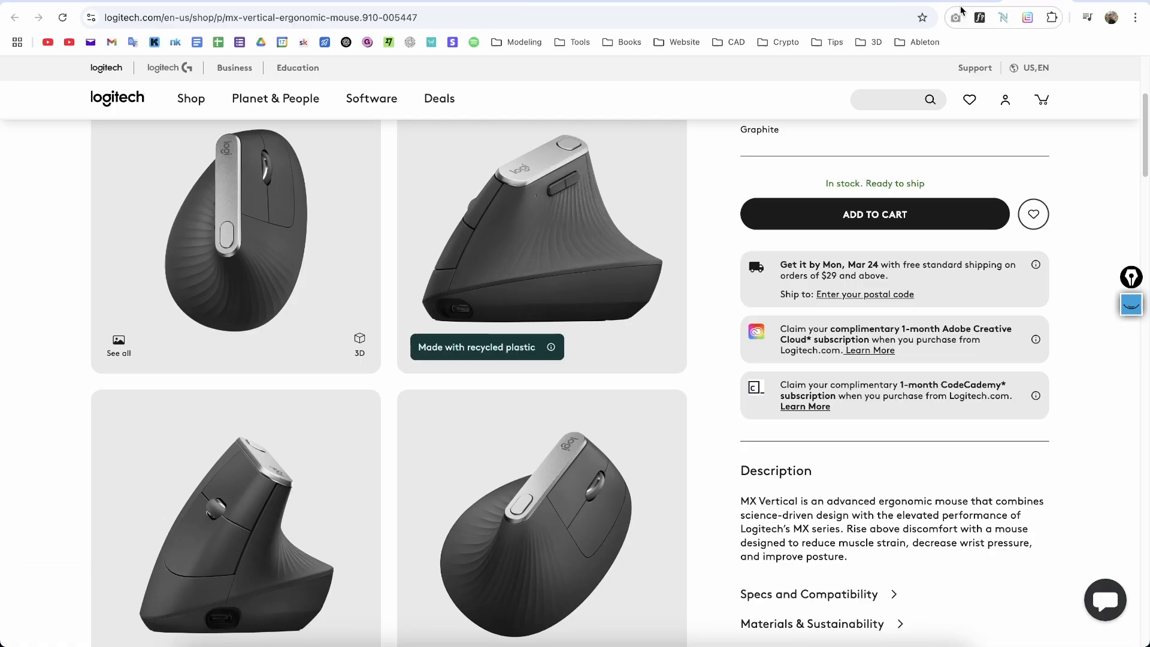
click(972, 2)
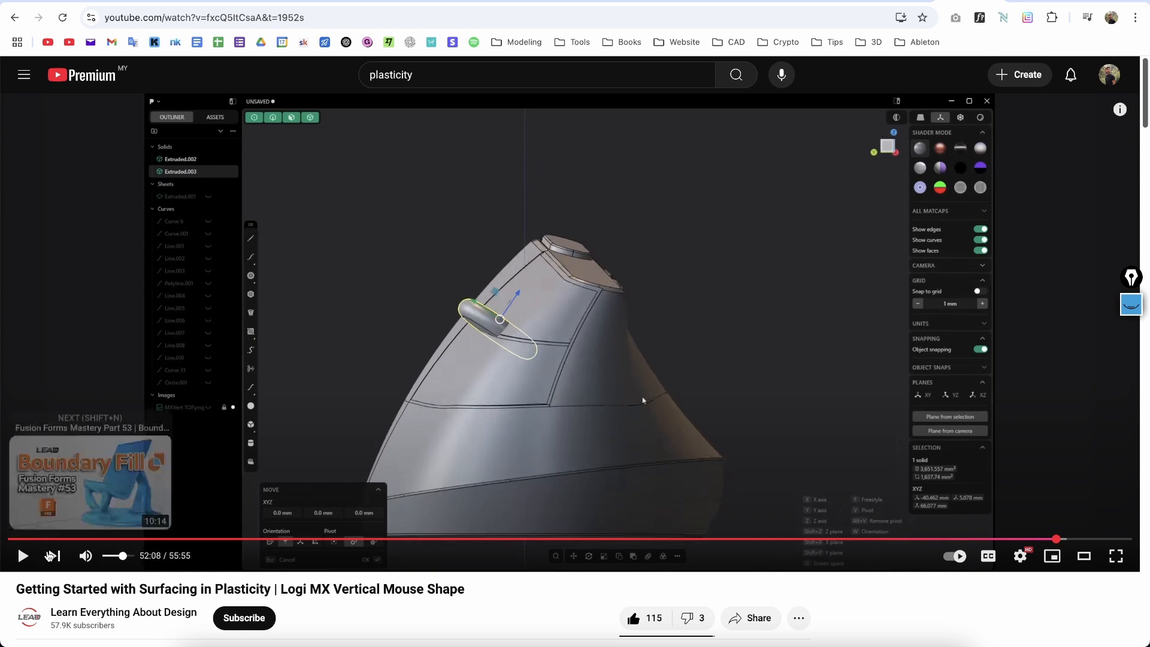
click(62, 539)
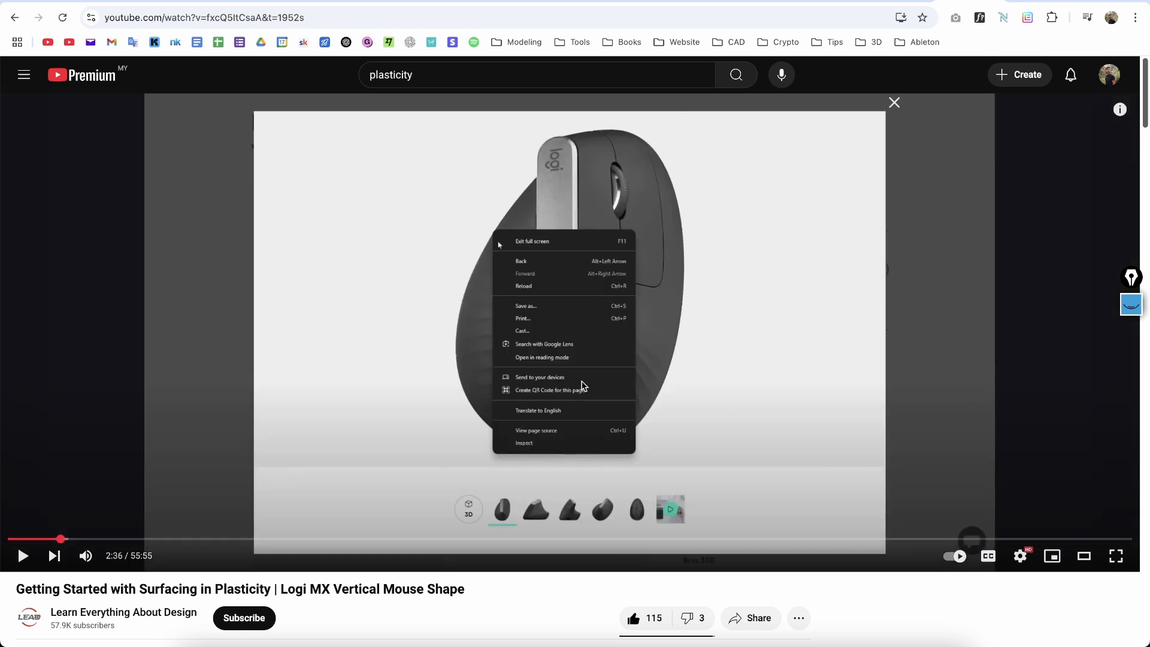
key(alt+Tab)
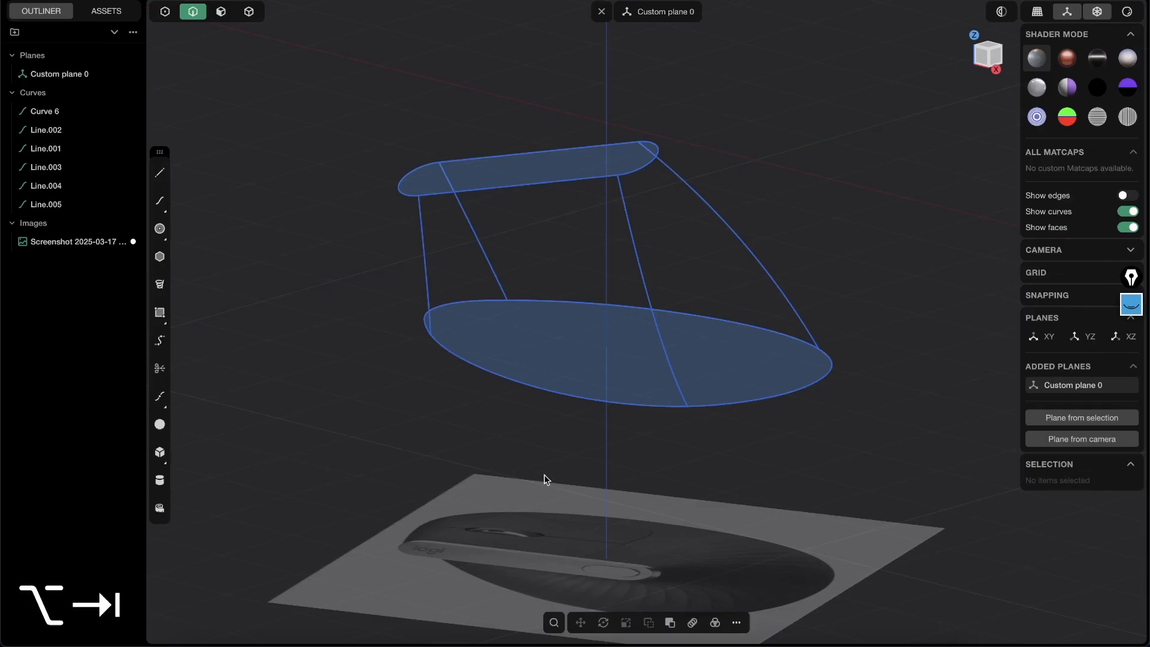
mouse_move(609, 369)
middle_down()
mouse_move(645, 319)
mouse_move(614, 341)
mouse_move(703, 339)
middle_up()
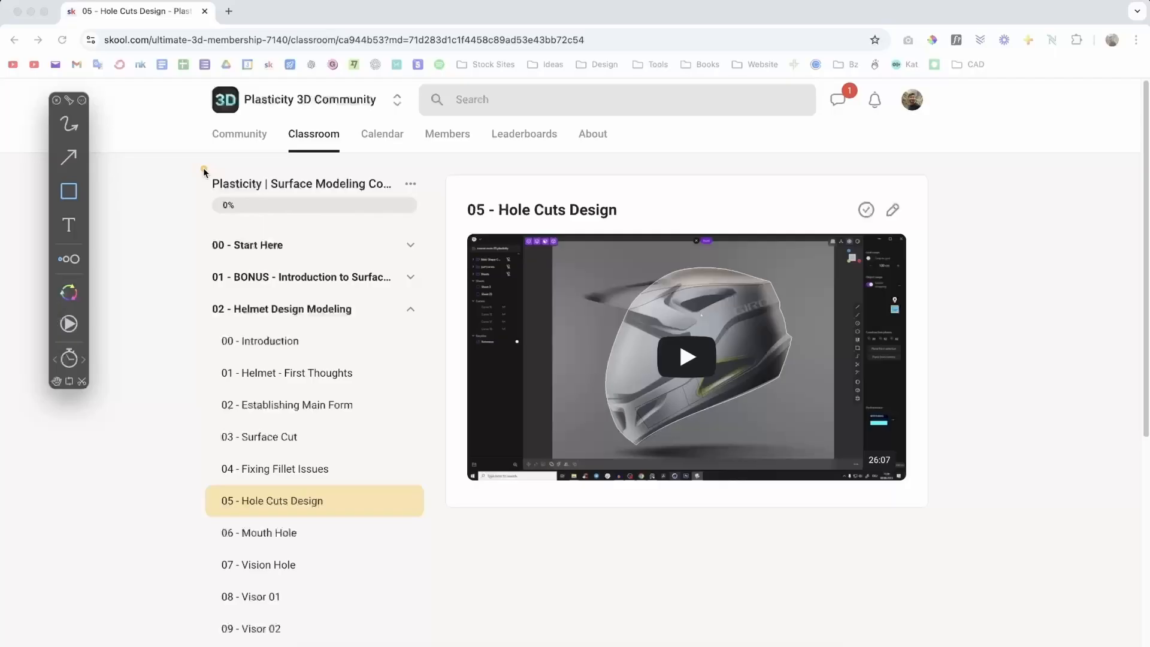
mouse_move(185, 151)
mouse_down()
mouse_move(259, 258)
mouse_move(330, 476)
mouse_move(427, 634)
mouse_up()
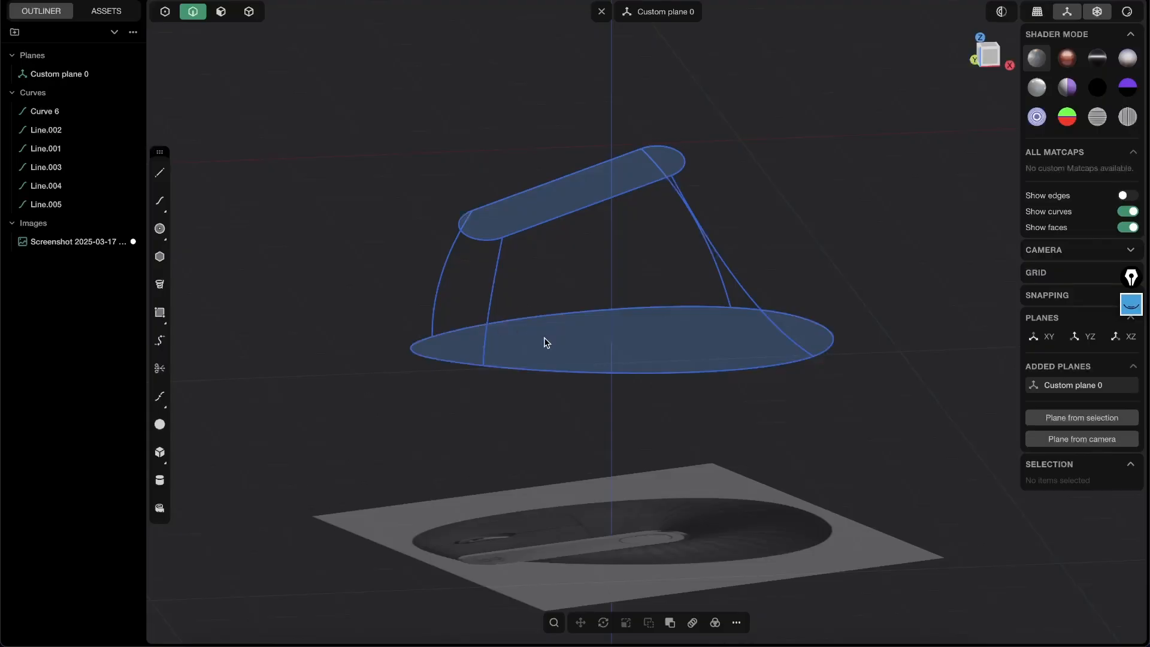
- Hide the reference screenshot of the mouse so only the curves remain in the scene
middle_drag(544, 342, 755, 309)
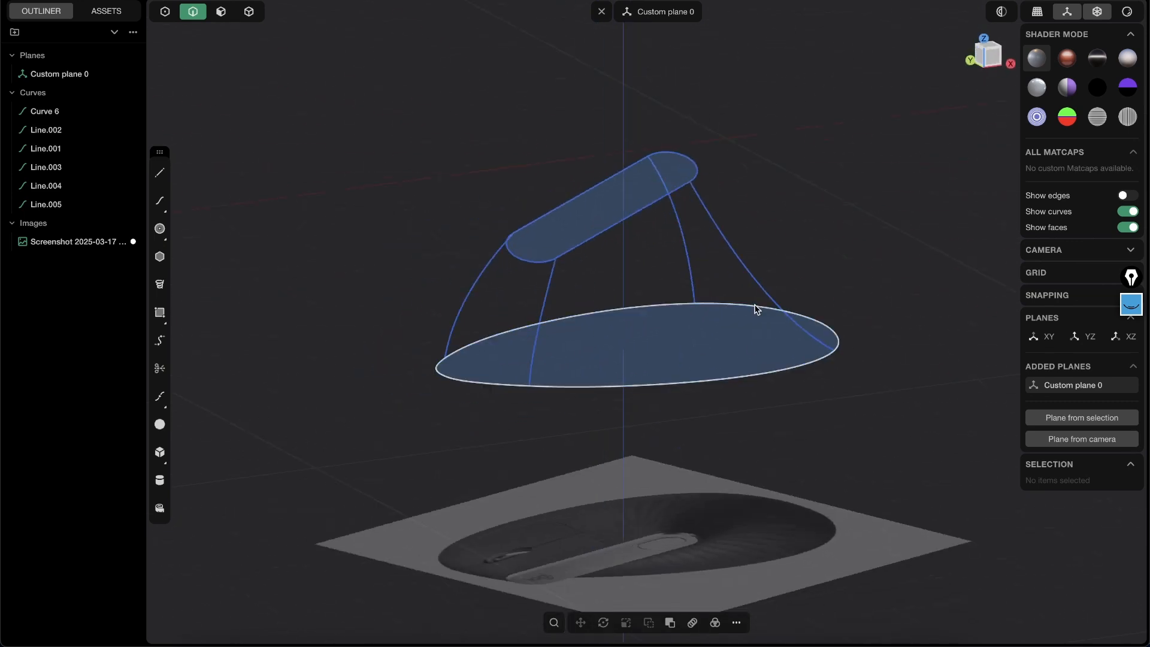
shift+middle_drag(622, 241, 616, 228)
shift+middle_drag(546, 255, 714, 250)
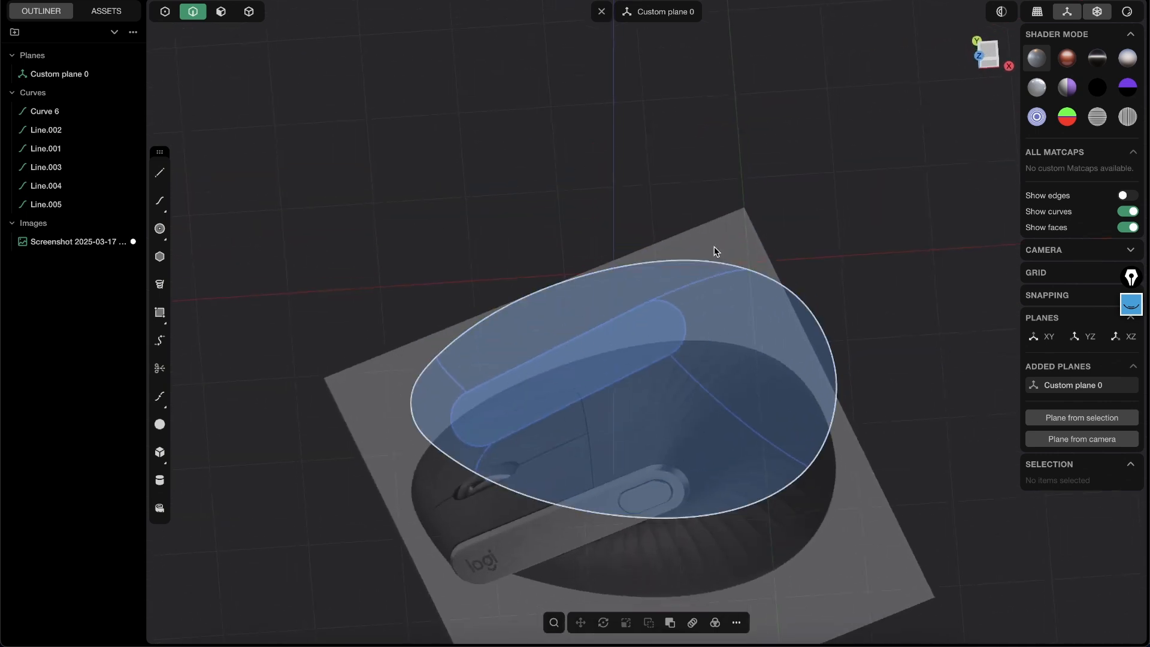
click(1001, 54)
middle_drag(653, 277, 590, 326)
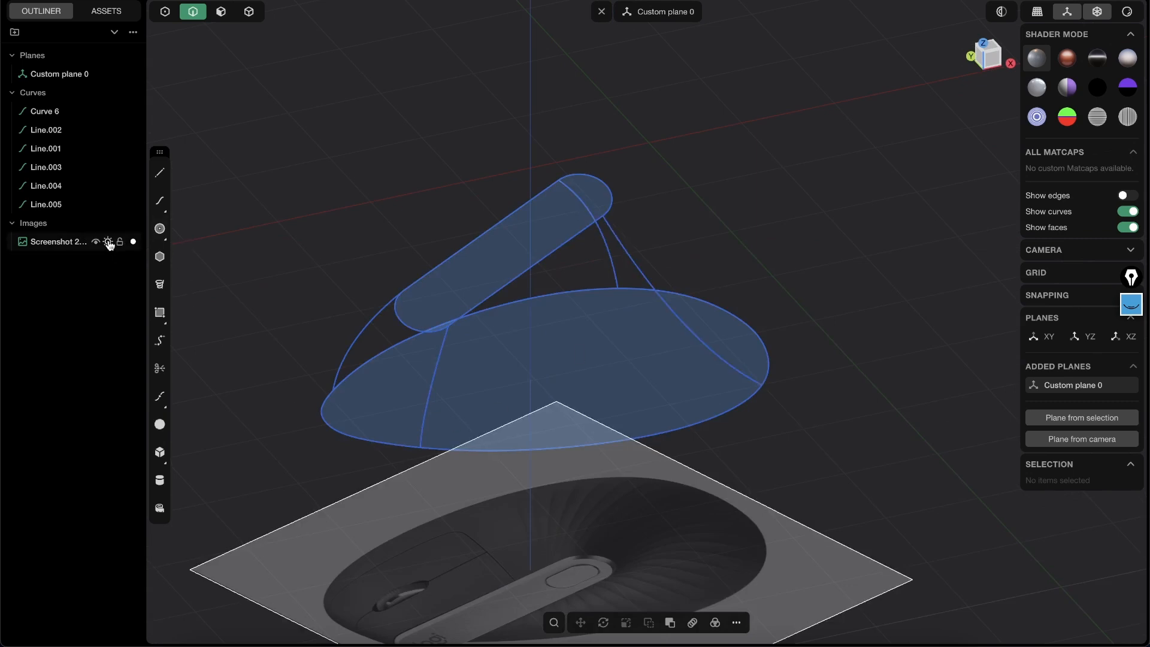
click(108, 242)
shift+middle_drag(636, 369, 619, 327)
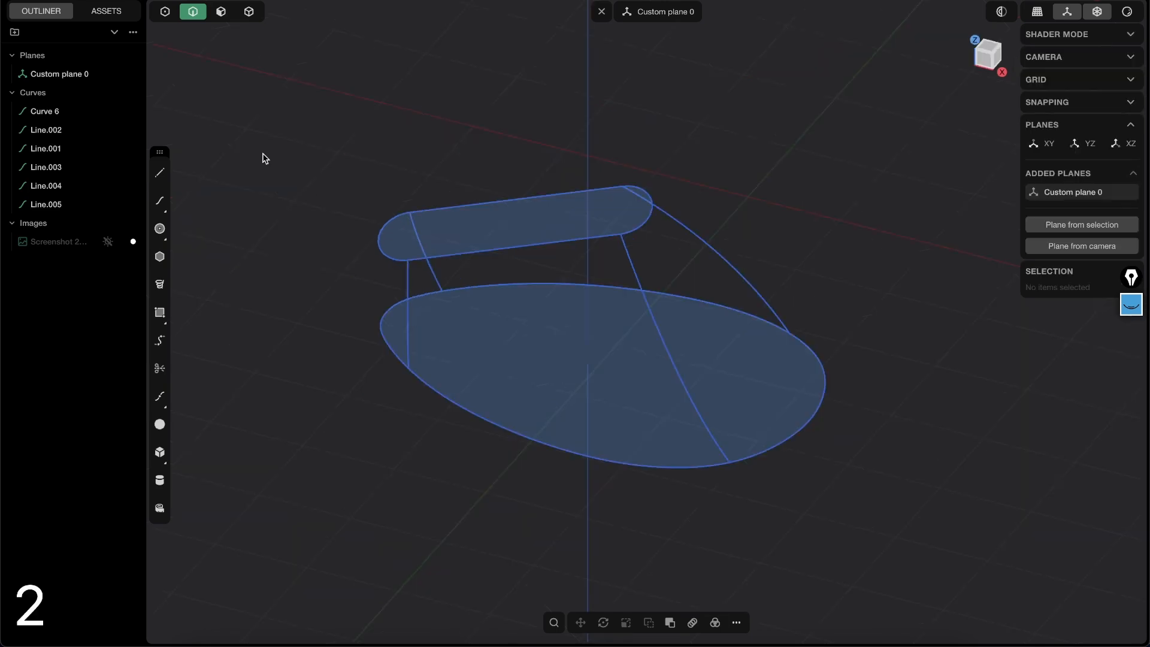
click(408, 278)
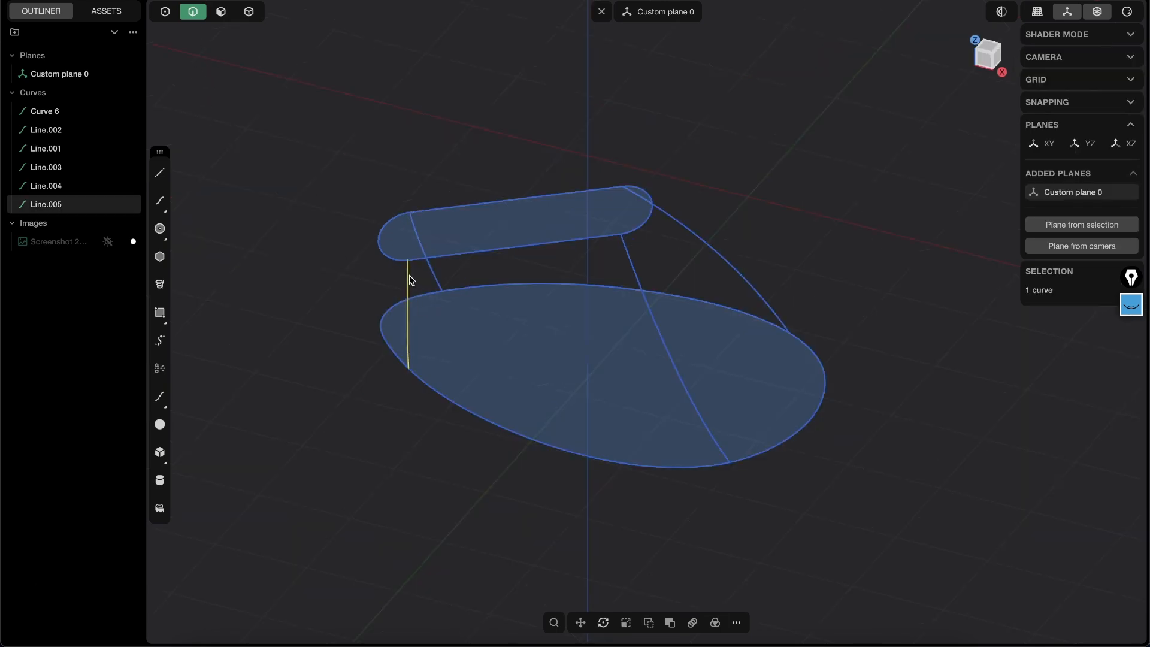
shift+click(640, 291)
shift+click(700, 243)
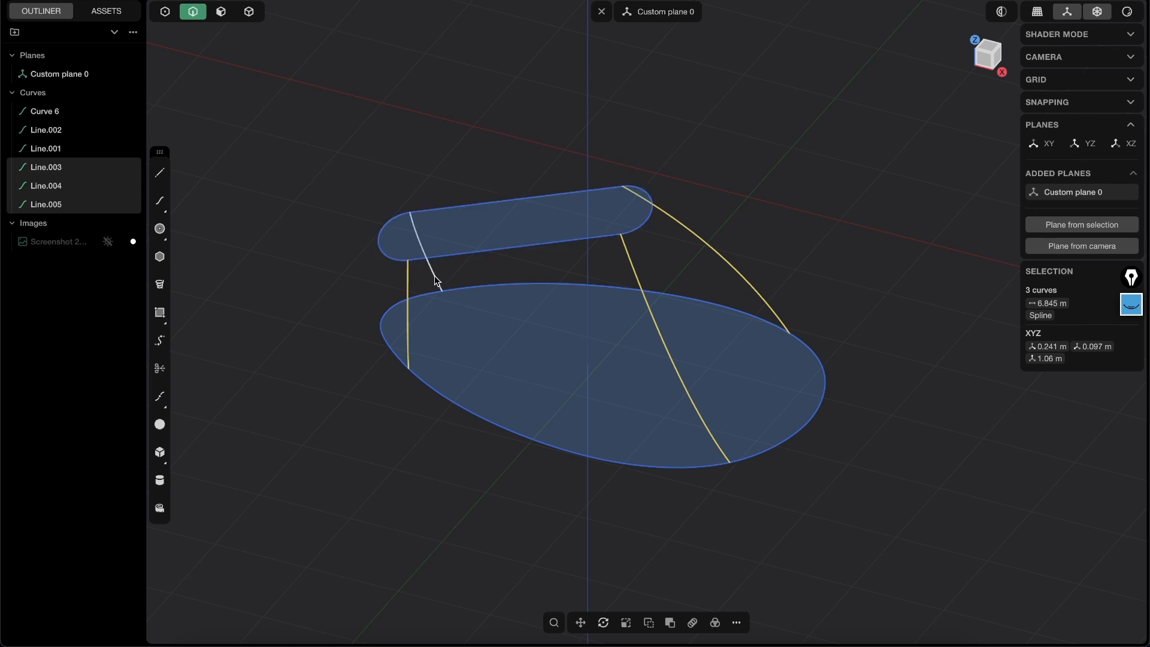
shift+click(435, 273)
middle_drag(567, 270, 492, 295)
click(484, 266)
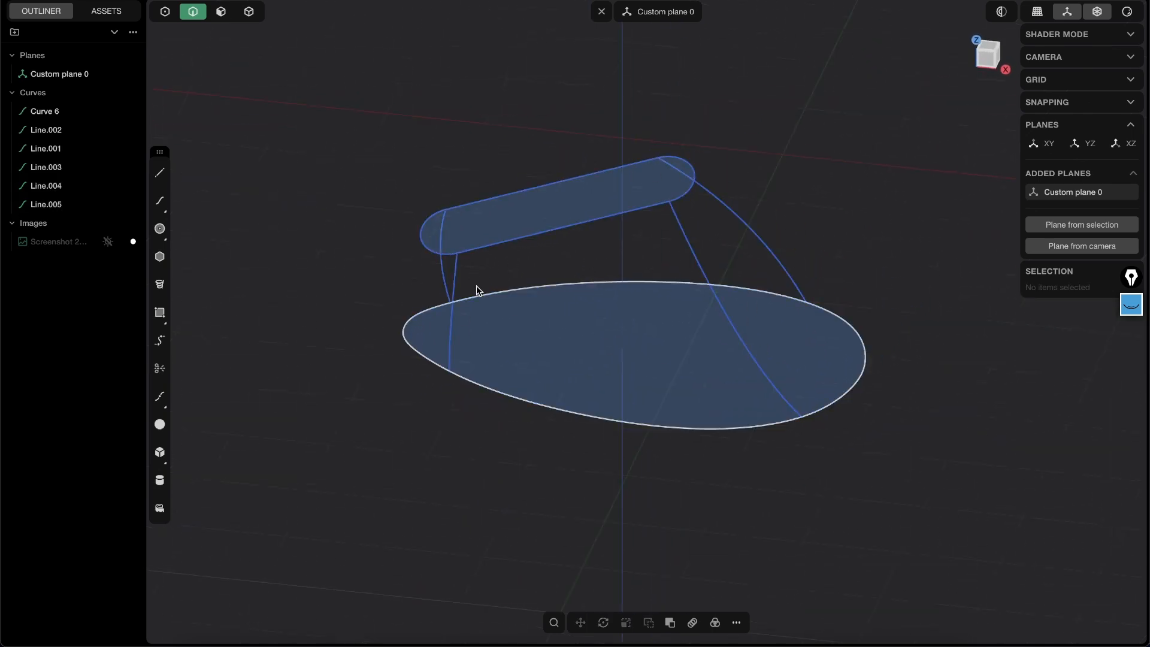
- Try a Loft across the four side curves joining the slot and base outlines, with Loop enabled
click(453, 288)
middle_drag(473, 350, 461, 380)
shift+click(760, 359)
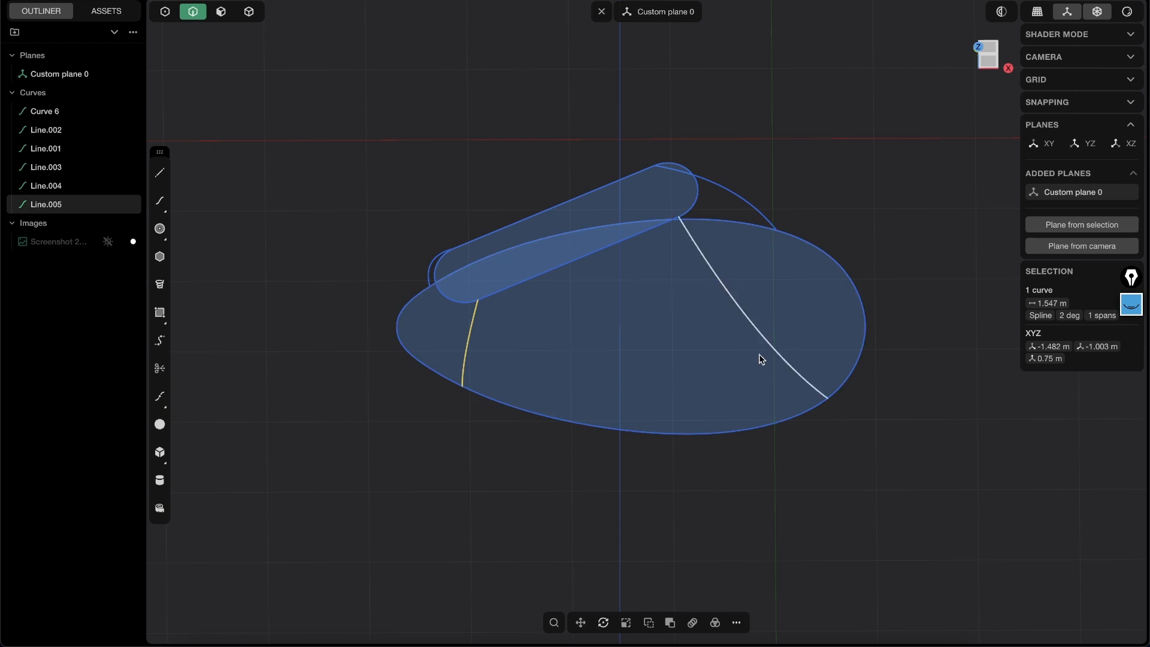
shift+click(777, 231)
shift+click(429, 273)
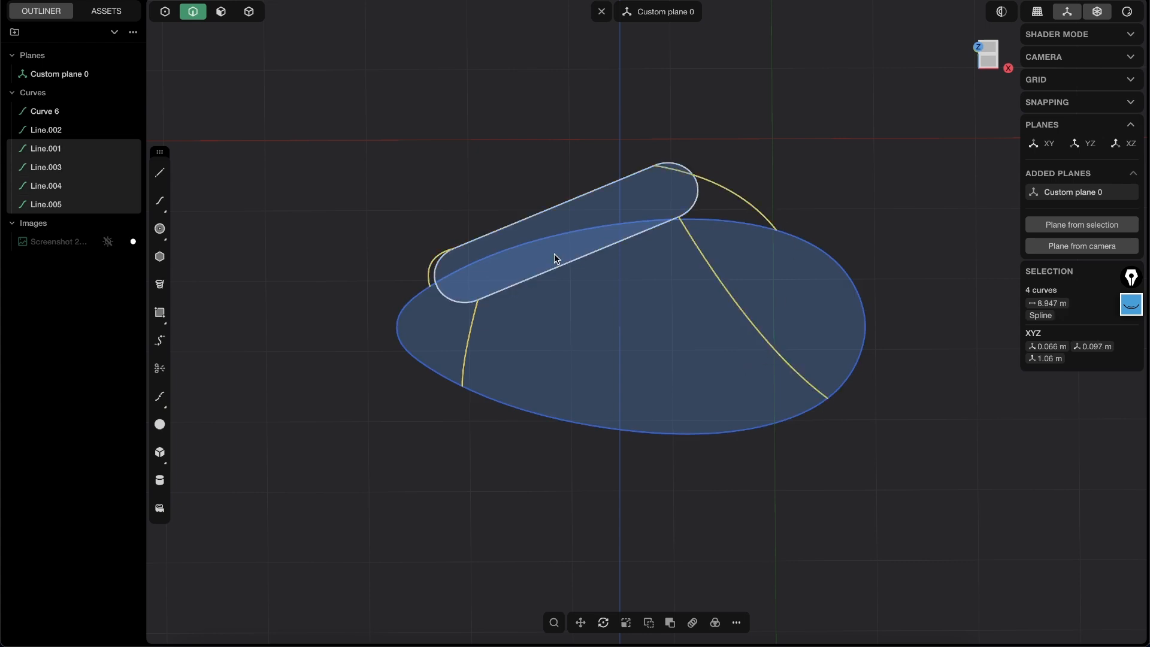
key(l)
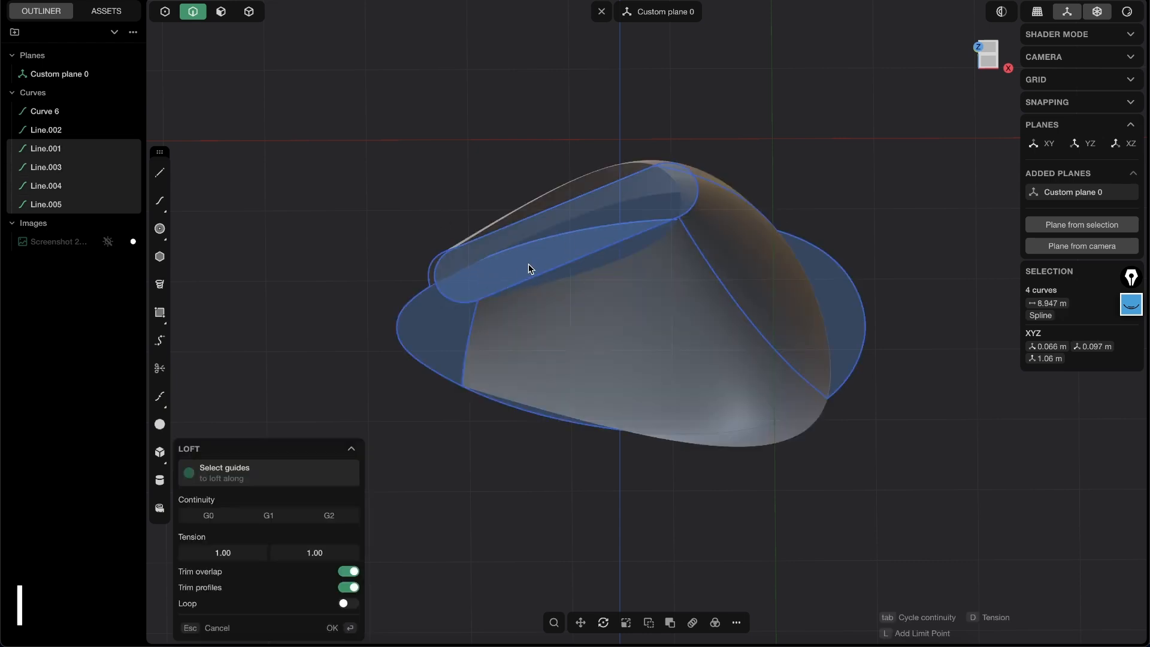
middle_drag(528, 267, 619, 187)
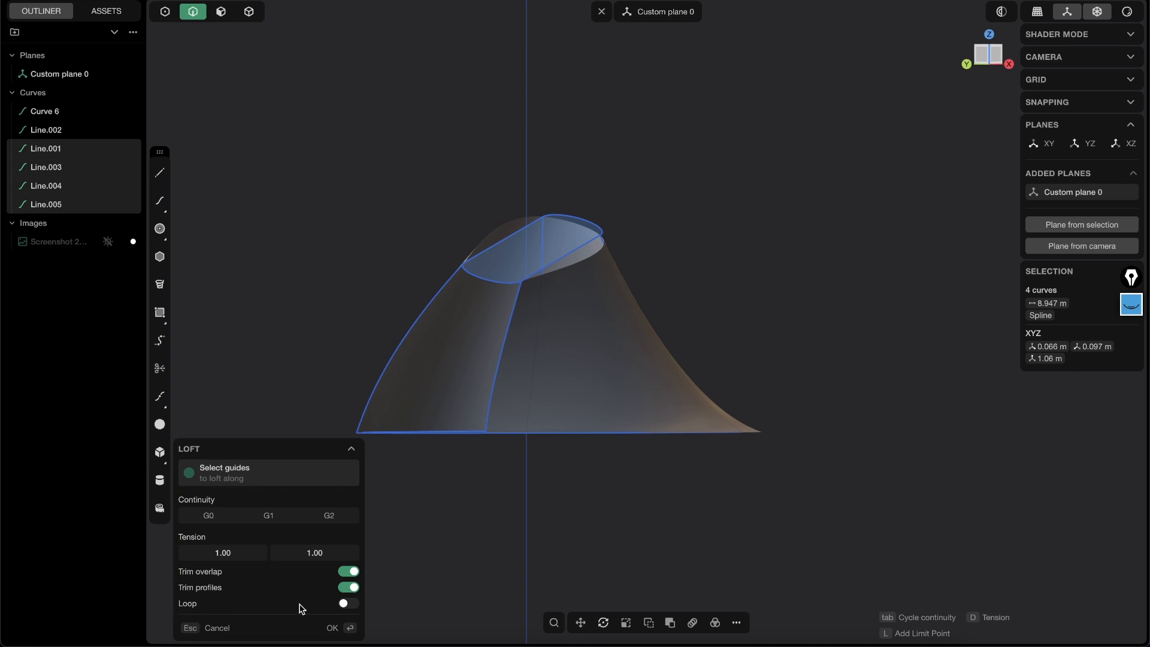
click(349, 604)
middle_drag(548, 311, 565, 274)
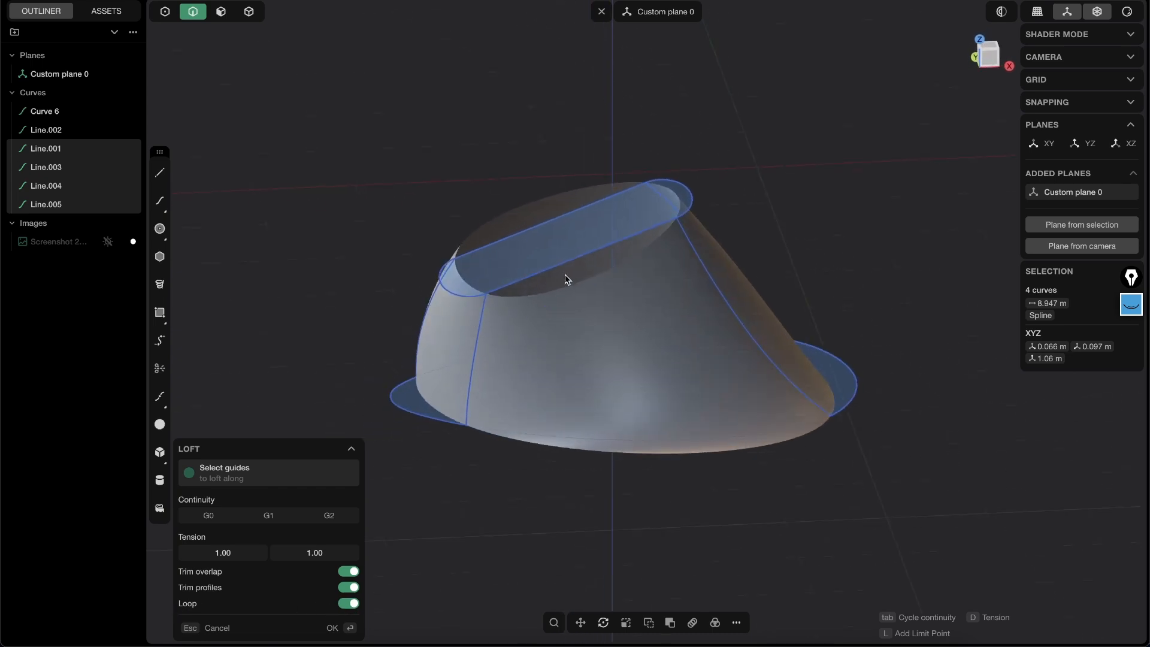
- Try using the upper slot outline and the base outline as guides for the looped loft
click(551, 269)
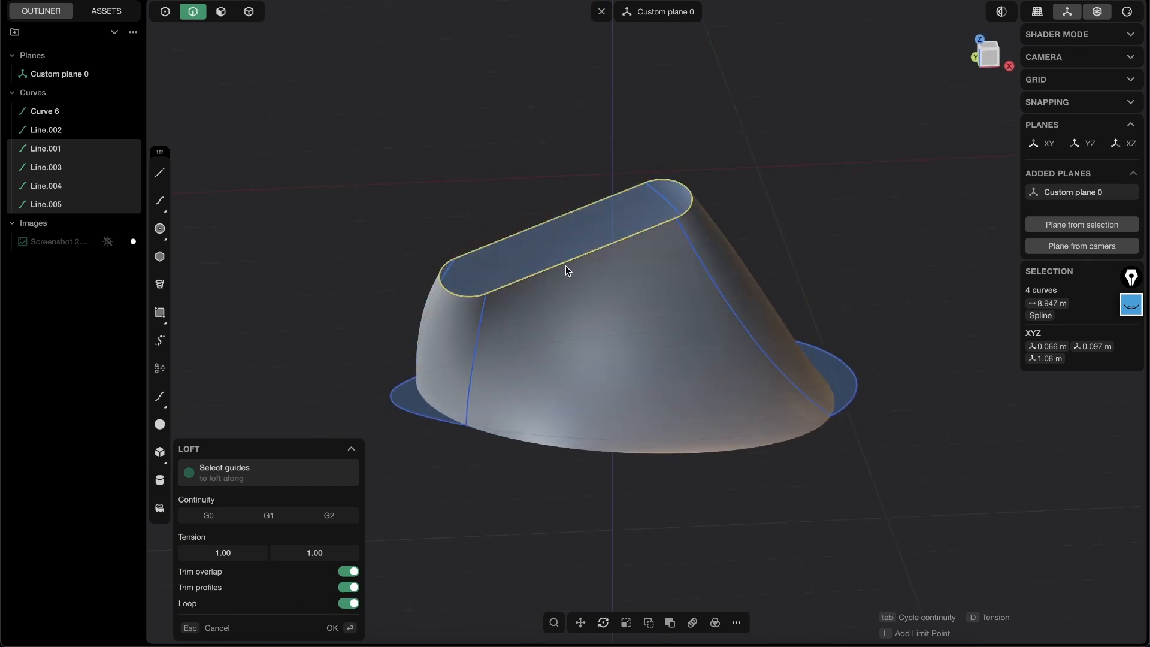
click(588, 441)
middle_drag(495, 296, 522, 293)
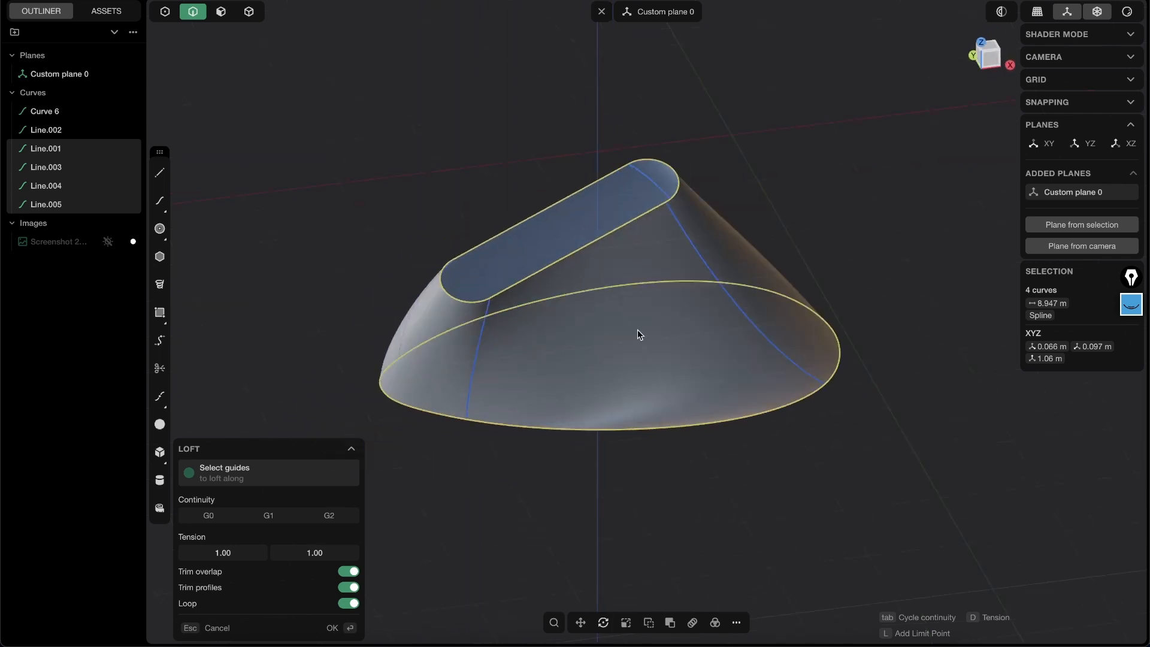
middle_drag(625, 228, 735, 185)
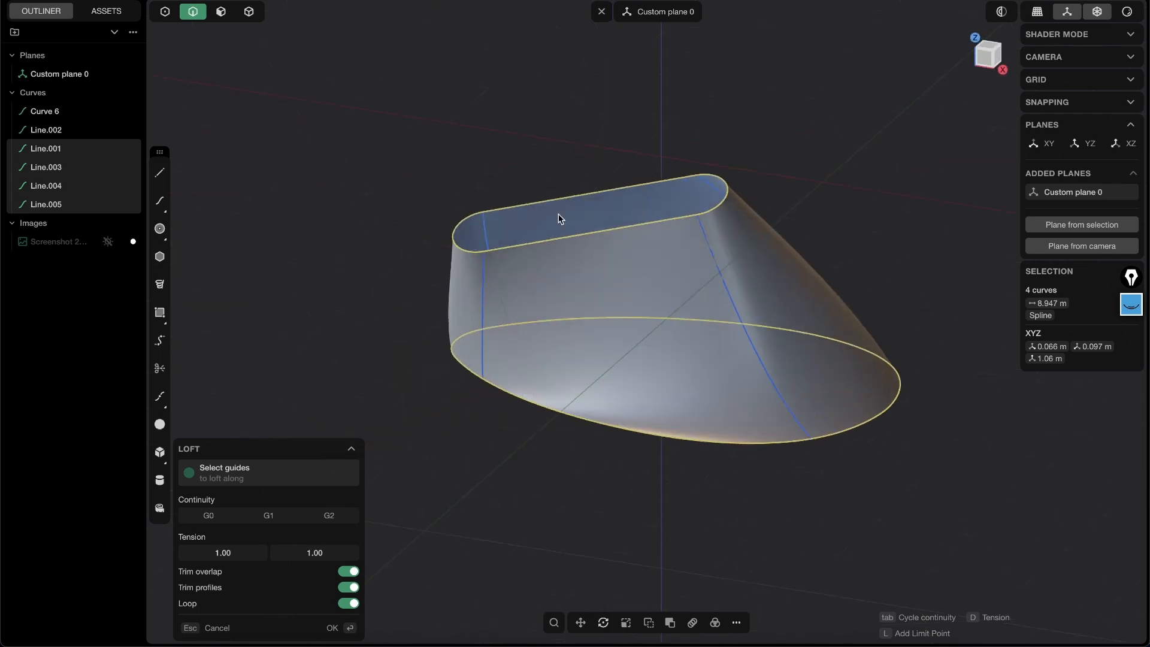
middle_drag(722, 270, 577, 308)
middle_drag(451, 293, 520, 259)
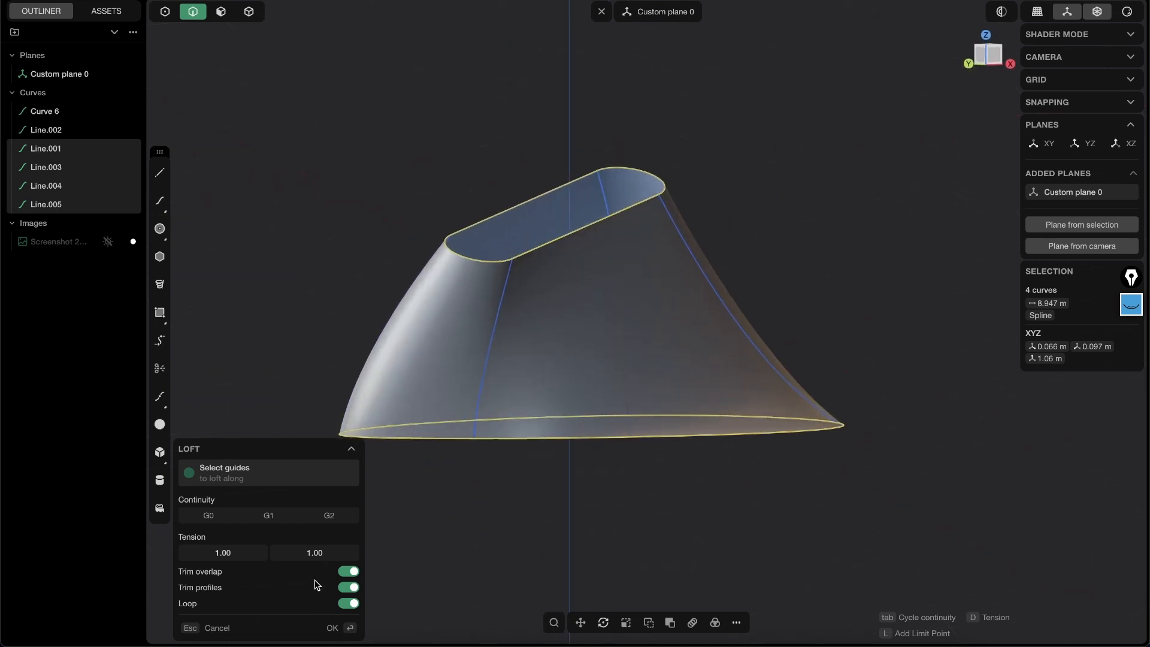
click(357, 627)
- Try to move the control point where the front side curve meets the upper slot outline
key(1)
scroll(595, 171, up, 5)
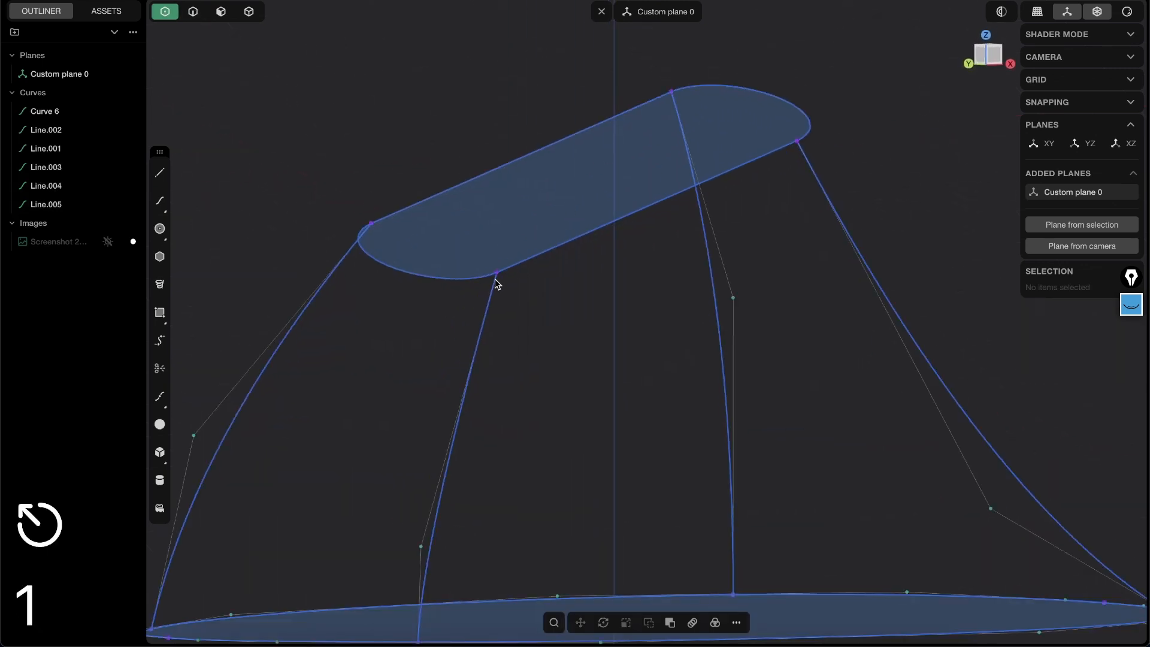
drag(512, 289, 501, 275)
key(1)
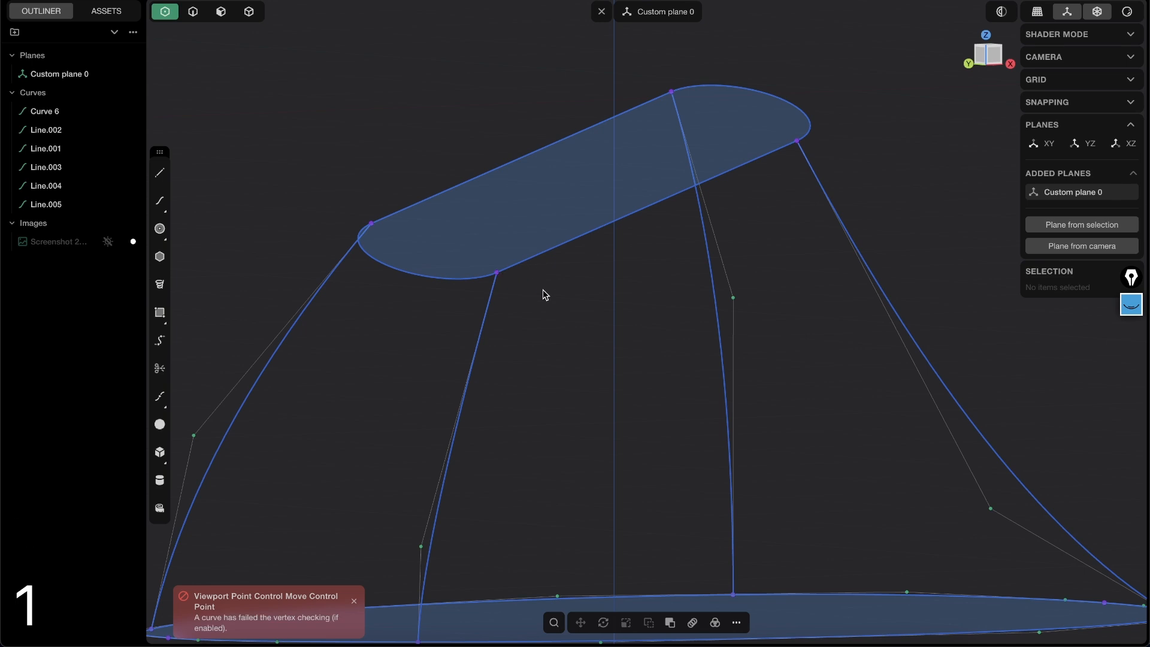
key(Escape)
key(Escape)
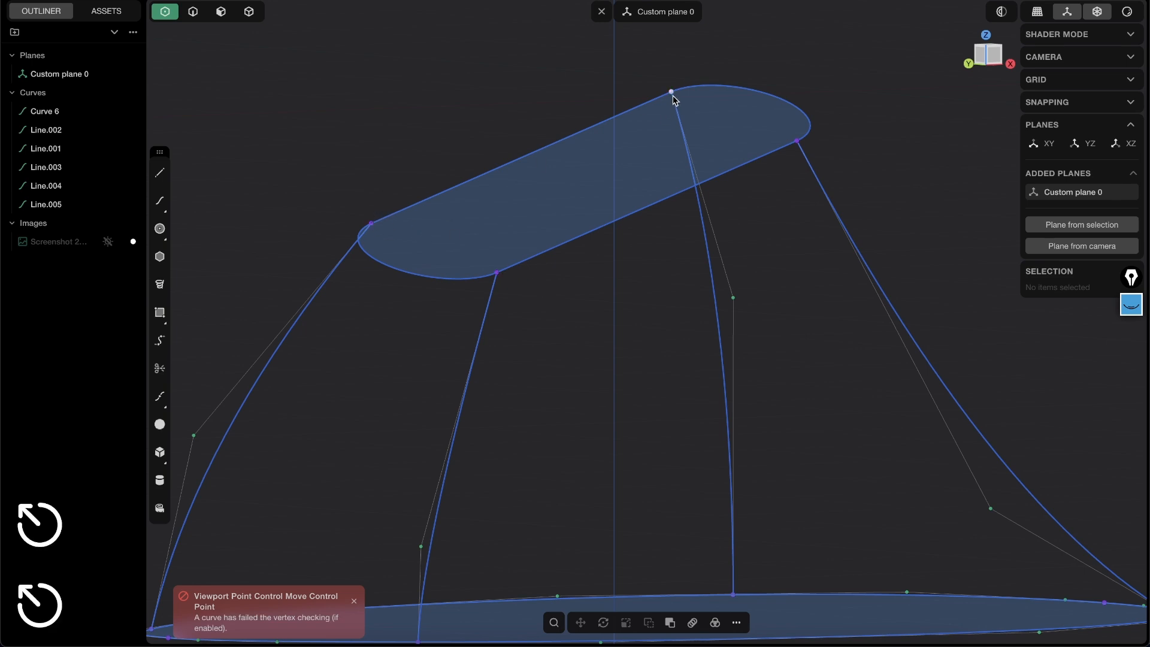
- Loft the four side curves with Loop enabled, using the upper slot and base outlines as guides
scroll(795, 168, down, 3)
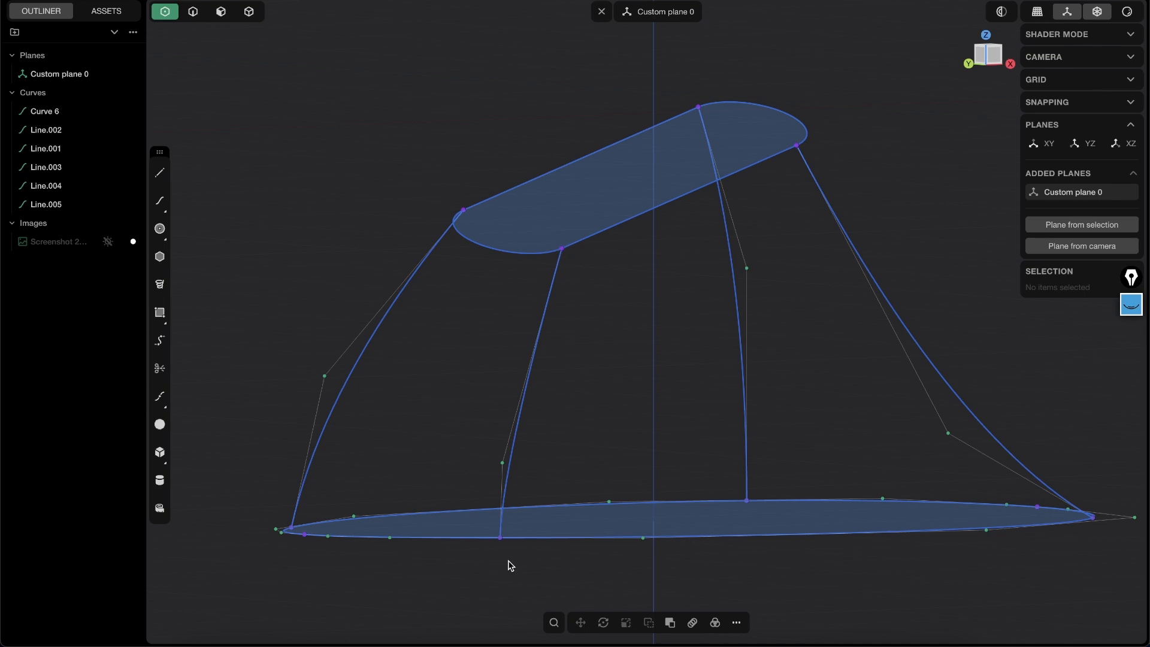
middle_drag(568, 369, 535, 398)
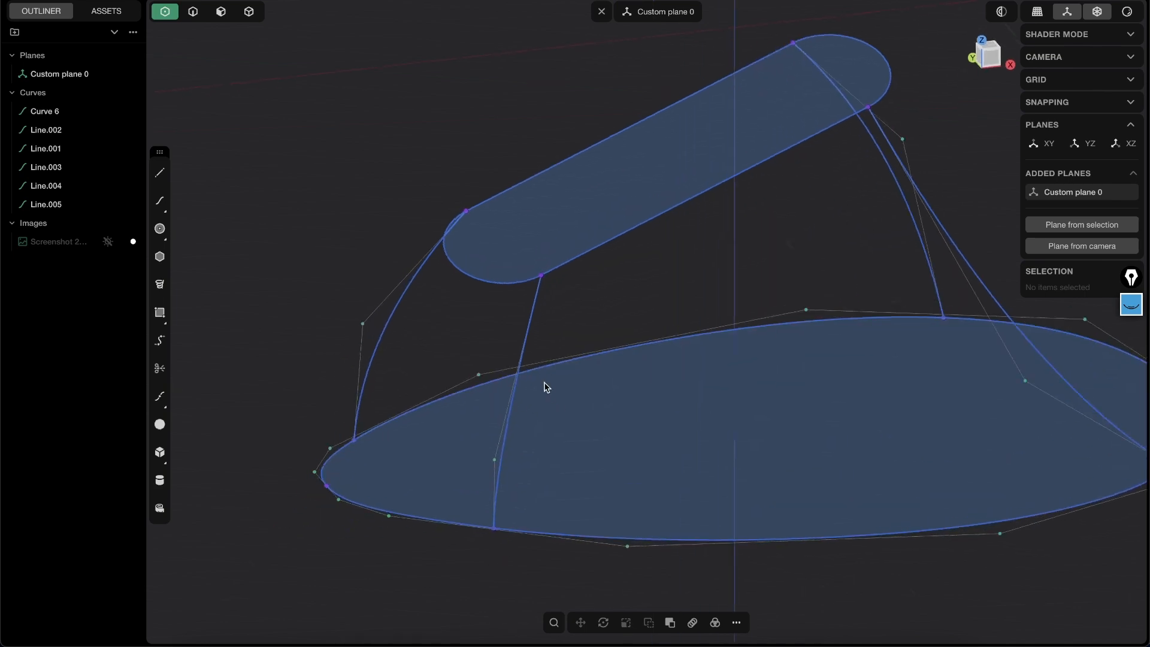
key(2)
click(517, 380)
shift+click(971, 263)
shift+click(368, 331)
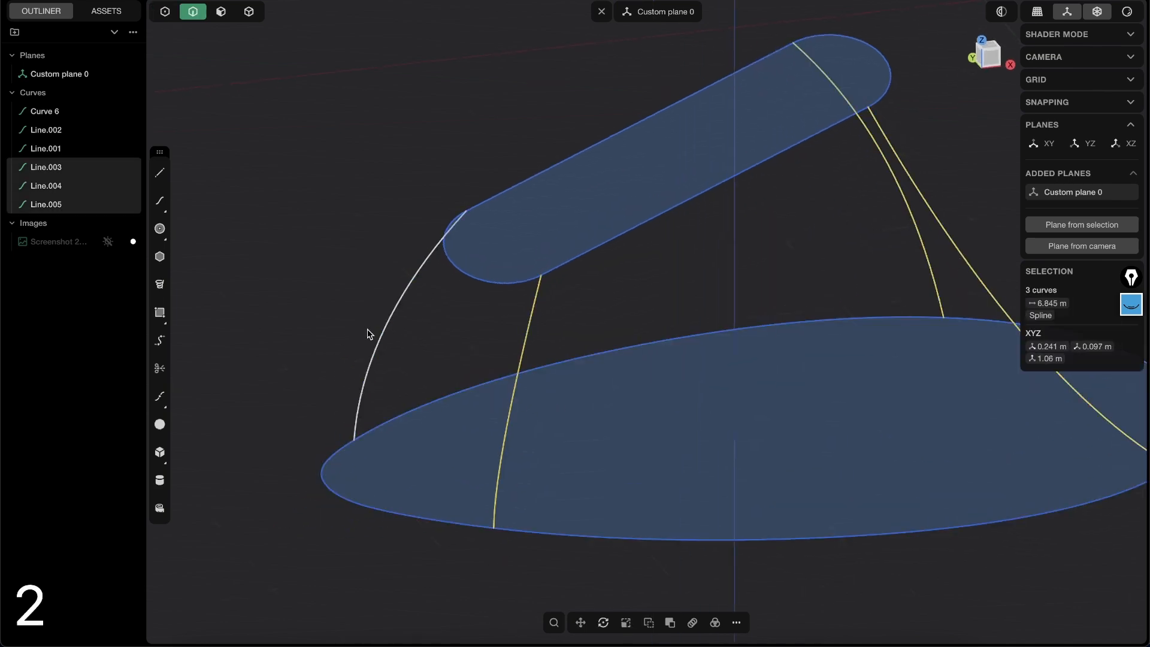
shift+click(380, 336)
key(l)
click(350, 603)
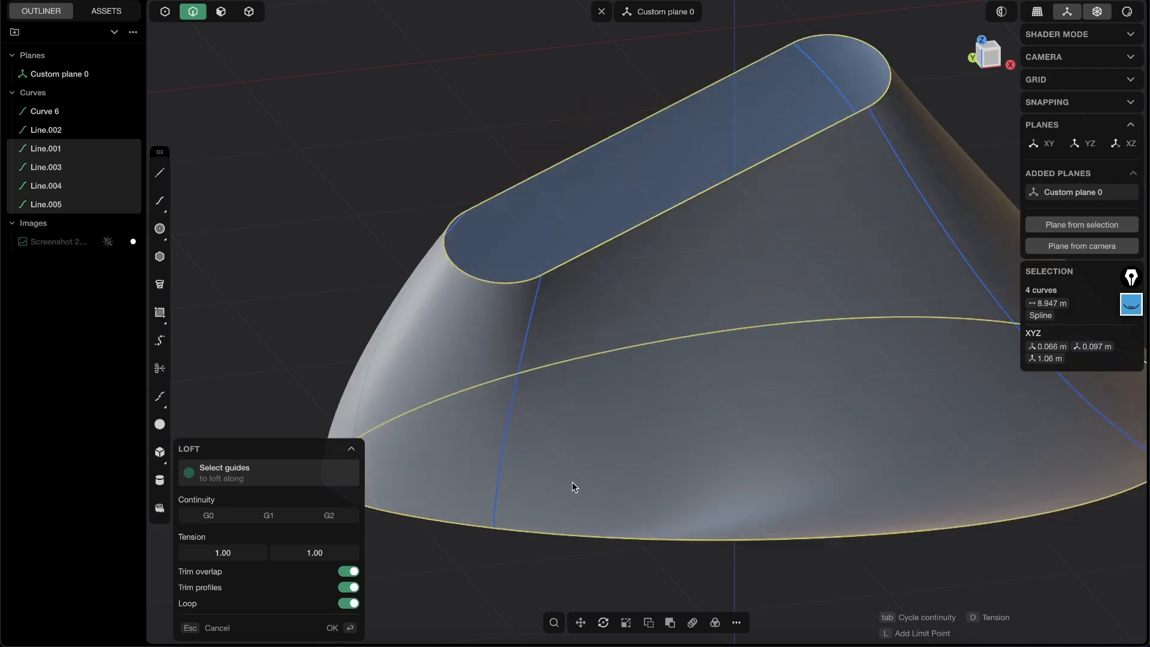
key(Return)
- Hide all the construction curves, leaving only the lofted mouse body visible
scroll(578, 416, down, 3)
shift+middle_drag(381, 211, 299, 194)
drag(280, 106, 980, 572)
key(b)
scroll(910, 395, down, 2)
key(h)
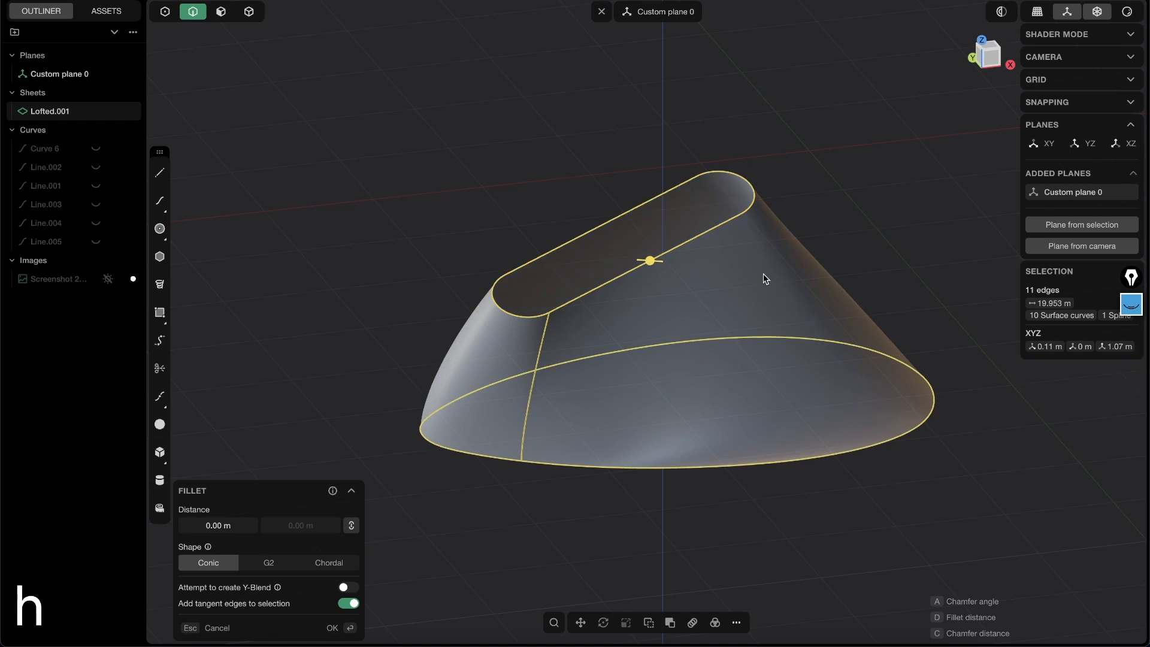
click(858, 173)
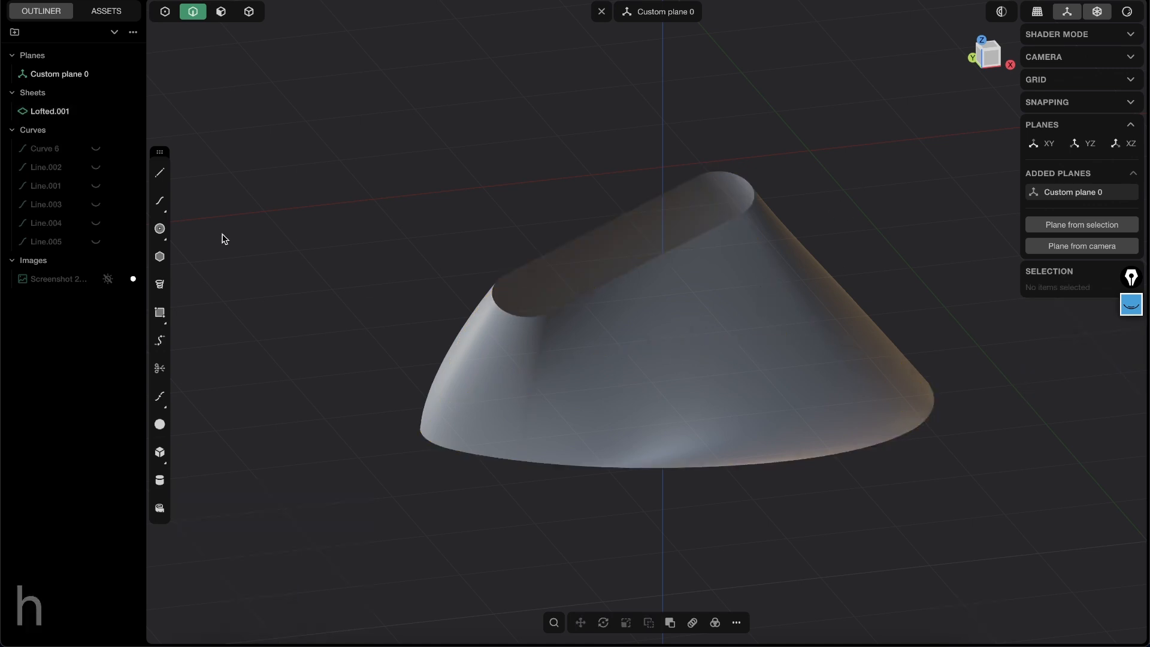
- Turn on edge display for the lofted body and view its front seam
middle_drag(723, 328, 539, 324)
key(shift+e)
middle_drag(539, 324, 375, 322)
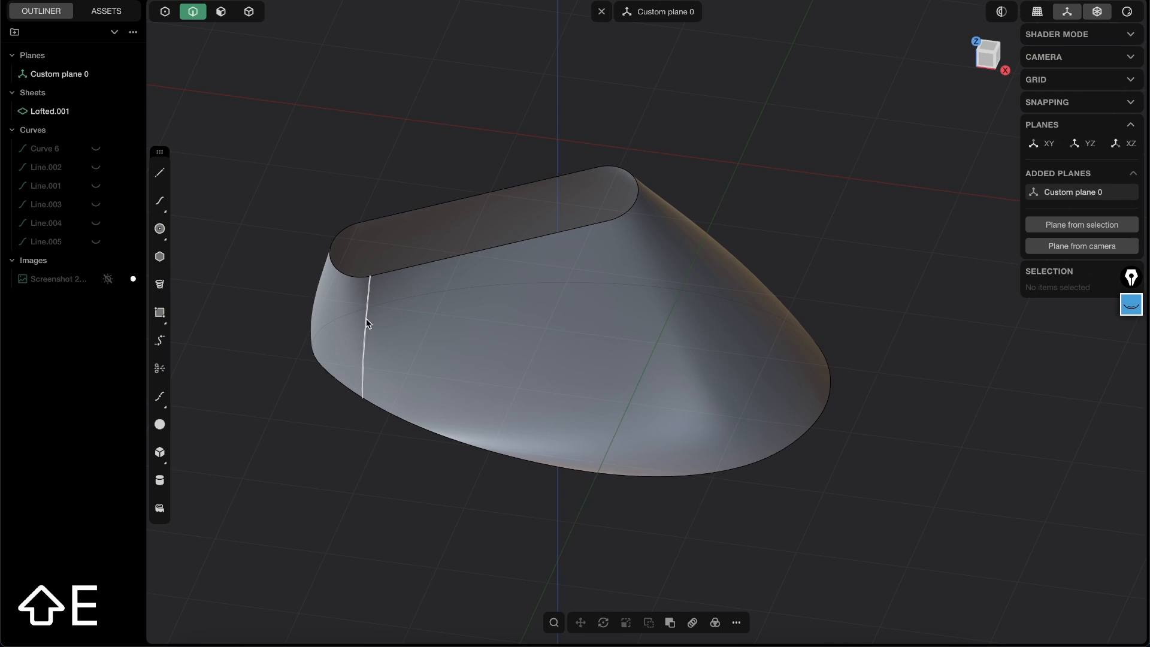
- Show the reference screenshot image again and examine the grooves around the slot's rear end from the top view
click(366, 319)
click(547, 104)
middle_drag(628, 296, 616, 349)
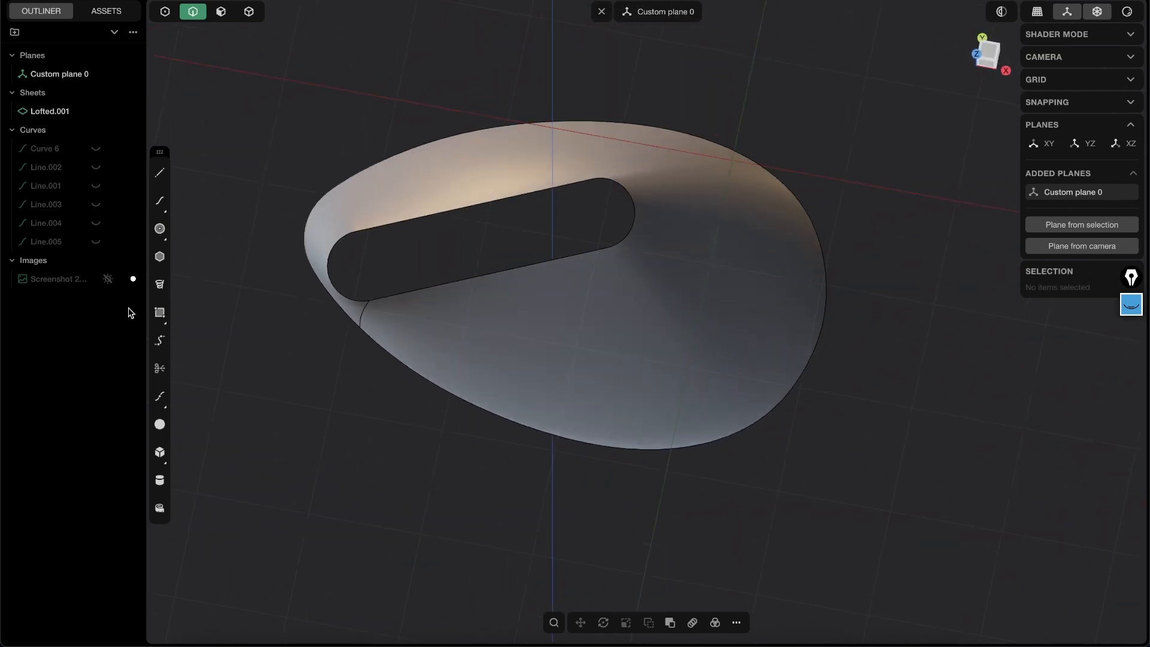
click(107, 280)
middle_drag(563, 339, 611, 321)
click(977, 59)
scroll(657, 174, up, 6)
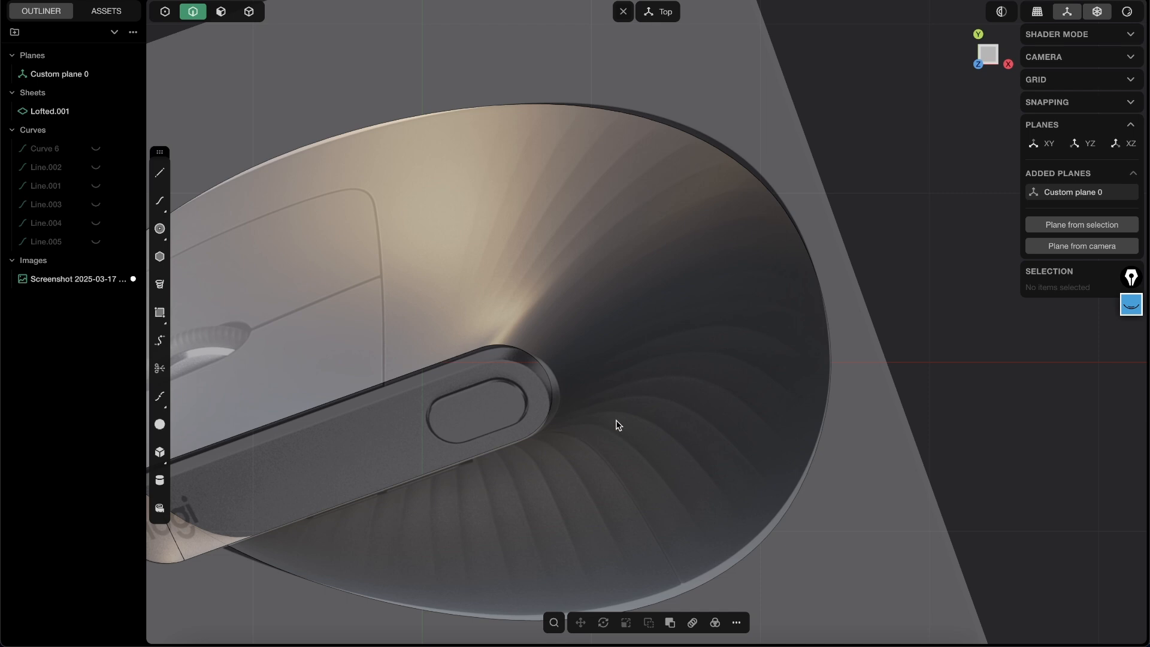
shift+middle_drag(526, 319, 559, 345)
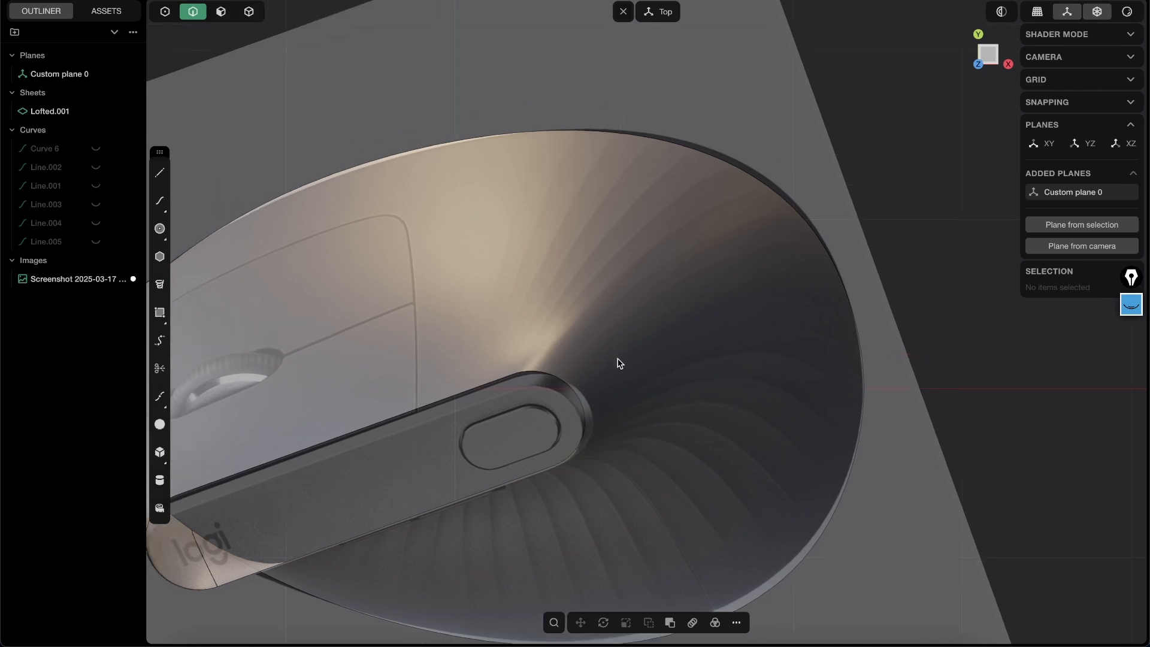
shift+middle_drag(596, 460, 597, 354)
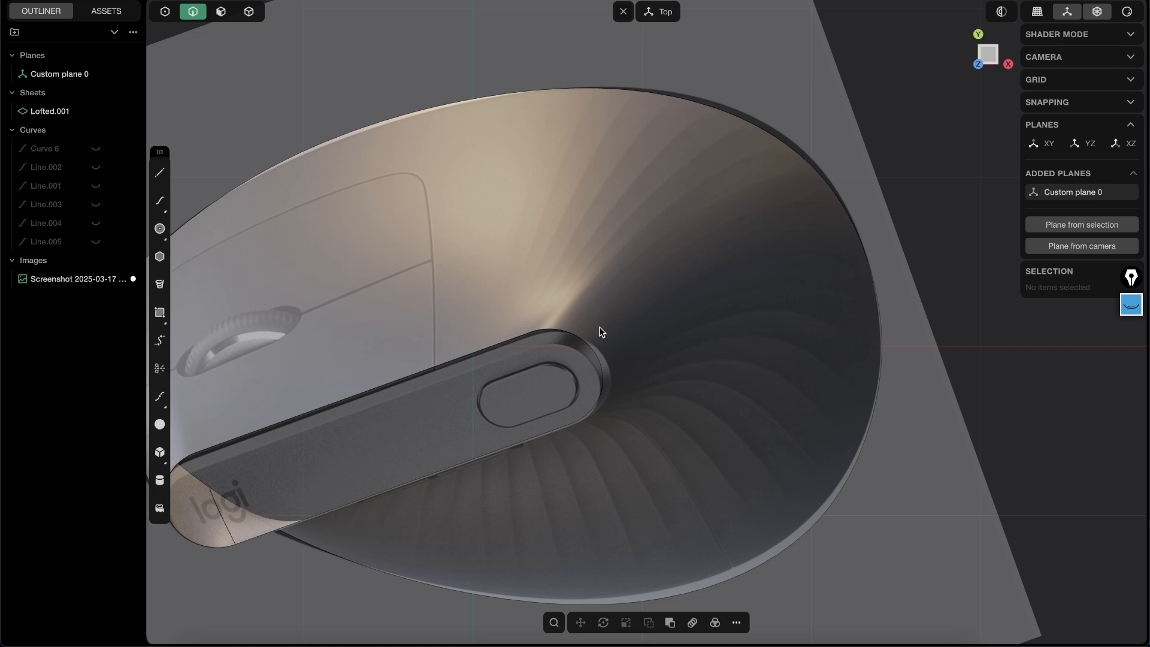
shift+middle_drag(605, 283, 597, 313)
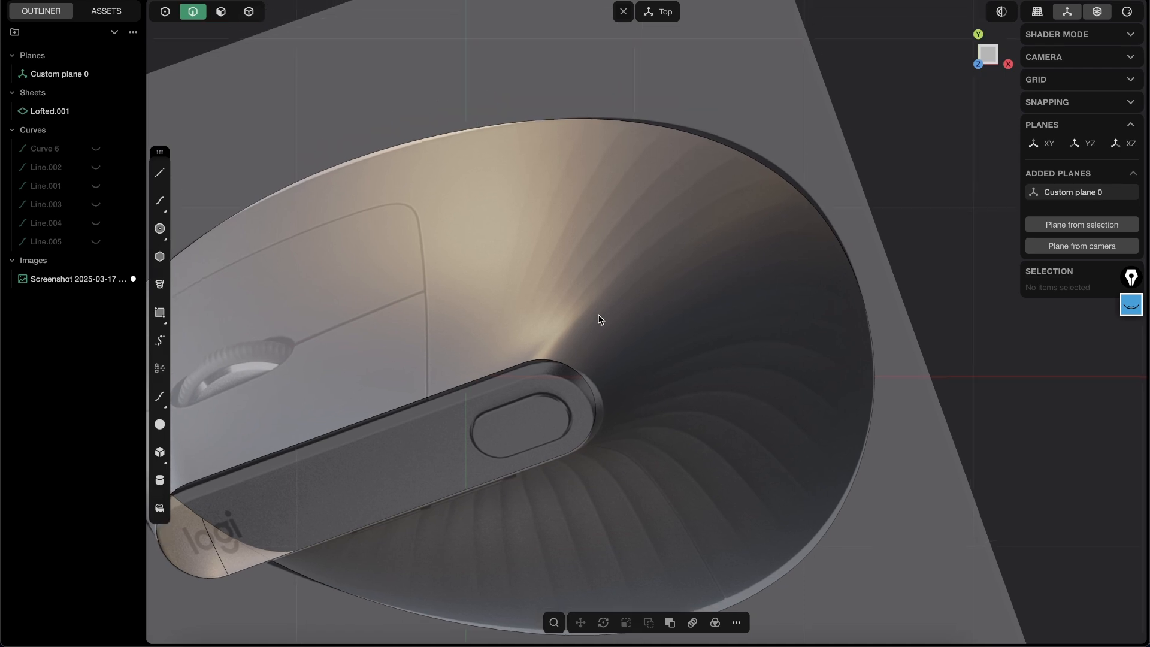
scroll(522, 353, up, 1)
- Annotate the groove directions fanning out from the slot's rear end with blue freehand strokes over the viewport
click(1136, 307)
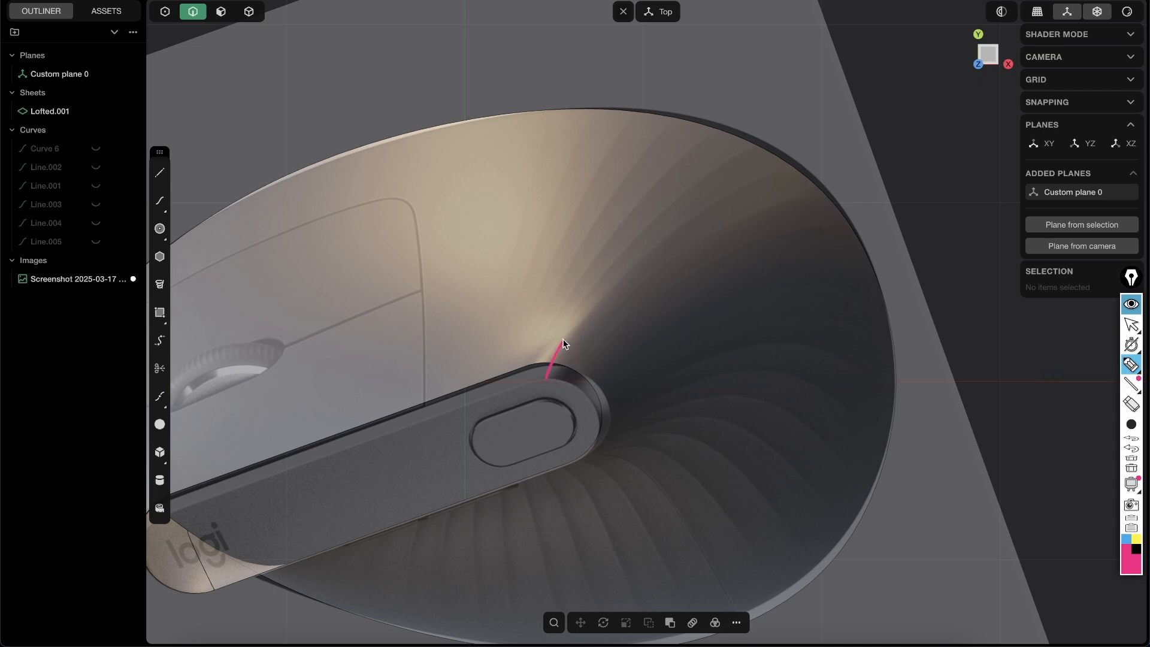
key(super+z)
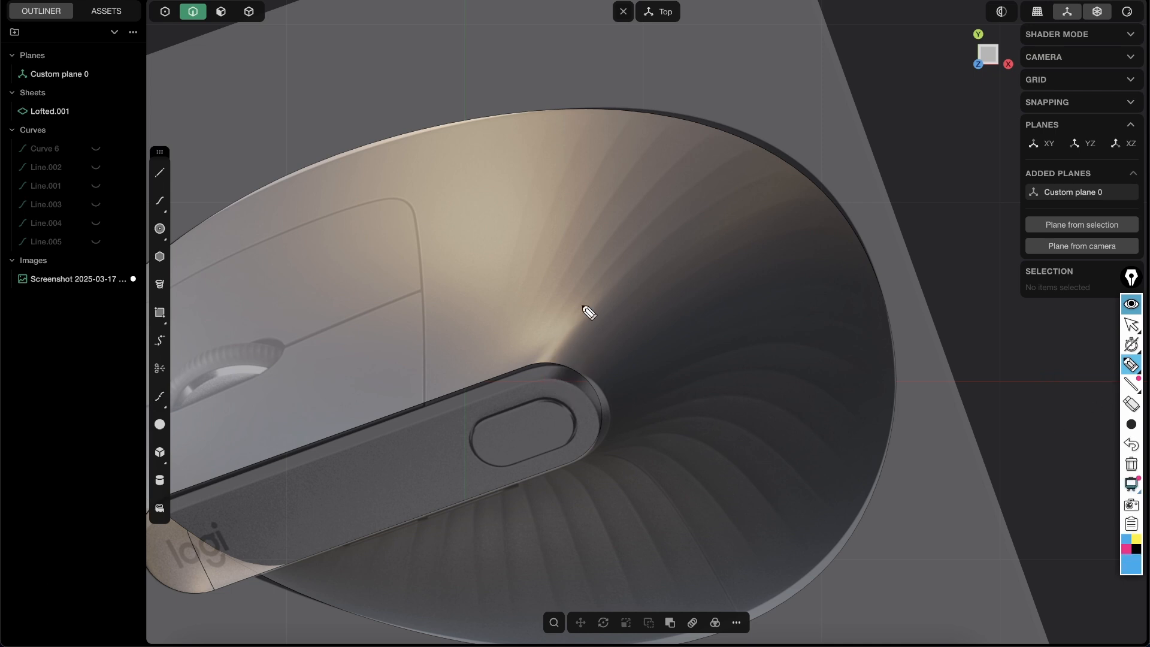
drag(538, 347, 742, 109)
mouse_move(562, 333)
mouse_down()
mouse_move(696, 192)
mouse_move(821, 115)
mouse_up()
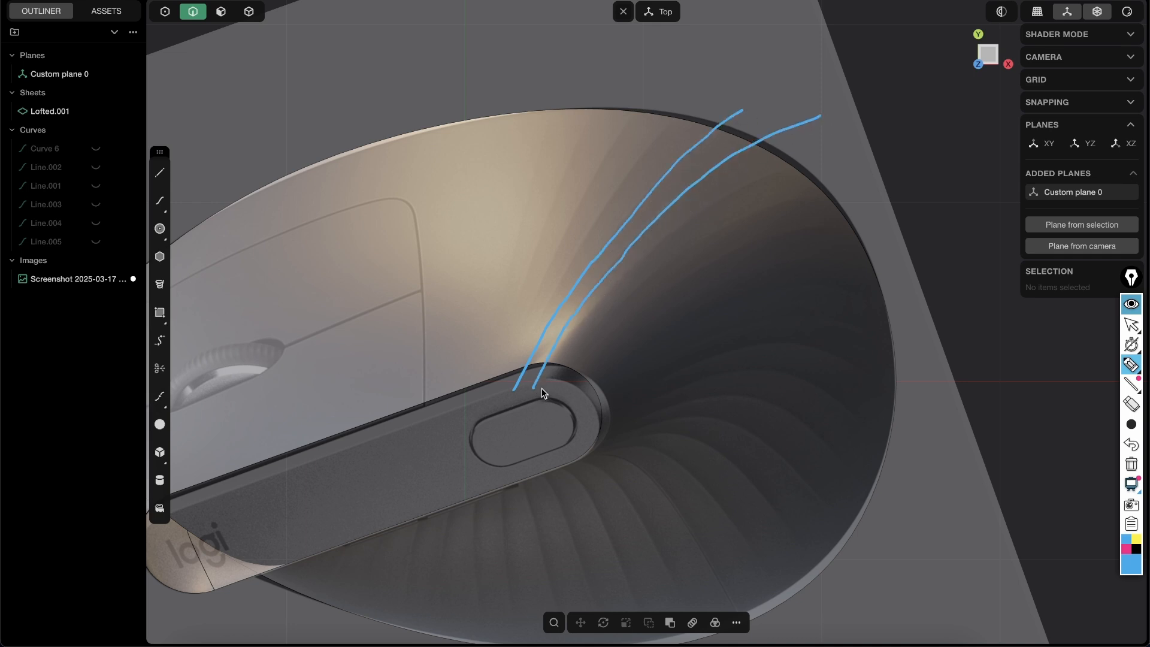
mouse_move(548, 380)
mouse_down()
mouse_move(687, 236)
mouse_move(859, 155)
mouse_up()
mouse_move(565, 379)
mouse_down()
mouse_move(690, 262)
mouse_move(885, 181)
mouse_up()
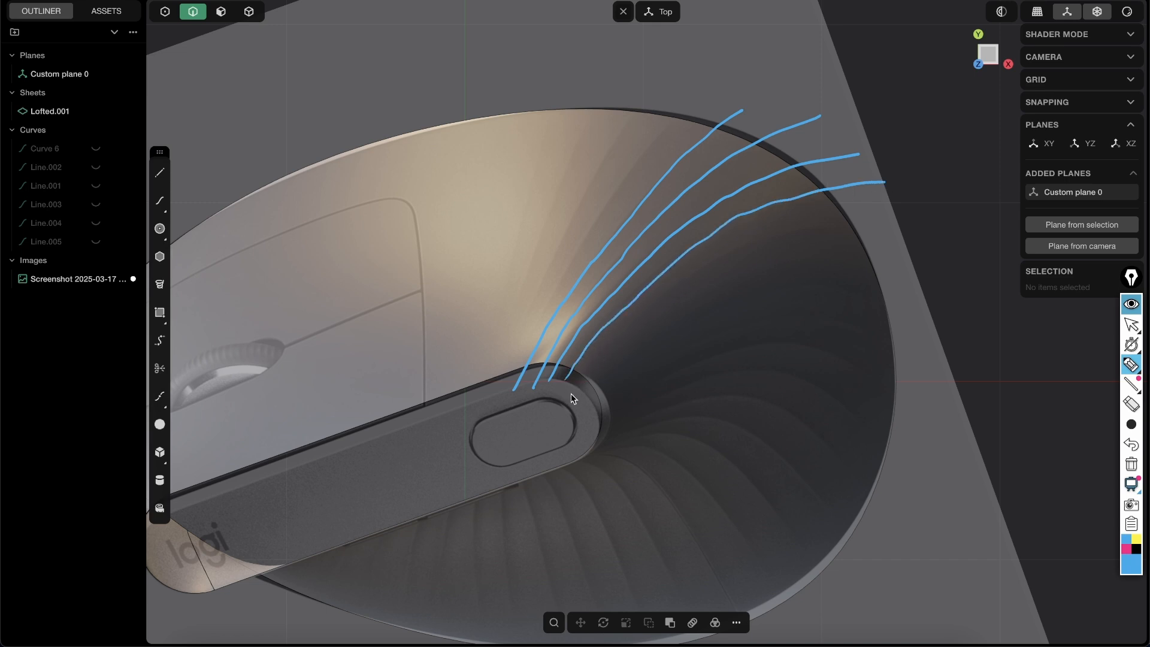
mouse_move(582, 380)
mouse_down()
mouse_move(665, 311)
mouse_move(805, 236)
mouse_move(888, 228)
mouse_up()
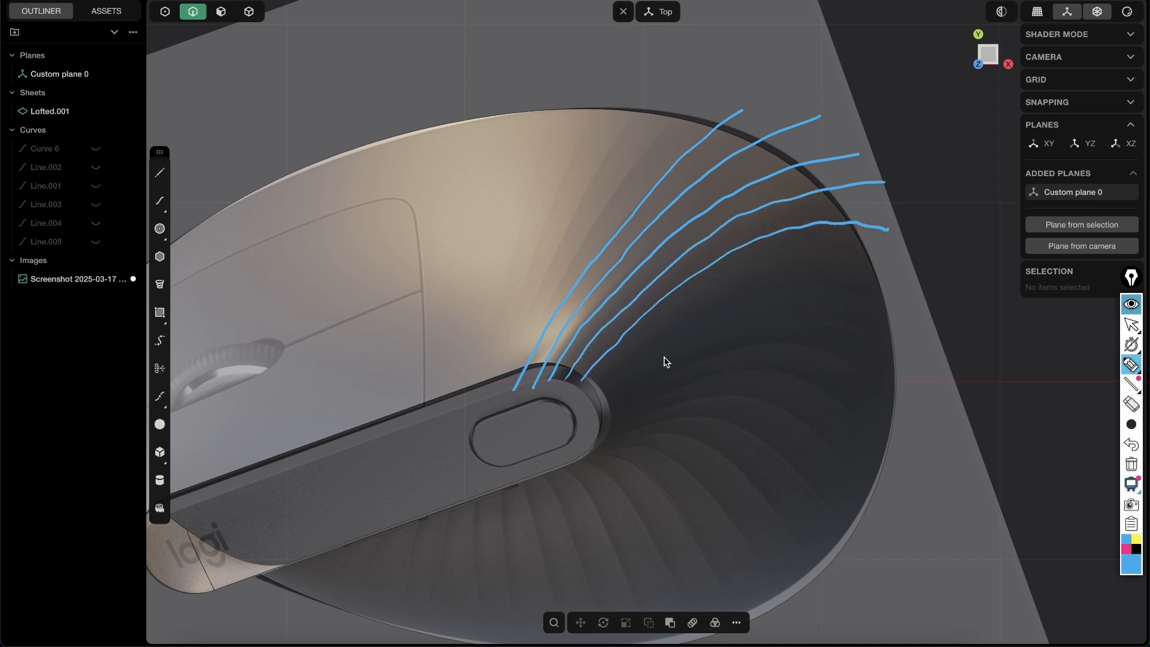
drag(588, 388, 705, 332)
mouse_move(589, 393)
mouse_down()
mouse_move(674, 373)
mouse_move(670, 397)
mouse_up()
drag(591, 421, 640, 432)
mouse_move(599, 438)
mouse_down()
mouse_move(624, 462)
mouse_move(599, 481)
mouse_up()
drag(560, 462, 567, 490)
drag(510, 488, 522, 527)
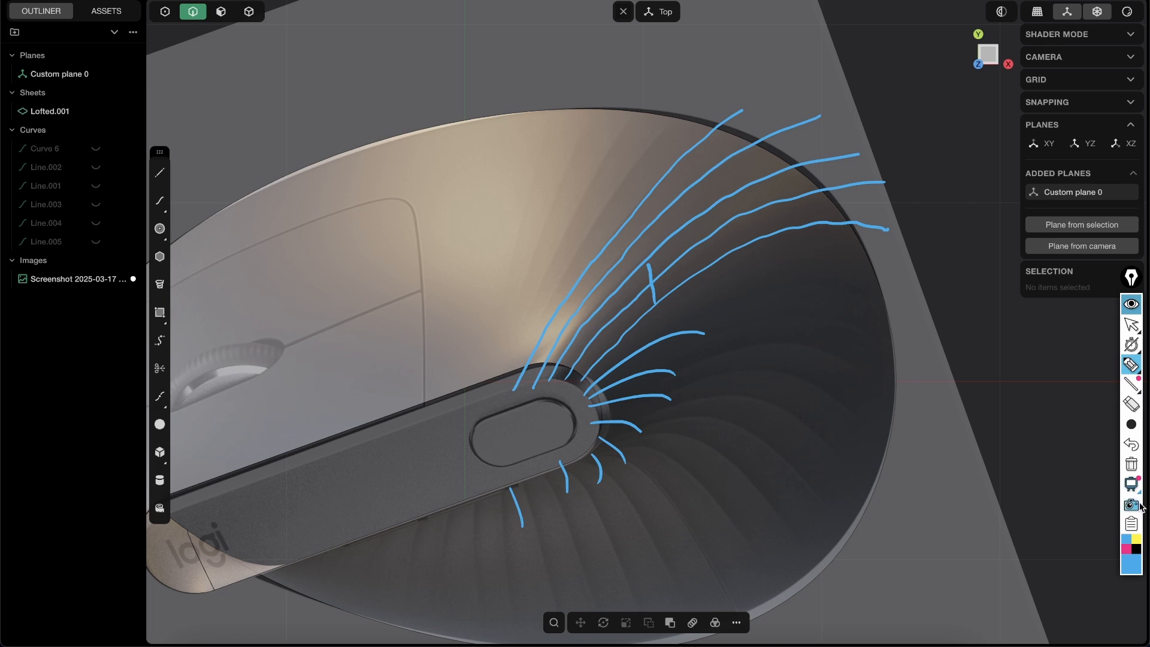
- Clear all annotation strokes from the screen and return to the normal pointer
click(1133, 464)
click(1131, 324)
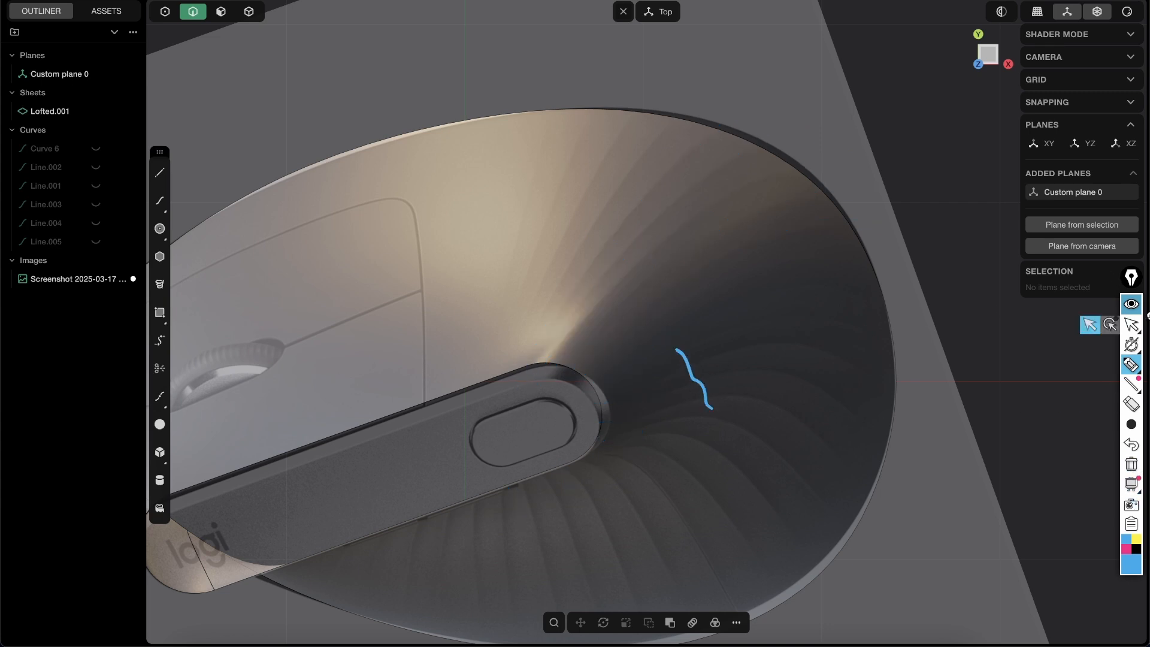
click(1131, 464)
click(1131, 444)
click(1131, 466)
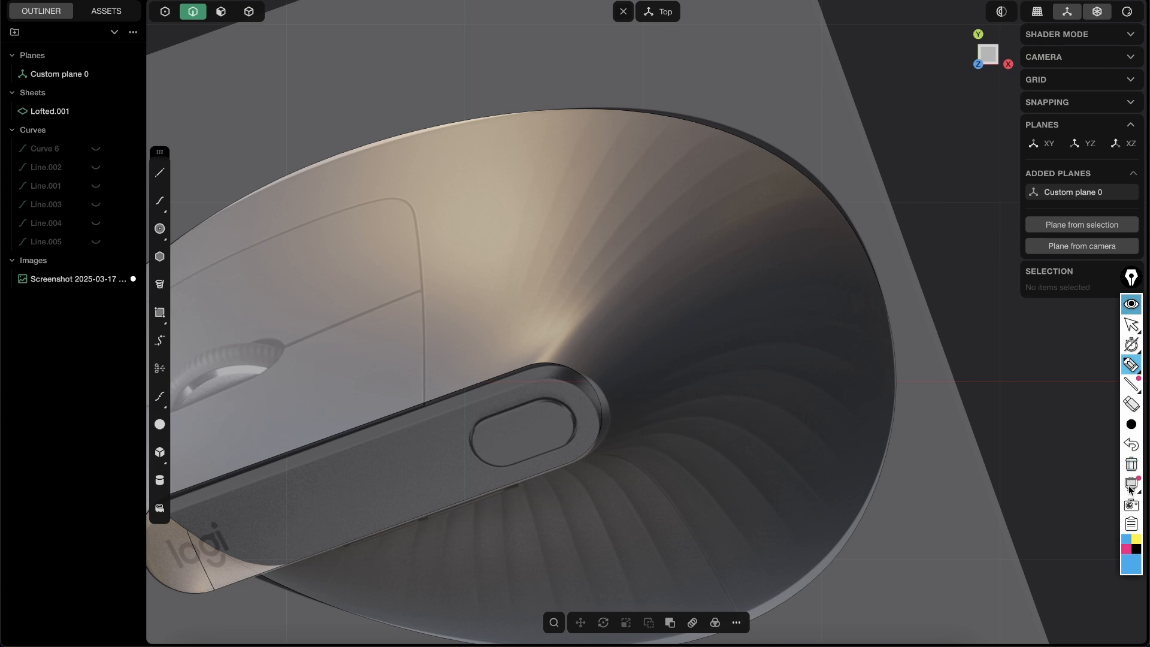
click(1131, 326)
mouse_move(674, 318)
middle_down()
mouse_move(644, 266)
mouse_move(546, 320)
mouse_move(740, 325)
middle_up()
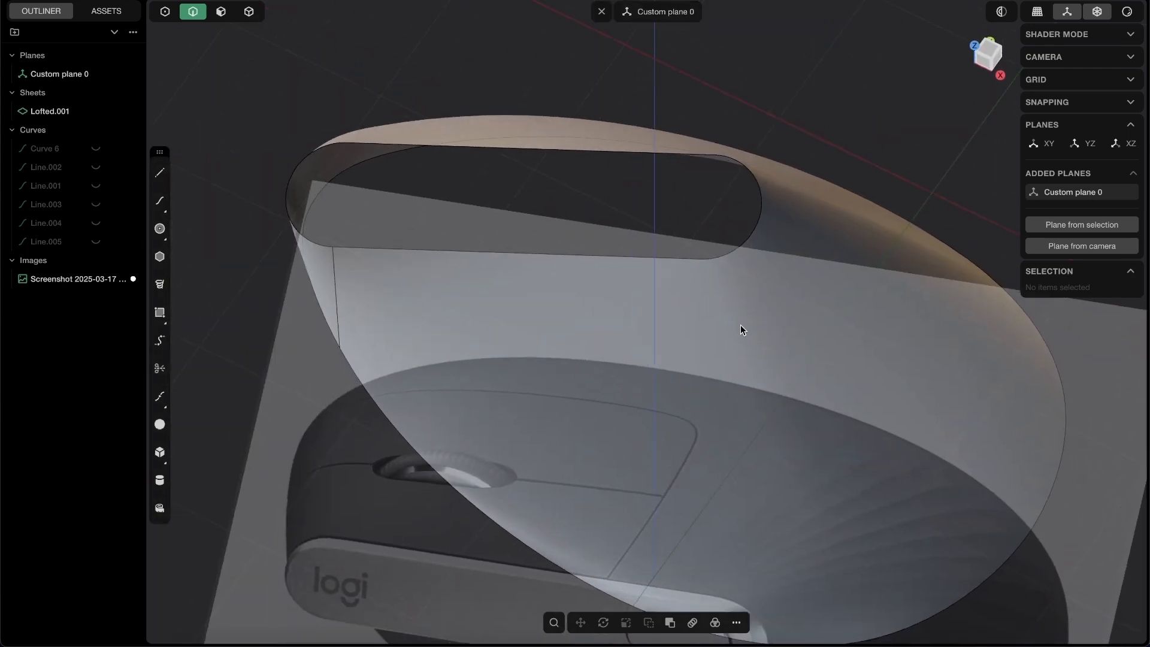
click(992, 56)
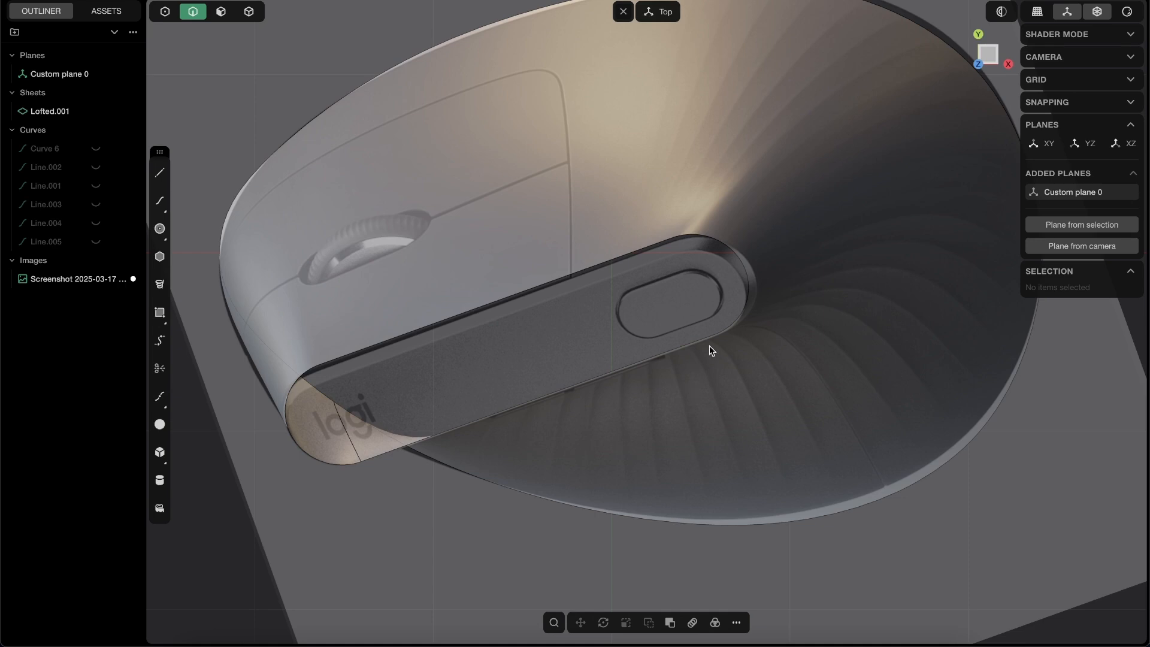
scroll(561, 387, up, 3)
scroll(575, 397, down, 5)
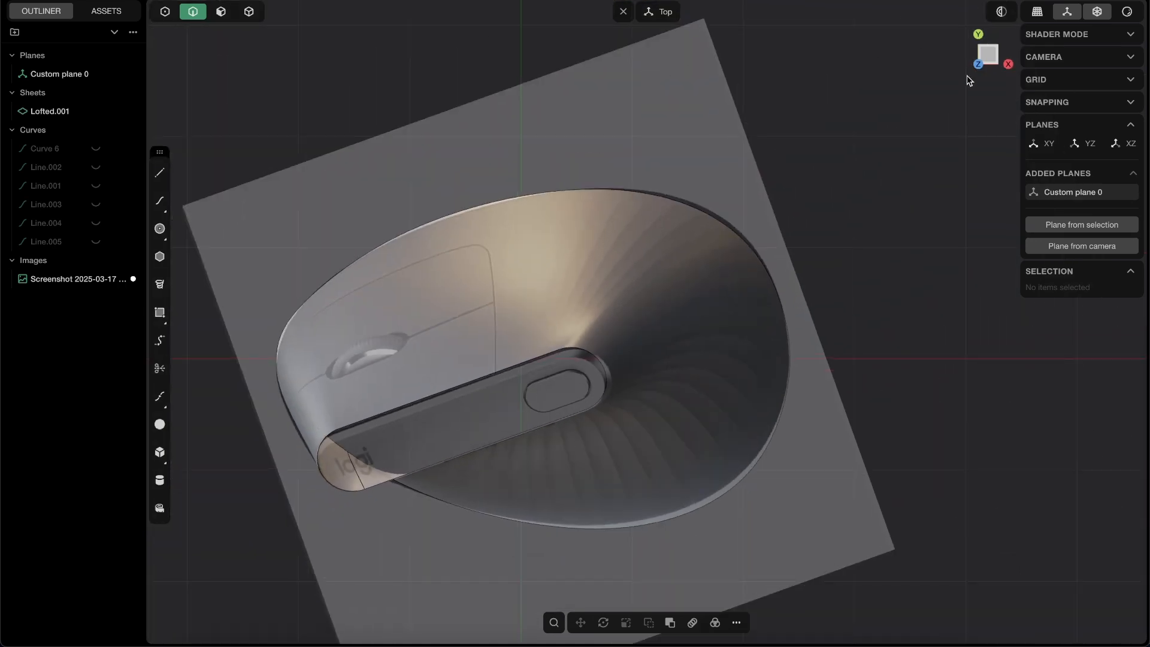
scroll(586, 363, up, 2)
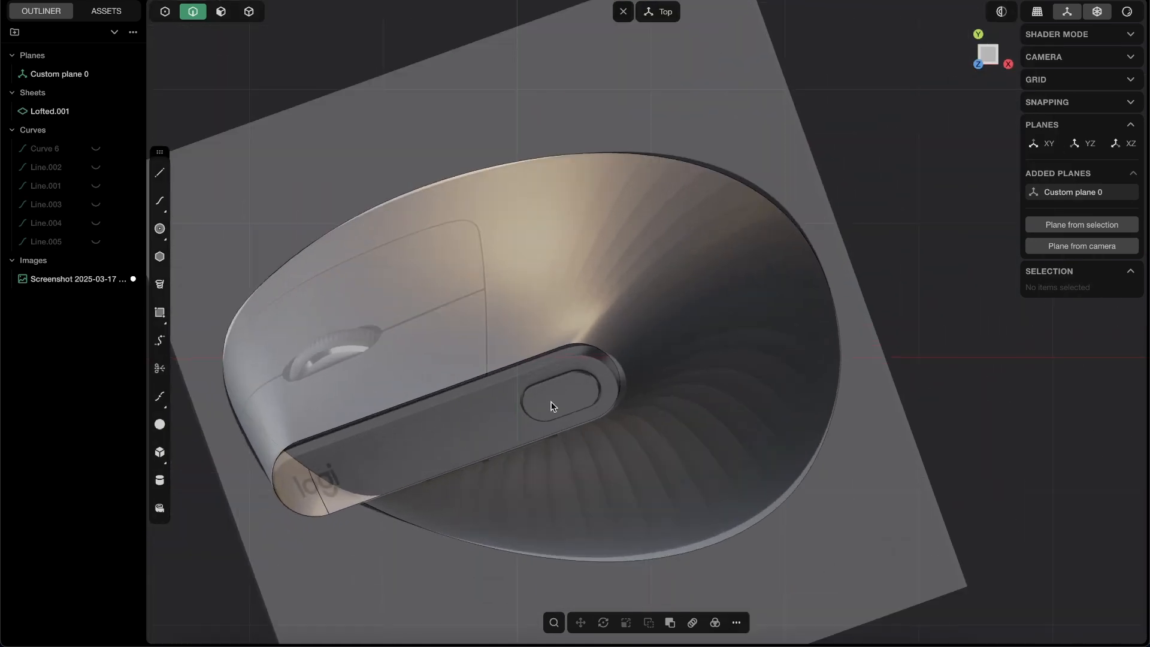
click(161, 203)
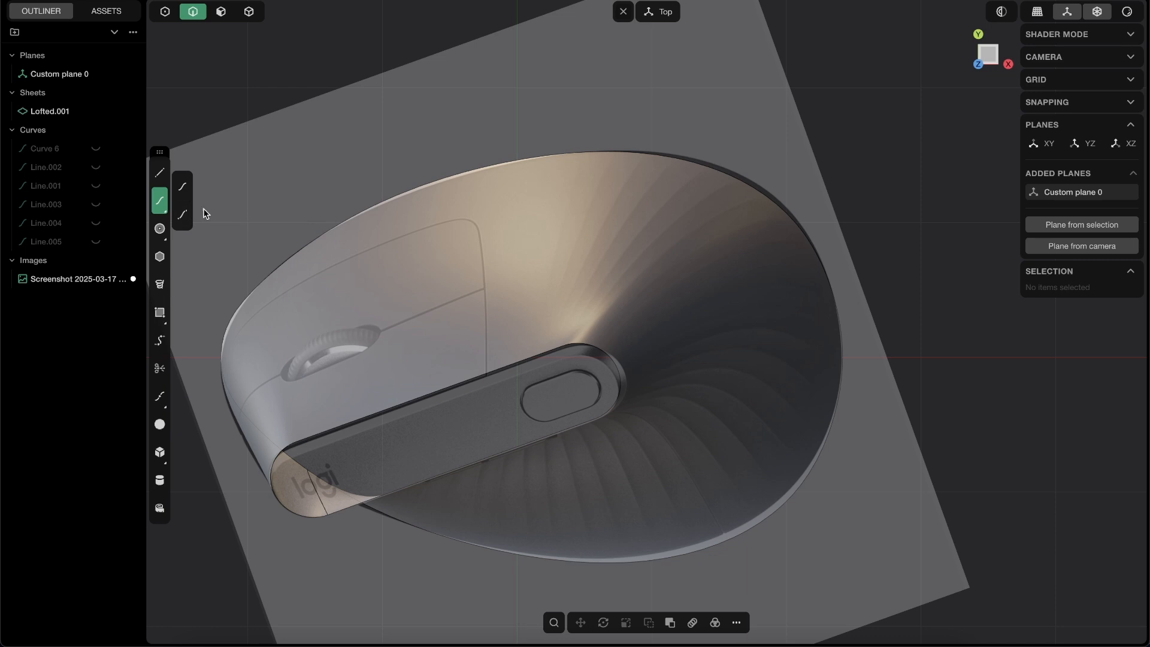
click(185, 219)
key(Escape)
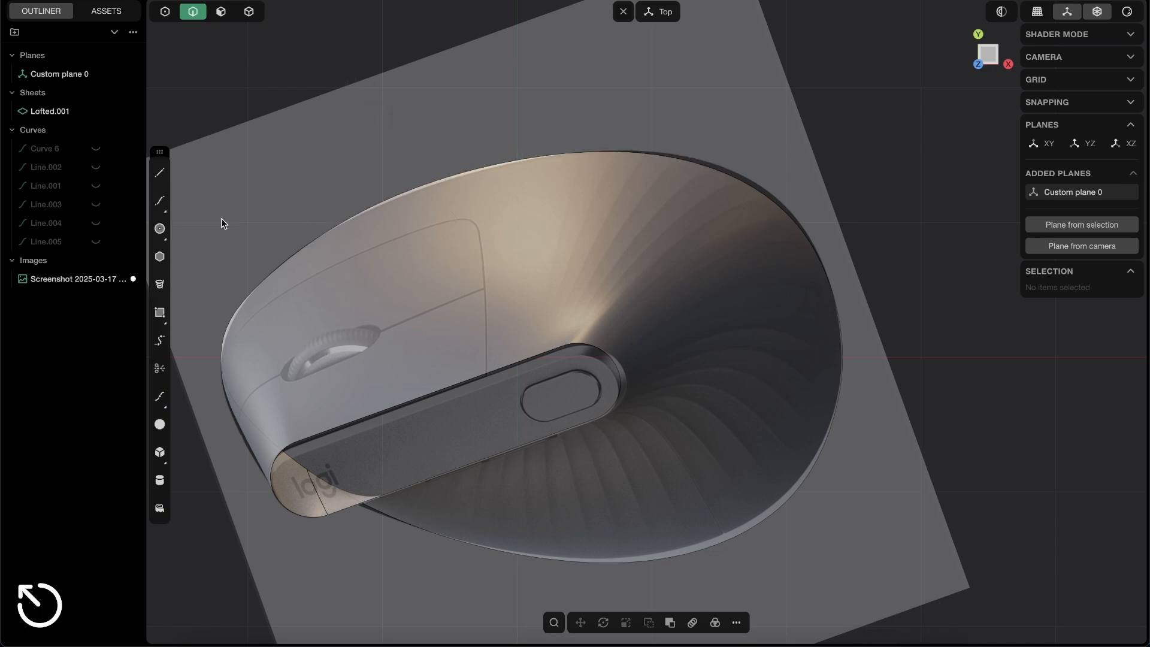
- Draw a three-point control-point curve about 2.17 m long from the slot's rear end along a groove to beyond the body's outer edge
click(159, 201)
click(181, 218)
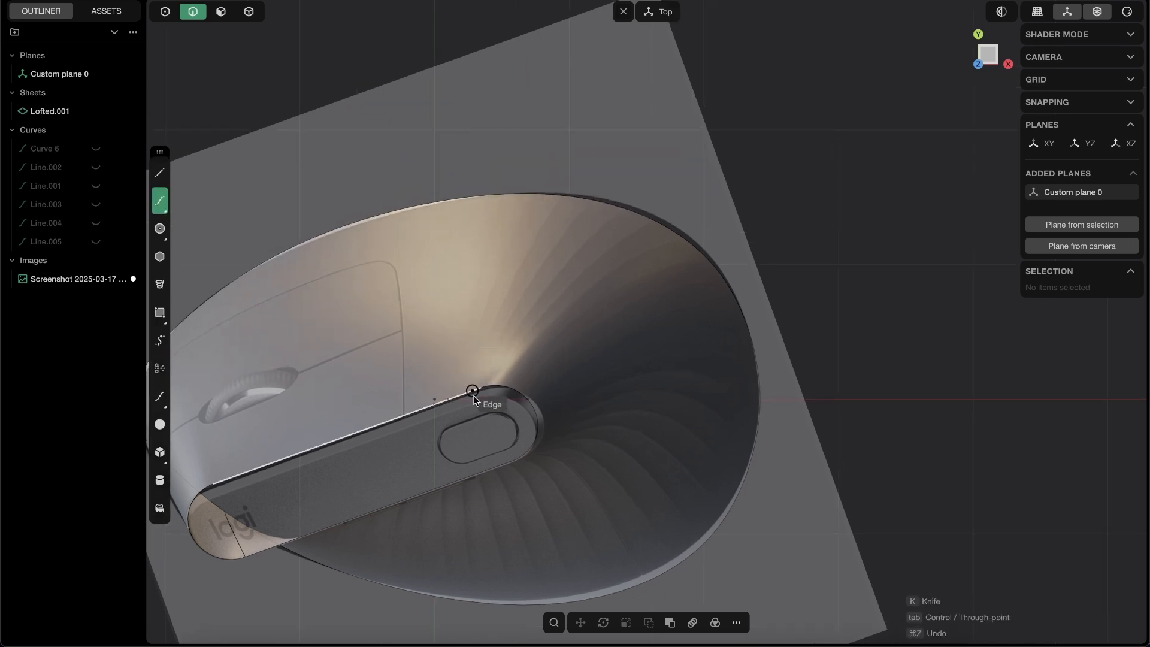
scroll(515, 347, up, 3)
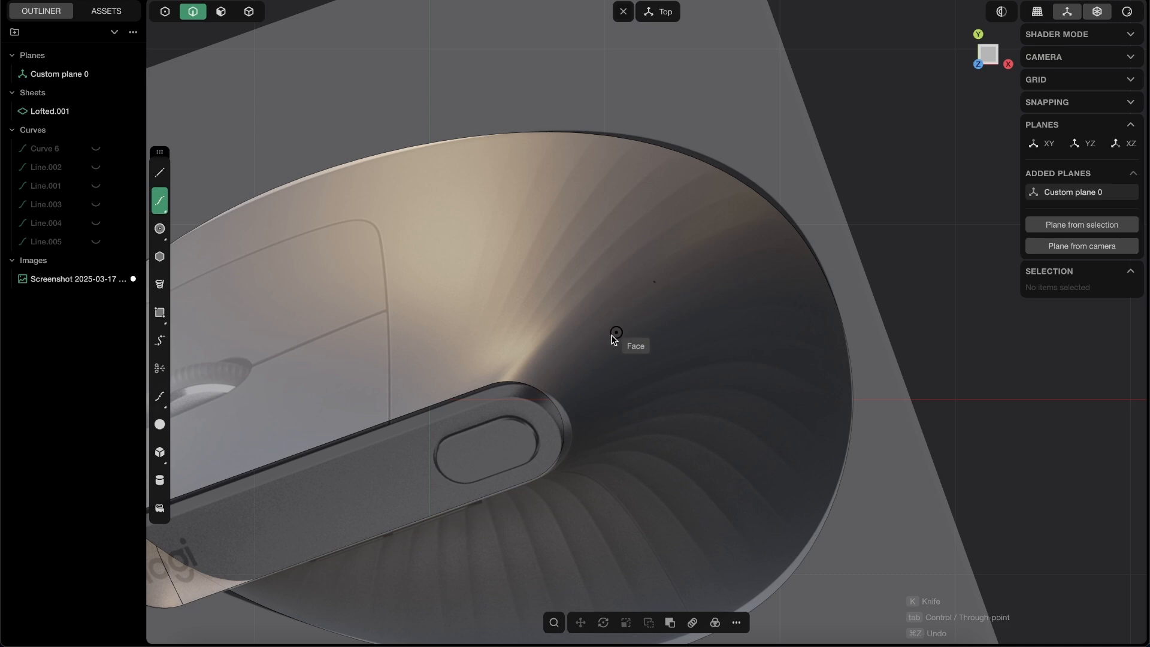
click(490, 417)
click(547, 295)
click(716, 114)
key(Return)
key(1)
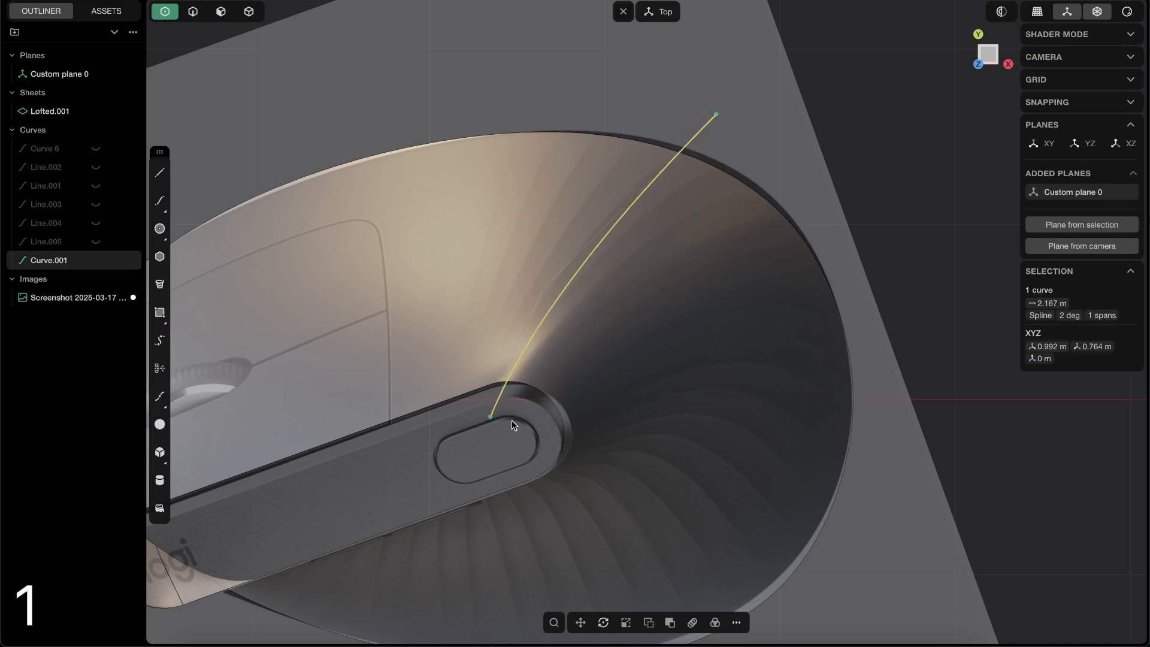
- Move the curve's slot-end vertex to X 0.348, Y -0.099 m and its middle control point to X 0.682, Y 0.839 m
click(491, 416)
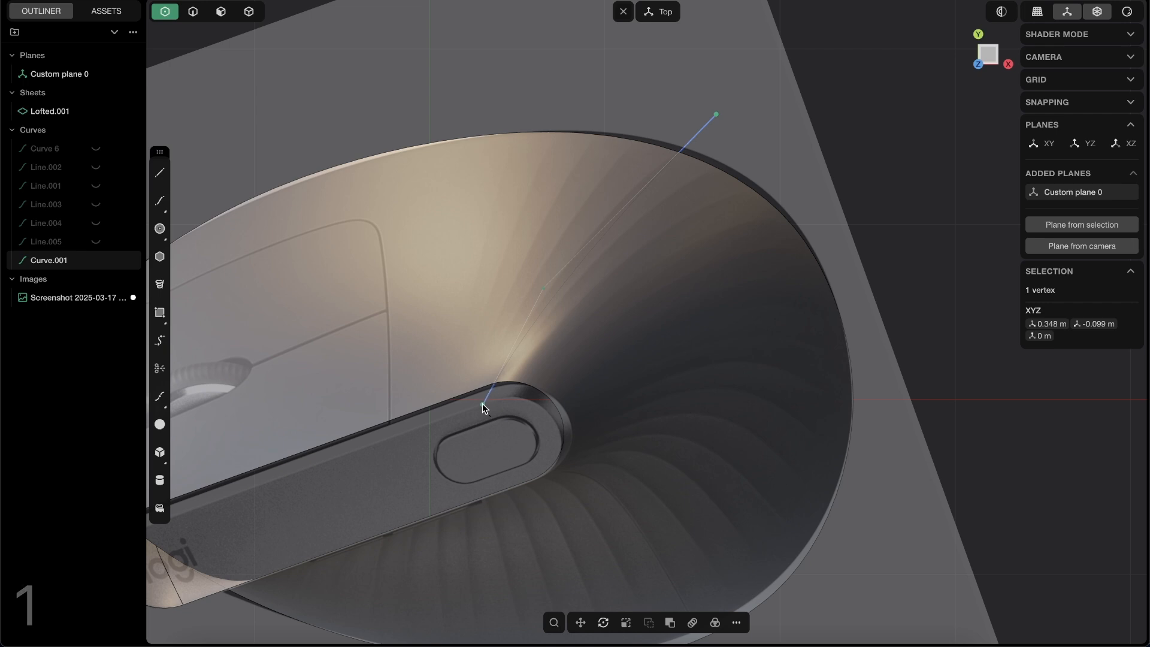
drag(542, 289, 548, 253)
key(2)
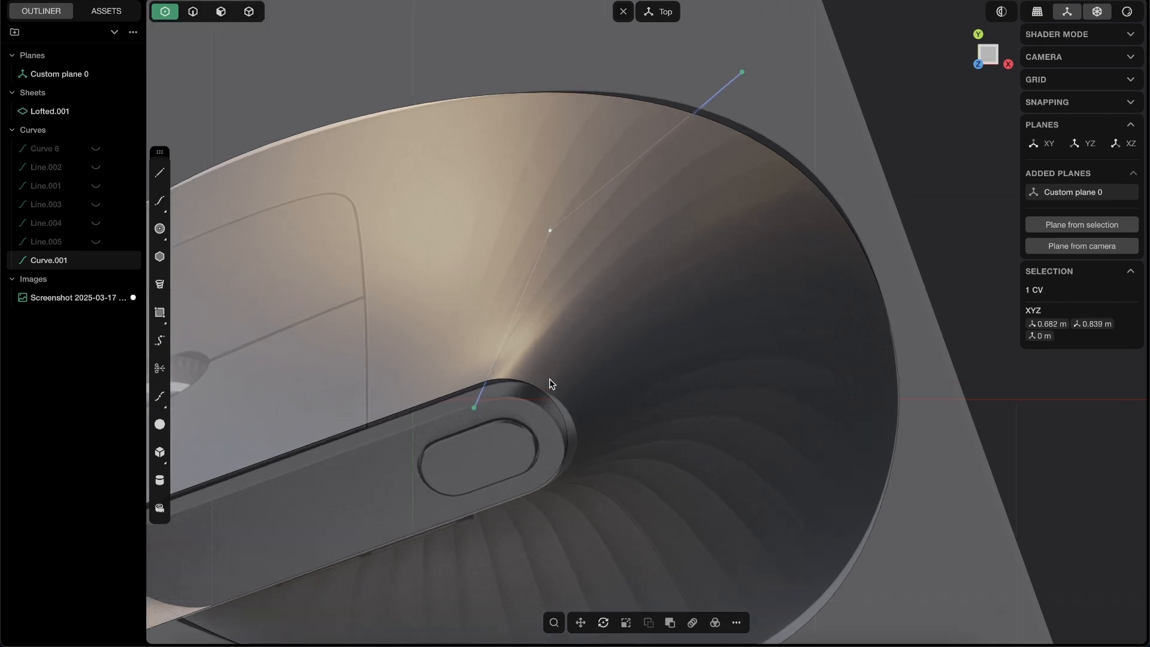
- Deactivate the custom construction plane and view the body in perspective together with the new curve
scroll(590, 240, down, 3)
scroll(605, 245, up, 2)
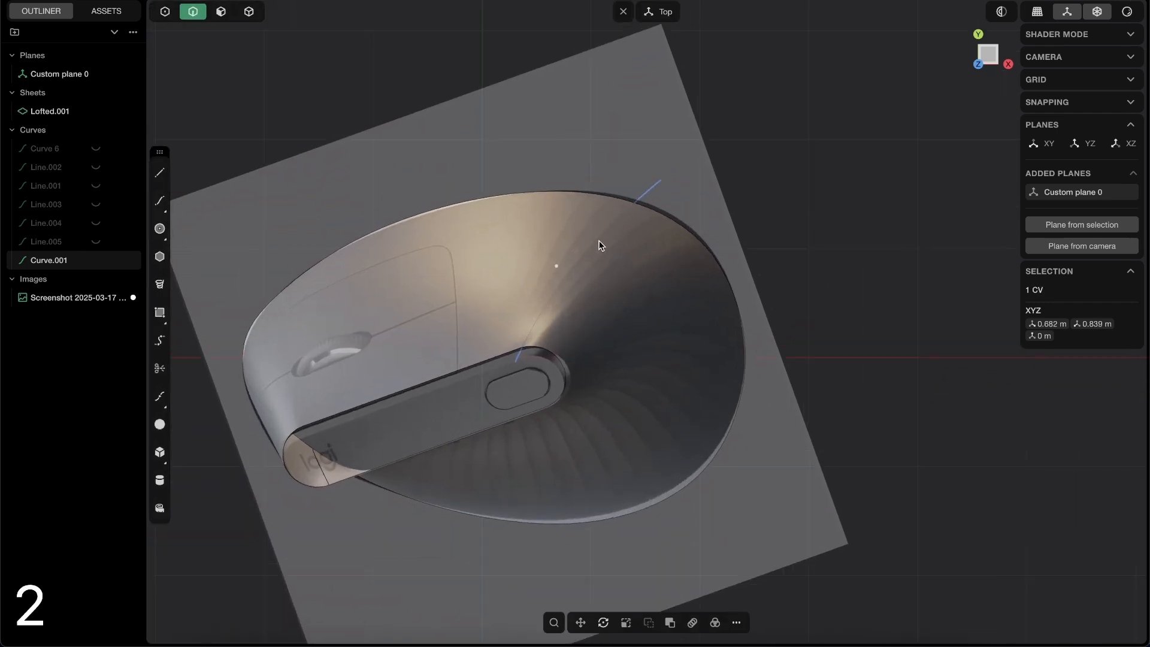
scroll(589, 258, down, 2)
middle_drag(597, 315, 637, 244)
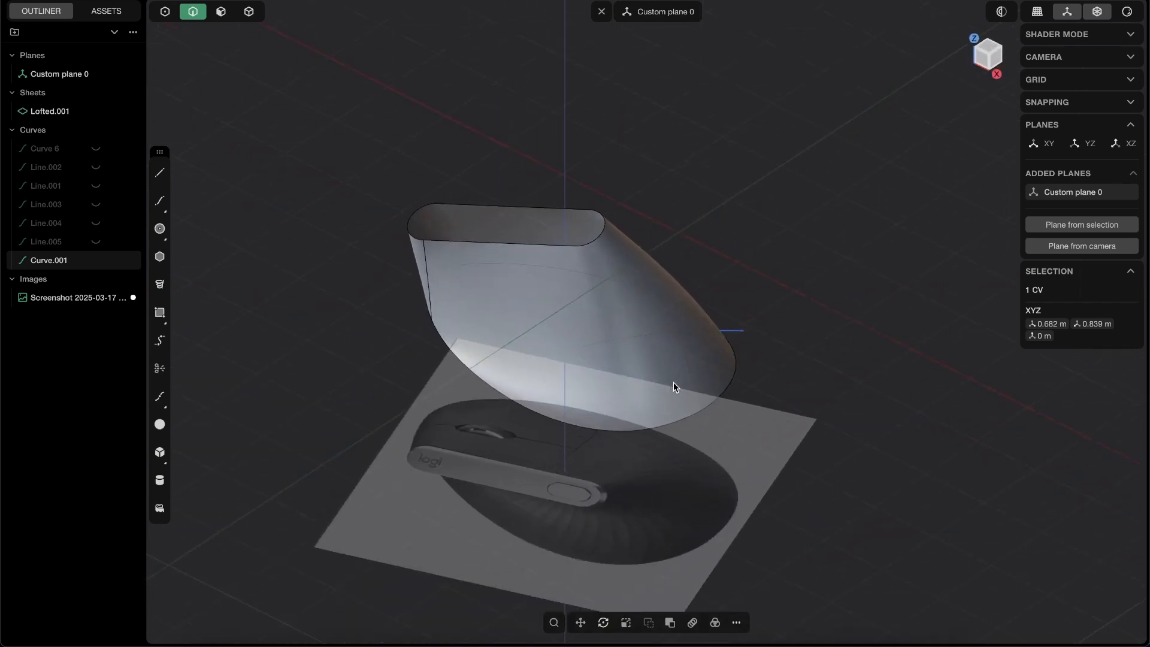
click(601, 12)
middle_drag(643, 259, 608, 324)
- Move the groove curve straight up along Z to about 2.456 m so it sits above the lofted body
key(2)
click(631, 357)
click(625, 352)
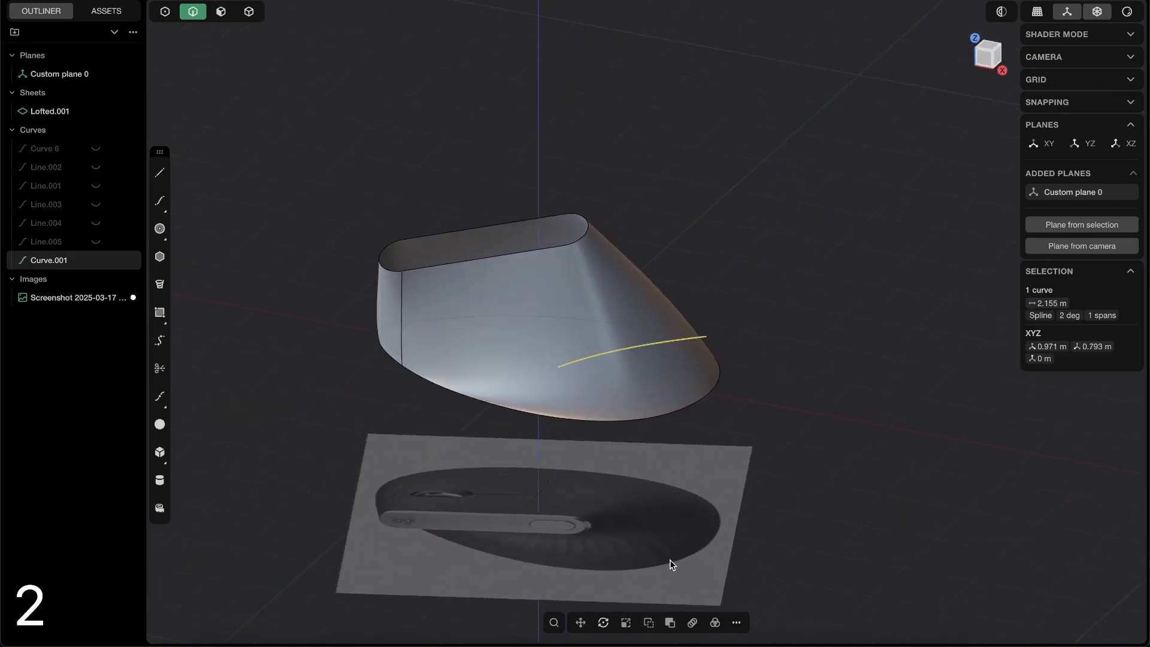
key(g)
drag(631, 311, 637, 137)
middle_drag(637, 136, 560, 243)
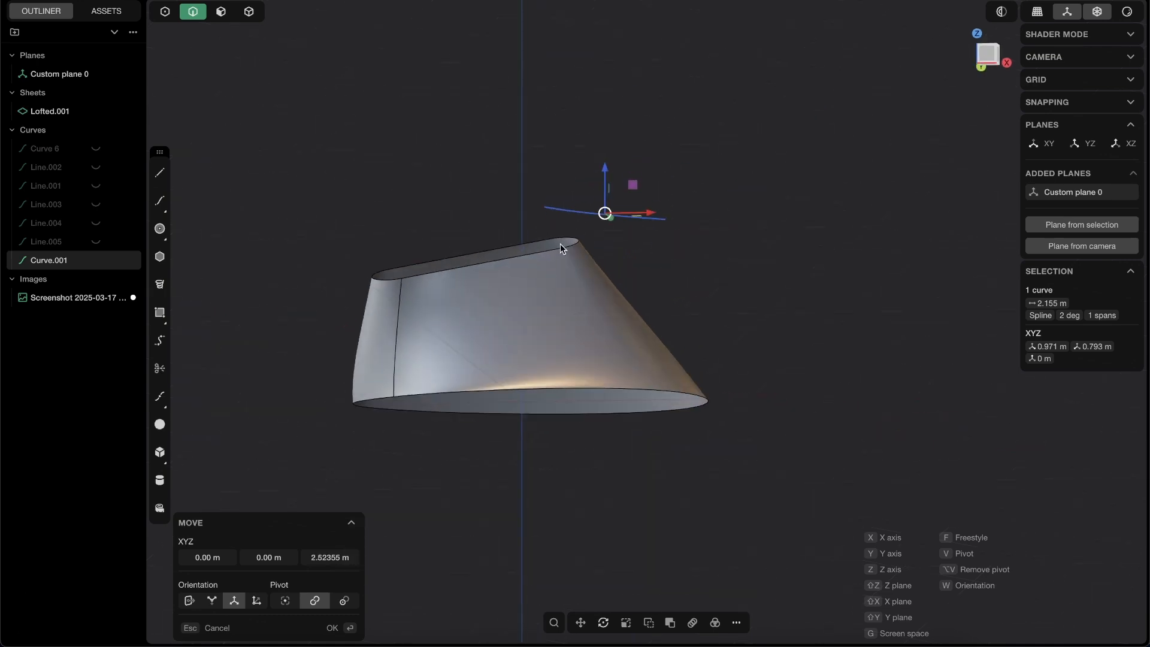
middle_drag(541, 285, 659, 478)
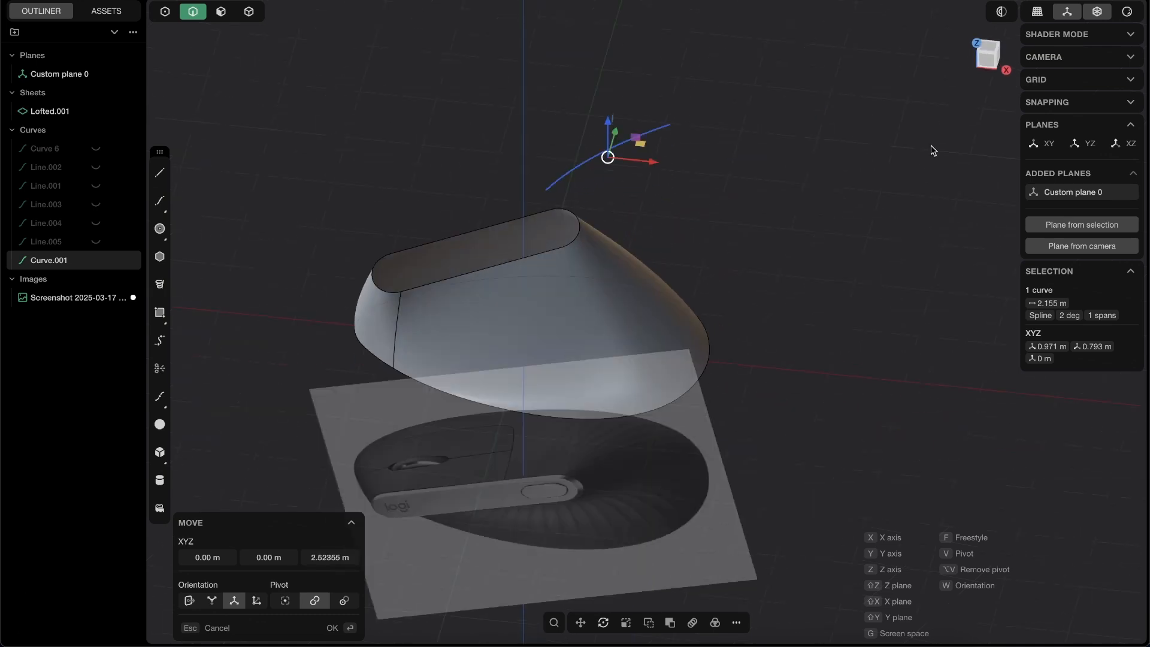
click(977, 70)
middle_drag(767, 114, 762, 139)
scroll(587, 119, up, 3)
click(583, 118)
shift+middle_drag(583, 216, 583, 280)
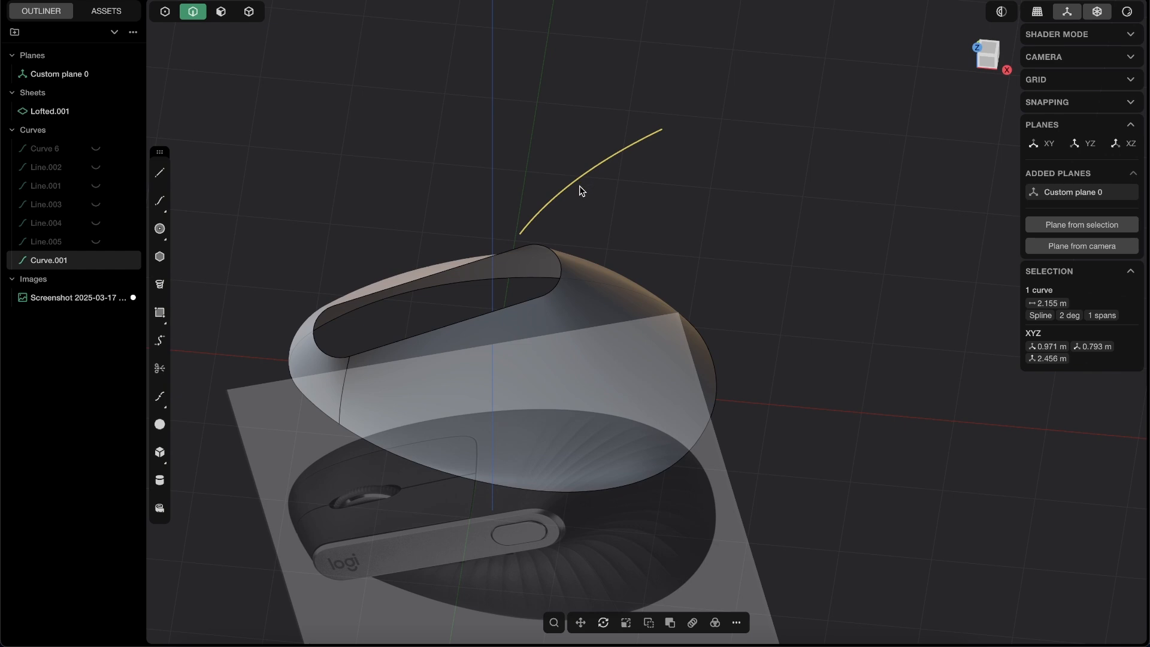
- Raise the groove curve by a further 0.08127 m along Z
key(g)
middle_drag(590, 174, 599, 163)
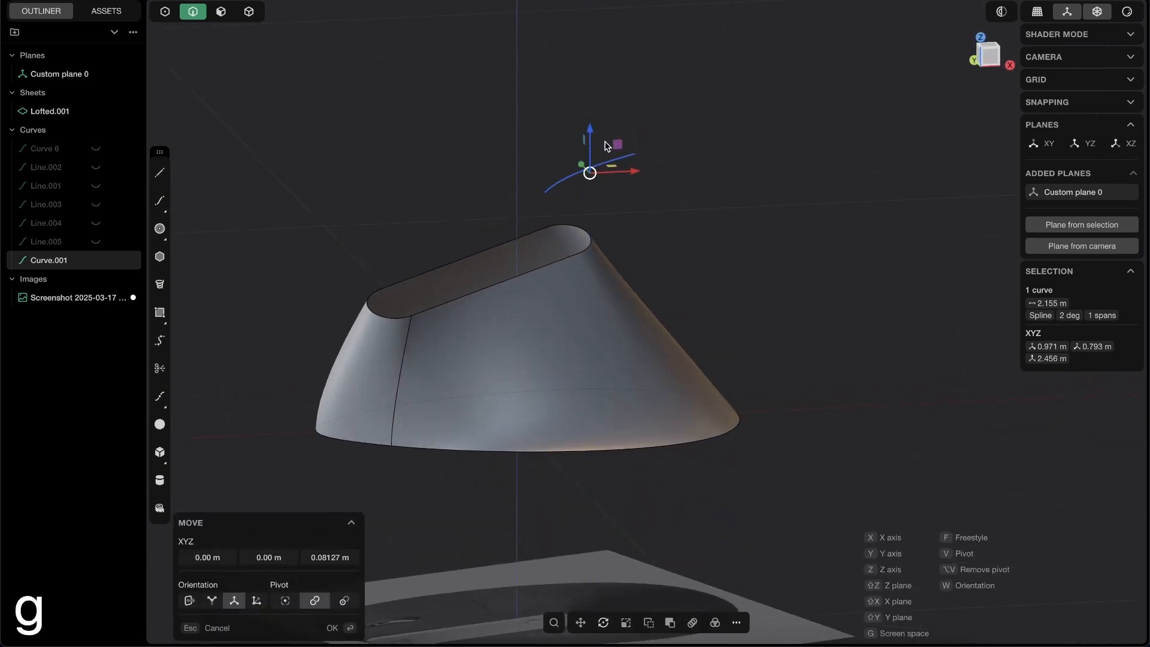
click(633, 145)
click(712, 297)
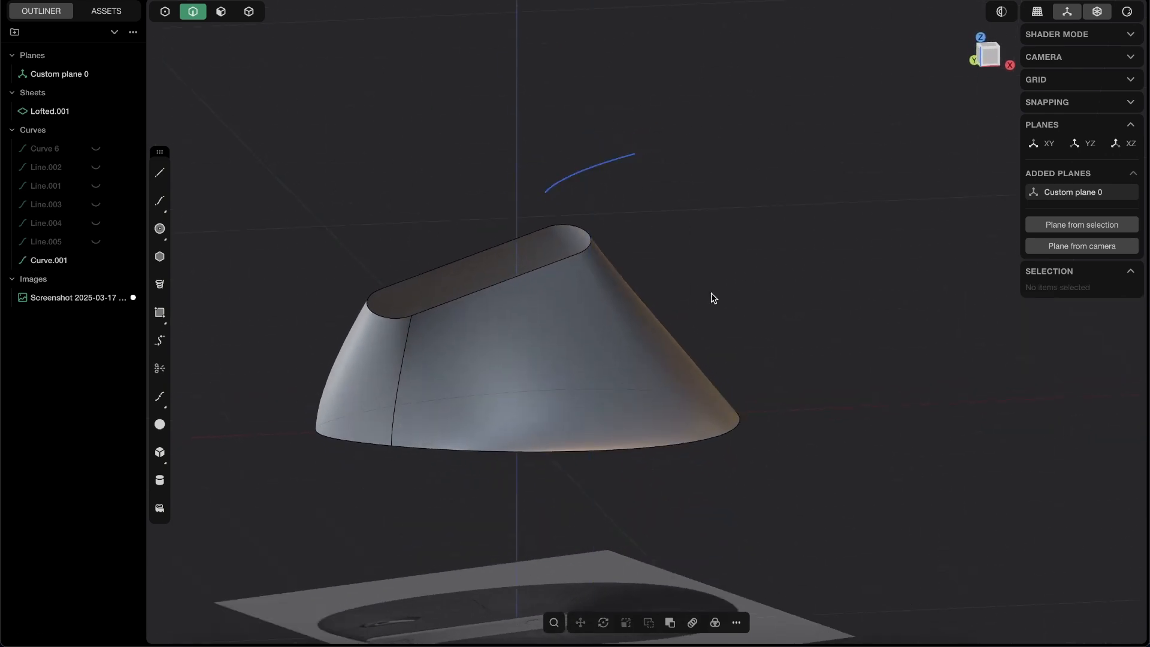
- Set a temporary construction plane at the raised groove curve in the top view
click(980, 38)
click(266, 640)
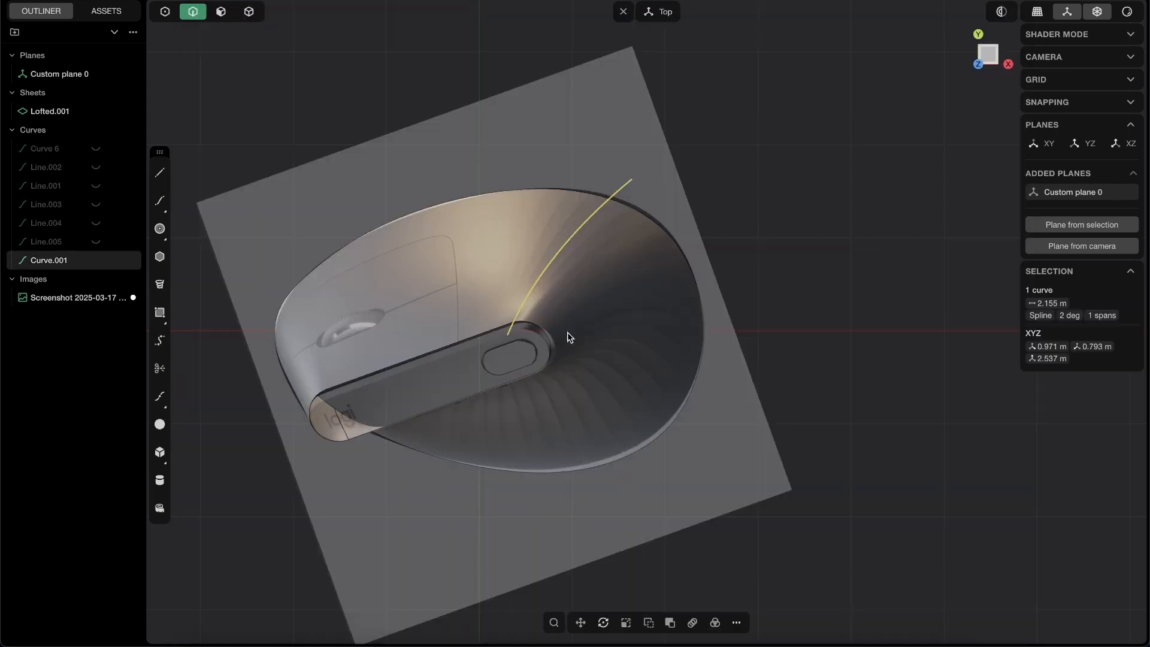
shift+middle_drag(567, 331, 575, 333)
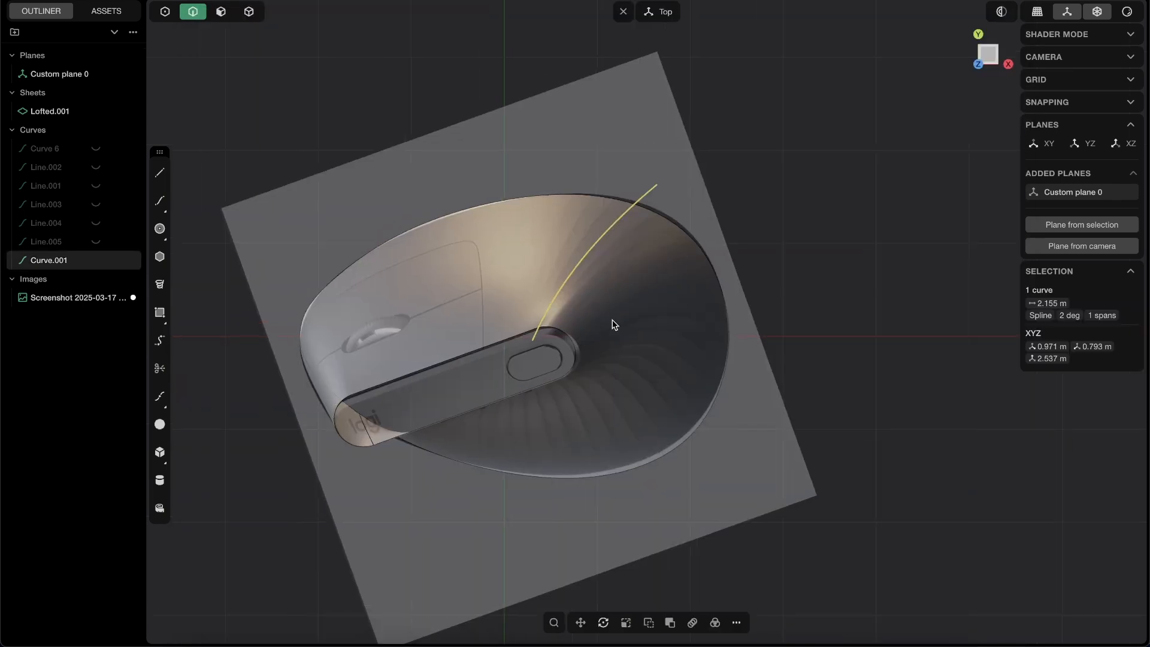
key(shift+space)
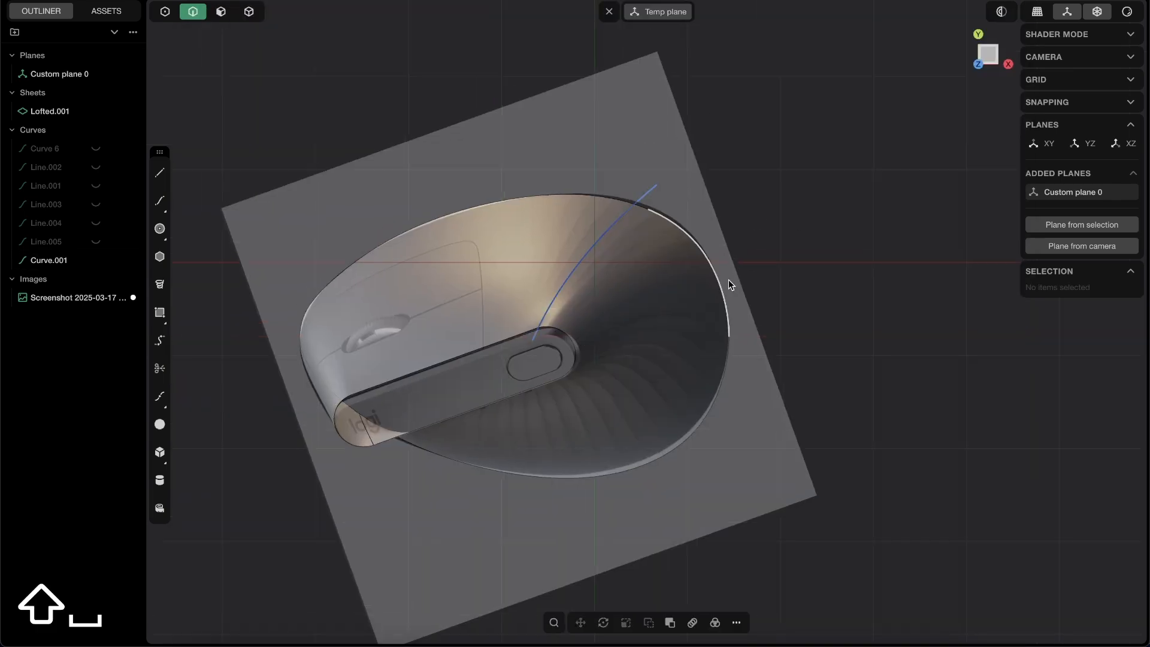
- Save the temporary plane at the raised groove curve as a custom construction plane, and close the temporary plane
middle_drag(613, 280, 587, 289)
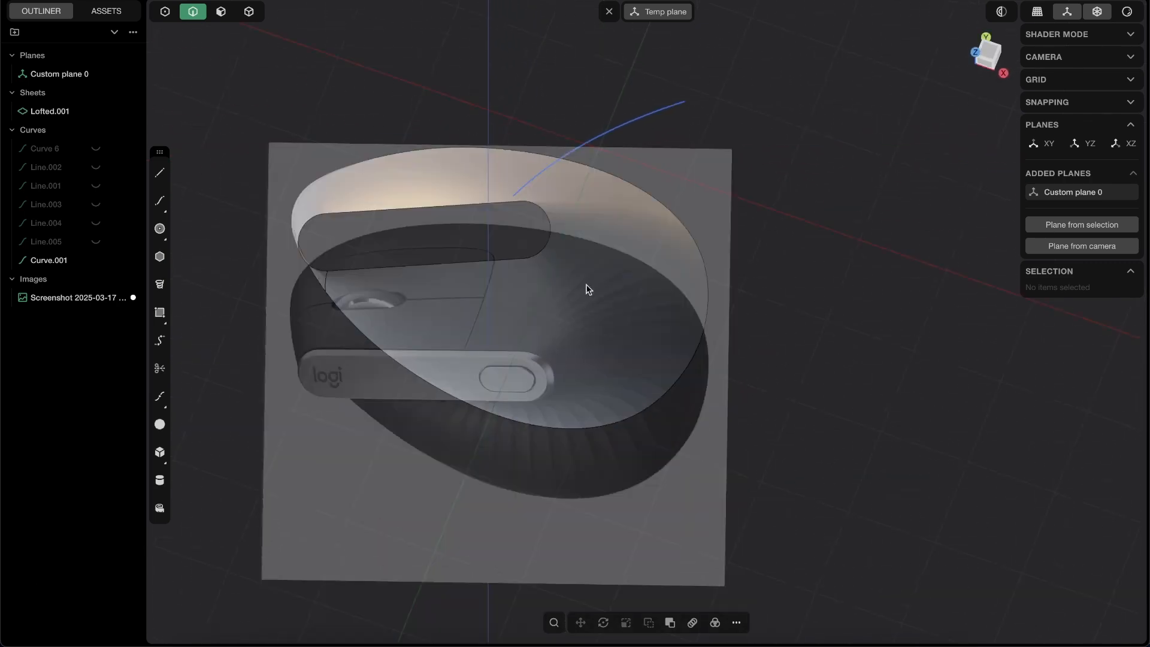
click(658, 14)
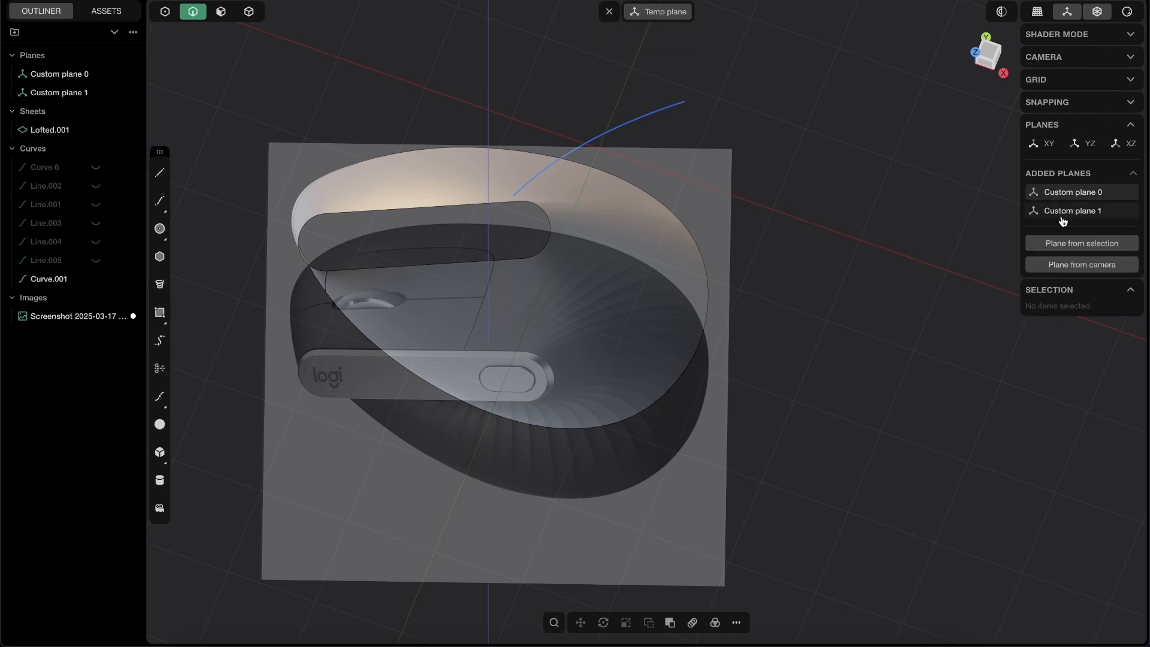
click(1113, 177)
click(1065, 175)
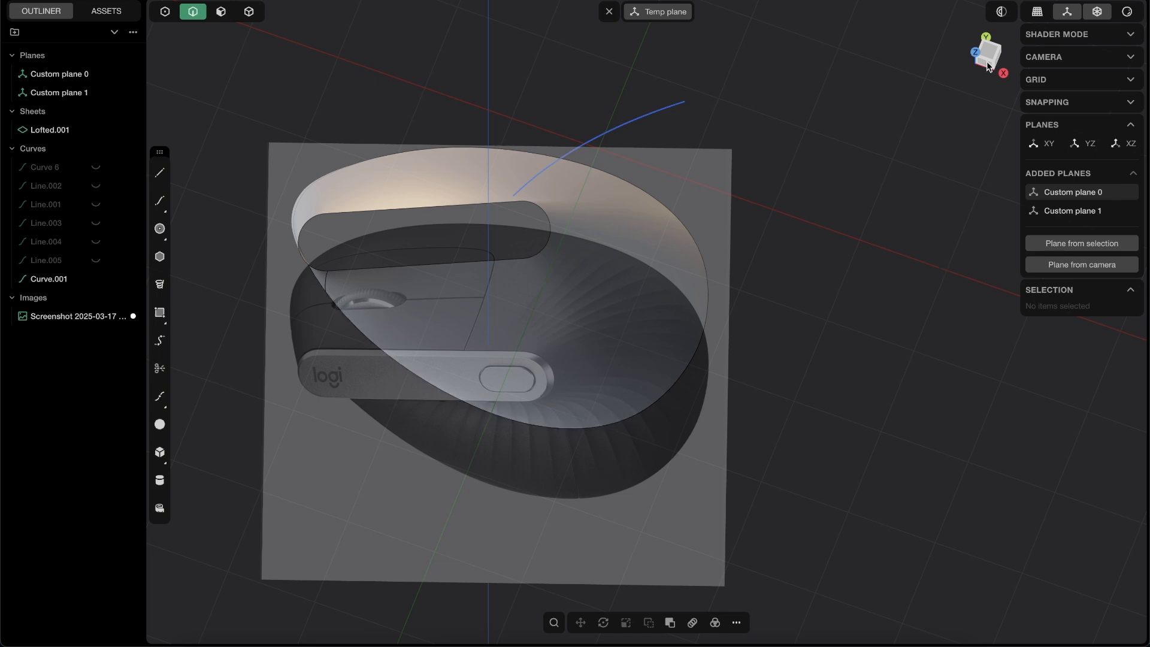
click(609, 12)
- Check the raised groove curve against the lofted body, and activate the newly saved custom plane at the curve's height
middle_drag(609, 13, 558, 237)
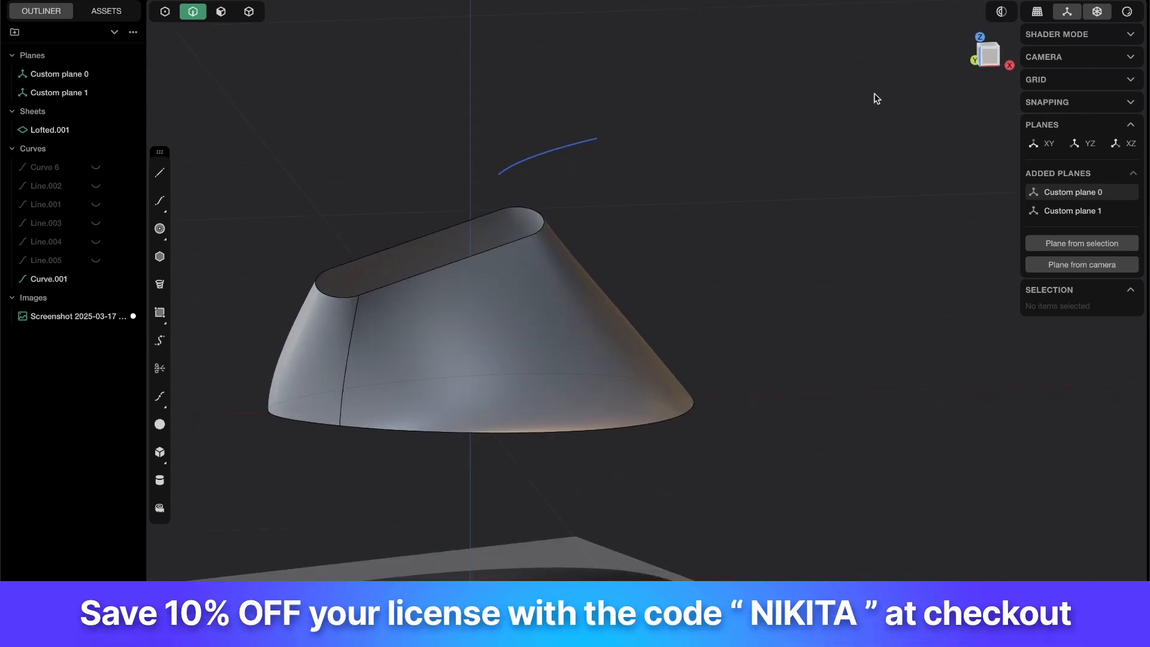
middle_drag(582, 140, 550, 157)
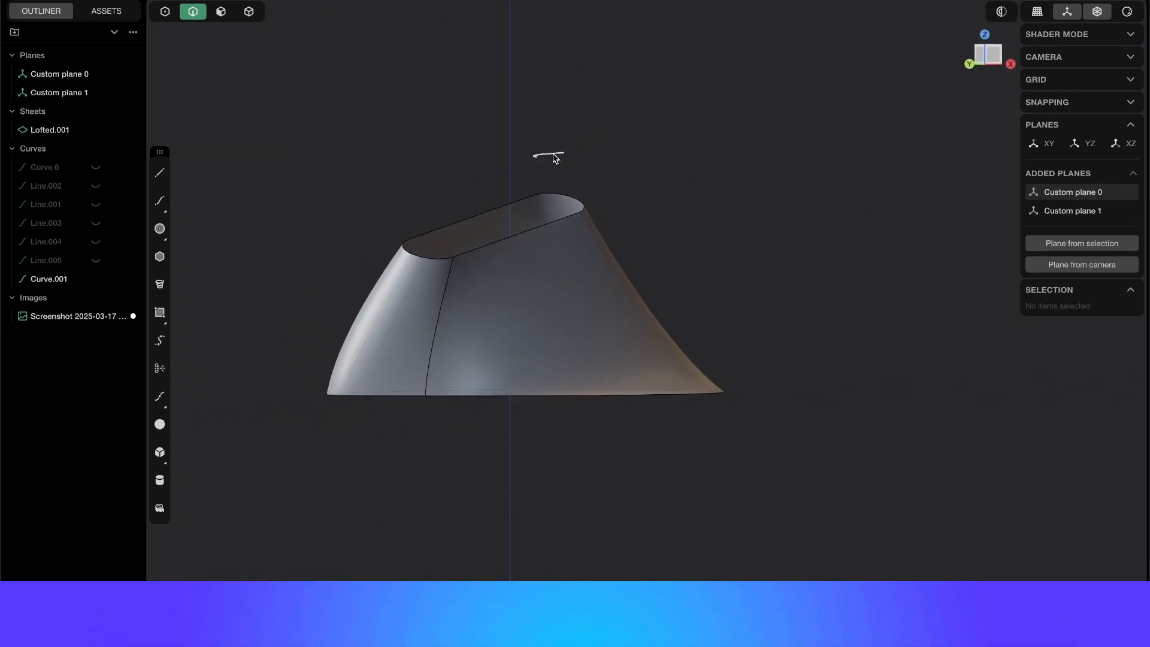
click(985, 35)
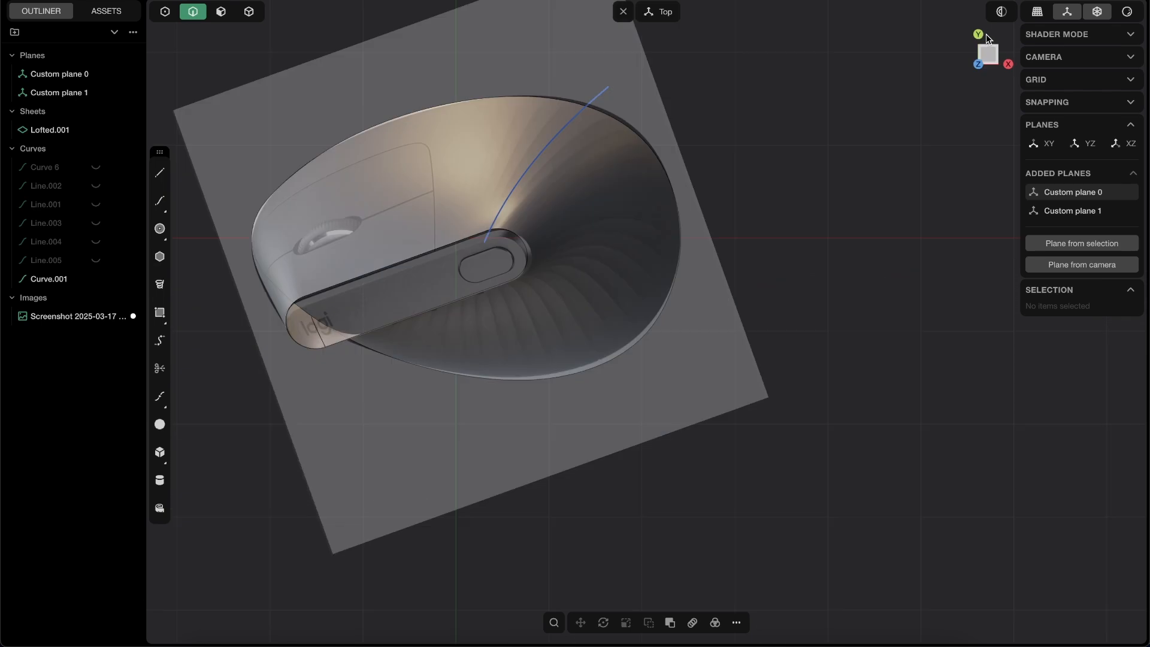
click(1085, 246)
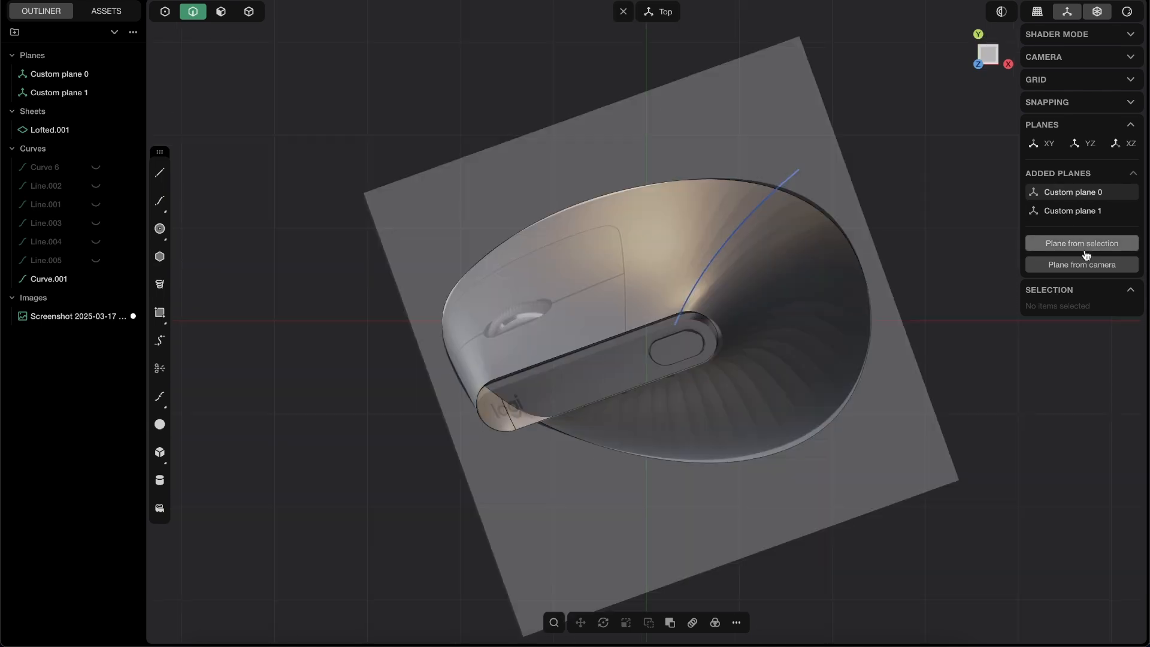
middle_drag(748, 258, 723, 186)
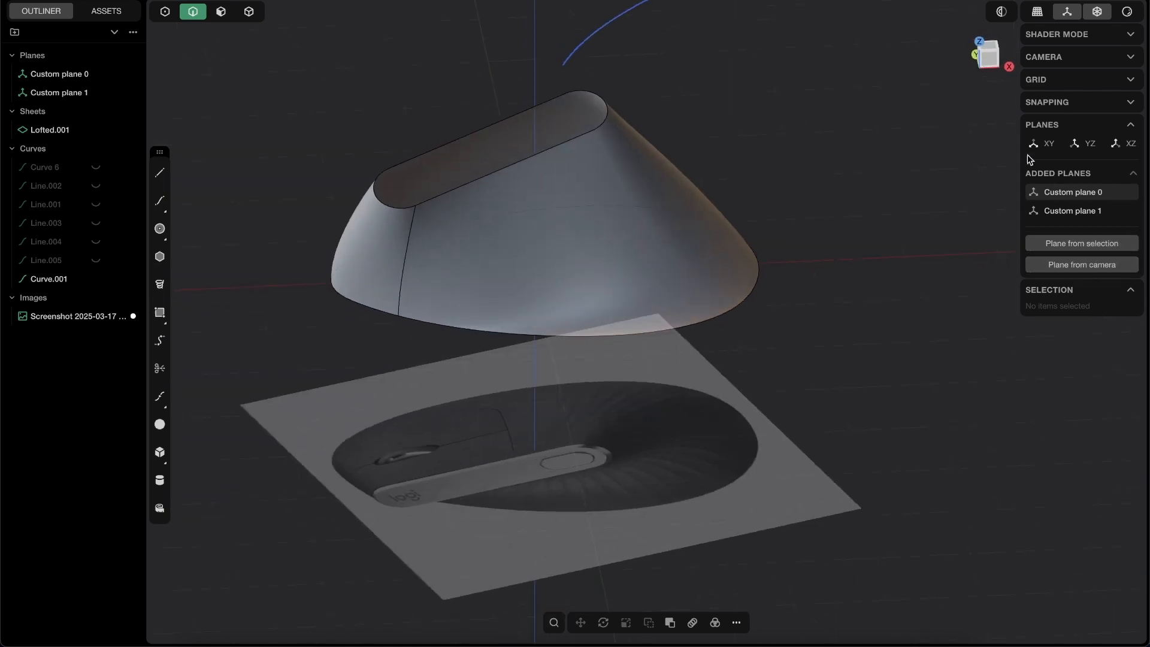
click(985, 46)
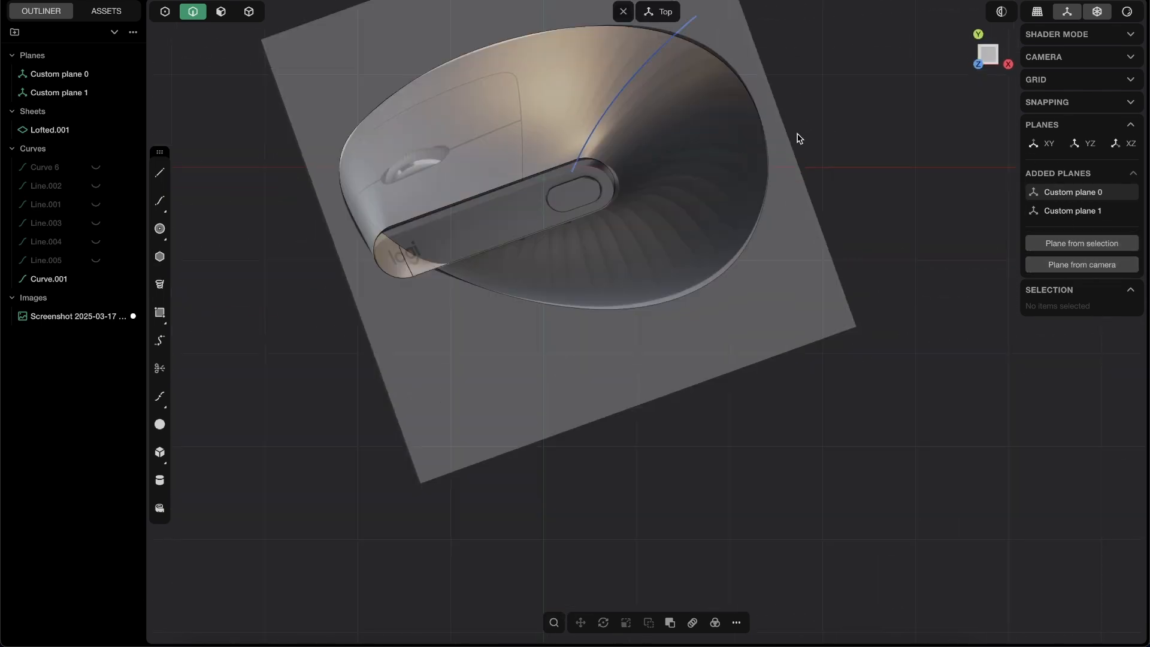
click(1085, 193)
middle_drag(700, 143, 662, 28)
shift+middle_drag(642, 141, 572, 163)
click(1086, 213)
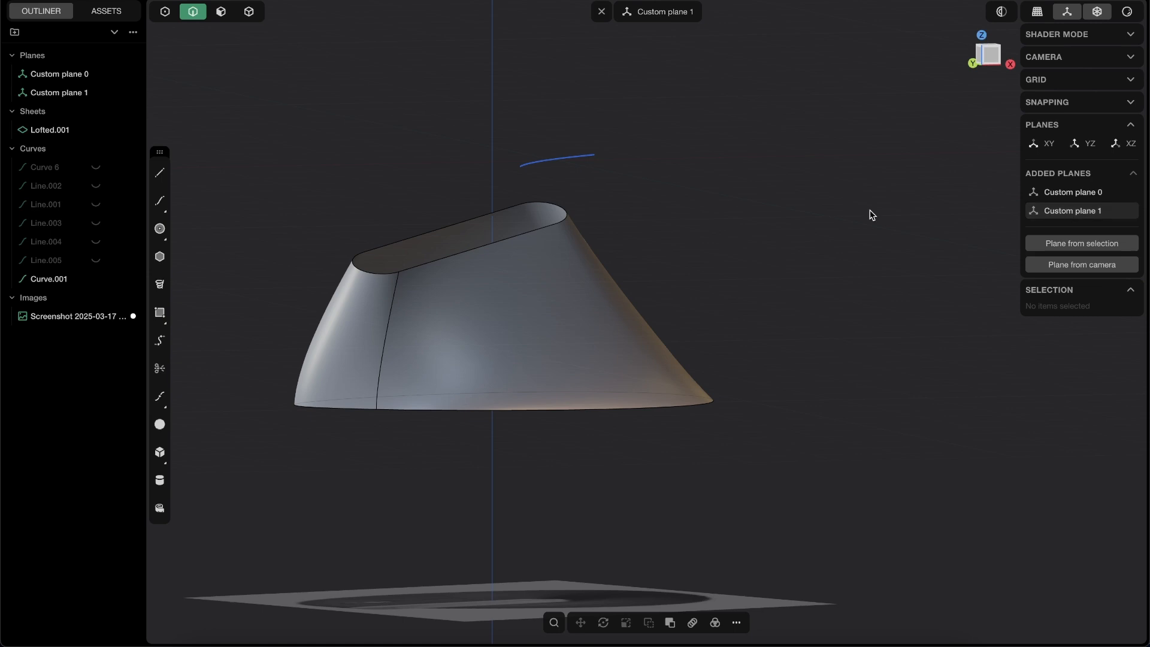
- Return to a close top view of the groove curve with Custom plane 1 as the active drawing plane
middle_drag(567, 186, 1016, 60)
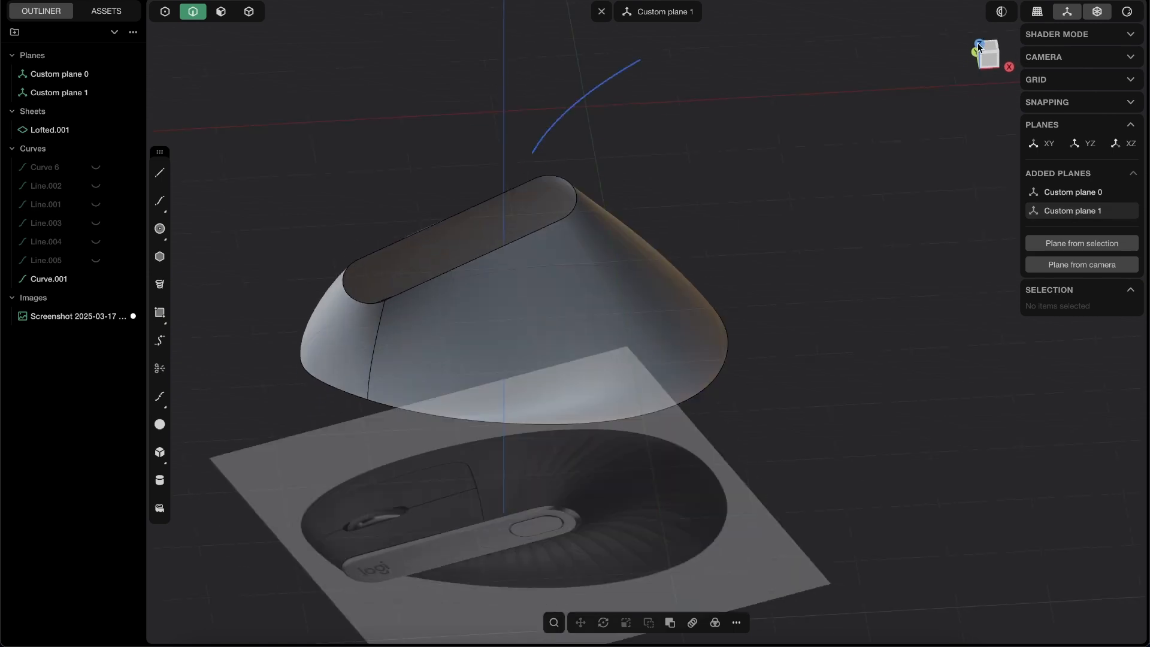
click(989, 47)
scroll(464, 316, up, 5)
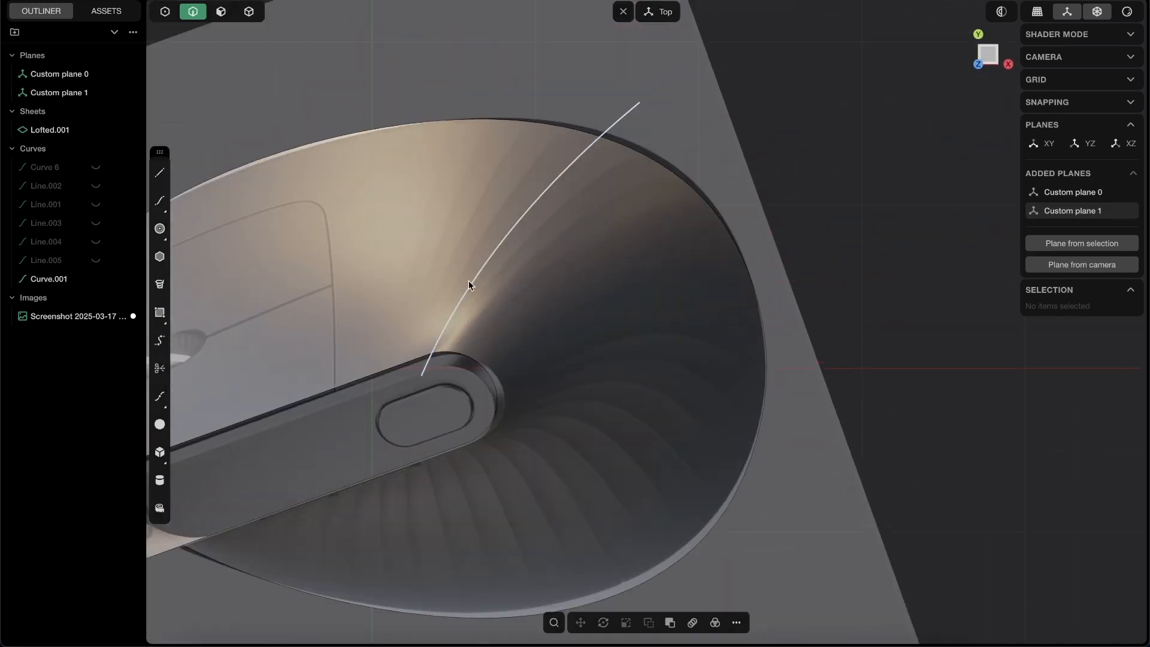
key(shift+f)
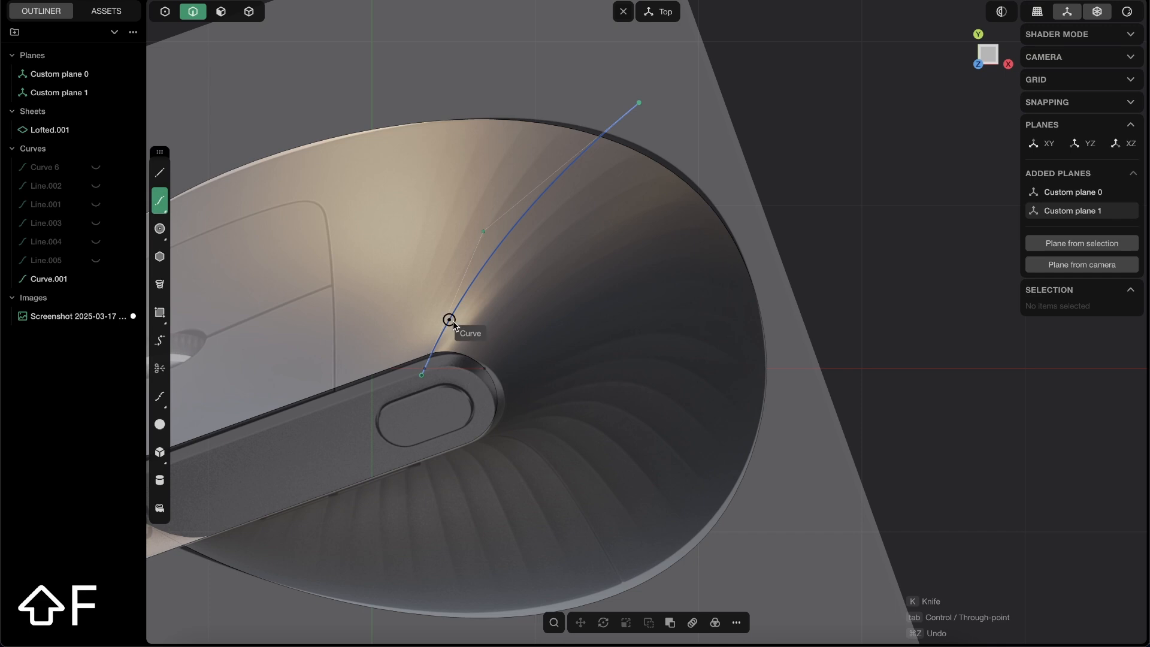
scroll(466, 324, up, 2)
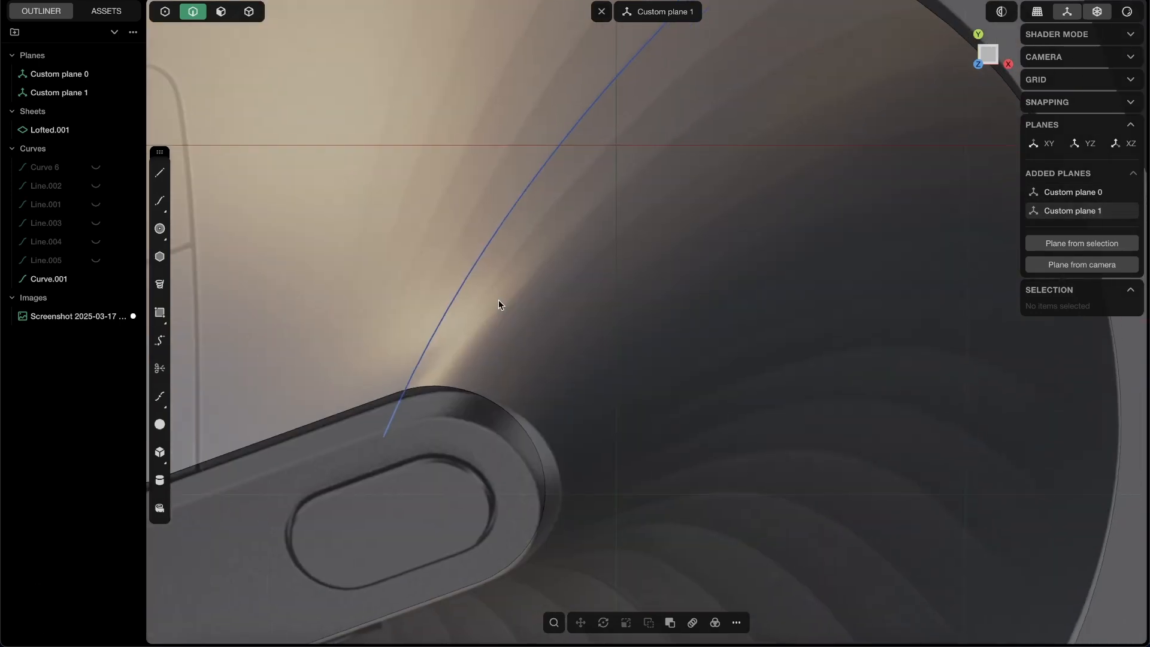
- Draw a second three-point control point curve about 2.164 m long beside the first groove curve, from the button strip past the body edge
key(shift+f)
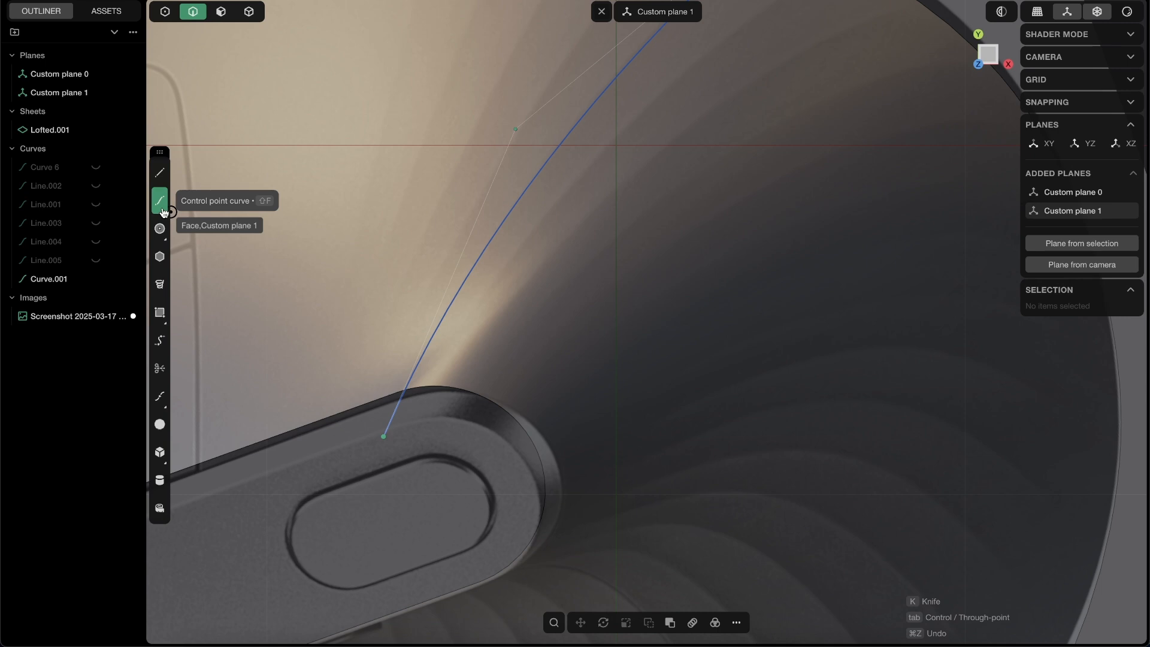
click(165, 203)
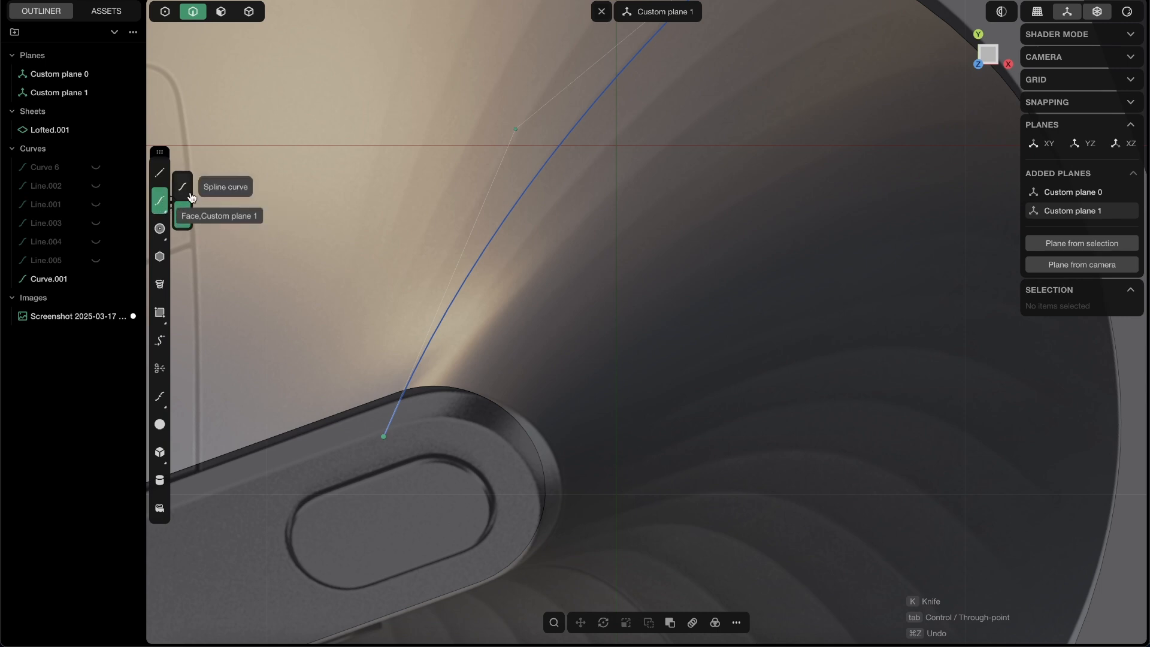
click(183, 218)
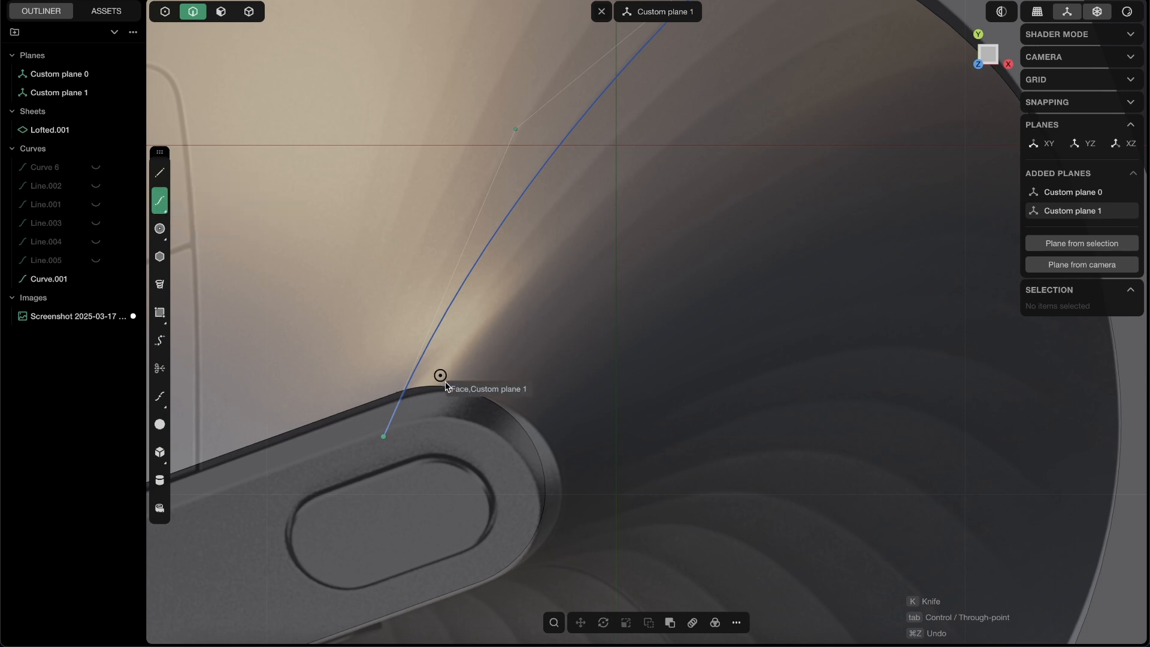
shift+middle_drag(462, 411, 383, 486)
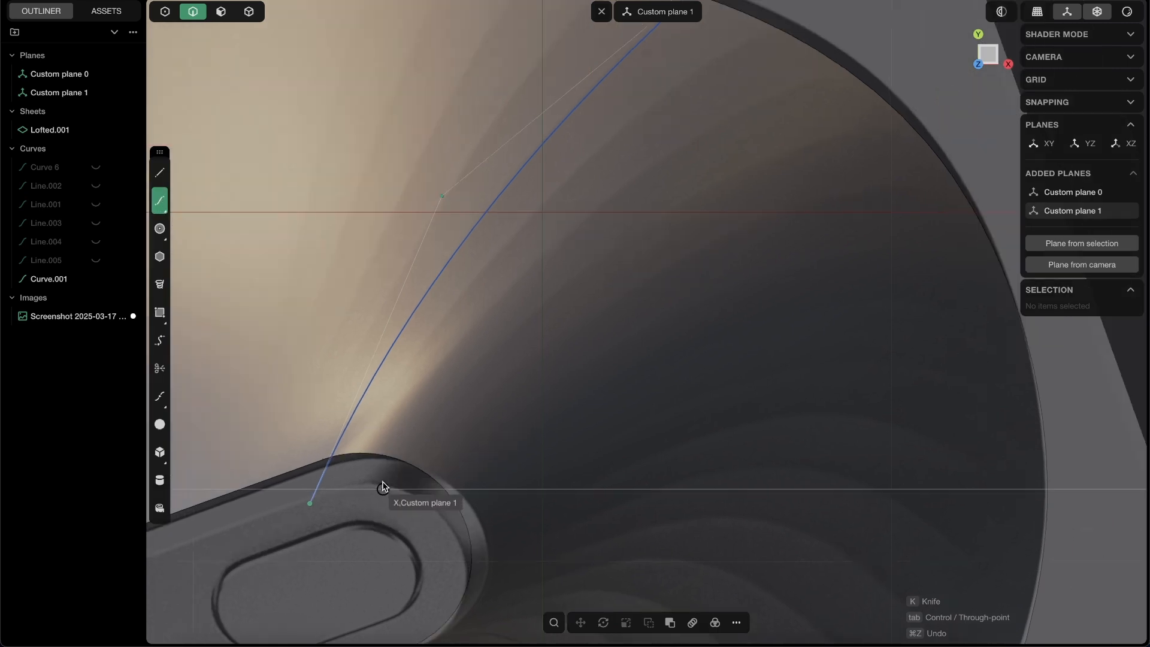
click(344, 502)
click(498, 196)
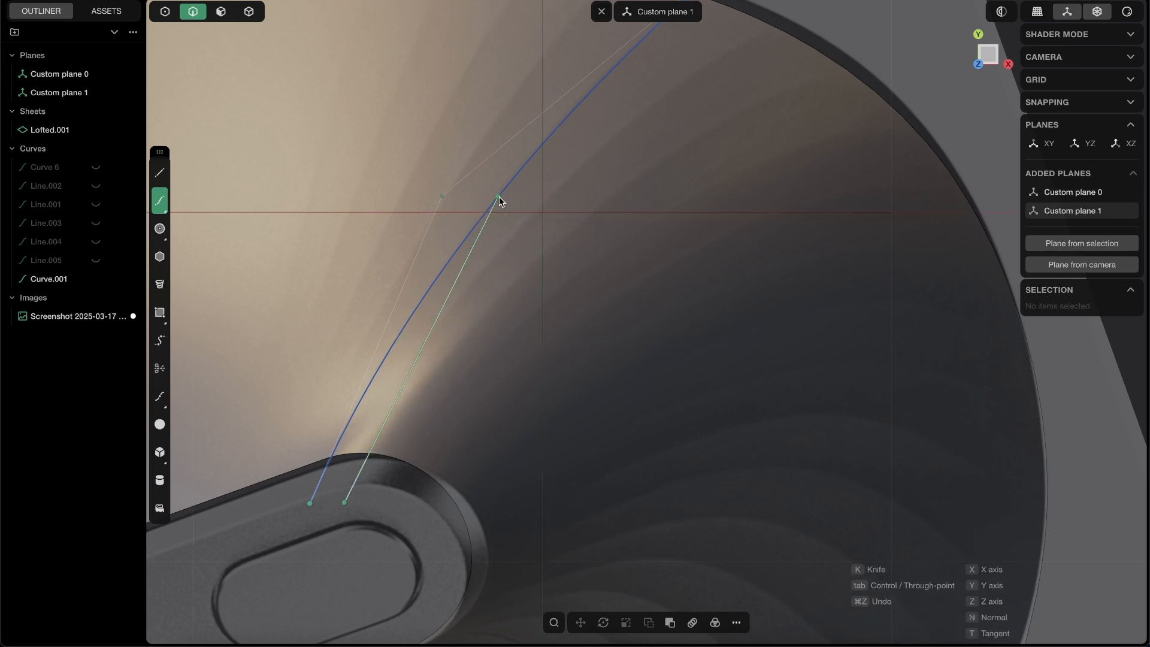
shift+middle_drag(743, 78, 649, 208)
click(774, 100)
right_click(710, 151)
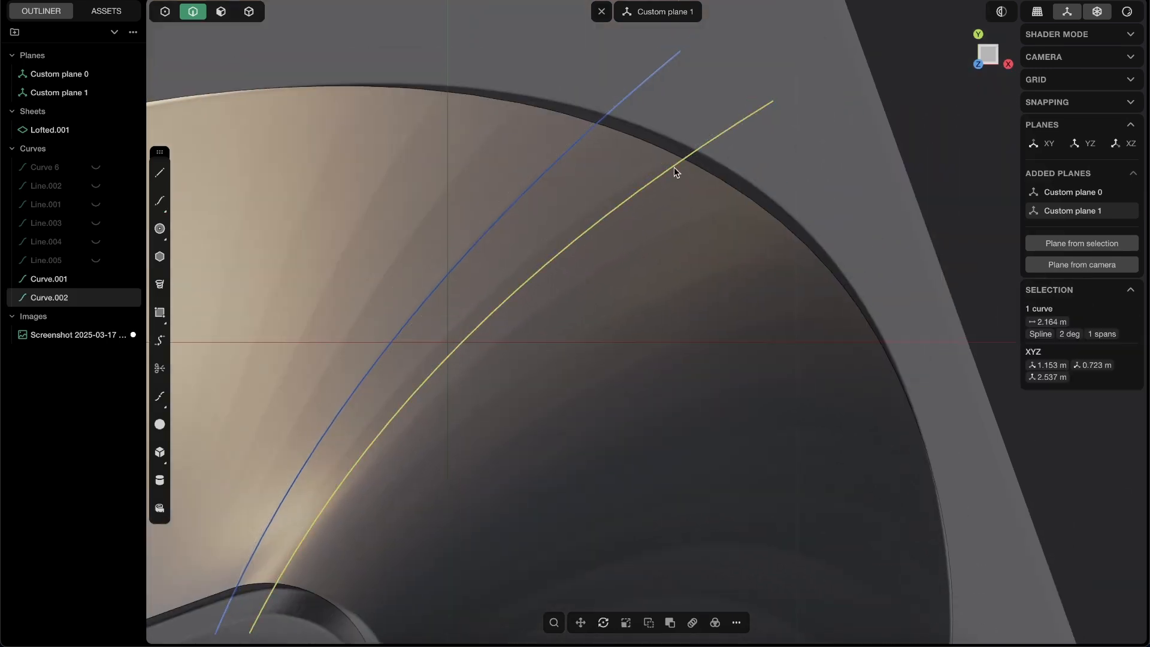
- Reshape the second groove curve by moving its middle control point to about X 0.841 m, Y 0.938 m and nudging its inner endpoint
shift+middle_drag(522, 317, 649, 174)
scroll(636, 174, down, 5)
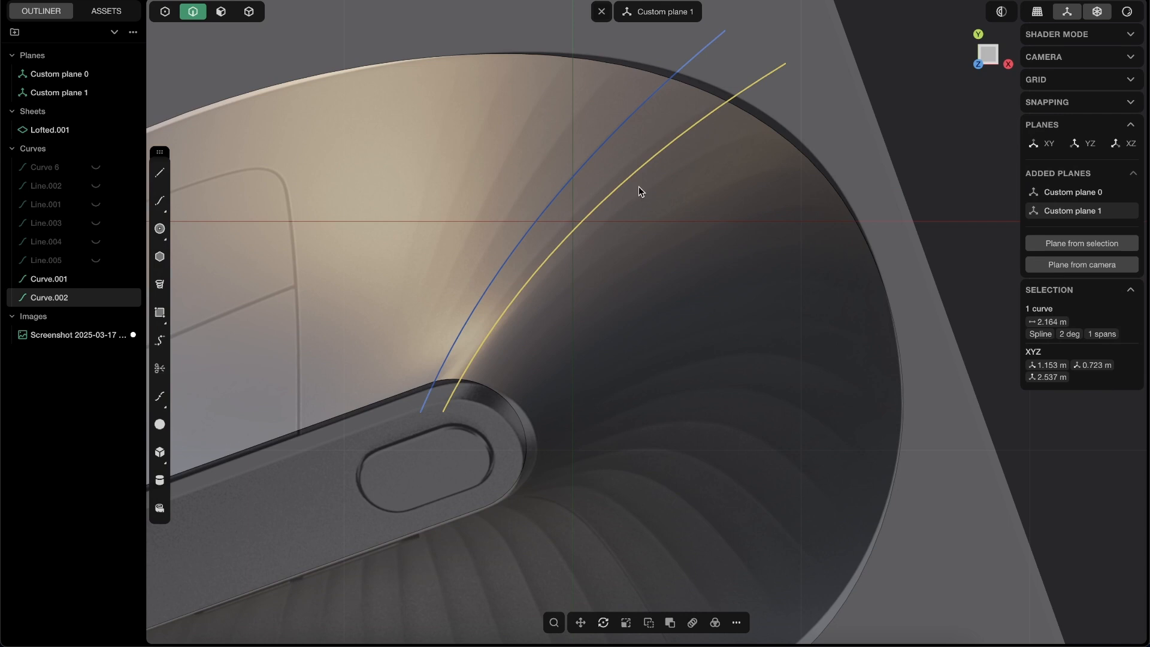
key(1)
drag(541, 211, 539, 187)
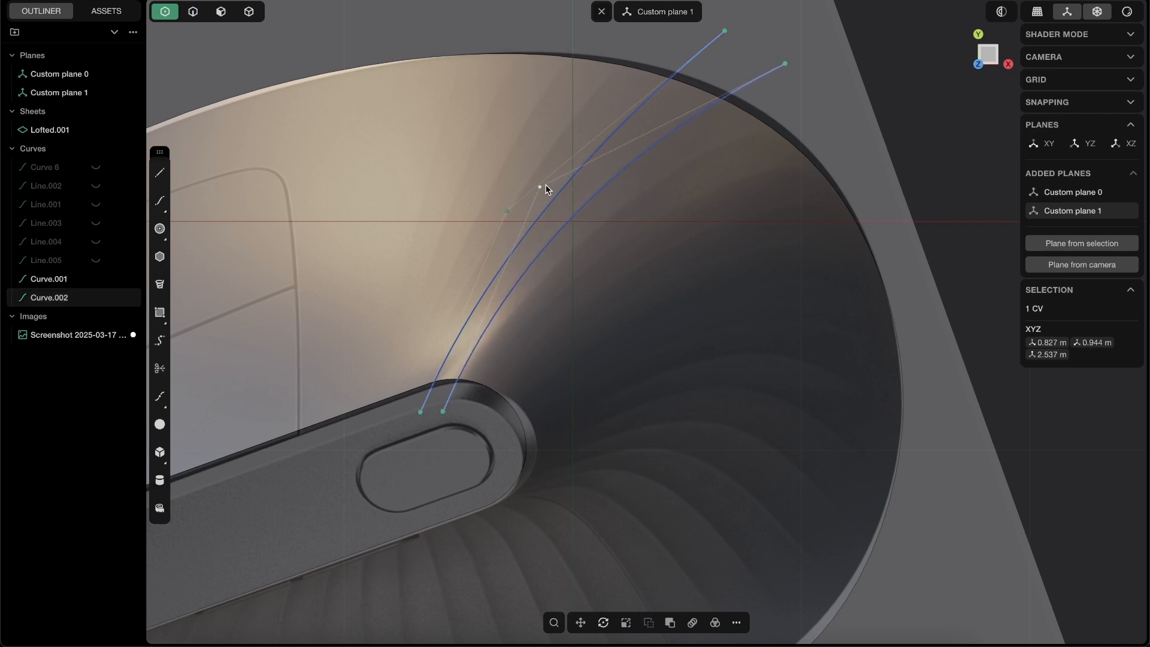
drag(443, 409, 439, 405)
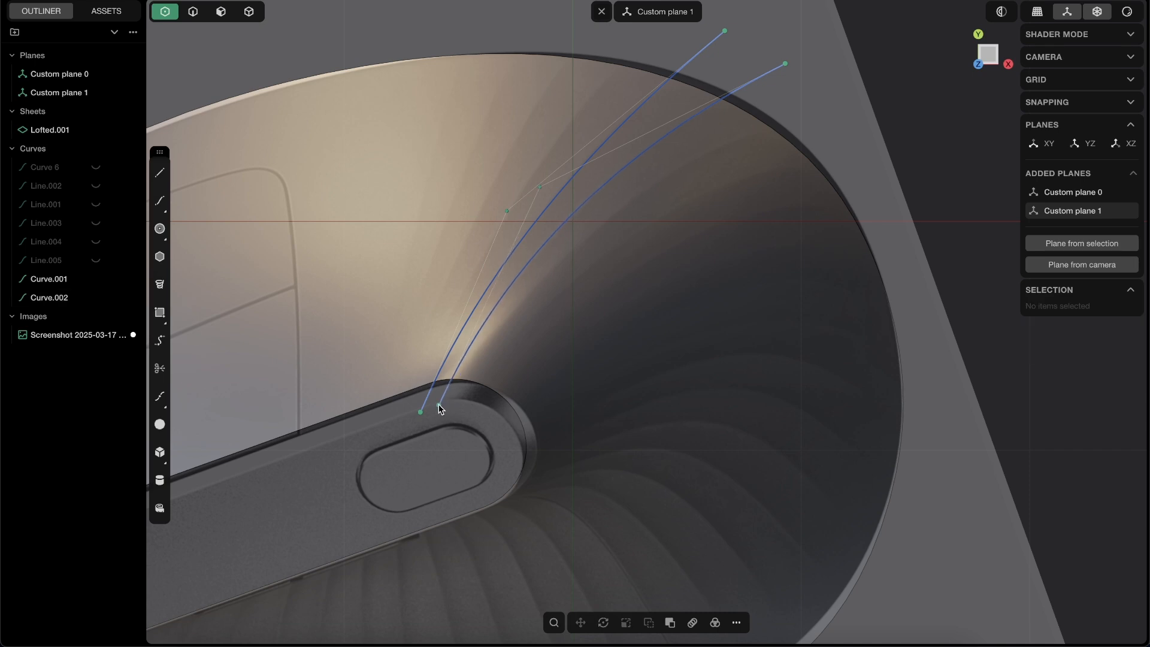
click(543, 203)
click(544, 186)
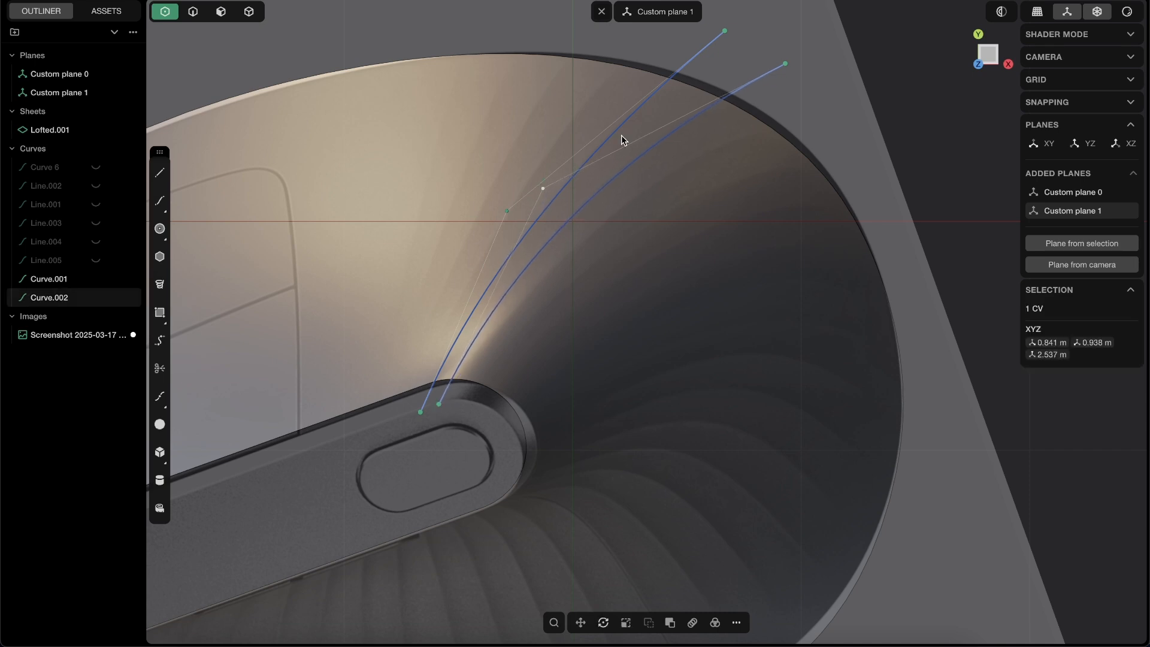
- Draw a third three-point control point curve about 2.142 m long beside the second, from the button strip past the body edge
scroll(479, 369, up, 3)
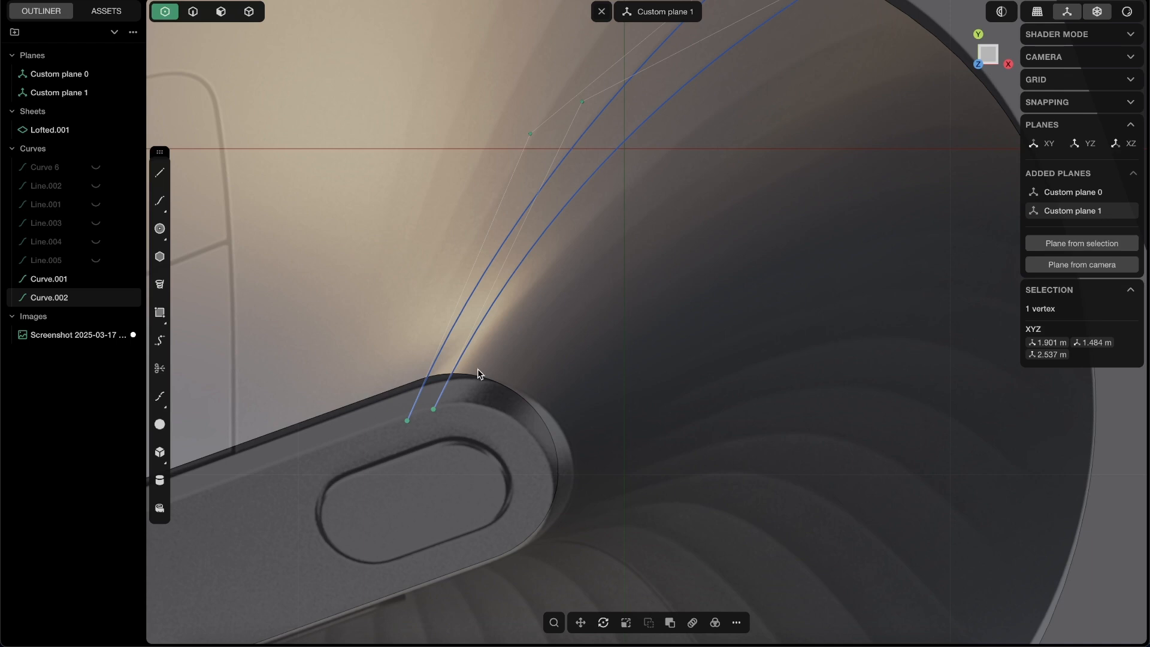
key(shift+f)
click(455, 407)
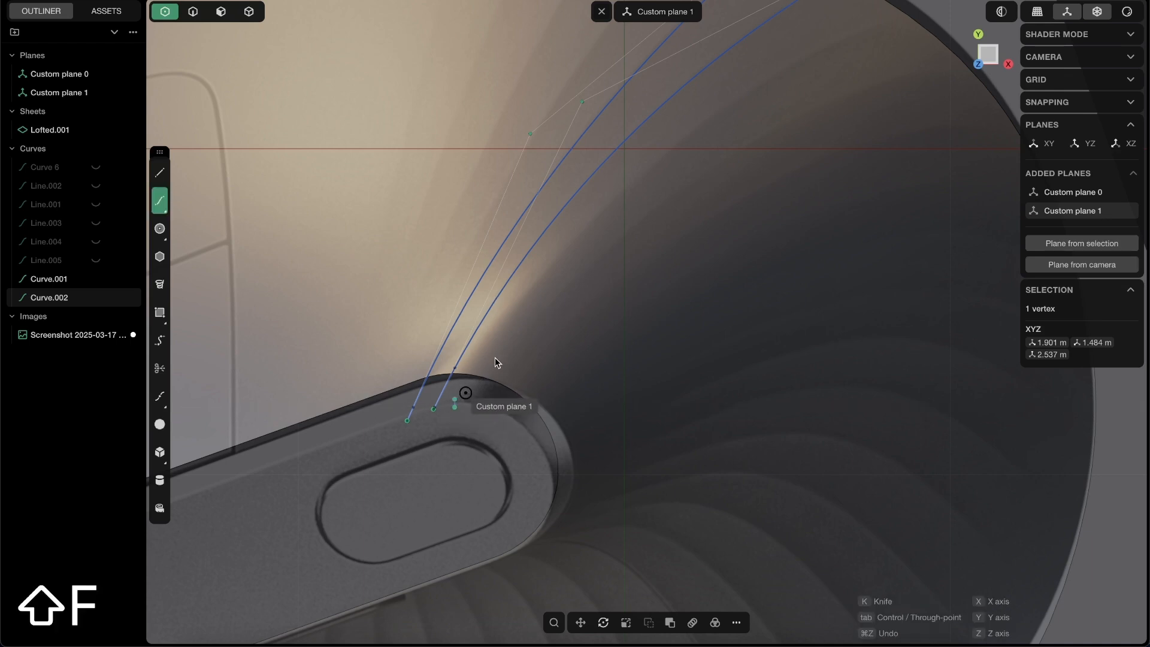
shift+middle_drag(663, 171, 615, 262)
click(594, 215)
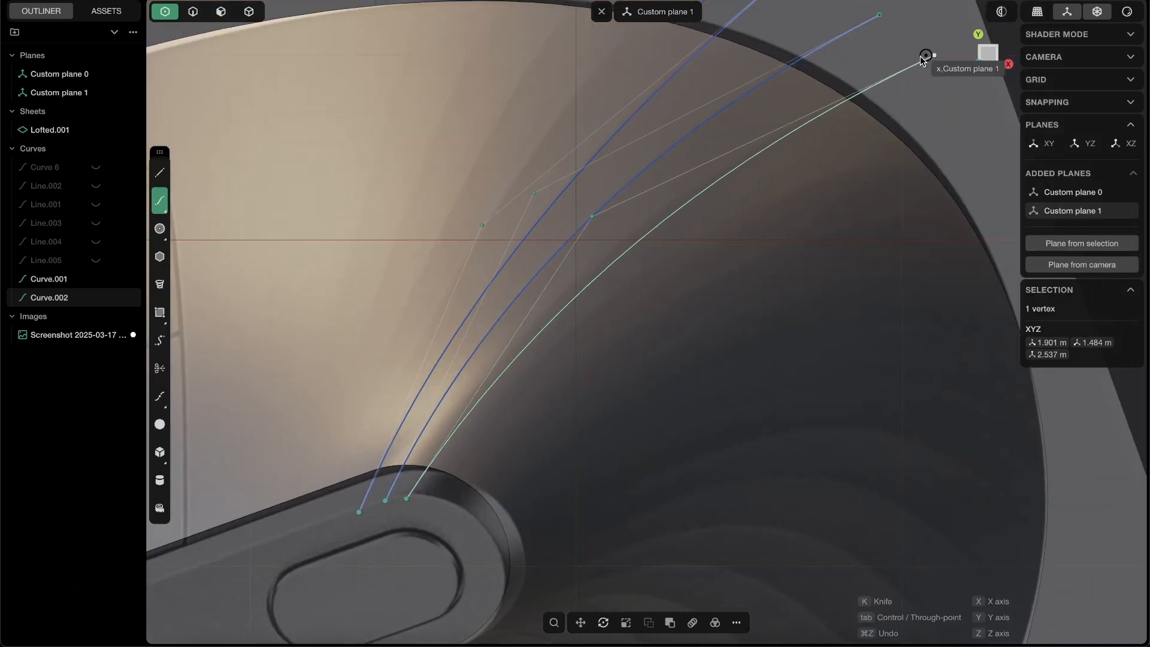
double_click(934, 55)
- Adjust the third curve's middle point and move its ends to about X 0.45 m, Y 0.019 m and X 2.123 m, Y 1.34 m
key(1)
drag(591, 218, 587, 192)
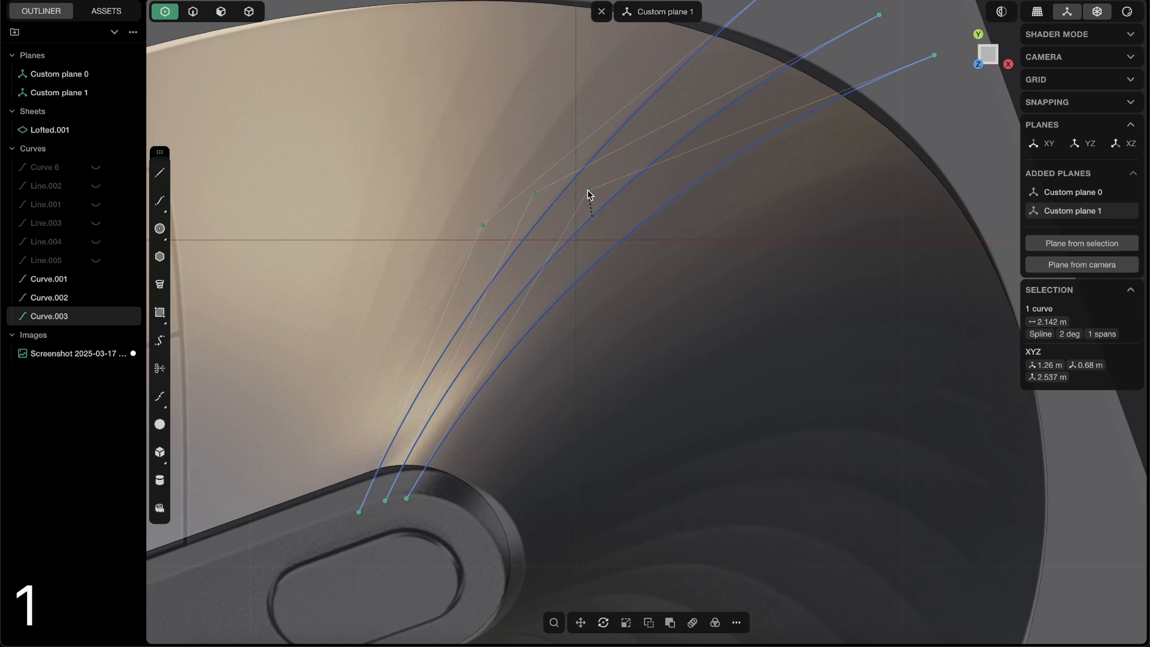
click(408, 492)
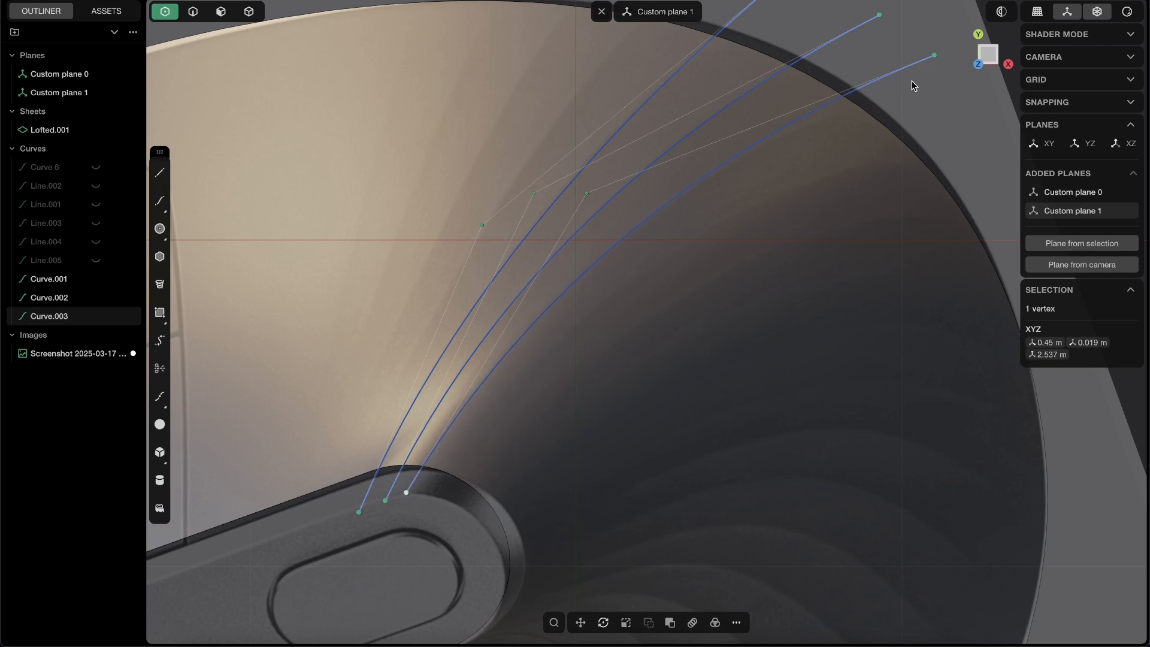
drag(933, 55, 951, 61)
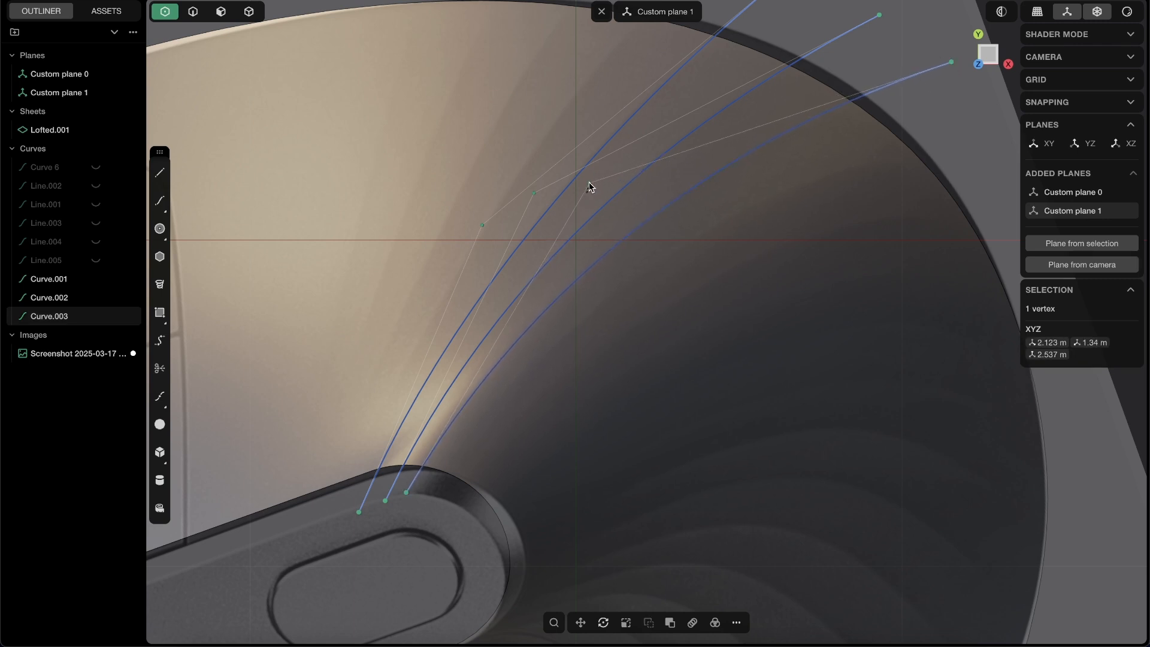
- Draw a fourth groove curve with four control points, about 2.511 m long, and move its third point to about X 1.935 m, Y 1.237 m
key(shift+f)
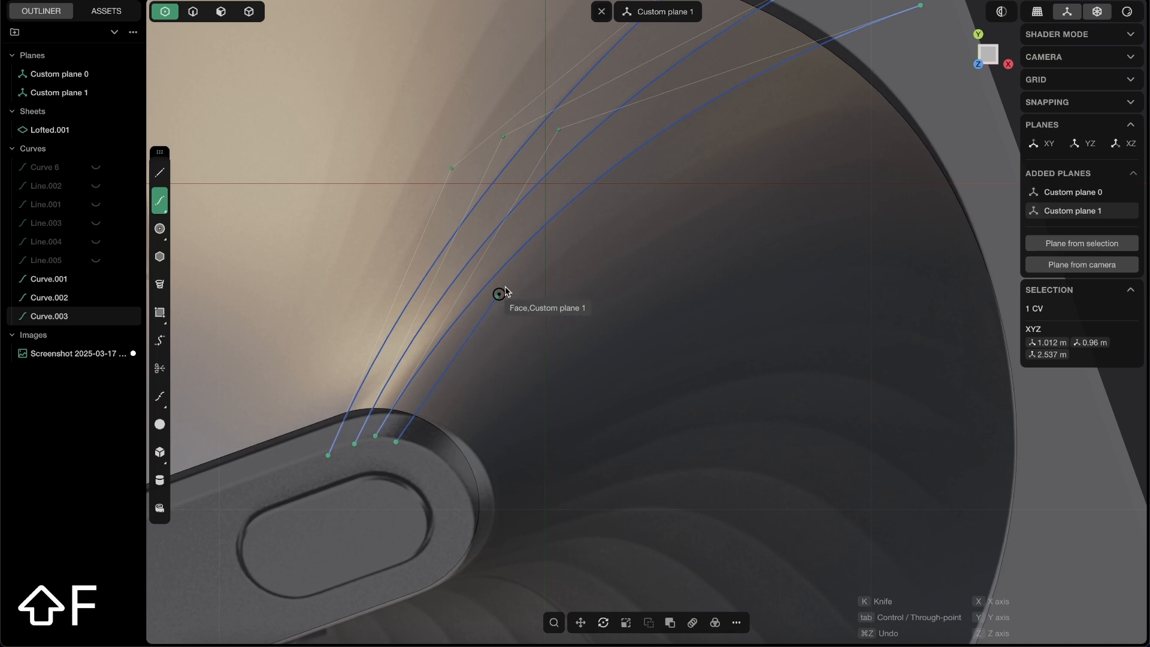
click(623, 130)
shift+middle_drag(765, 122, 661, 198)
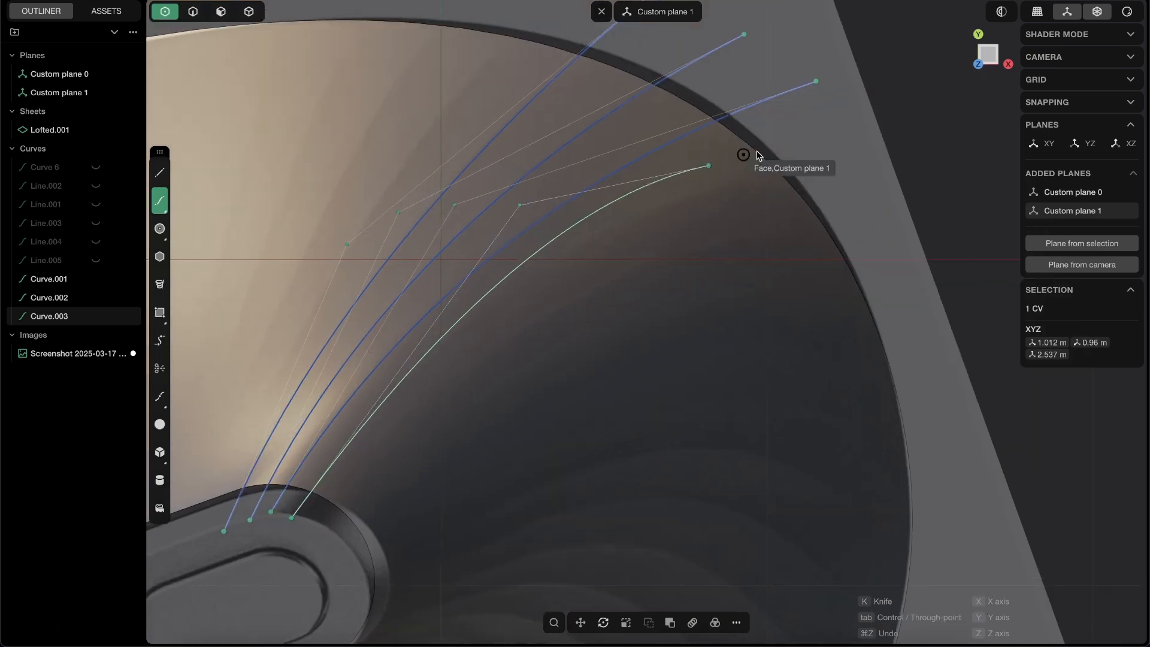
click(737, 113)
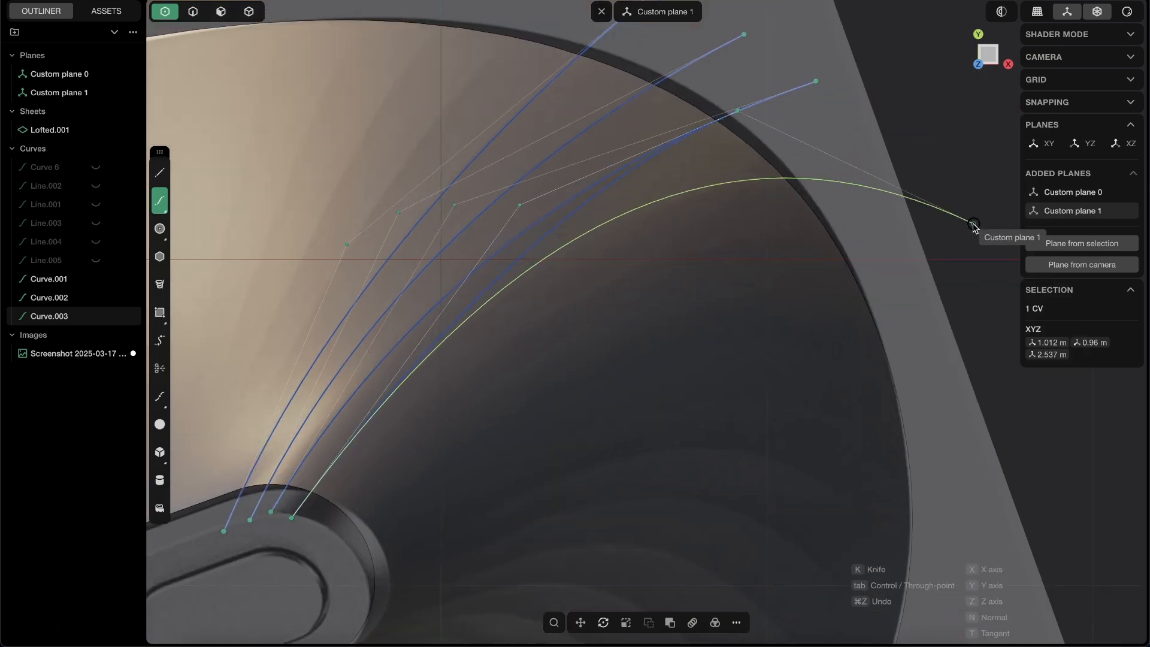
key(Return)
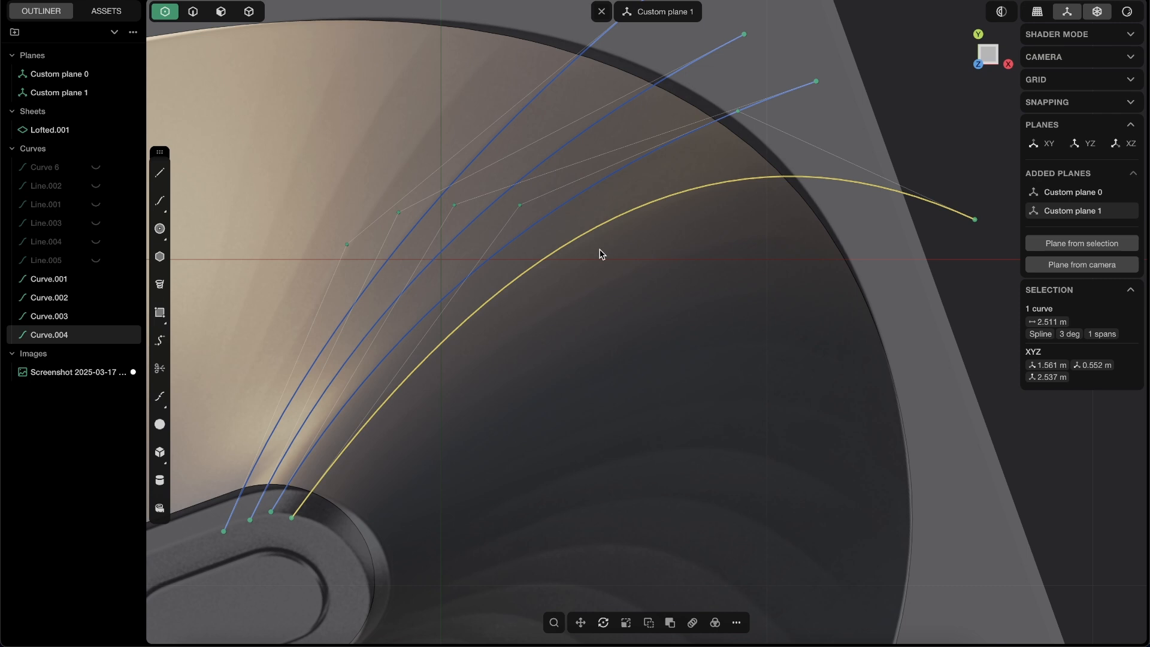
drag(733, 115, 754, 114)
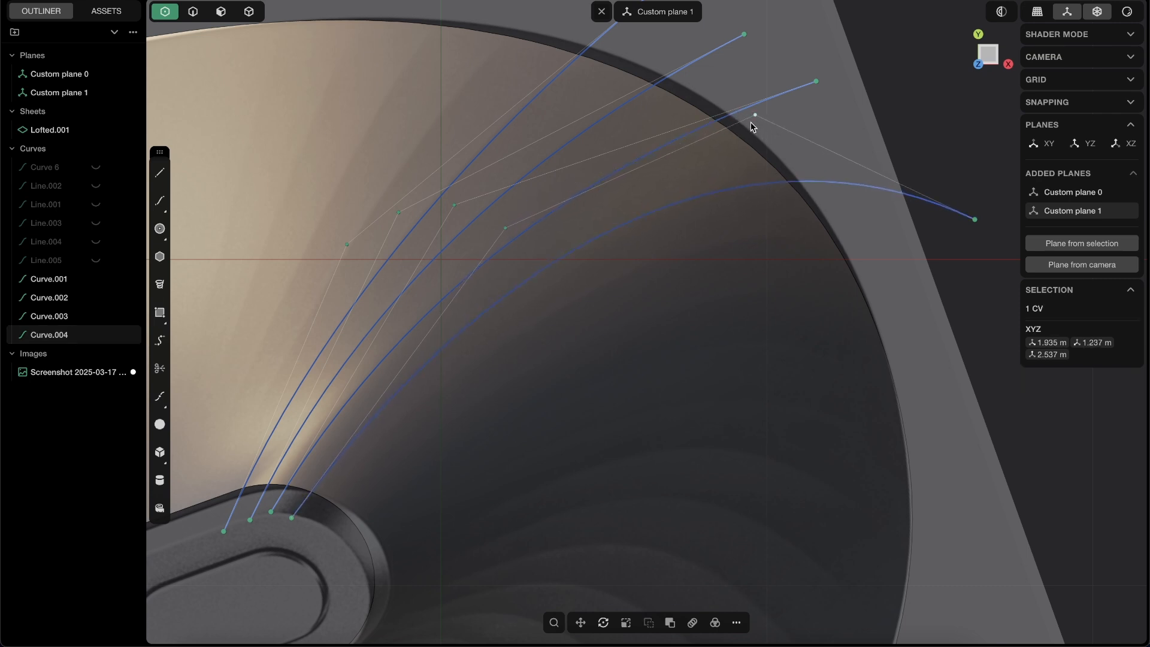
- Raise the fourth curve's outer end slightly and move its second control point to about X 1.137 m, Y 0.887 m
click(975, 174)
drag(974, 191, 971, 199)
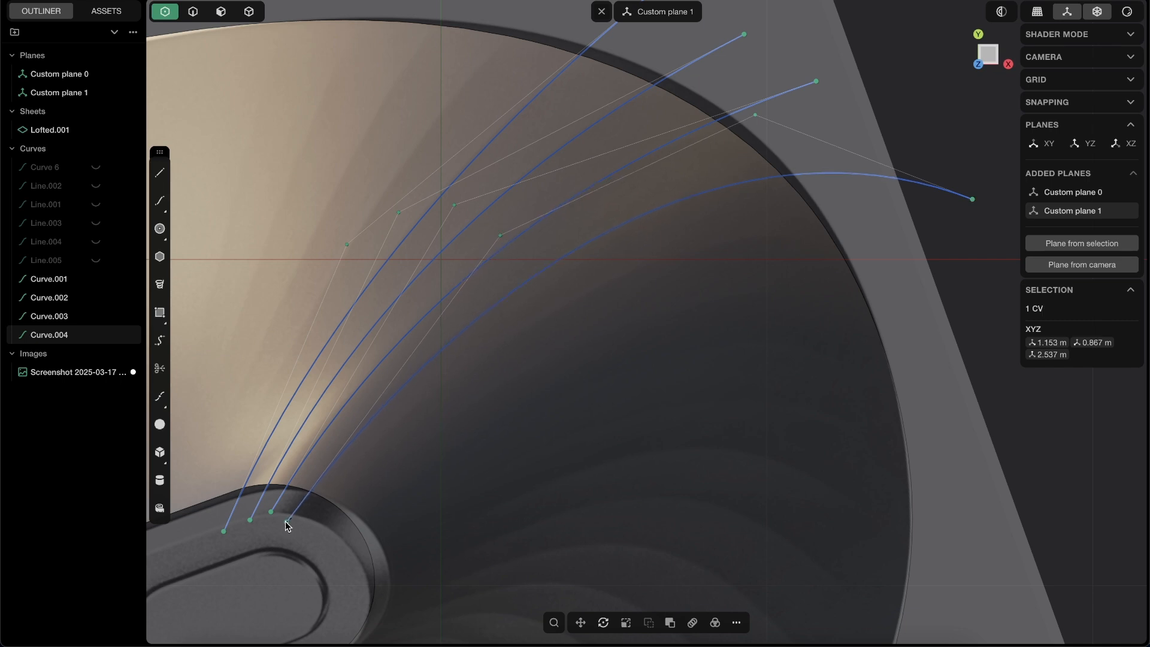
click(494, 231)
- Try a fifth groove curve with five control points from the button strip past the body edge, adjusting its inner control points
scroll(467, 310, down, 5)
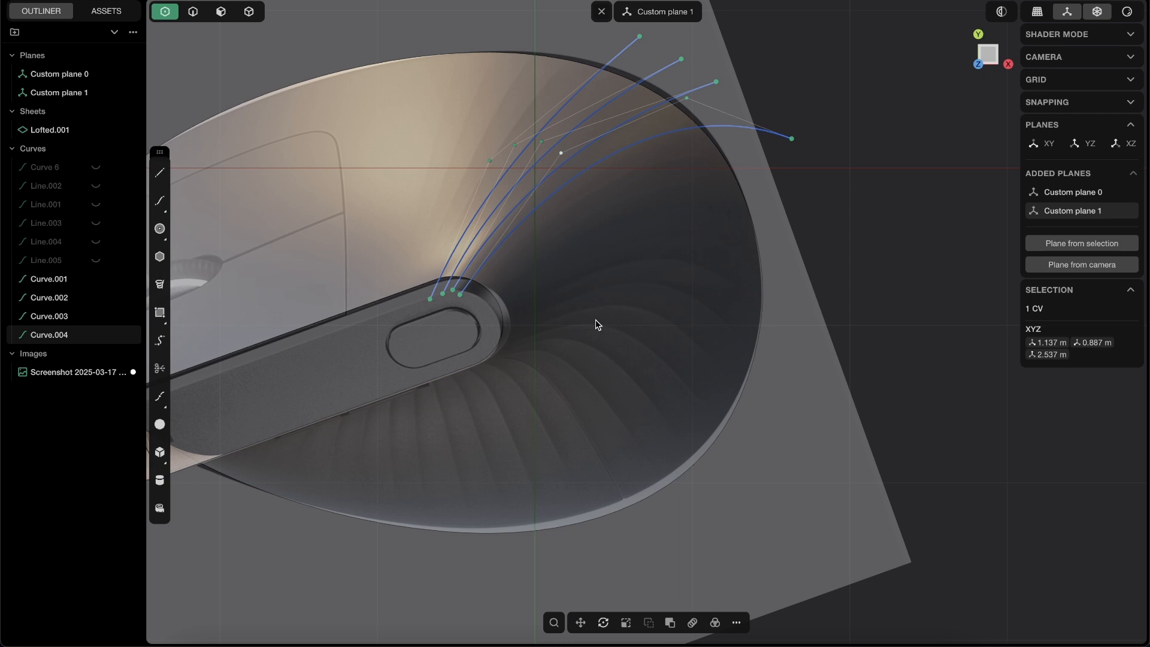
scroll(474, 401, up, 2)
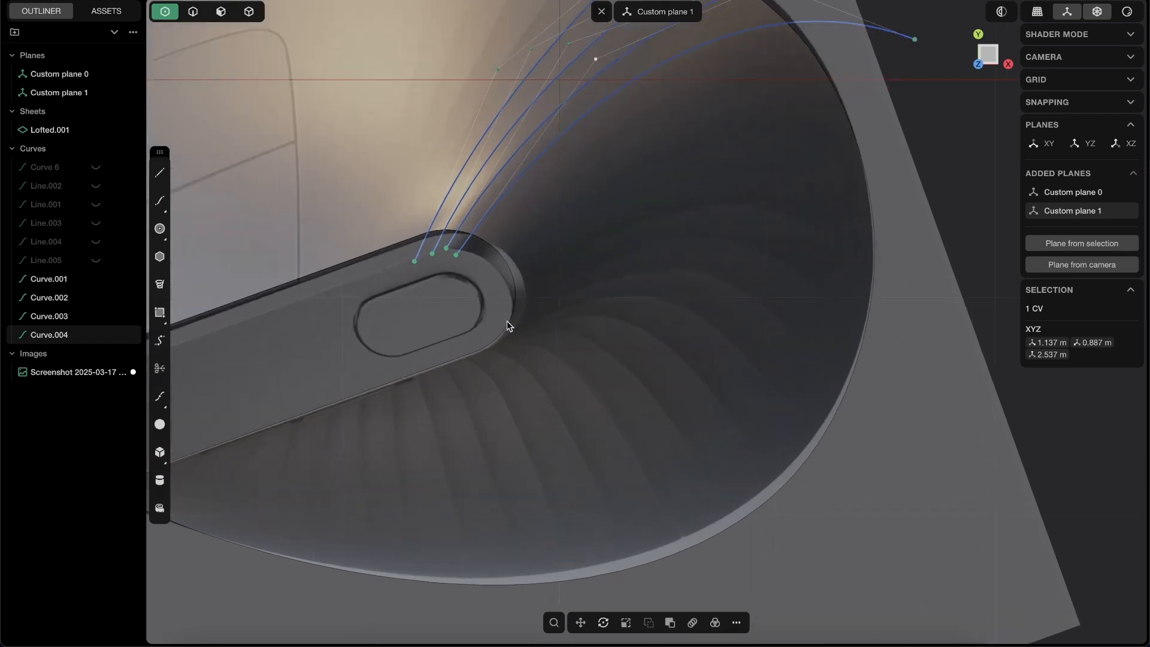
key(shift+f)
click(466, 336)
click(610, 276)
click(708, 246)
click(786, 317)
click(901, 463)
key(Return)
drag(788, 320, 796, 314)
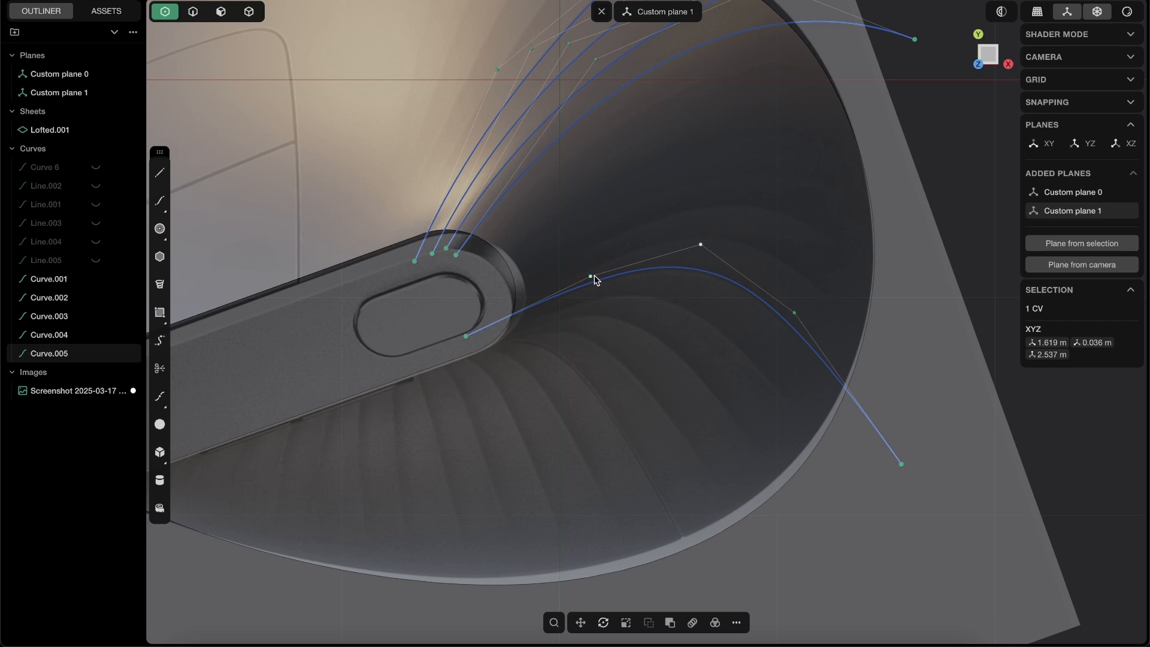
- Delete the five-point curve
key(2)
click(730, 275)
key(x)
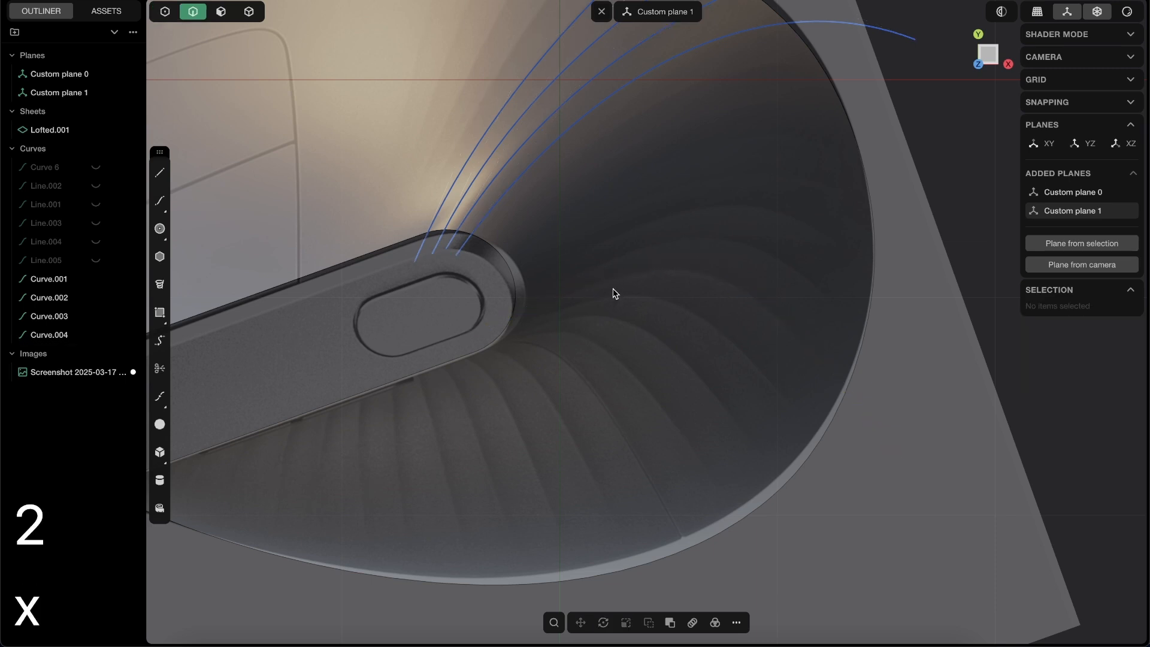
- Return to the top view and select all four groove curves
scroll(565, 234, down, 5)
middle_drag(605, 403, 938, 98)
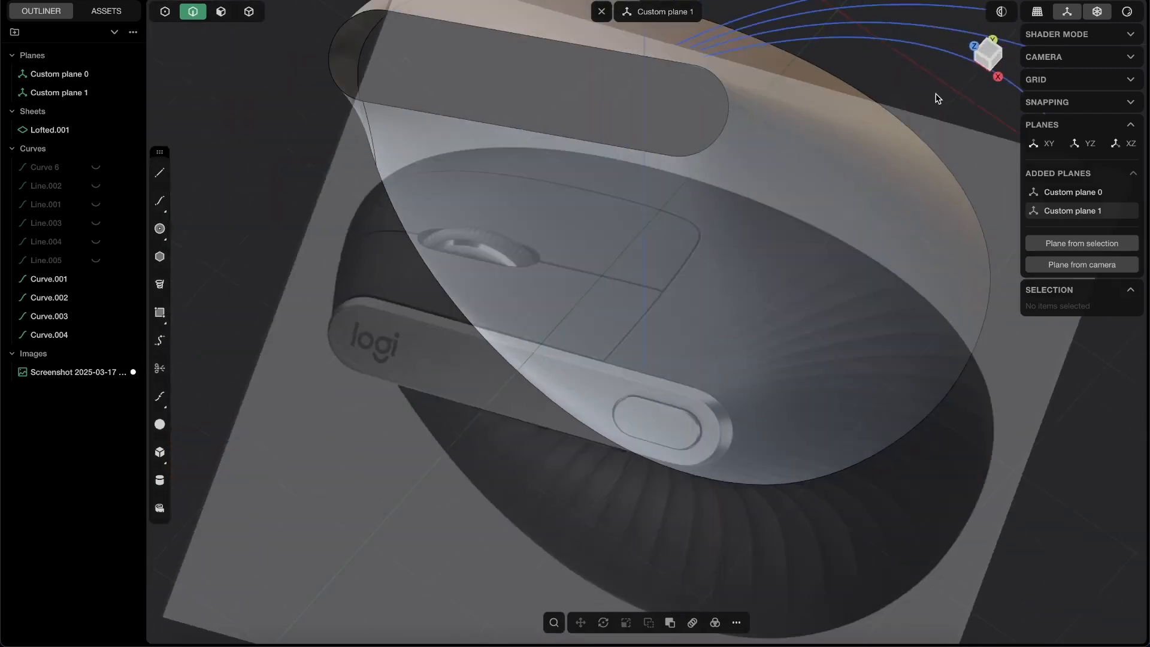
click(991, 49)
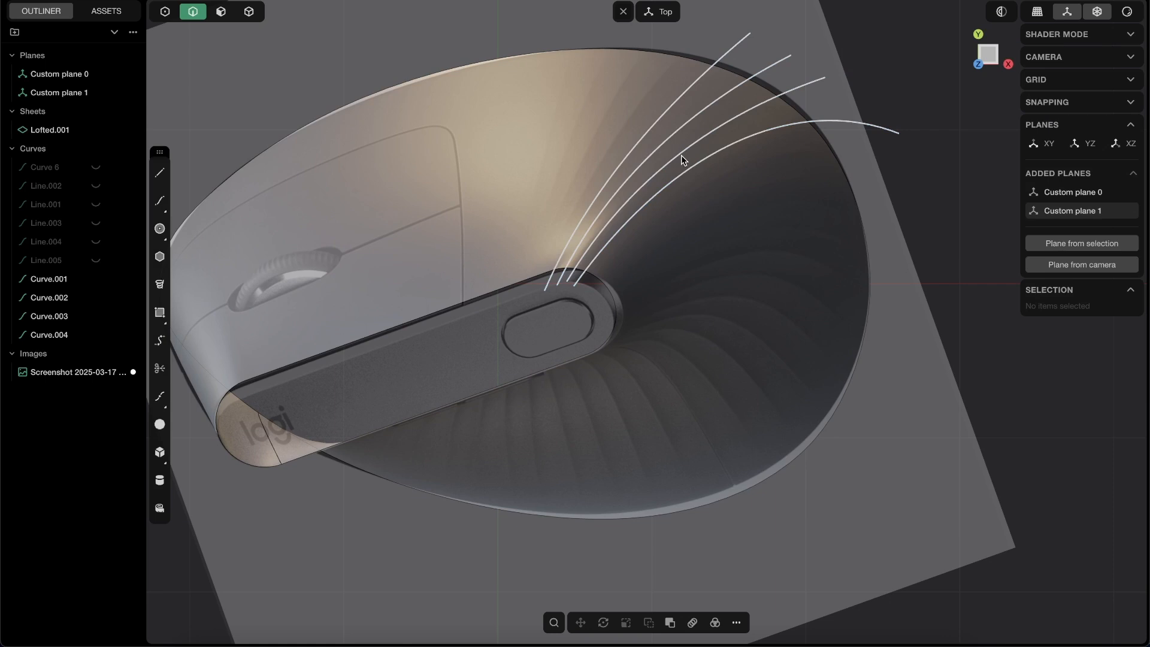
click(860, 160)
shift+click(809, 122)
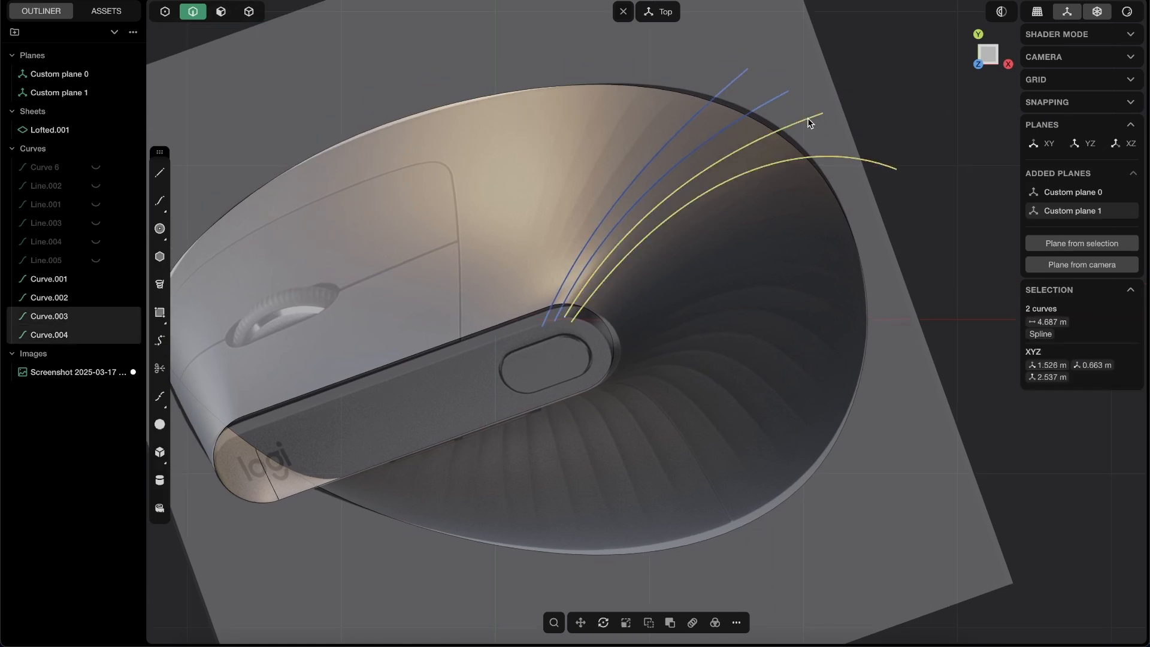
click(846, 124)
key(super+a)
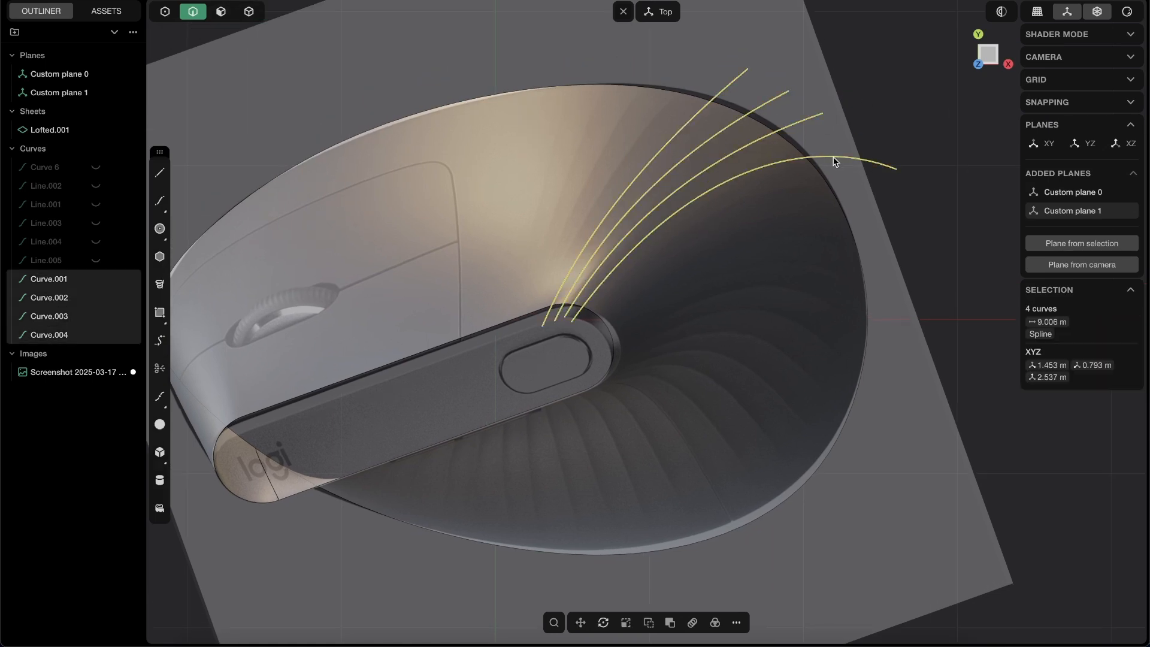
middle_drag(728, 313, 662, 235)
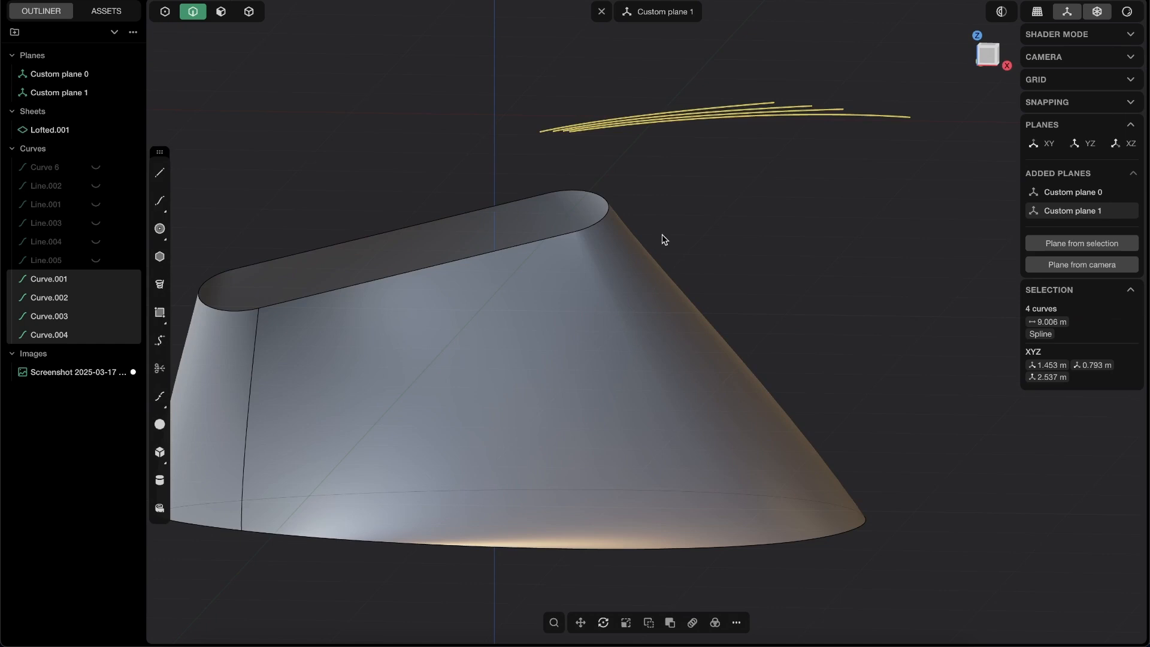
text(f)
text(i)
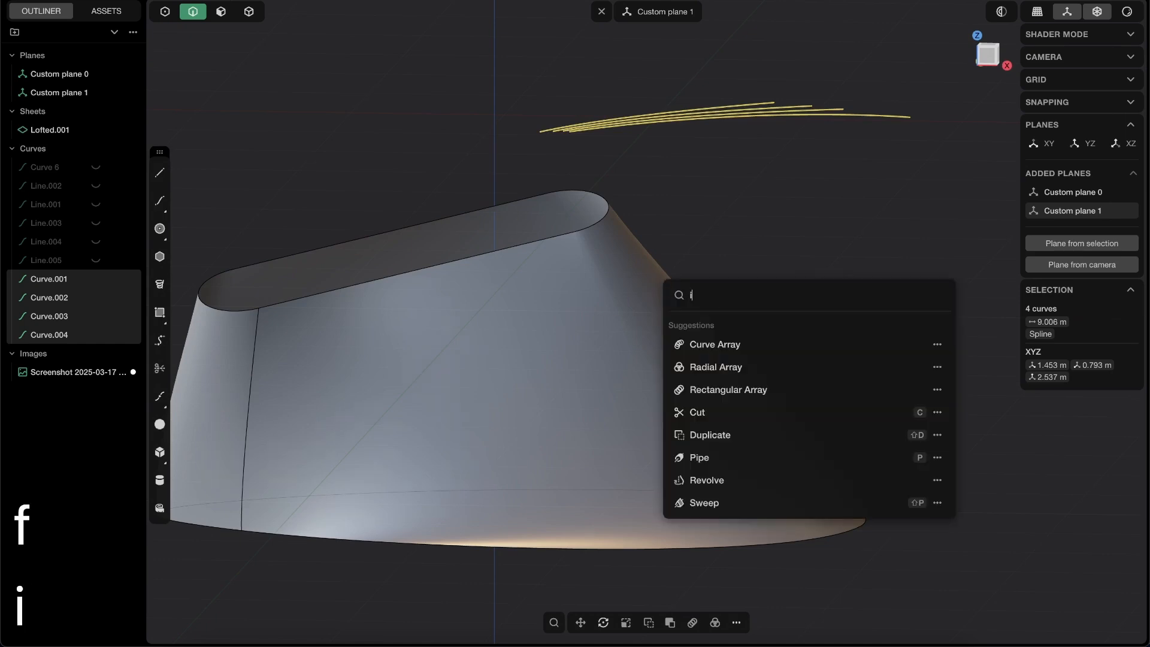
text(mpri)
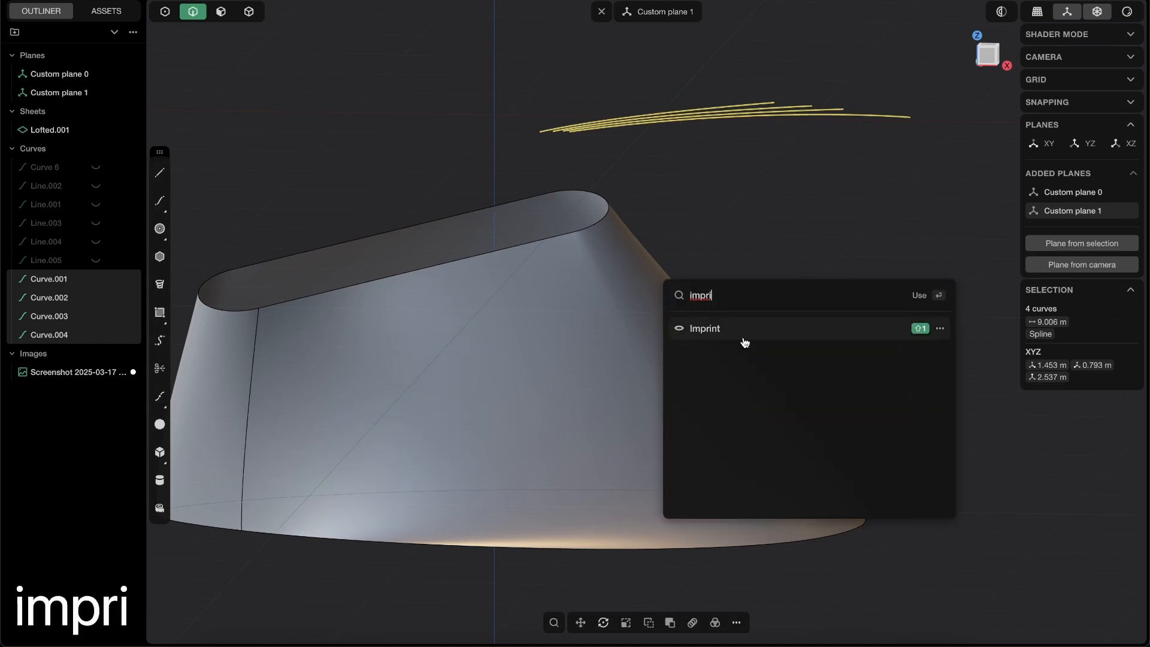
click(712, 330)
middle_drag(703, 372, 633, 259)
click(653, 357)
middle_drag(653, 357, 561, 319)
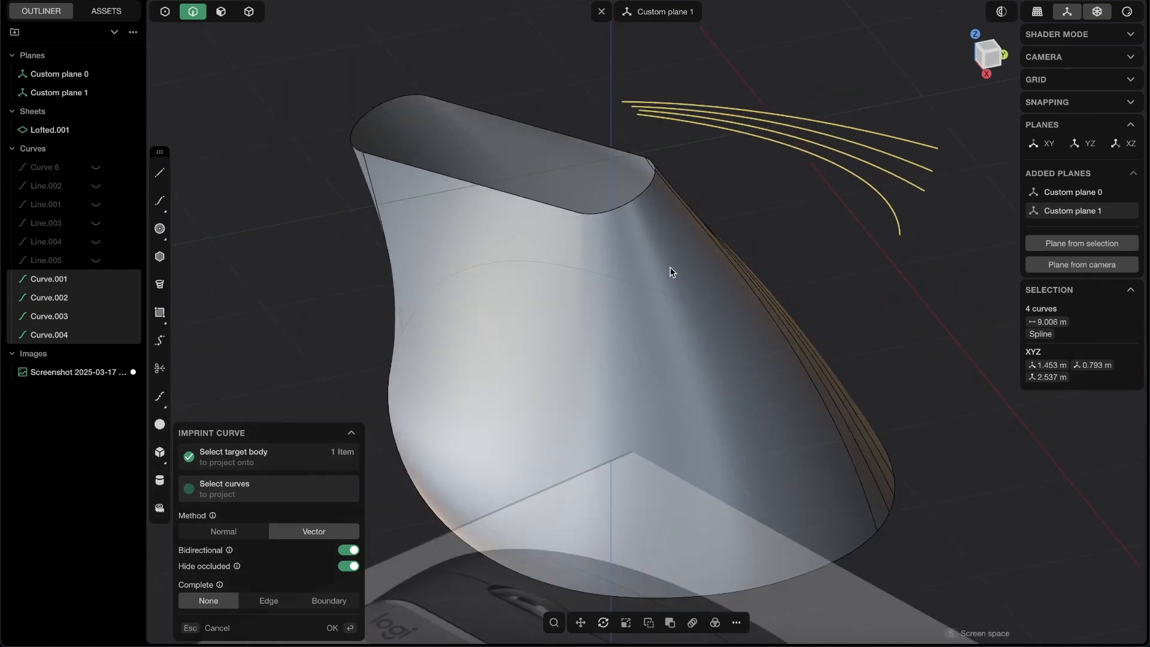
shift+middle_drag(670, 267, 594, 296)
key(Escape)
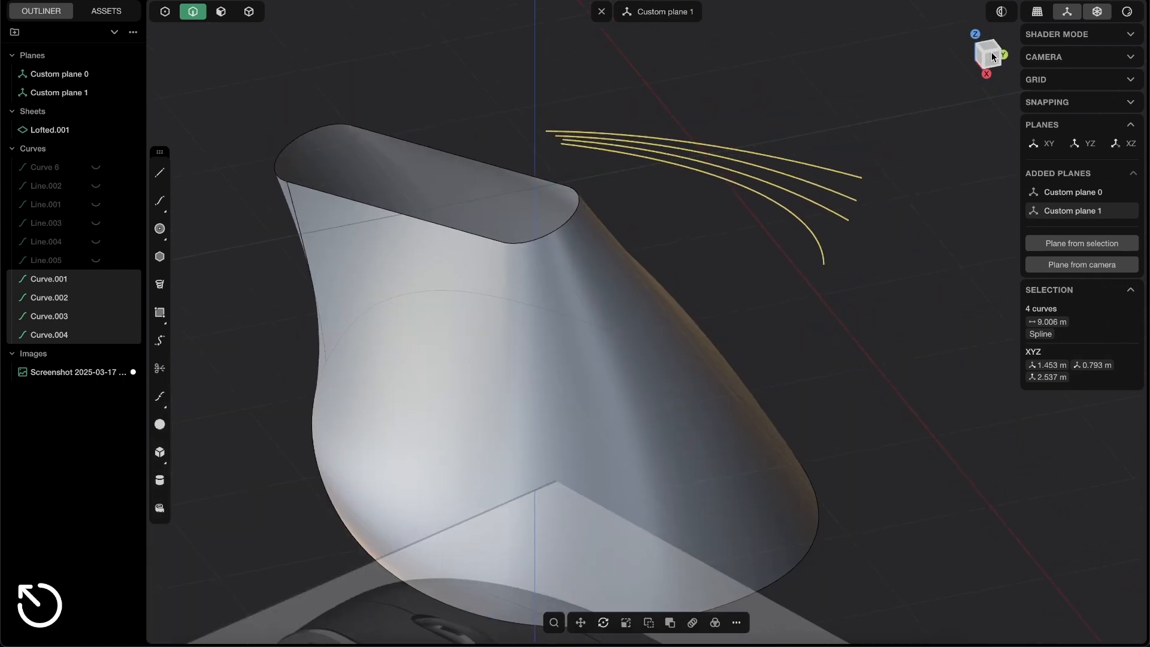
- Imprint the four groove curves onto the lofted mouse body from the top view, using the Vector method with Bidirectional and Hide occluded on
click(986, 57)
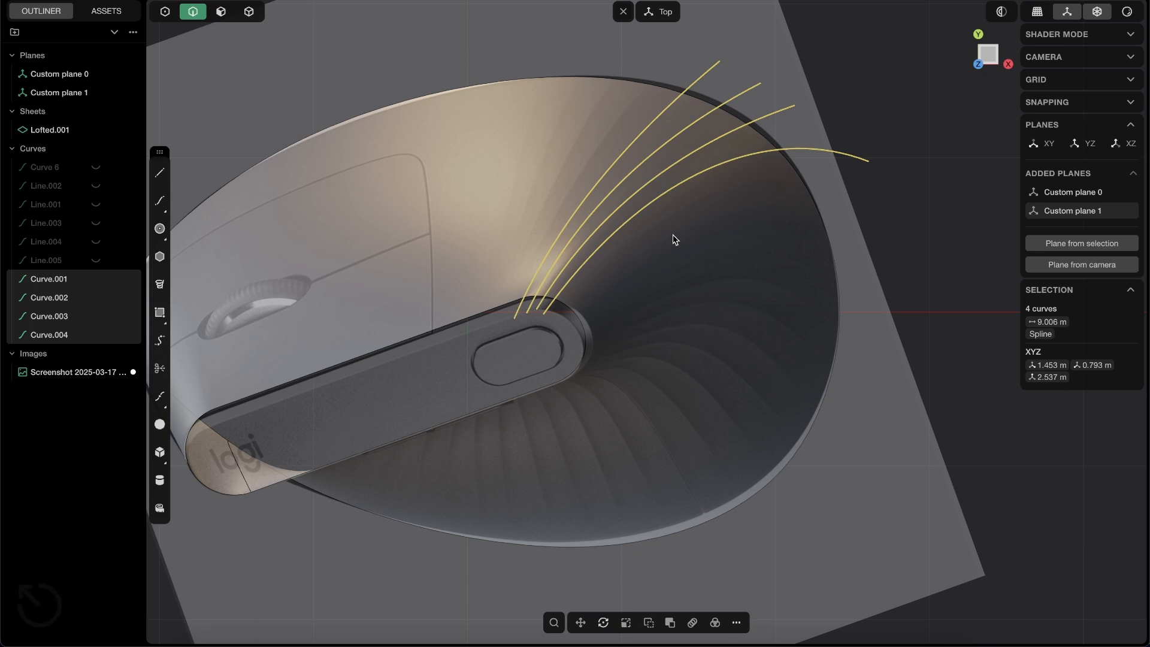
key(shift+f)
key(Escape)
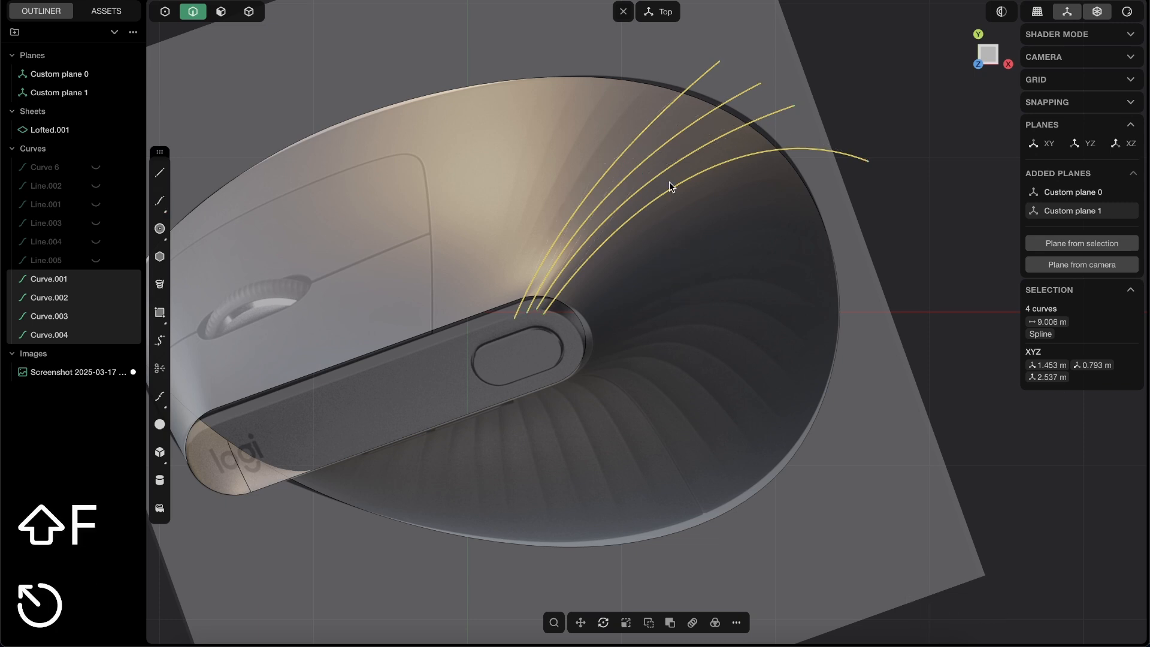
key(shift+1)
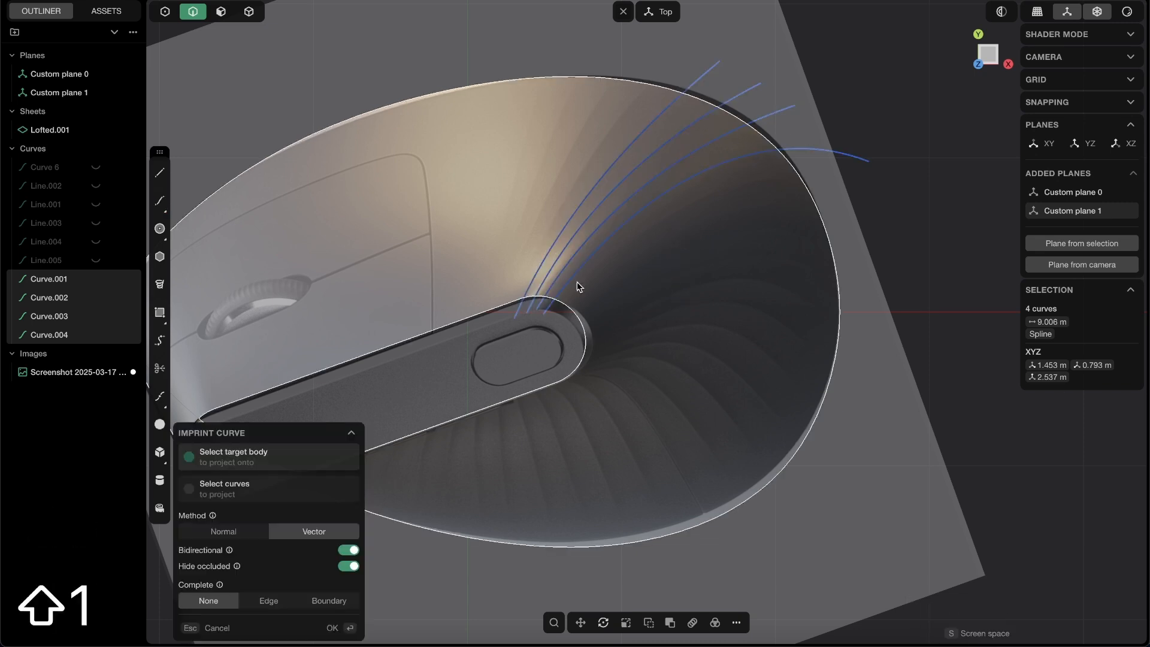
click(731, 250)
middle_drag(732, 250, 612, 229)
middle_drag(773, 245, 805, 118)
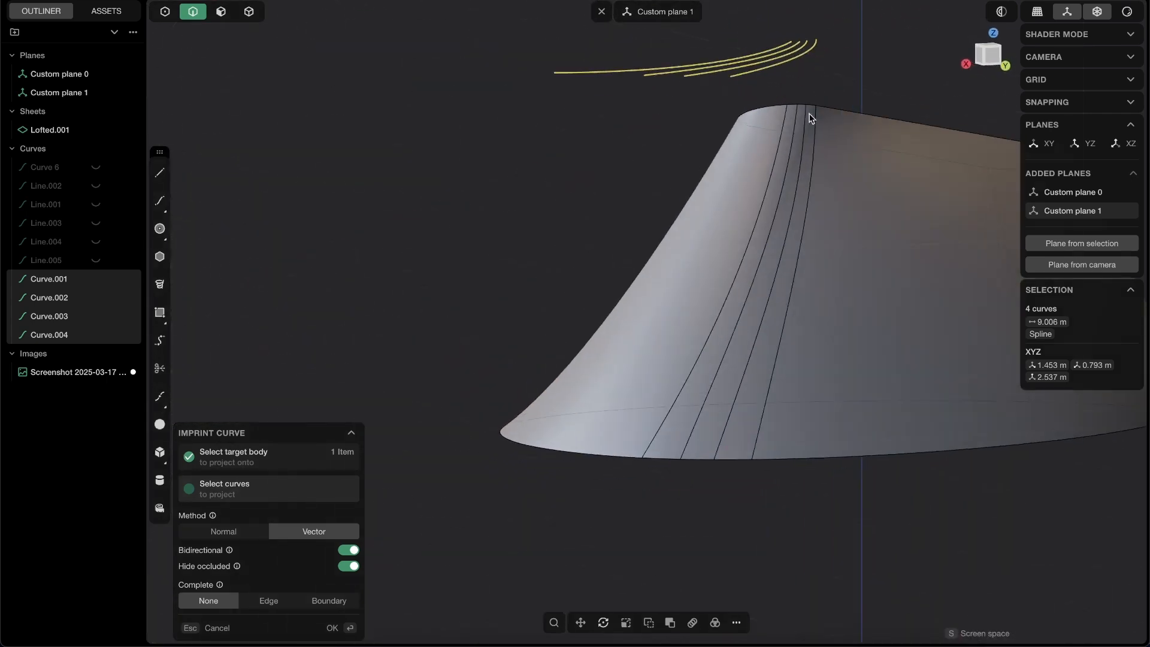
click(334, 629)
- Select the four source curves floating above the body and hide them
middle_drag(559, 371, 656, 294)
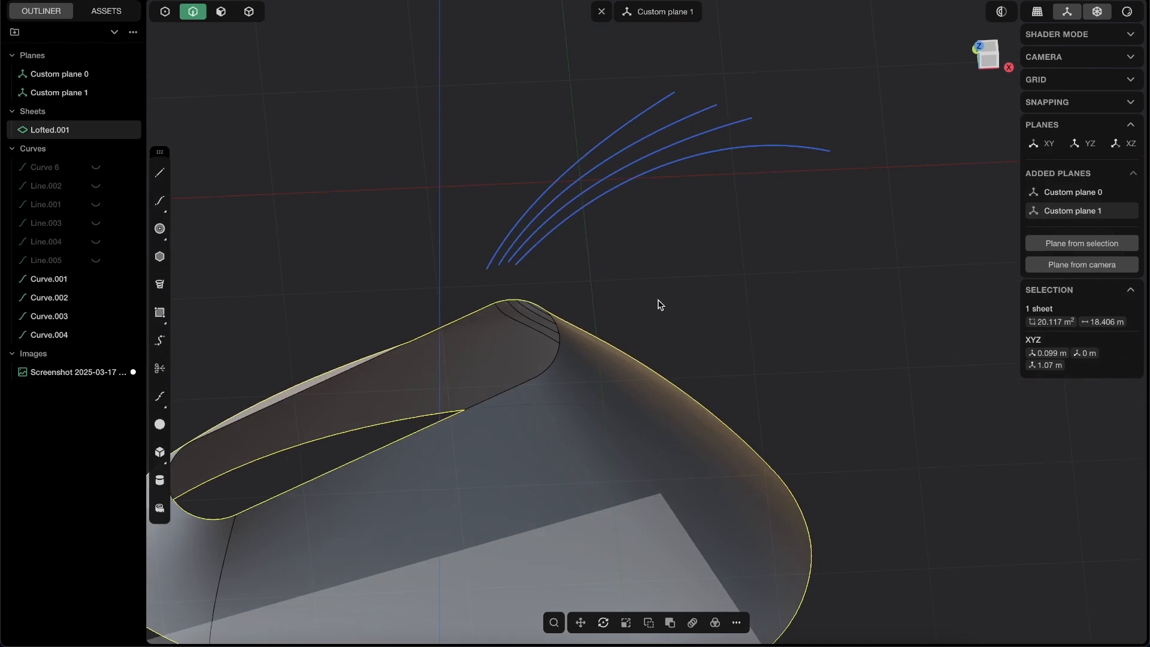
click(656, 295)
middle_drag(765, 251, 895, 253)
drag(895, 252, 828, 125)
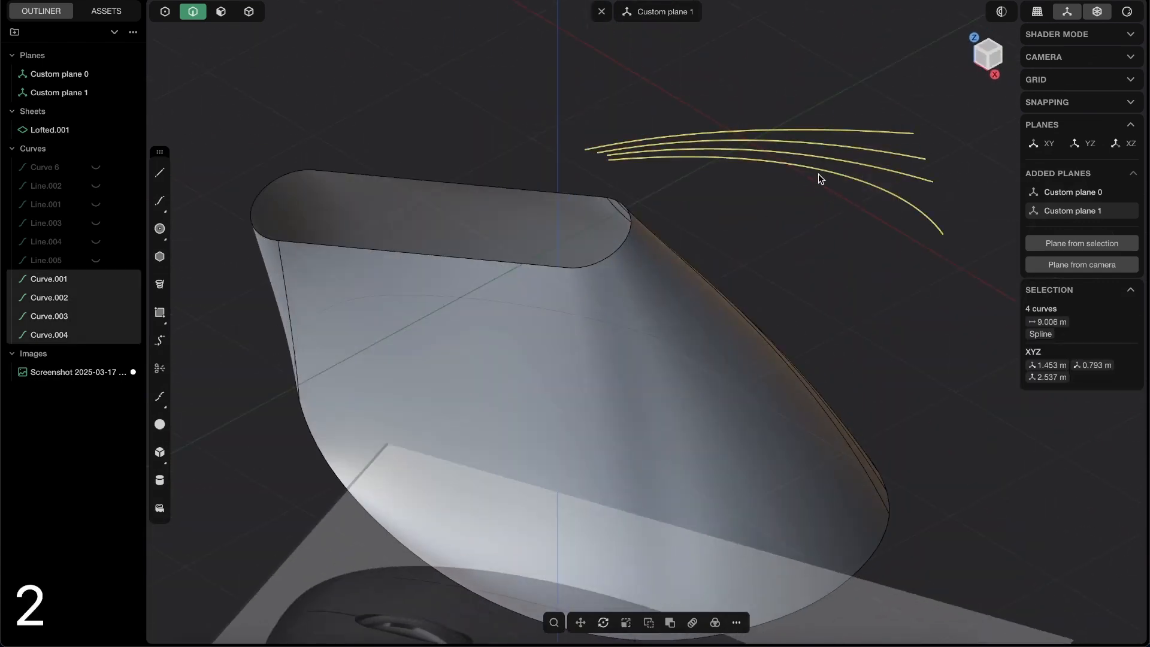
key(h)
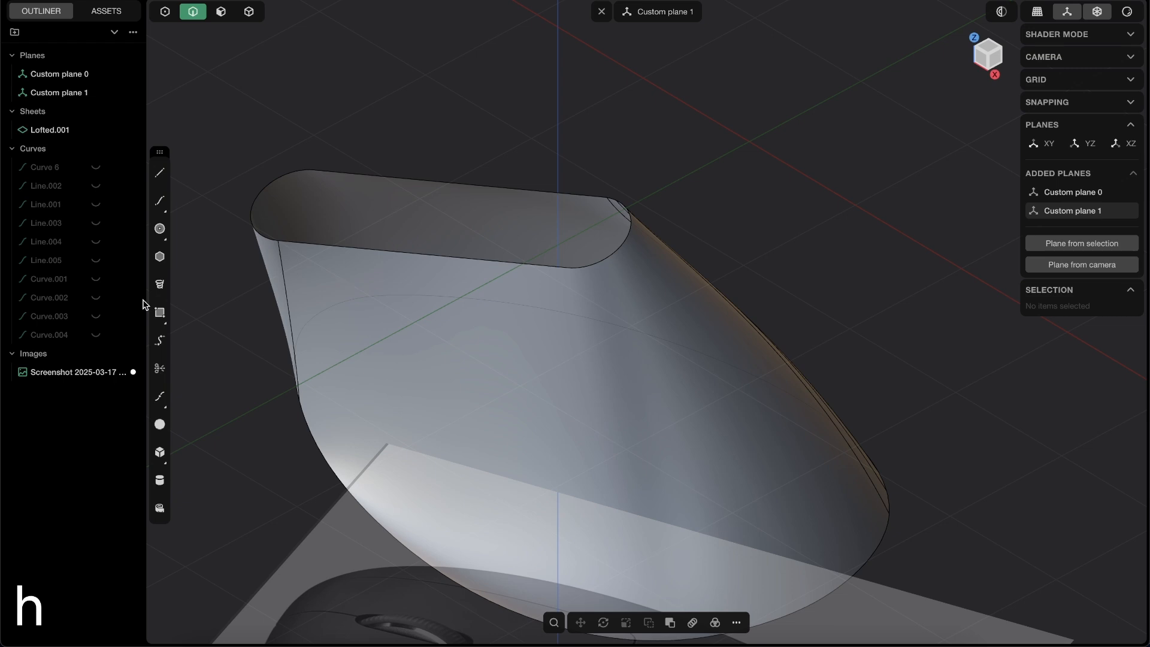
middle_drag(313, 364, 642, 378)
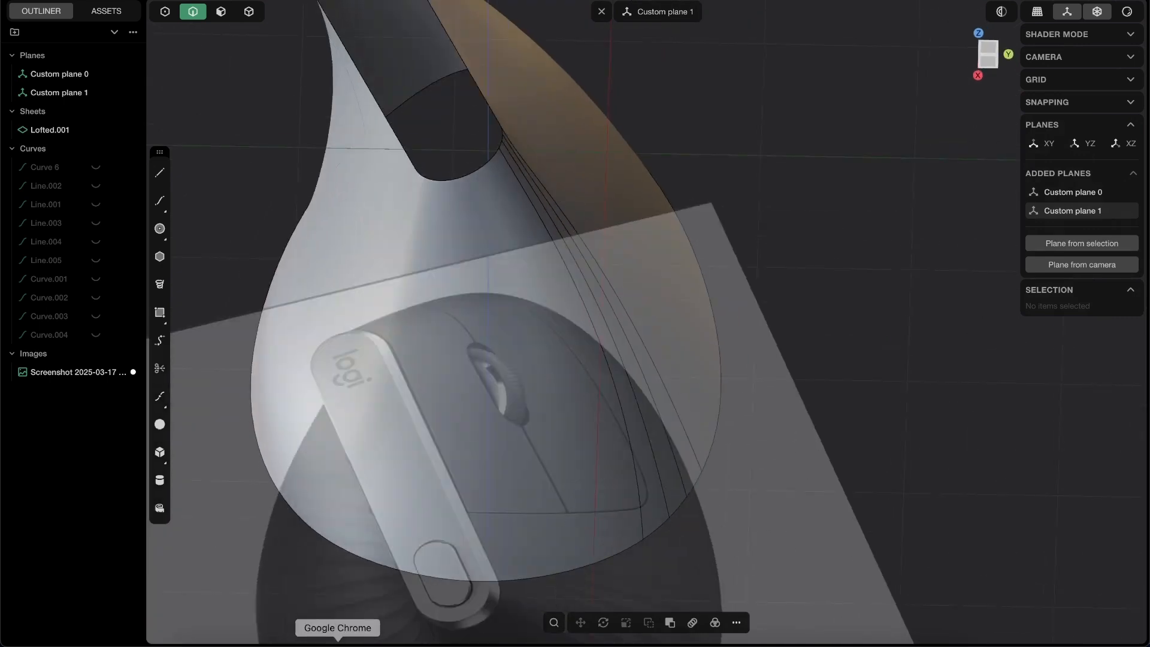
- Switch to Google Chrome and examine the groove detail in the Logitech product page's angled MX Vertical photo, then return to Plasticity
click(338, 645)
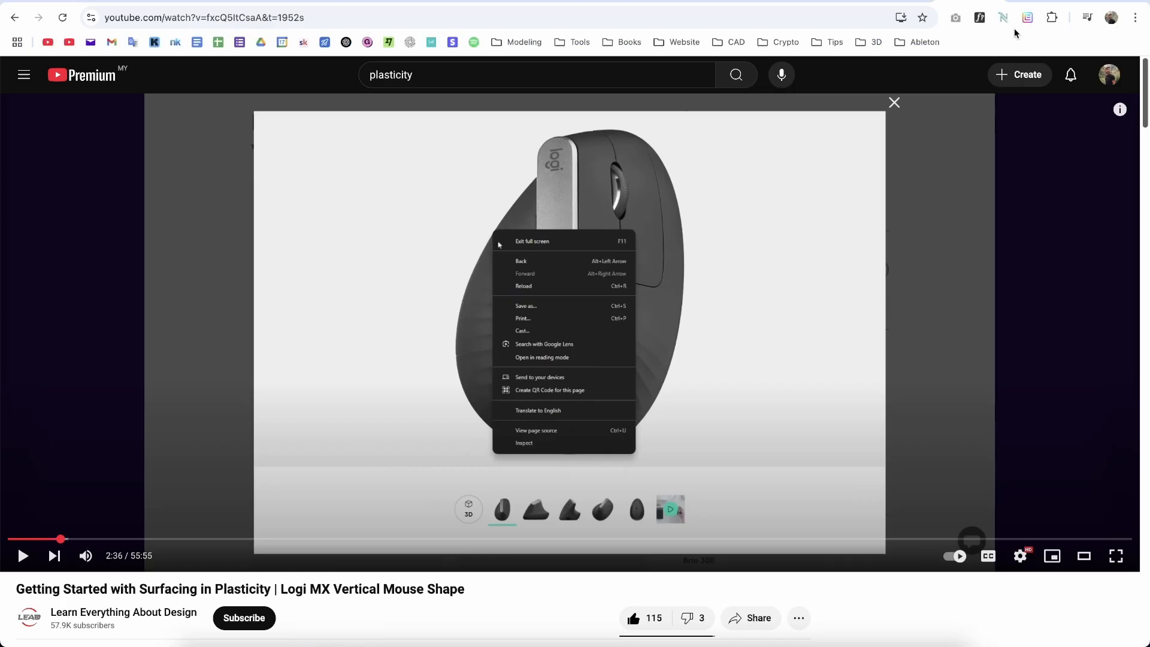
click(1043, 1)
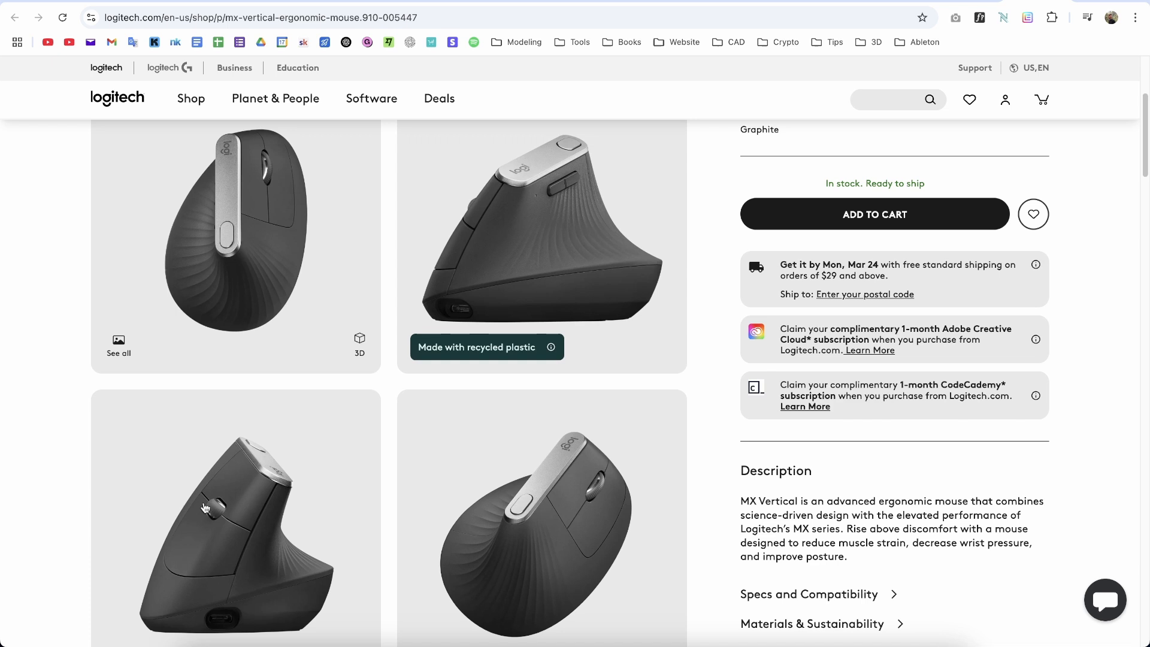
click(499, 566)
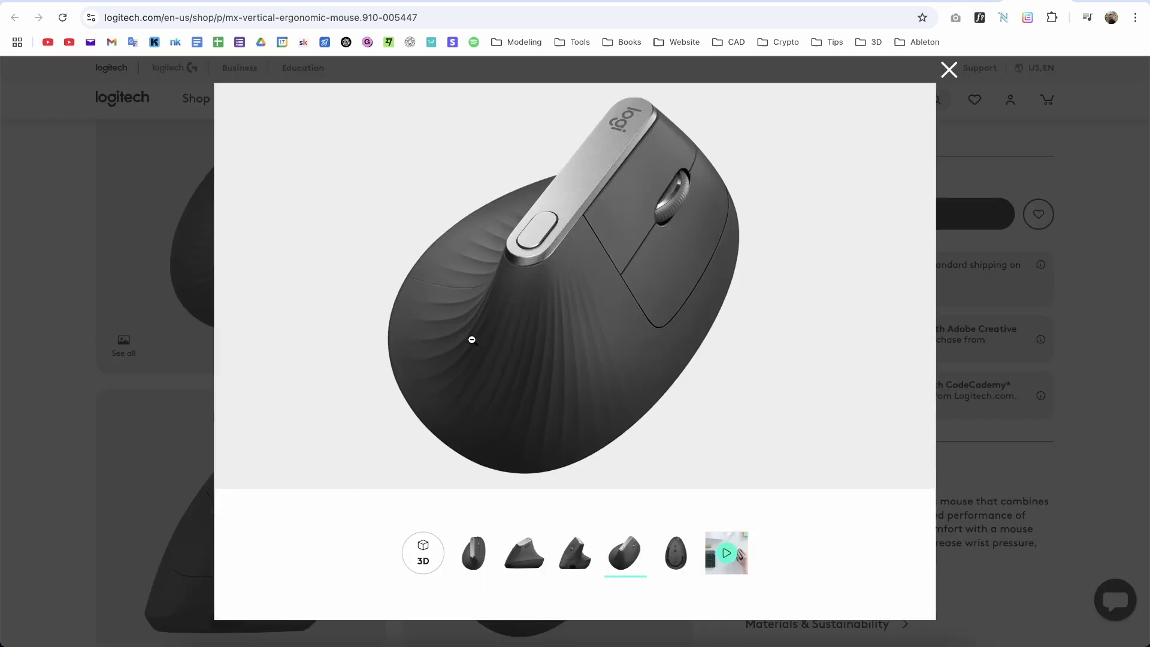
click(472, 340)
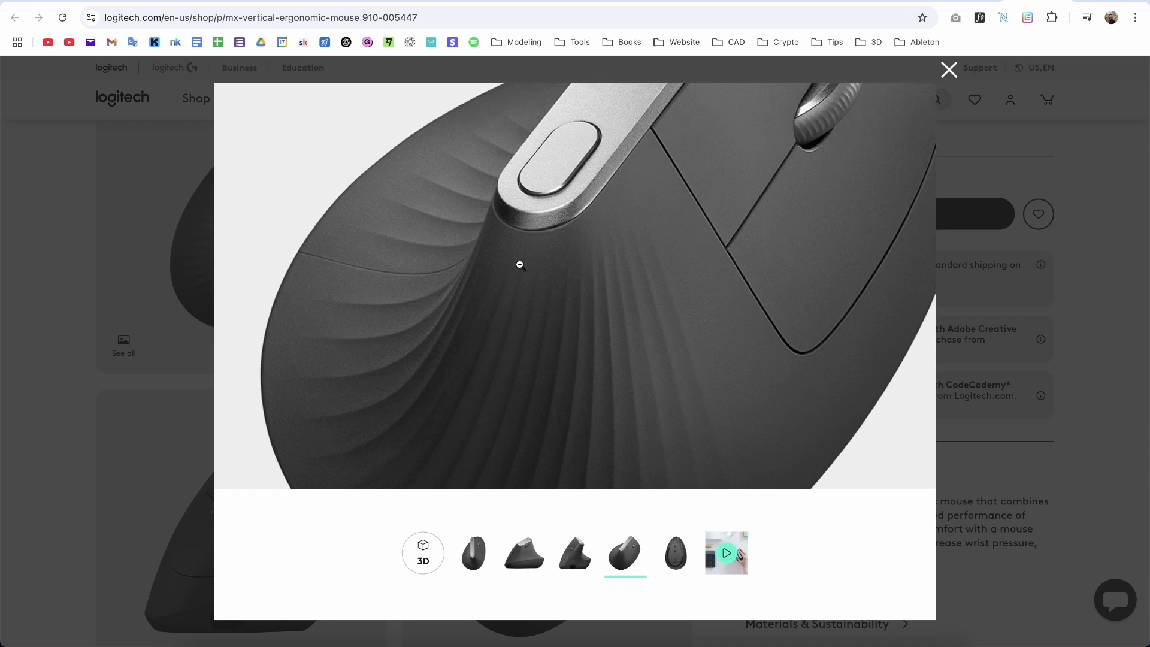
click(652, 447)
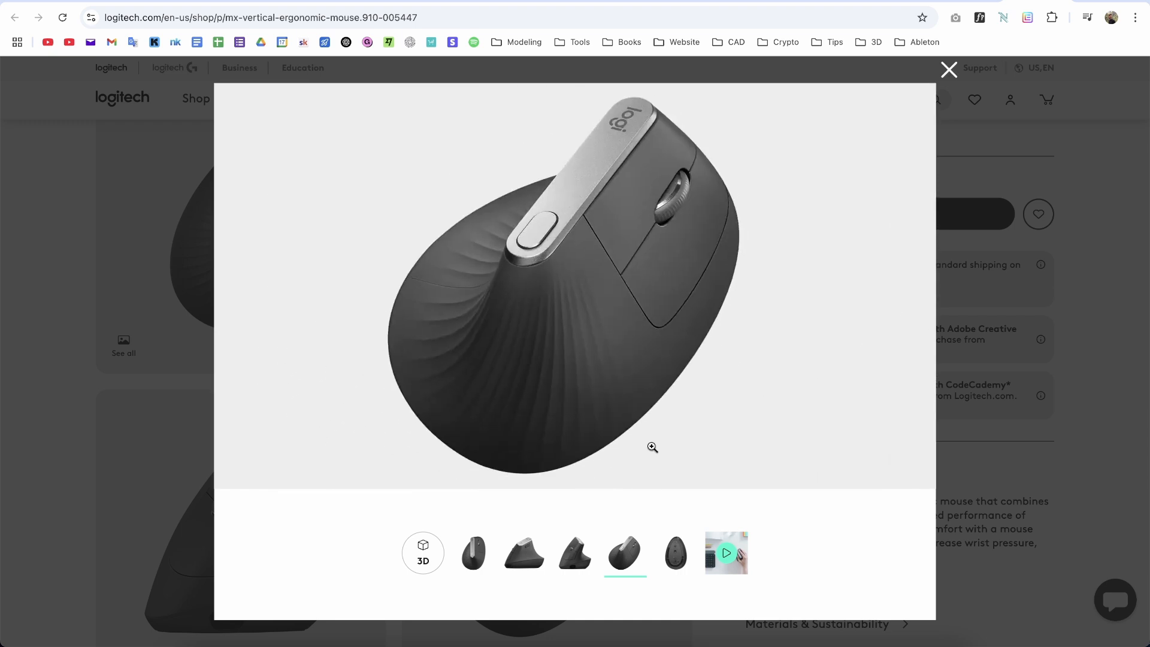
click(522, 357)
scroll(529, 395, down, 1)
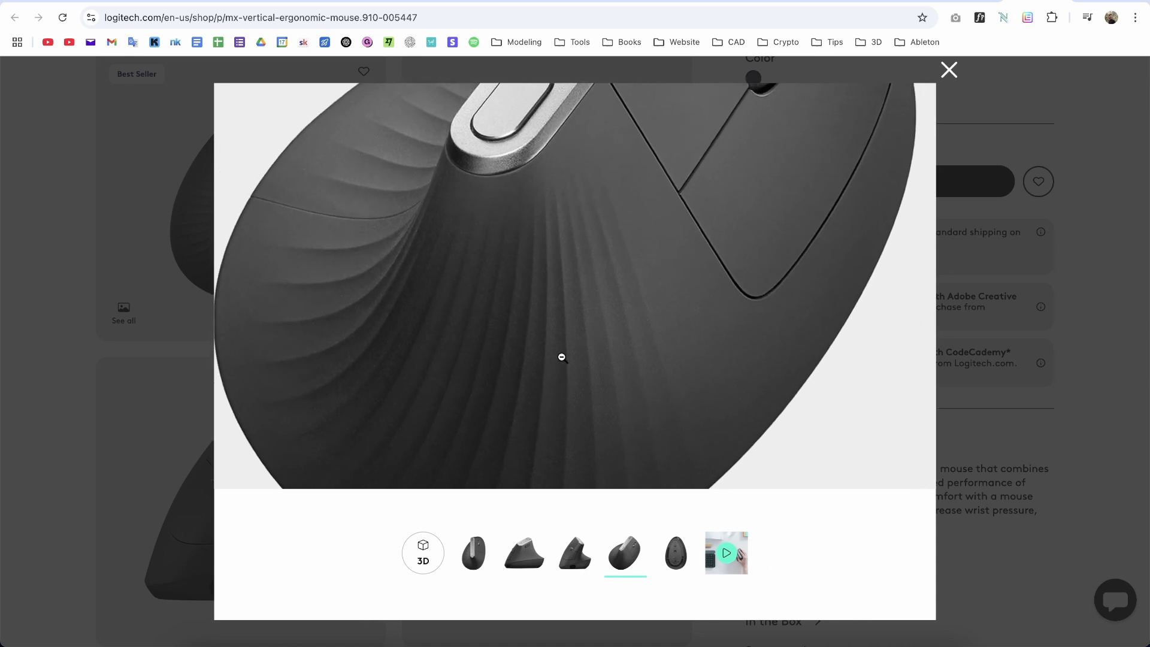
key(Escape)
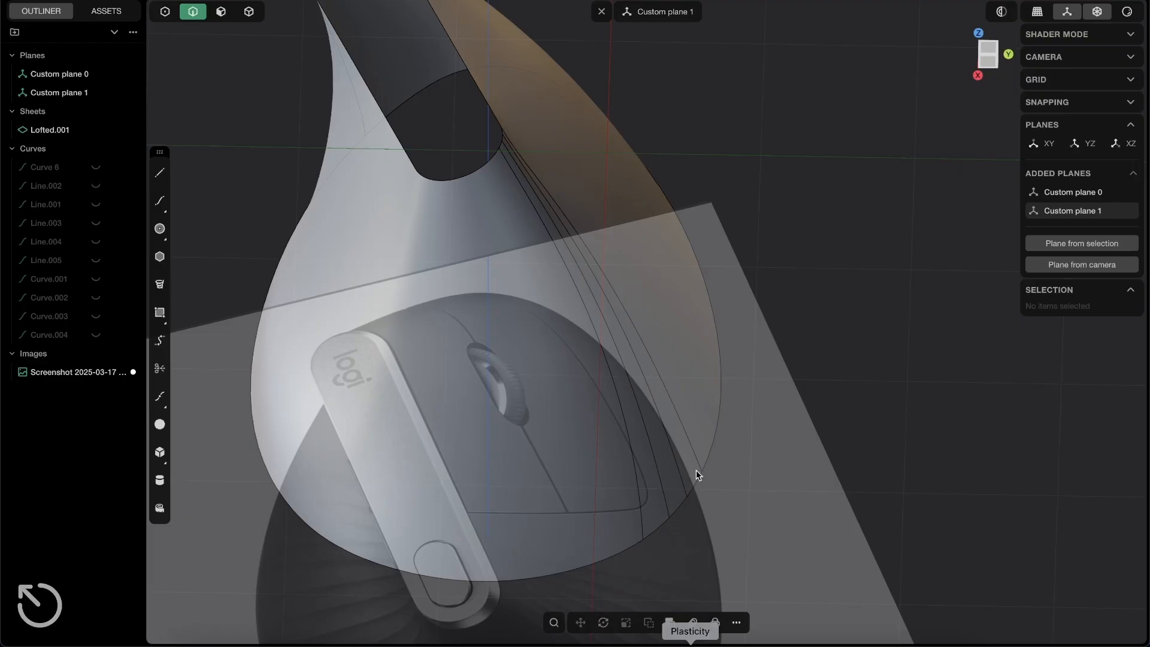
- Hide the reference screenshot image
middle_drag(695, 472, 617, 313)
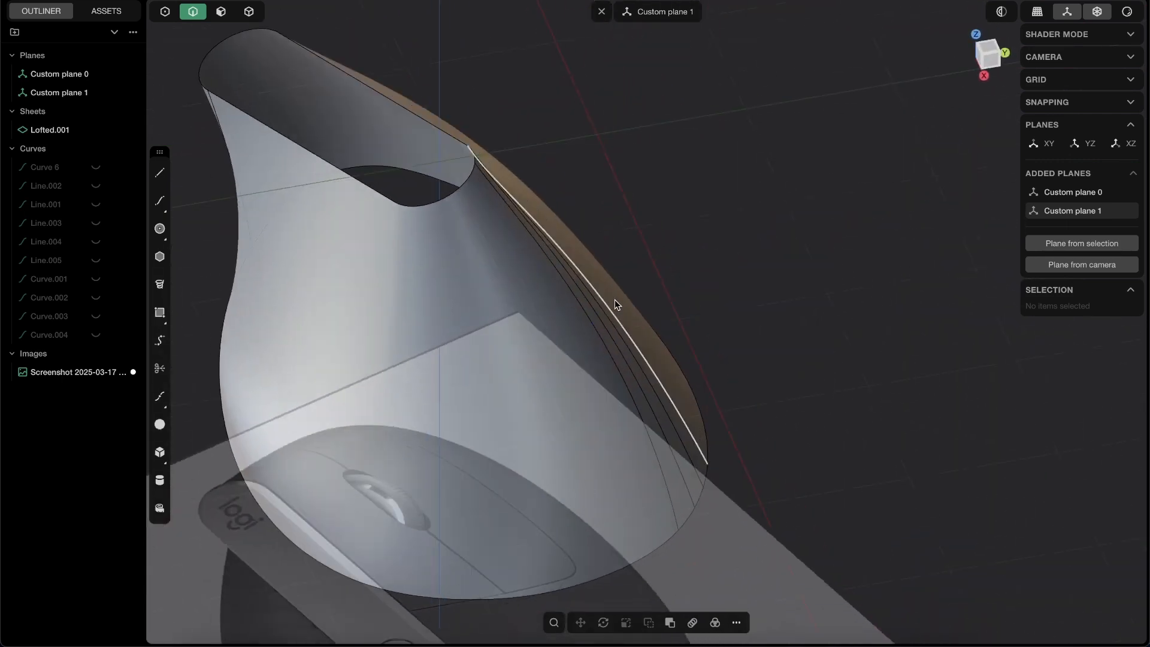
shift+middle_drag(542, 337, 571, 341)
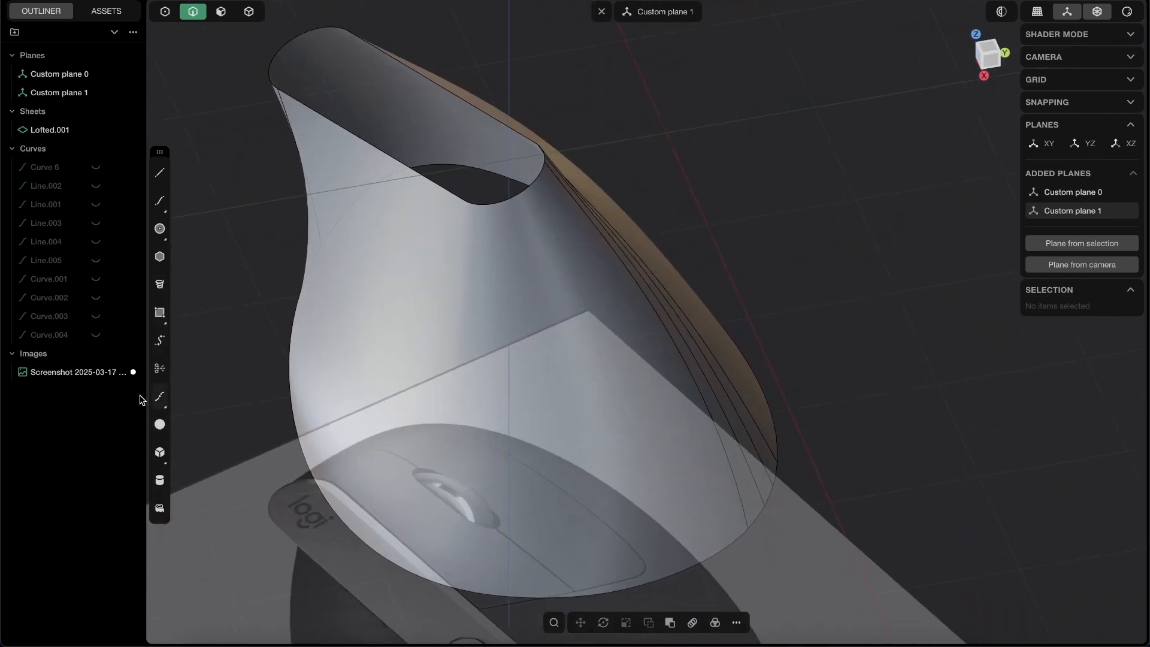
click(108, 373)
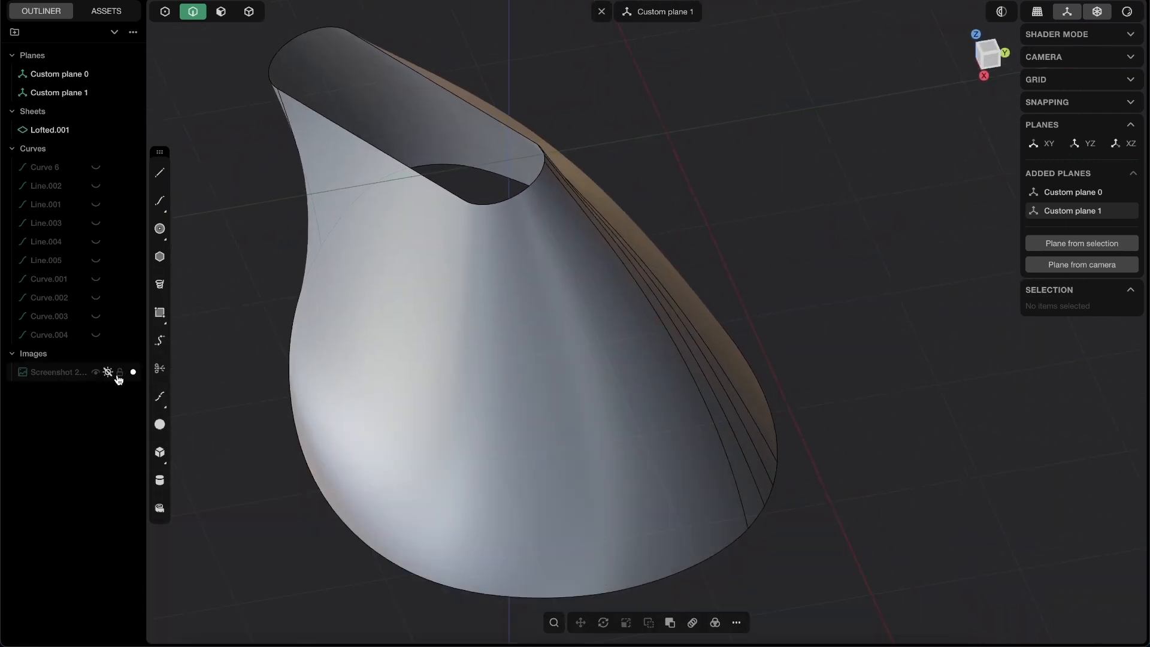
- Patch the mouse body's top opening from its full boundary edge loop, using G0 continuity and Multiple faces
middle_drag(537, 261, 539, 228)
middle_drag(571, 430, 496, 268)
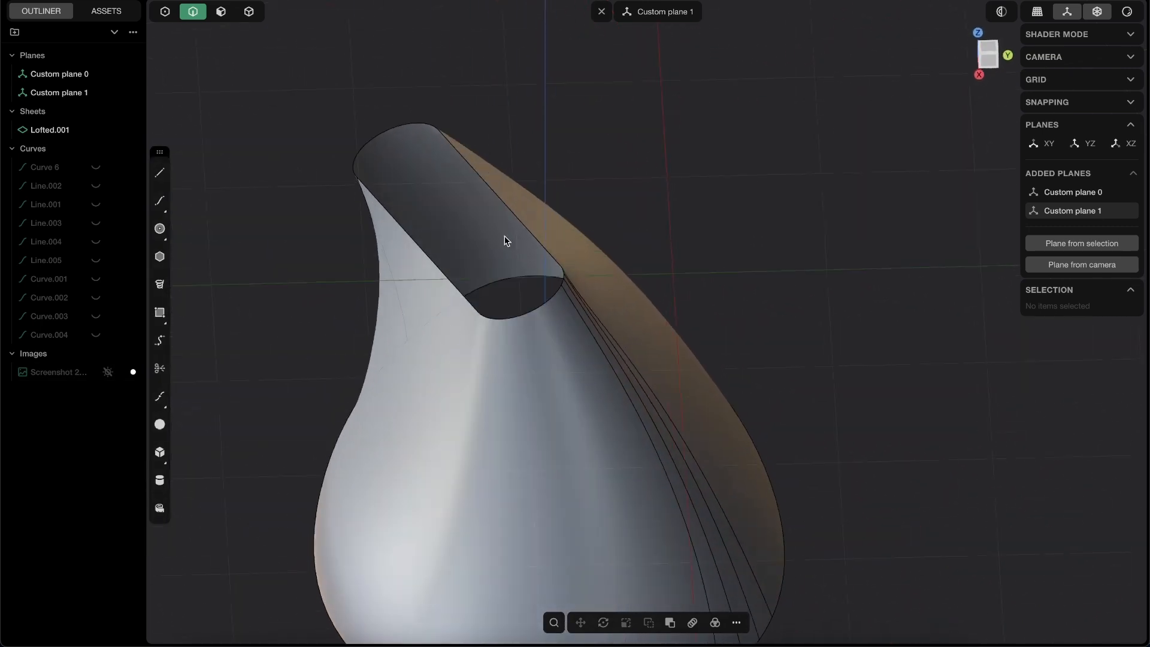
key(2)
alt+click(546, 256)
key(e)
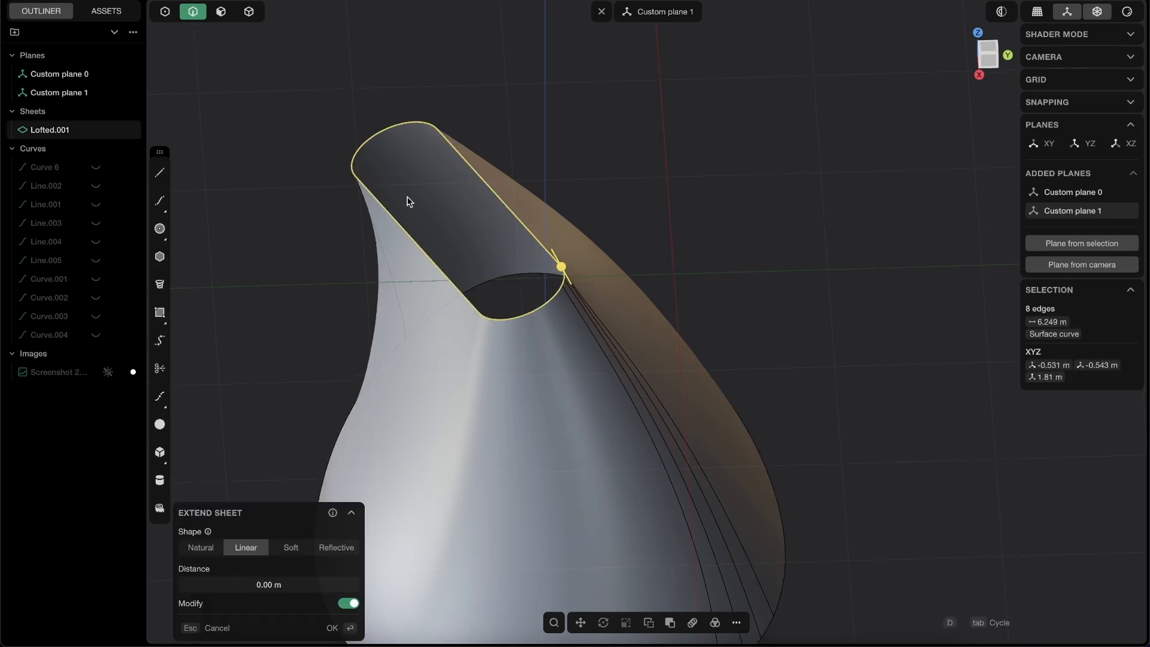
key(shift+3)
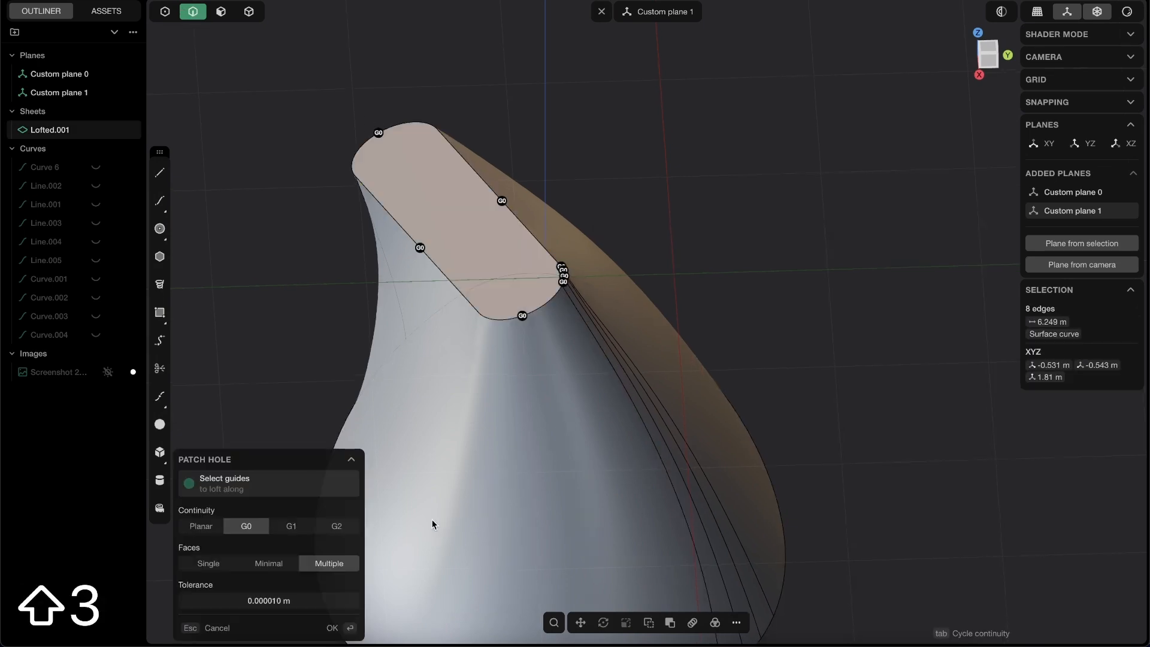
middle_drag(535, 434, 405, 484)
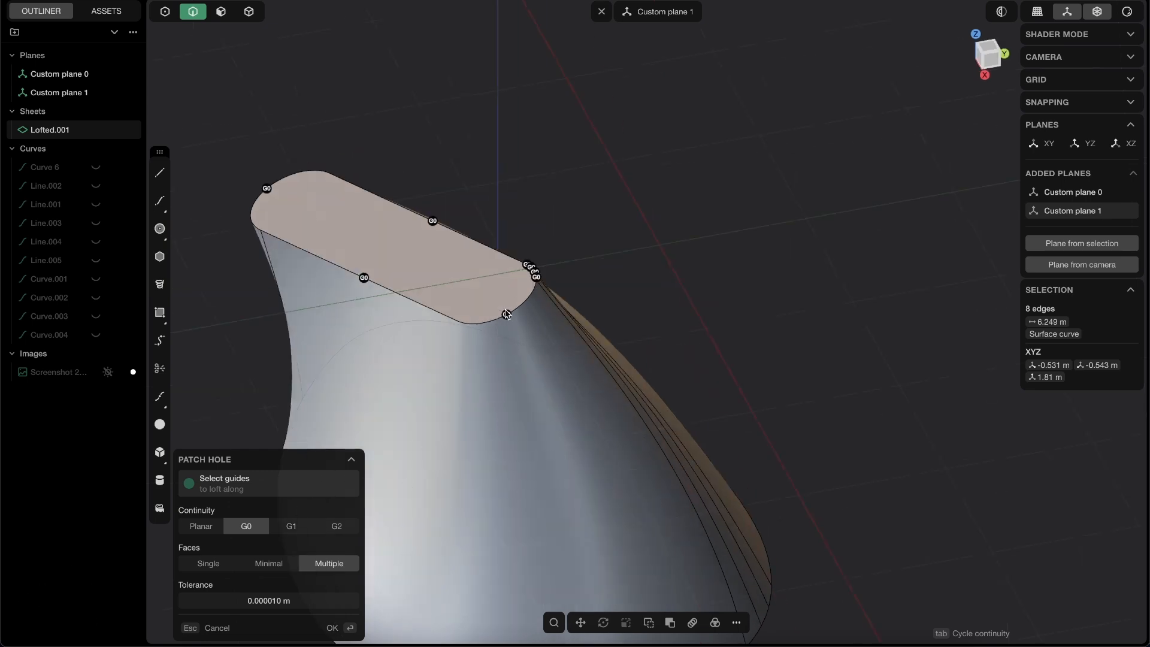
key(Return)
- Patch the mouse body's bottom opening from its boundary edge loop with G0 continuity and Multiple faces
middle_drag(527, 317, 692, 381)
key(2)
click(692, 377)
key(shift+3)
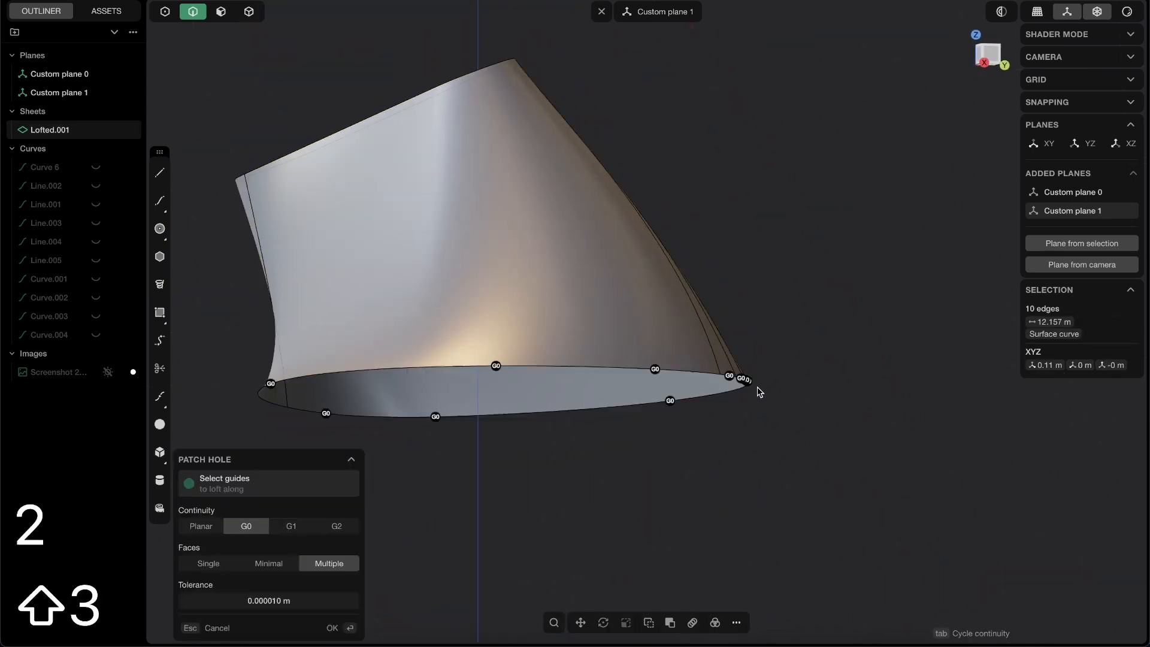
key(Return)
- Delete the groove strip face on the +X side of the mouse body, leaving an open slot between its imprinted edges
middle_drag(773, 301, 534, 322)
middle_drag(740, 254, 913, 53)
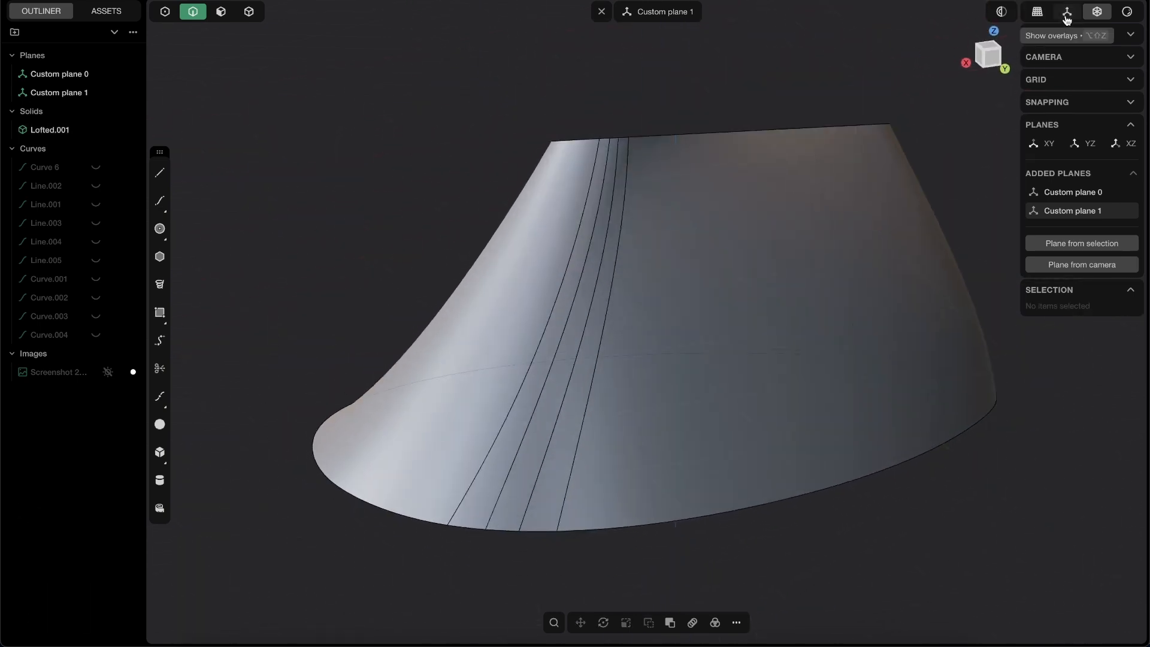
middle_drag(498, 336, 566, 353)
key(3)
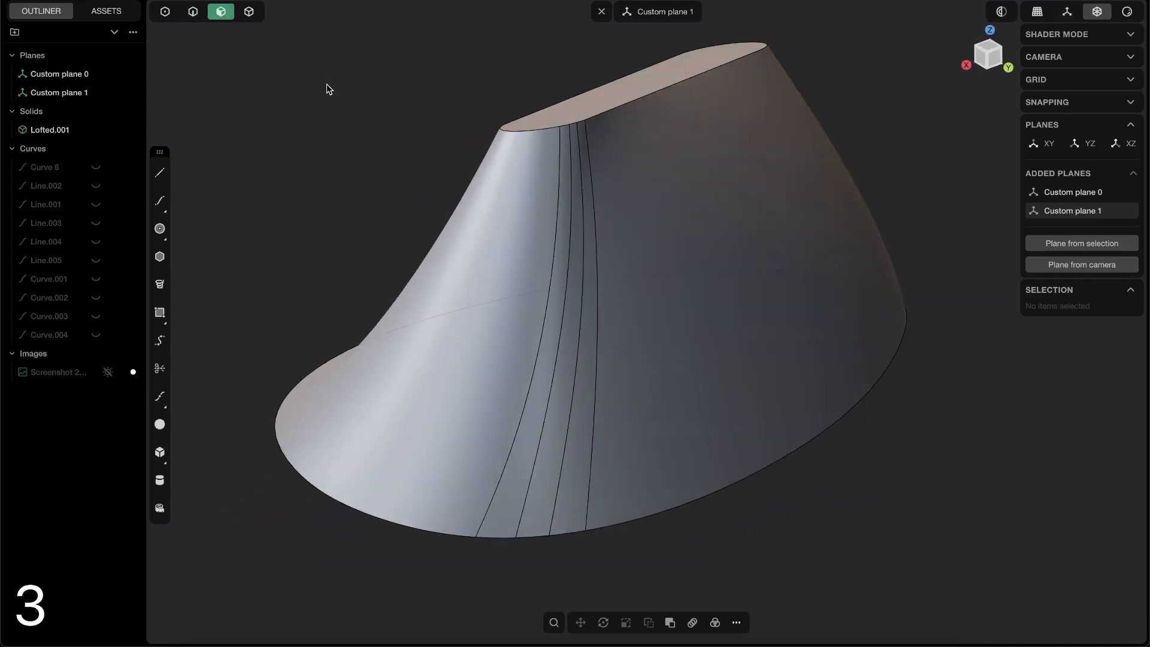
click(543, 362)
middle_drag(545, 362, 691, 326)
middle_drag(570, 370, 591, 452)
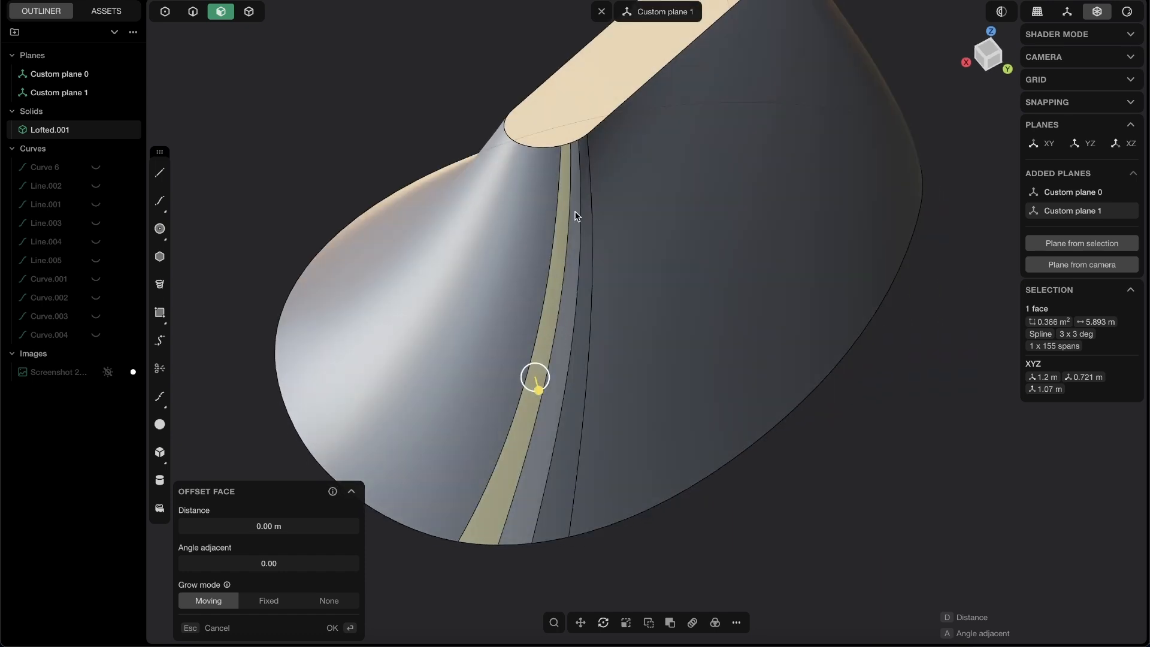
middle_drag(575, 465, 515, 425)
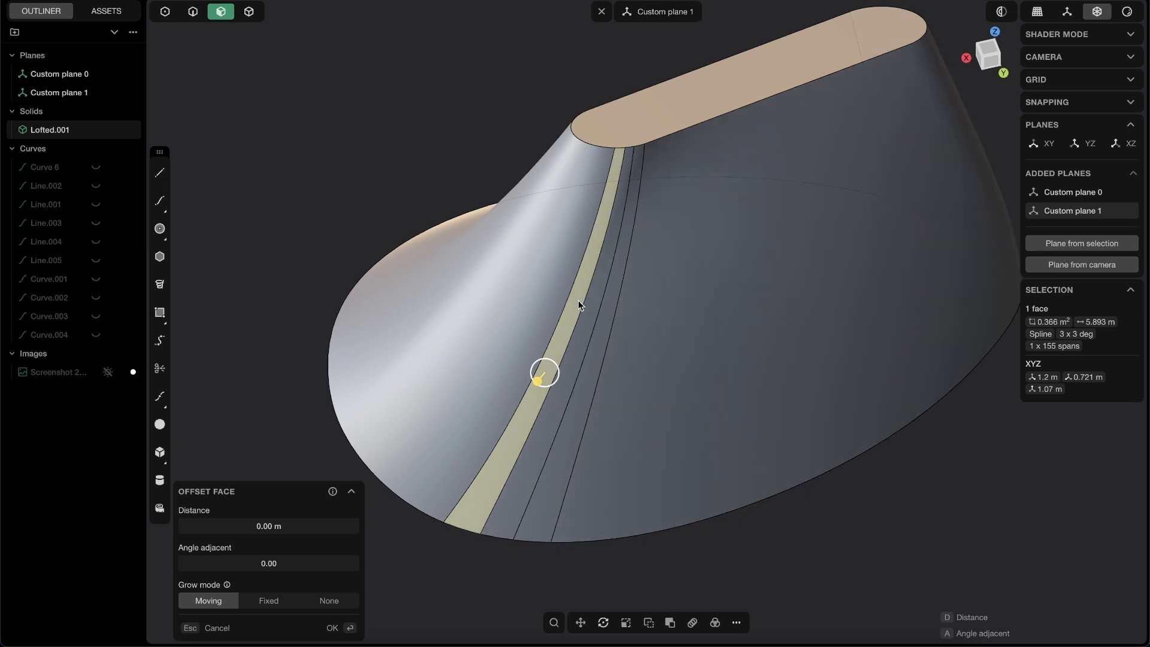
key(shift+x)
middle_drag(608, 309, 572, 386)
scroll(573, 386, up, 5)
middle_drag(587, 335, 529, 326)
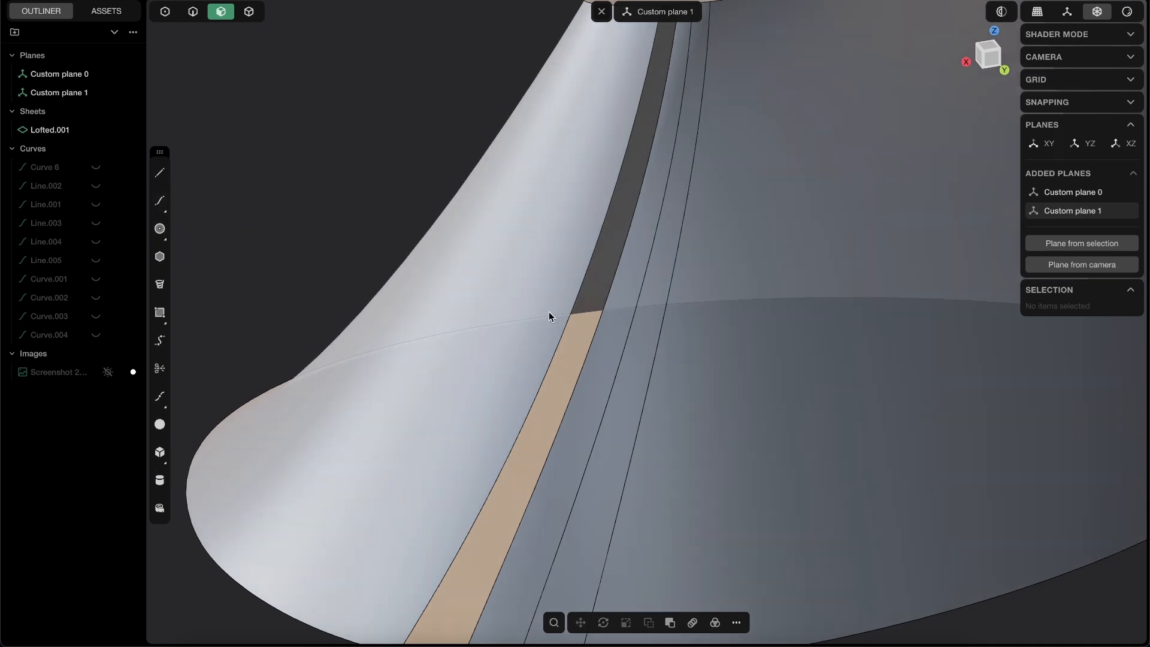
- Draw a two-point curve about 0.128 m long across the open groove slot, snapping its ends to both side edges
key(shift+f)
middle_drag(558, 304, 596, 255)
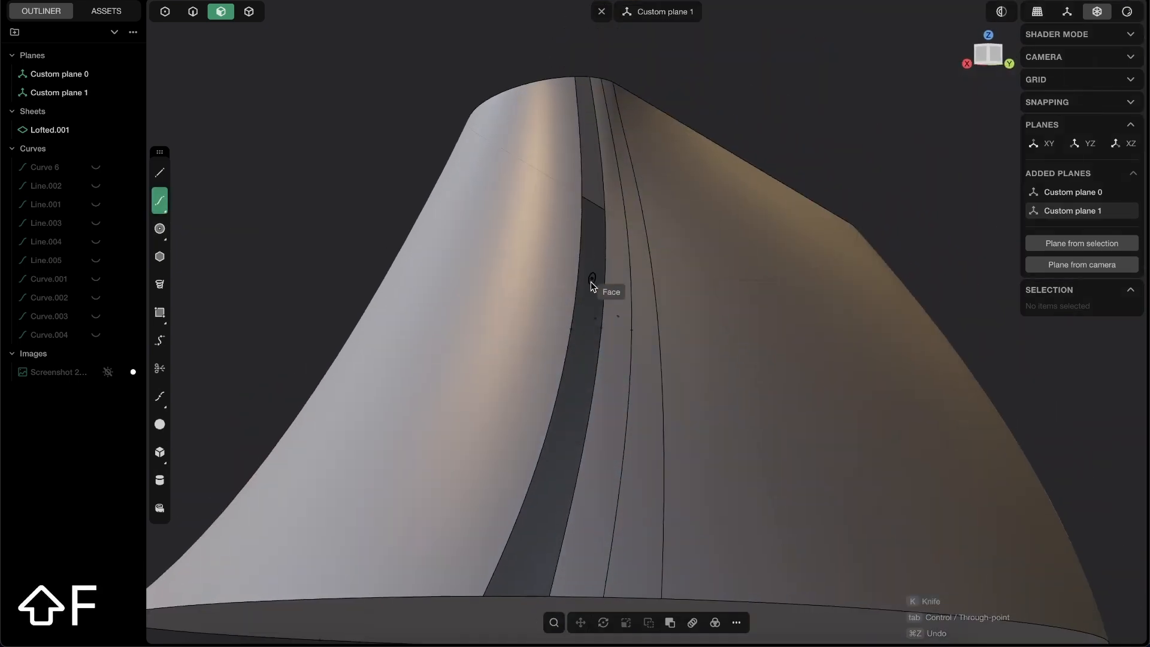
middle_drag(559, 293, 575, 347)
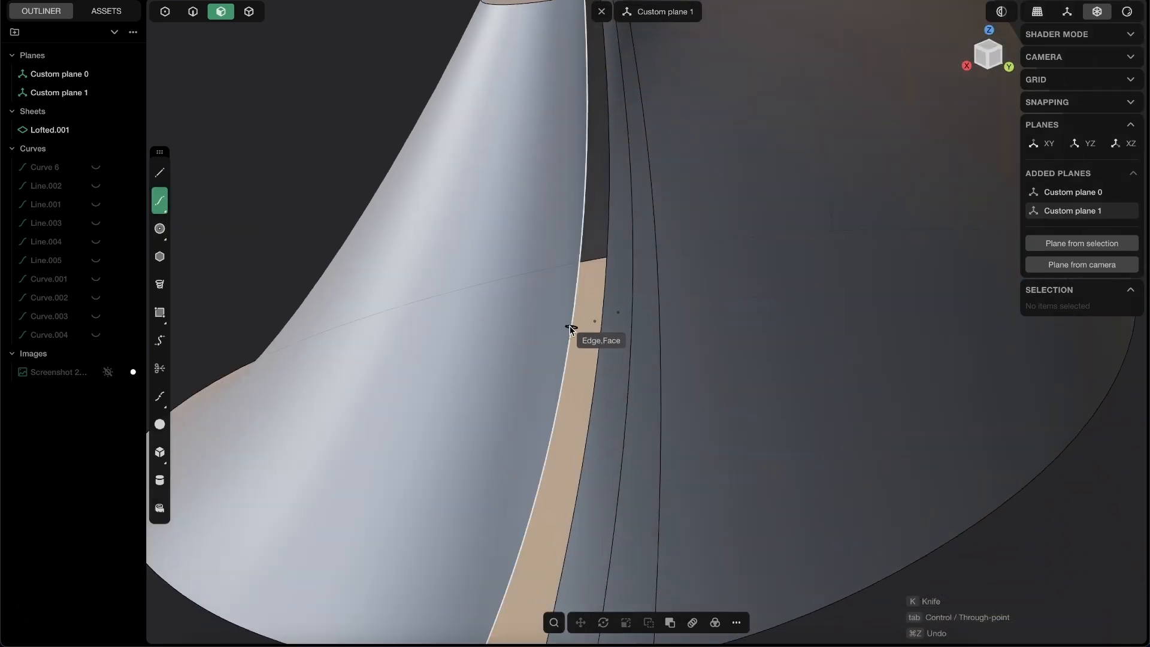
click(568, 340)
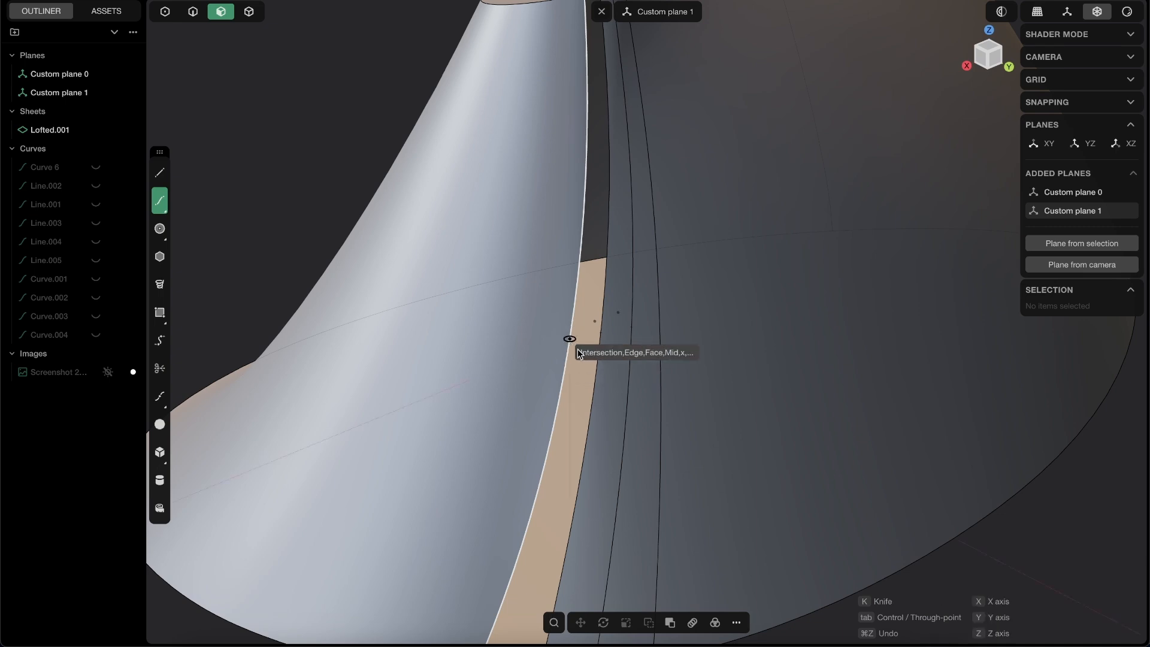
click(600, 336)
key(Return)
middle_drag(622, 324, 395, 410)
middle_drag(564, 328, 625, 306)
scroll(625, 305, up, 4)
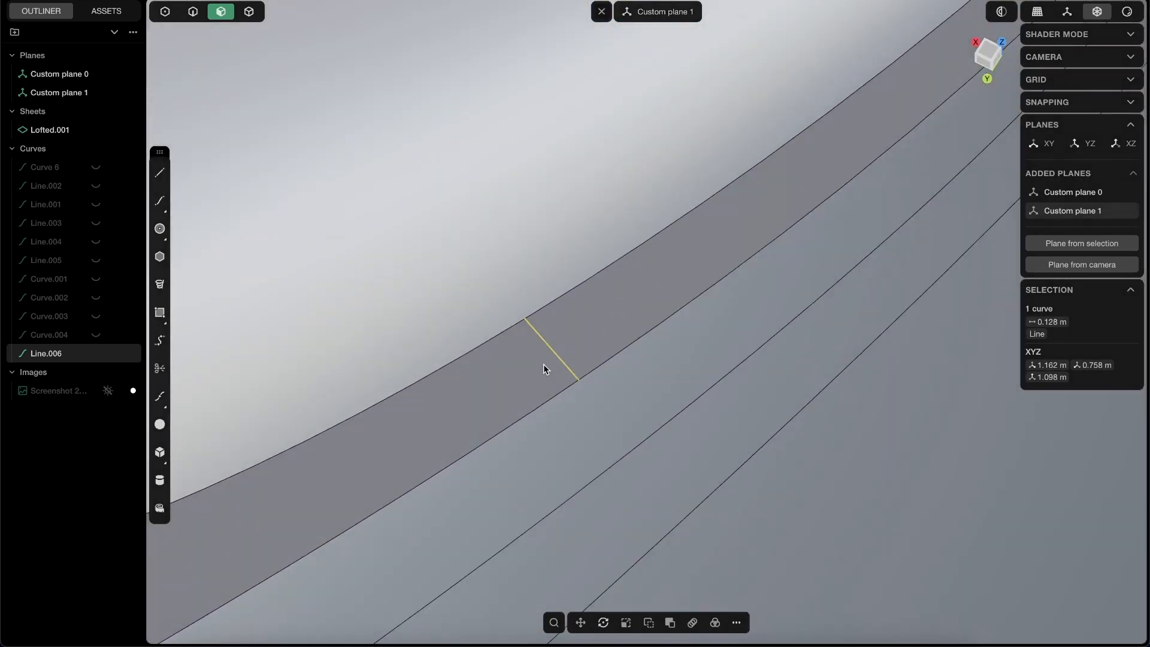
- Add a middle control point to the cross curve and bow it in the top view, about -0.014 m in X and -0.02 m in Y
key(shift+s)
scroll(587, 429, down, 5)
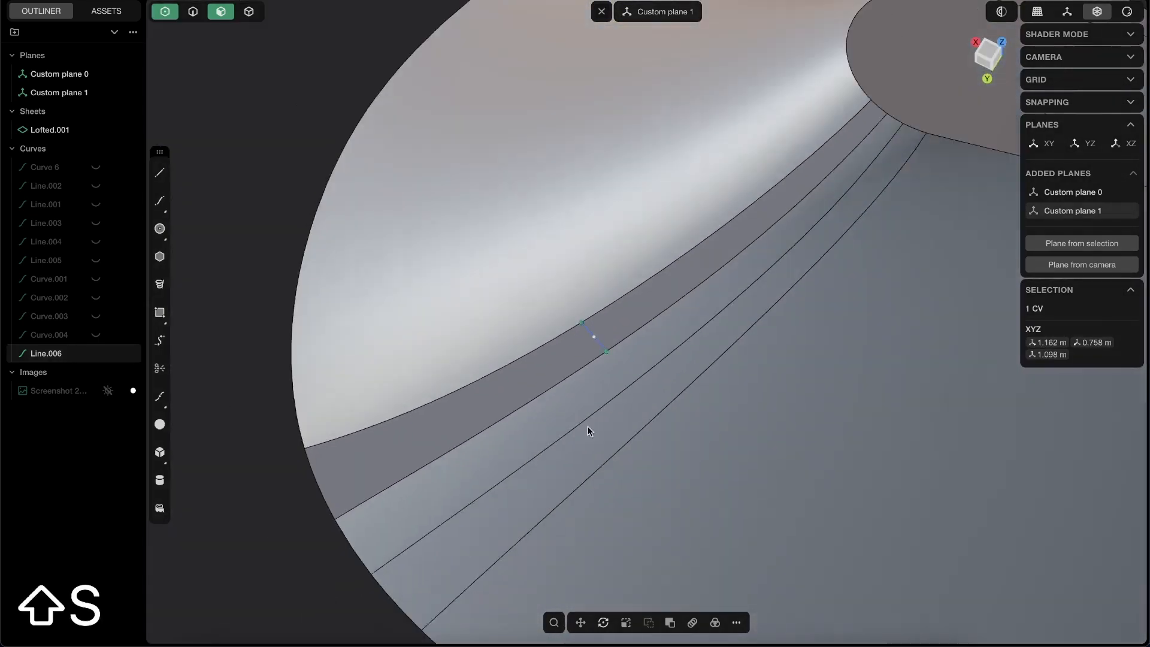
click(989, 51)
scroll(566, 348, up, 5)
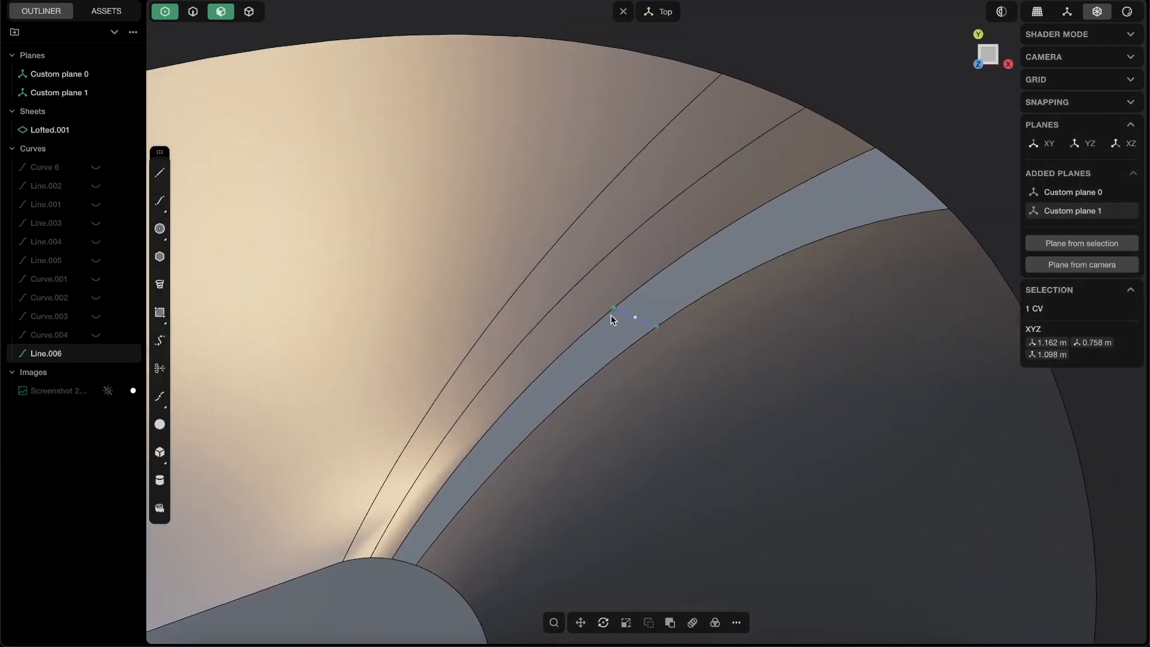
scroll(658, 299, up, 2)
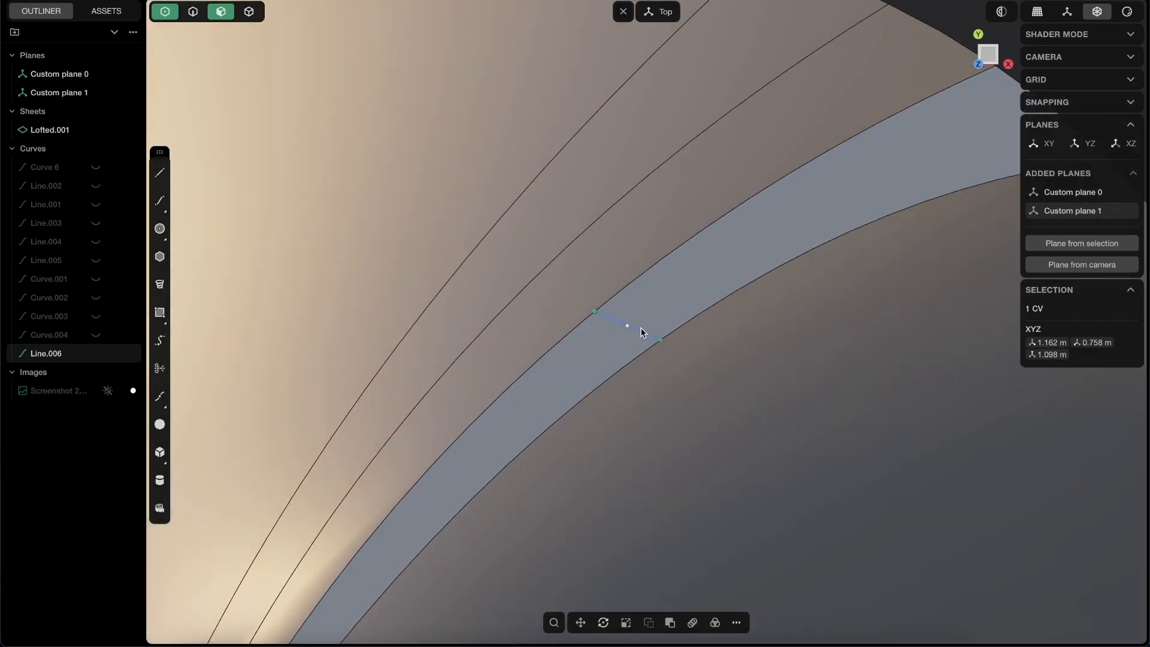
key(g)
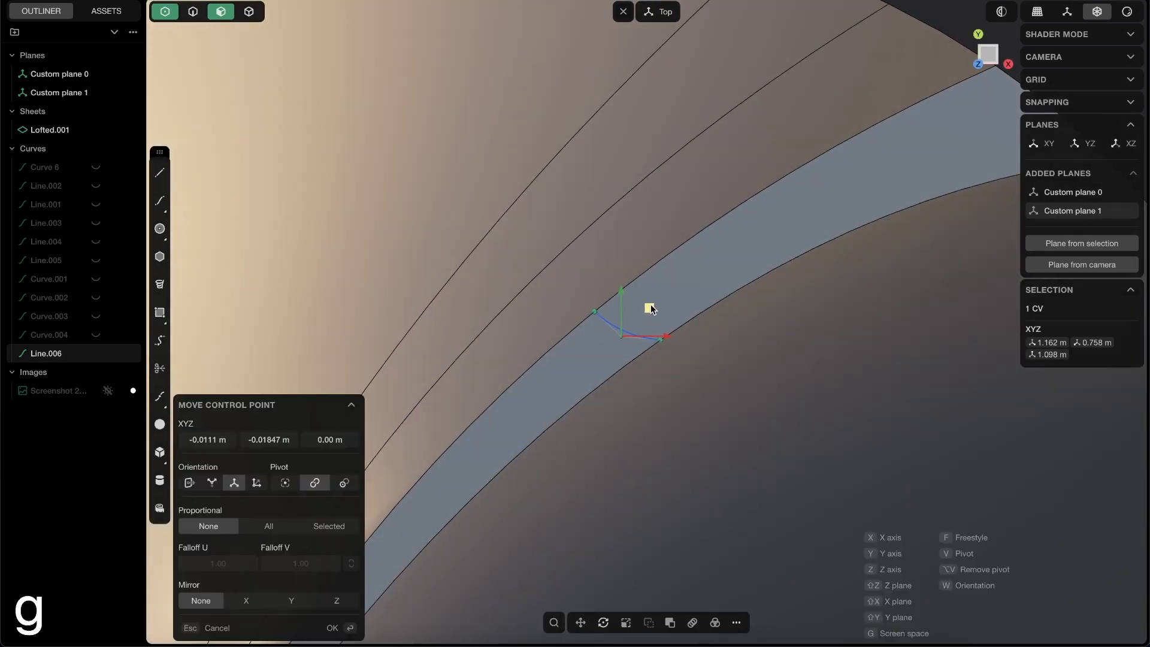
click(650, 303)
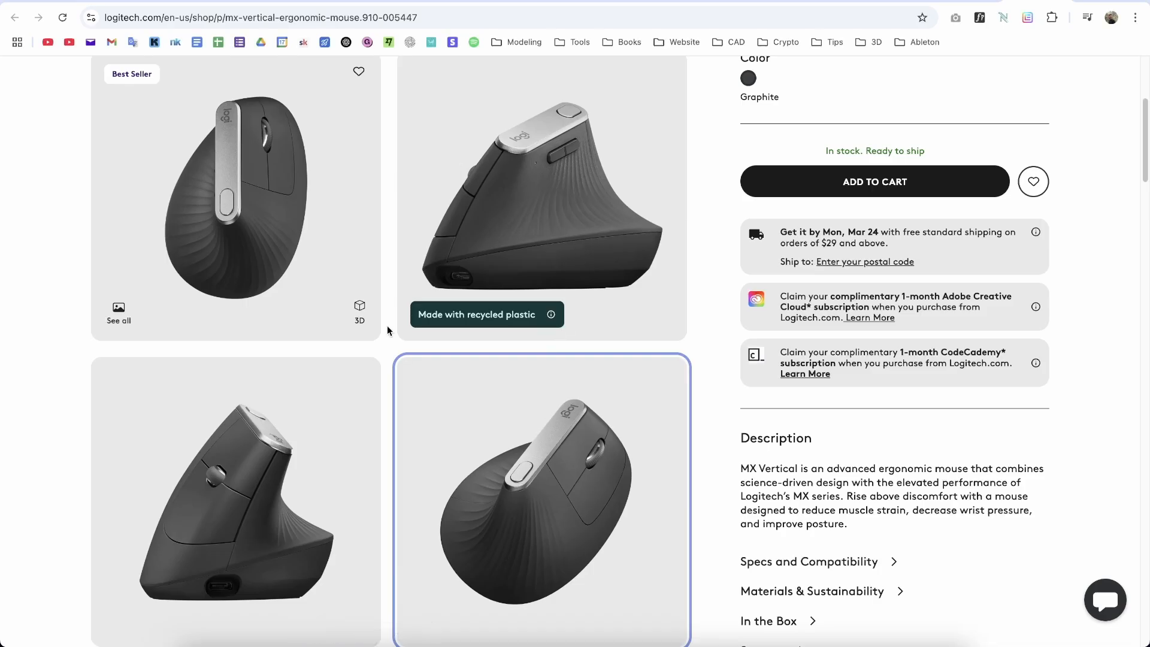
- Switch to Google Chrome, examine the grooves in the enlarged top-view MX Vertical photo, and return to Plasticity
click(252, 257)
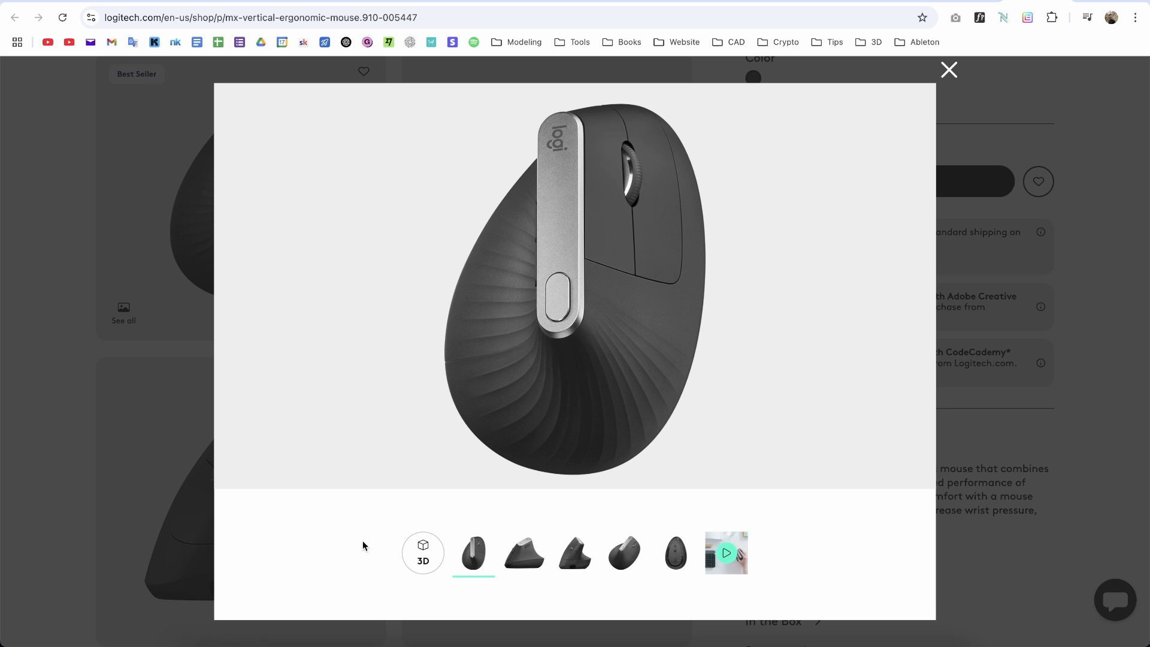
click(1000, 304)
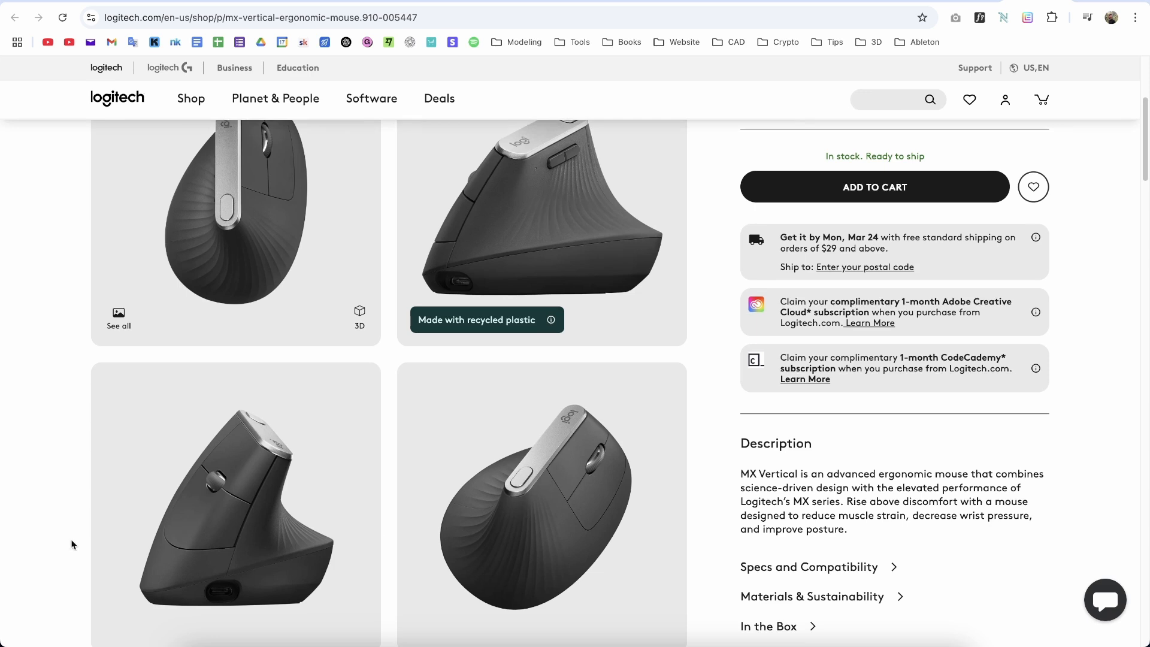
key(alt+Tab)
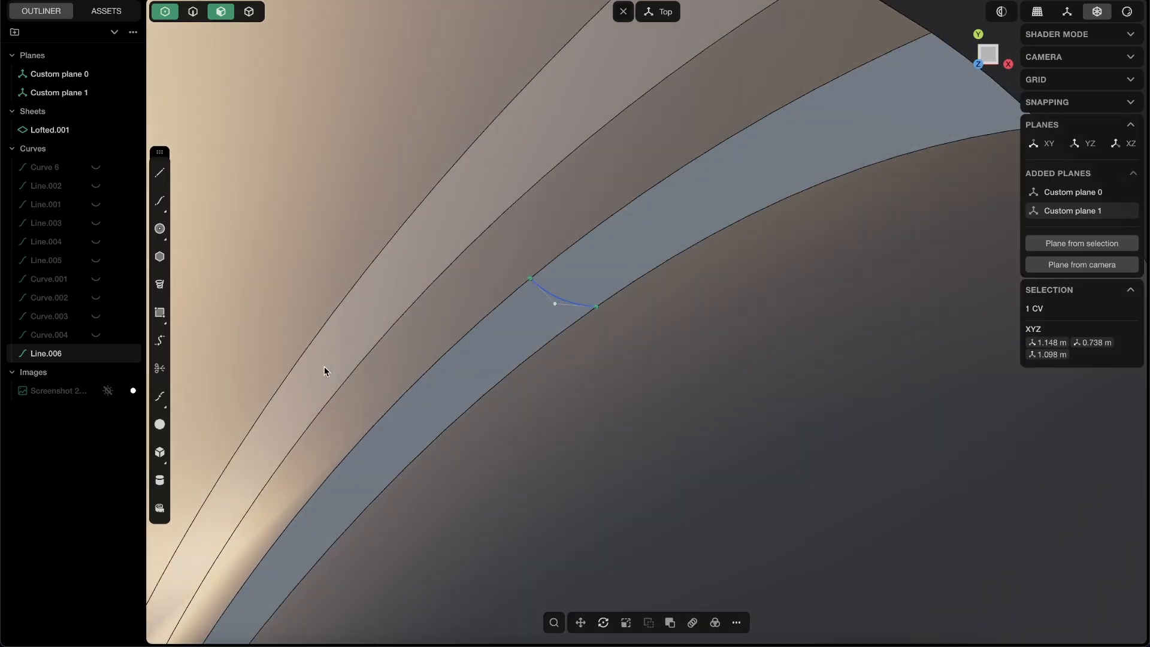
- Refine the cross curve's middle control point in the top view and lower it about 0.011 m along Z
scroll(469, 321, up, 1)
shift+middle_drag(578, 297, 589, 319)
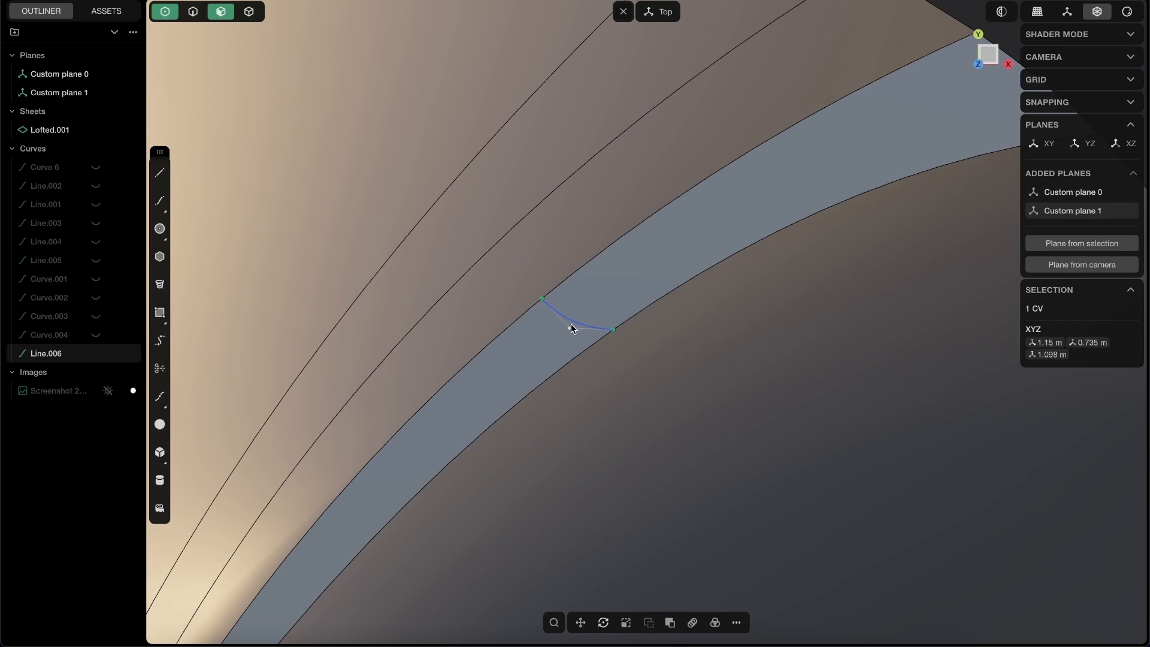
scroll(571, 331, down, 1)
middle_drag(567, 321, 523, 198)
key(g)
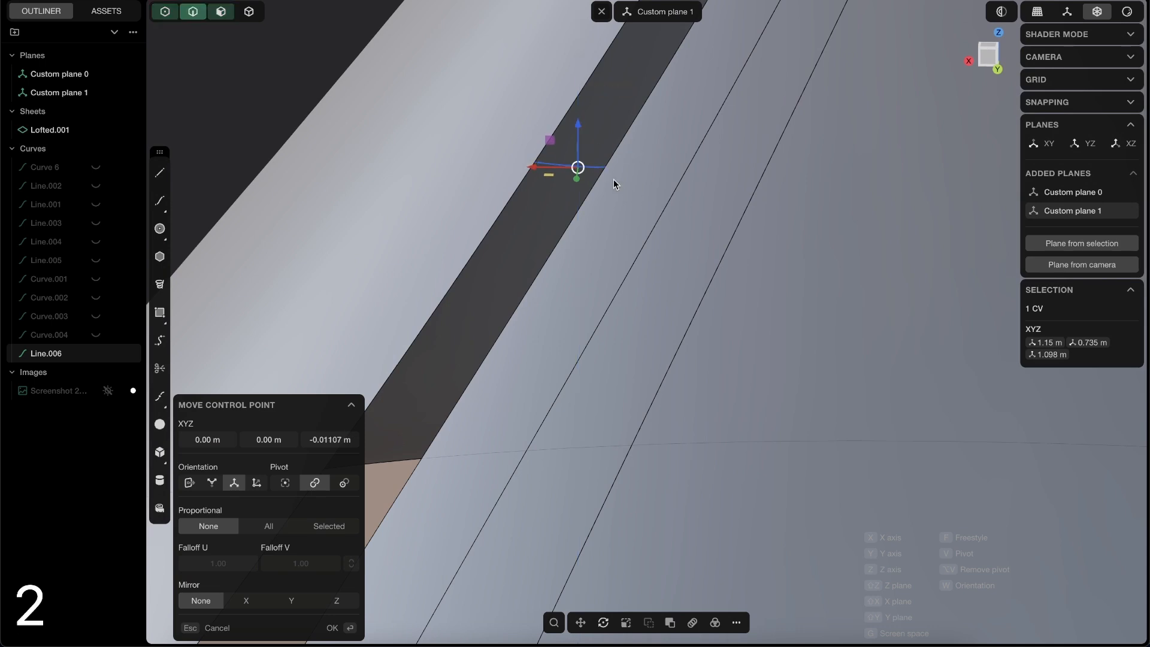
key(2)
scroll(615, 185, down, 3)
right_click(588, 220)
scroll(588, 221, down, 1)
shift+middle_drag(621, 150, 674, 174)
scroll(570, 231, down, 6)
click(674, 174)
- Select the slot's short top edge, the bowed cross curve and the slot's short bottom edge as loft profiles
middle_drag(615, 270, 496, 108)
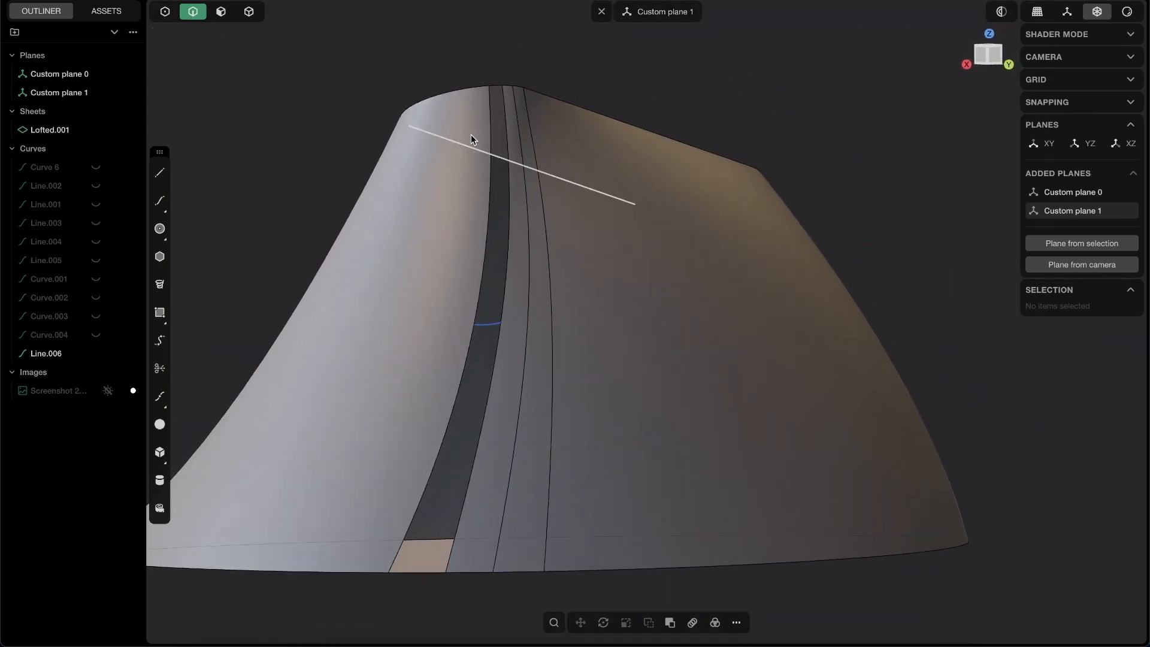
scroll(494, 92, up, 3)
click(501, 84)
shift+middle_drag(516, 304, 563, 210)
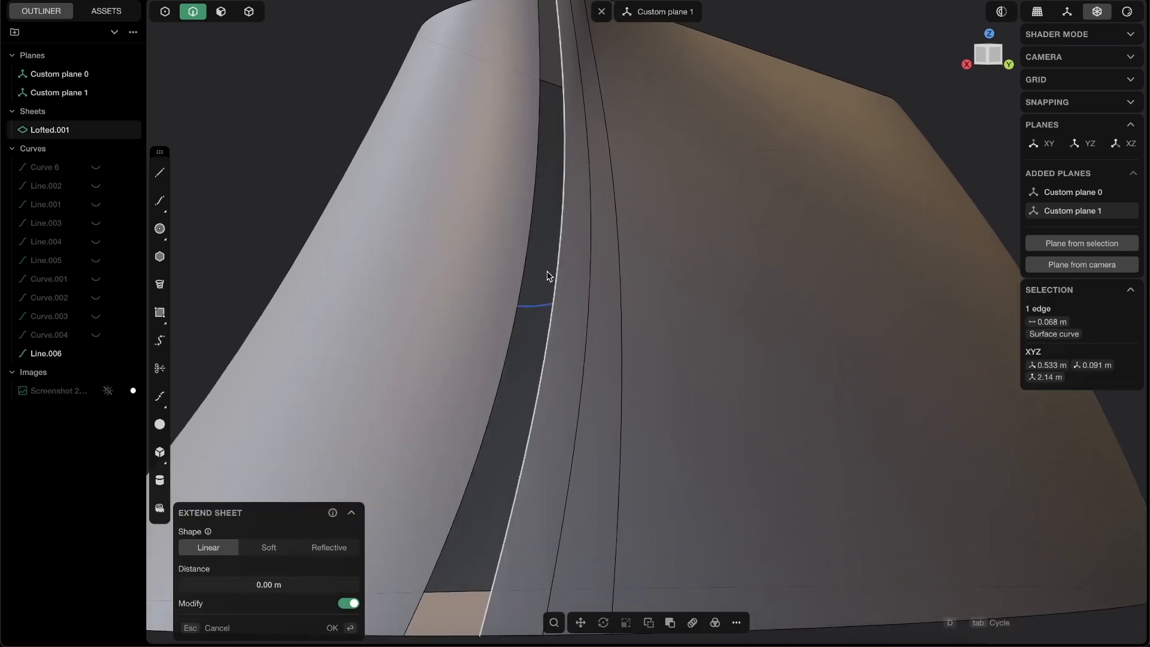
shift+click(539, 306)
shift+middle_drag(571, 353, 614, 243)
scroll(614, 243, down, 2)
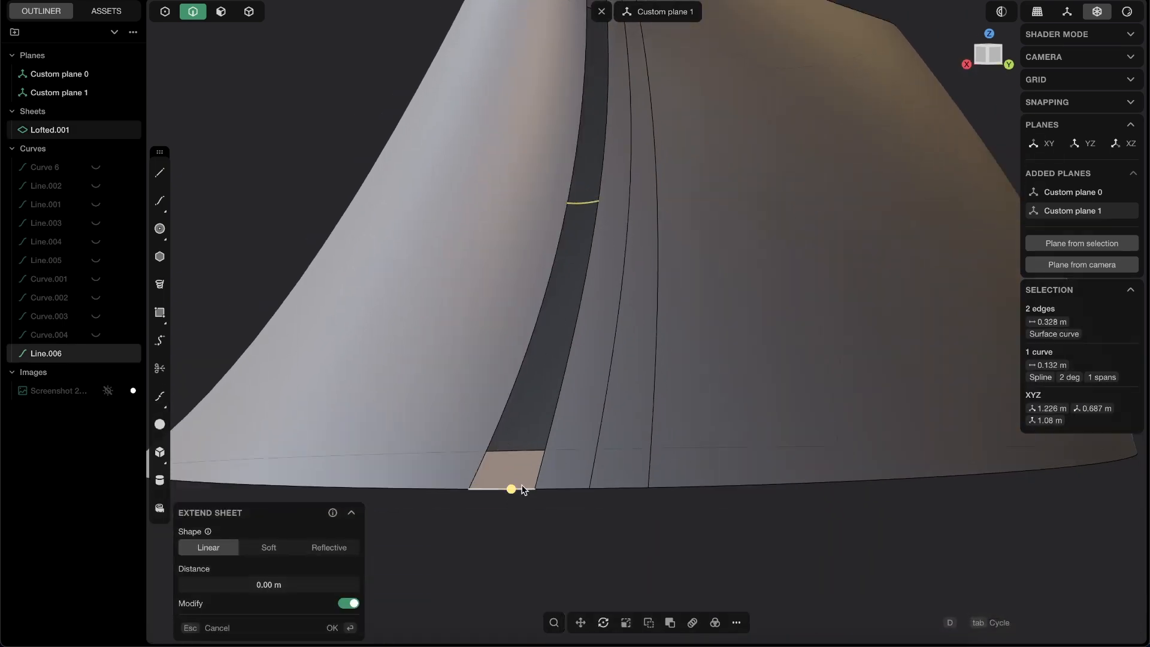
- Loft a groove surface through the three profiles with G0 continuity at both ends, using the slot's two side edges as guides
key(l)
middle_drag(572, 321, 602, 323)
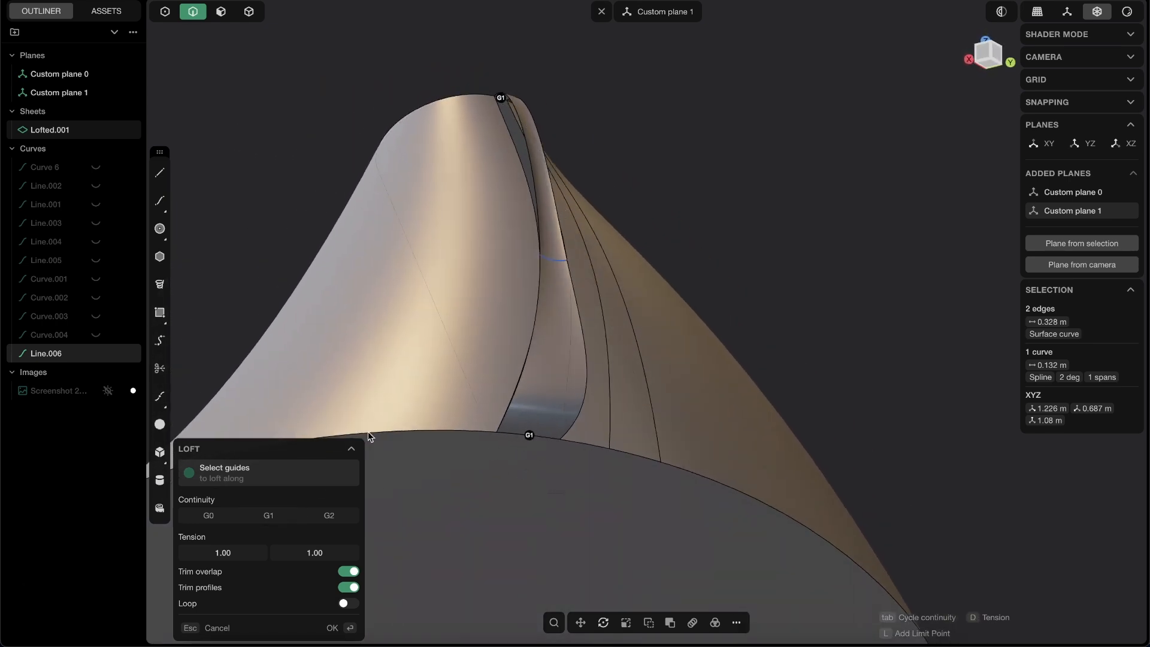
key(Tab)
key(Tab)
middle_drag(455, 311, 579, 246)
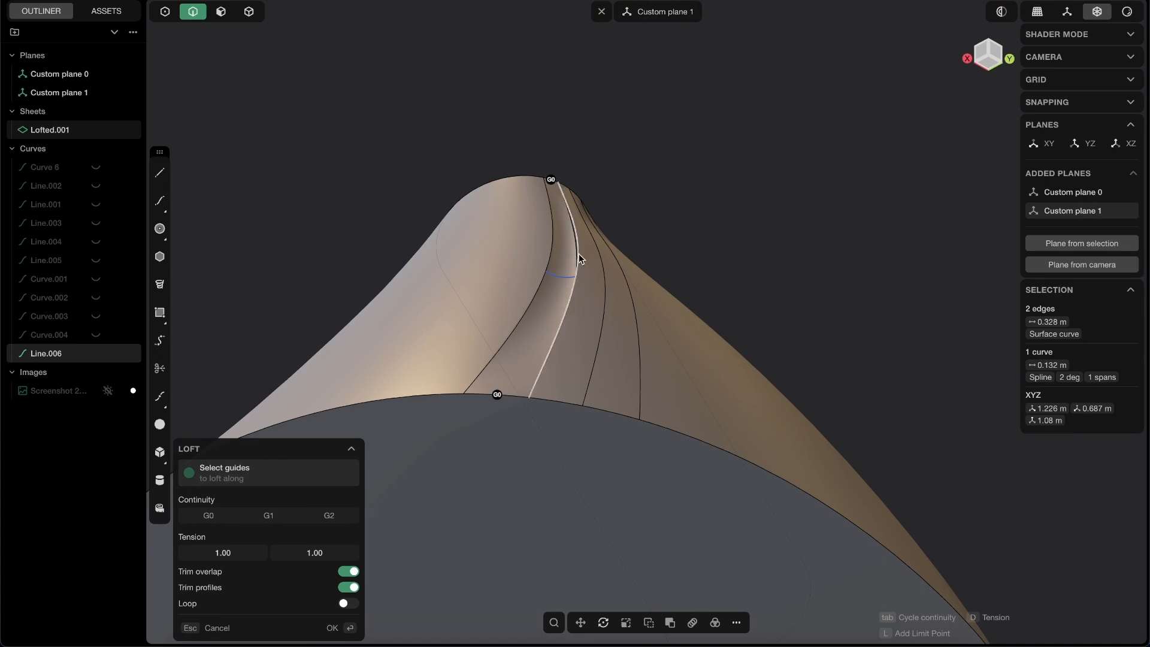
click(577, 270)
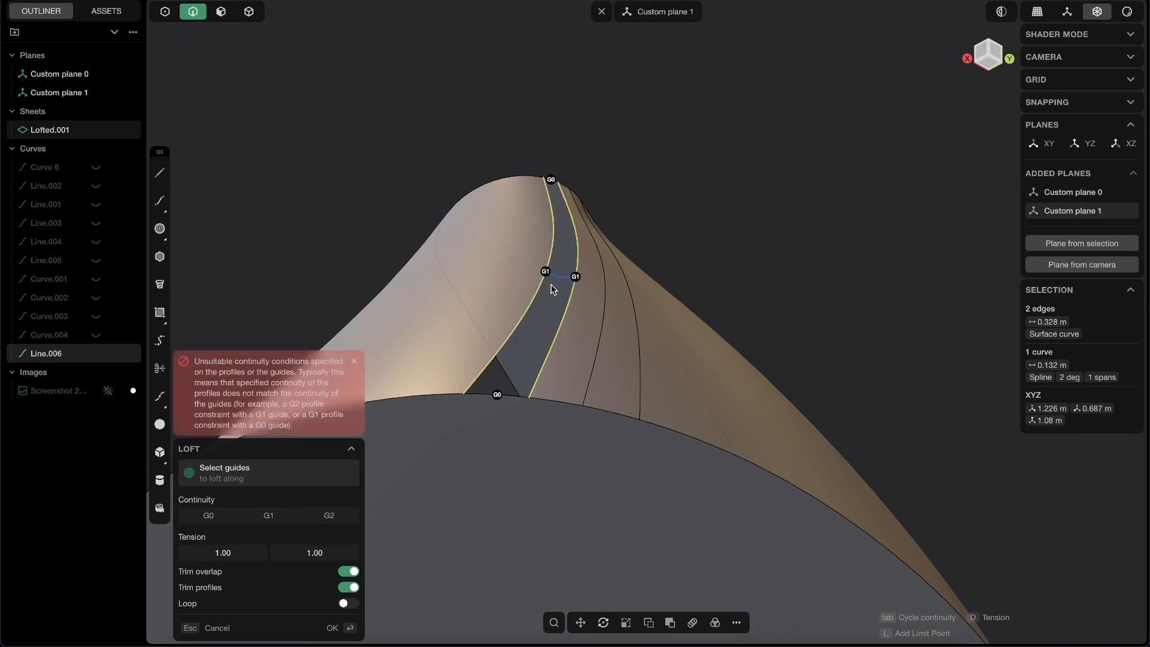
click(576, 281)
mouse_move(576, 283)
middle_down()
mouse_move(542, 347)
mouse_move(544, 407)
mouse_move(585, 375)
mouse_move(583, 322)
mouse_move(575, 335)
middle_up()
key(Return)
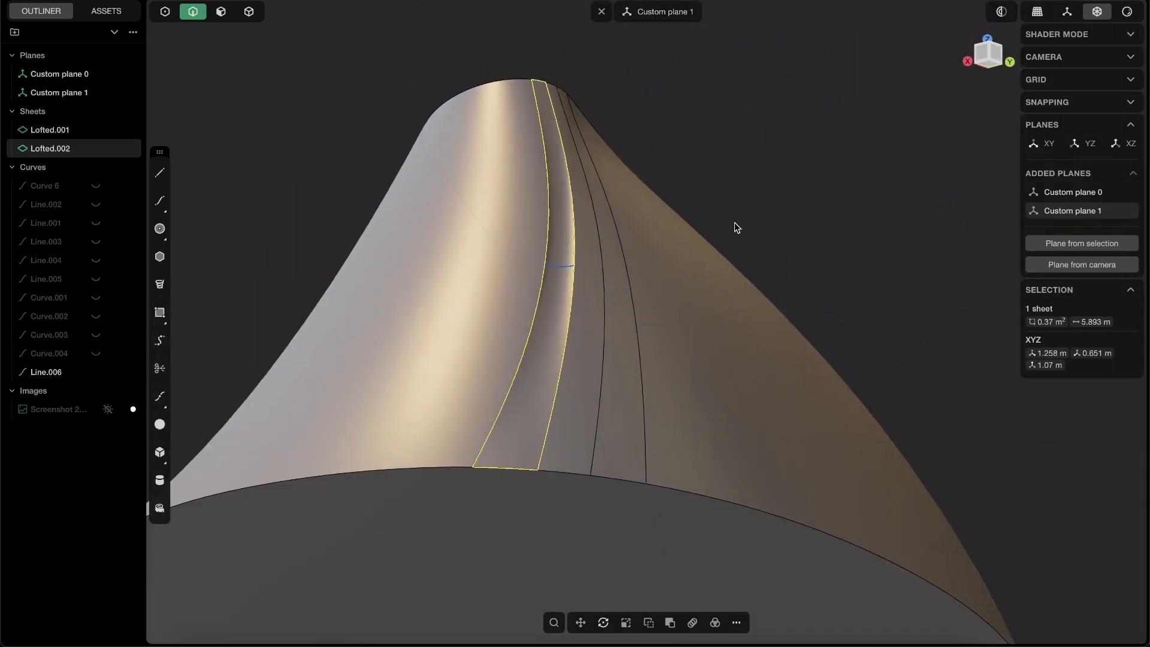
- Delete the bowed cross curve from the groove
click(762, 197)
middle_drag(603, 243, 588, 234)
click(551, 267)
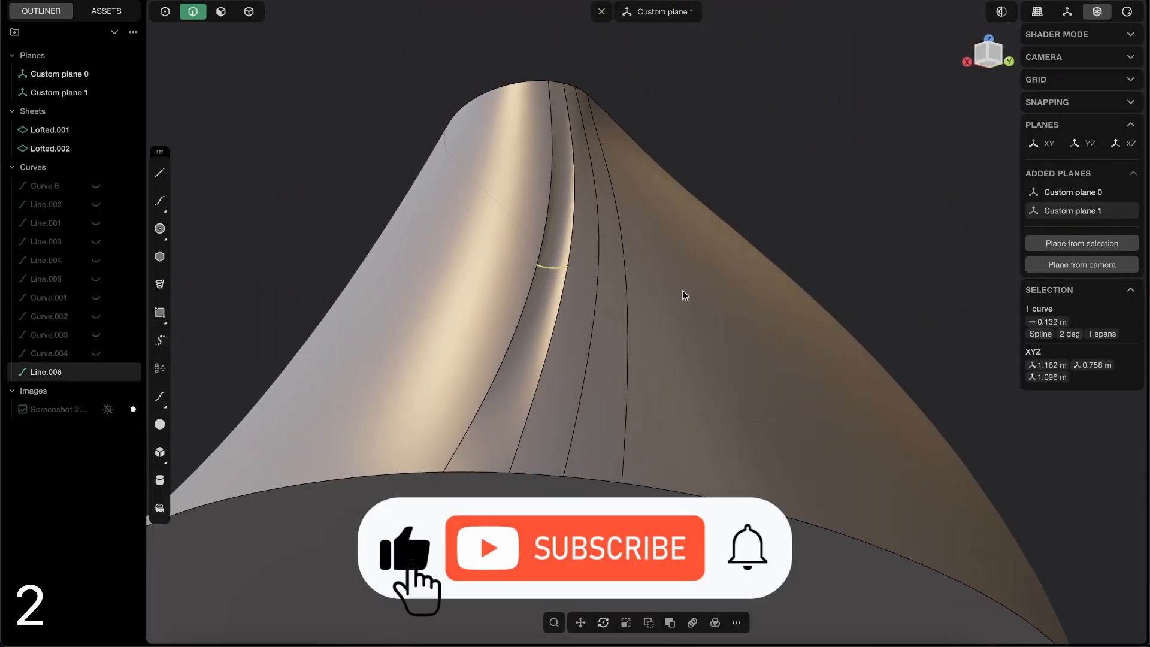
key(x)
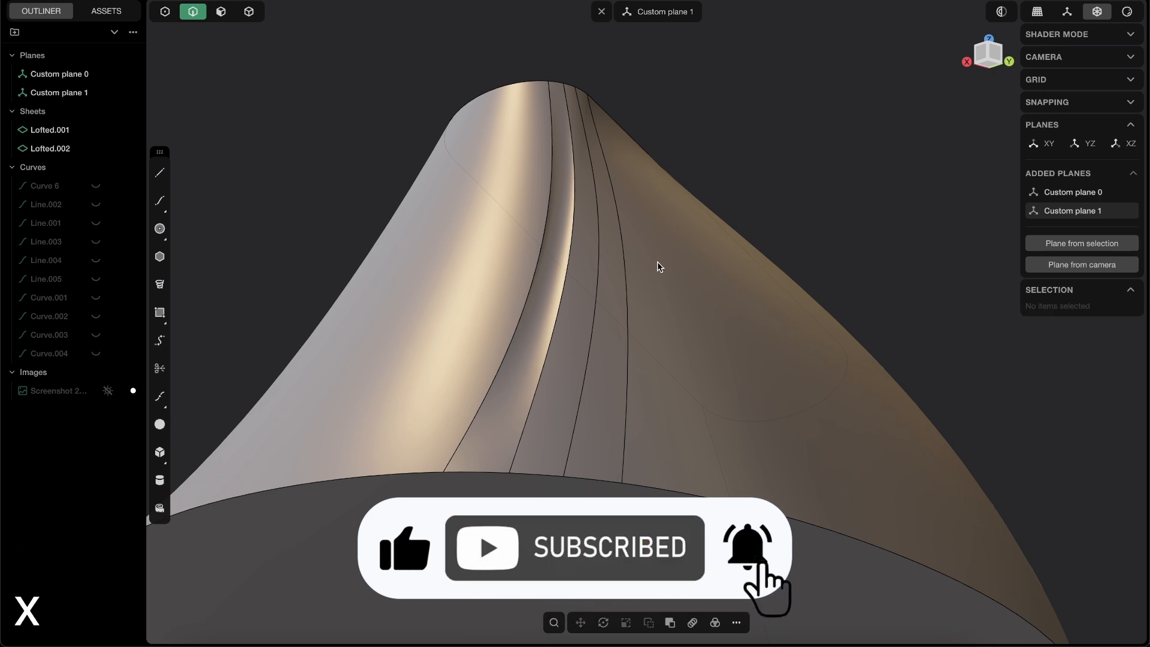
- Hide the edge lines in the viewport and examine the lofted groove's shading
key(shift+e)
middle_drag(660, 297, 641, 260)
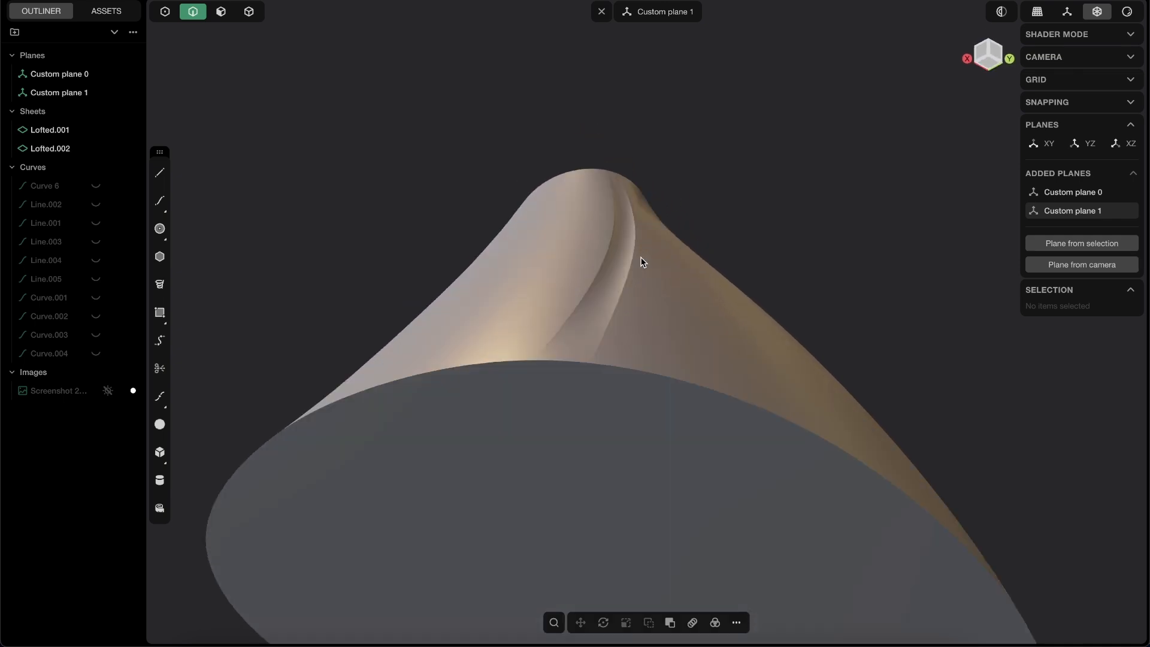
- Undo the cross curve's deletion and the groove loft
key(super+z)
key(super+z)
key(super+z)
key(super+z)
- Move the middle control point of the curve across the slot to adjust its bow
middle_drag(626, 274, 602, 271)
key(1)
click(613, 257)
key(g)
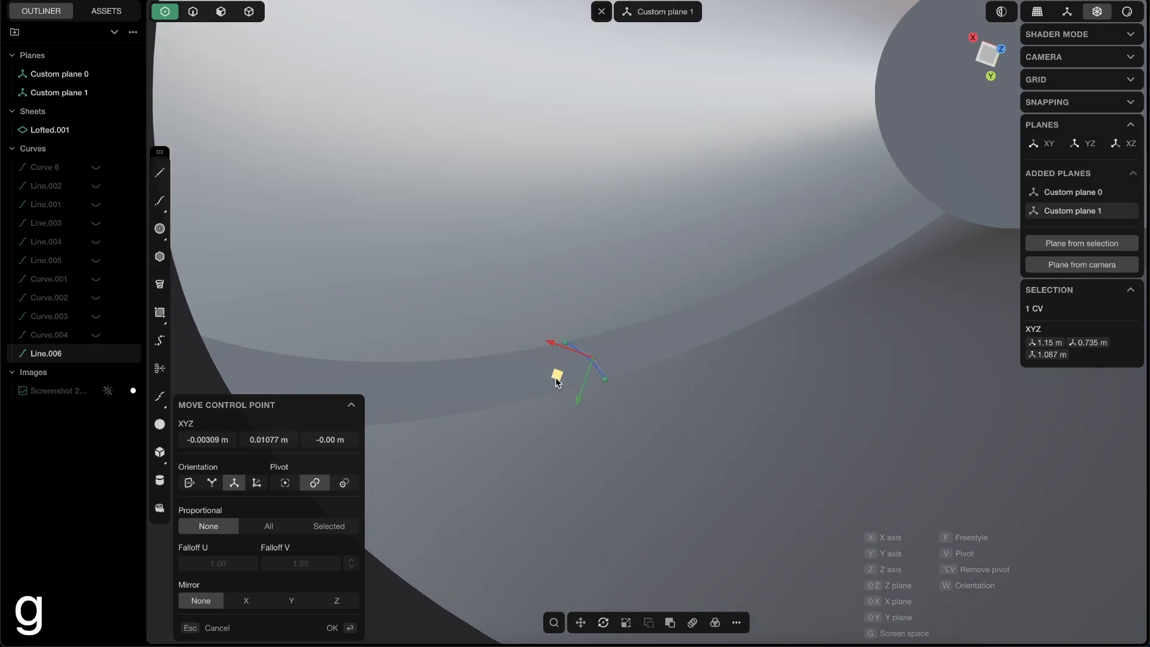
click(593, 357)
- Loft the groove surface again through the slot's two end edges and the adjusted cross curve
middle_drag(620, 417, 692, 427)
scroll(692, 426, down, 5)
scroll(539, 404, up, 4)
middle_drag(522, 374, 492, 300)
key(shift+e)
key(2)
click(396, 528)
shift+middle_drag(580, 329, 707, 500)
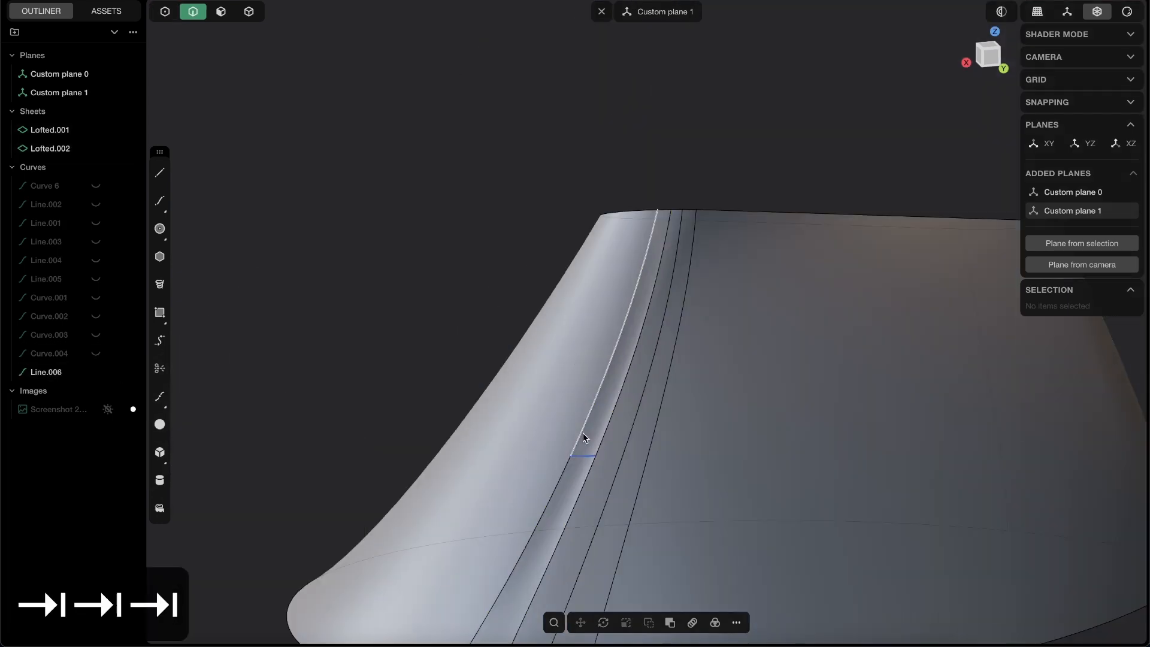
- Delete the cross curve from the new groove, hide the edge lines and examine the groove's shading
click(584, 436)
key(shift+e)
key(shift+e)
scroll(690, 363, down, 3)
middle_drag(689, 362, 623, 483)
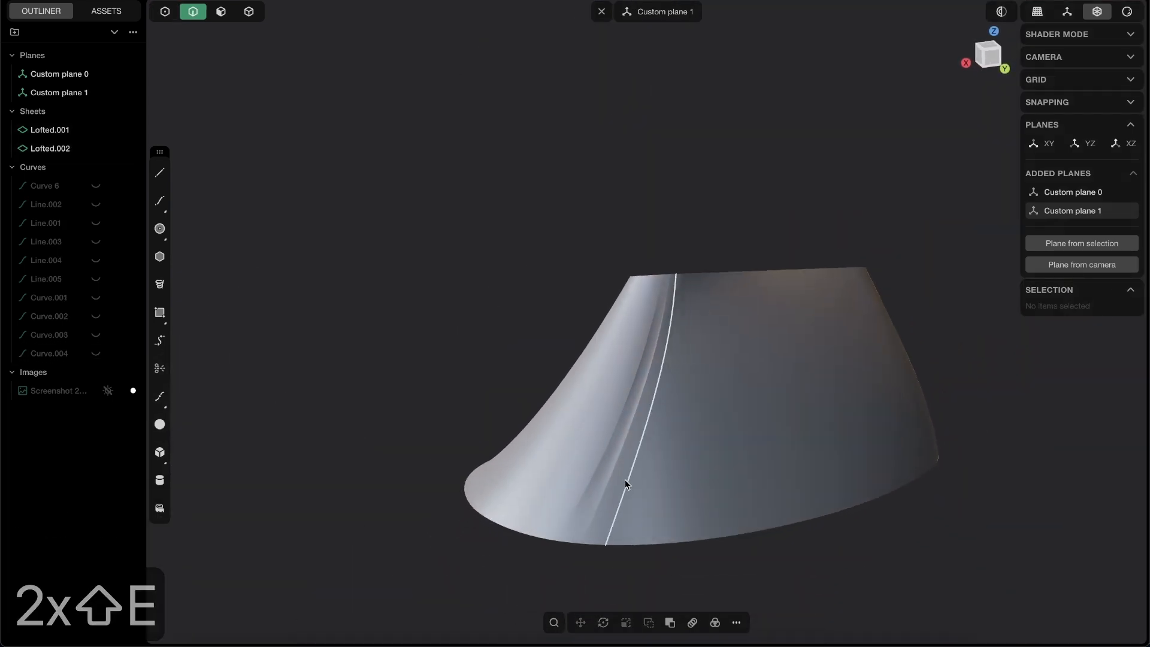
shift+middle_drag(586, 546, 610, 496)
scroll(611, 488, up, 5)
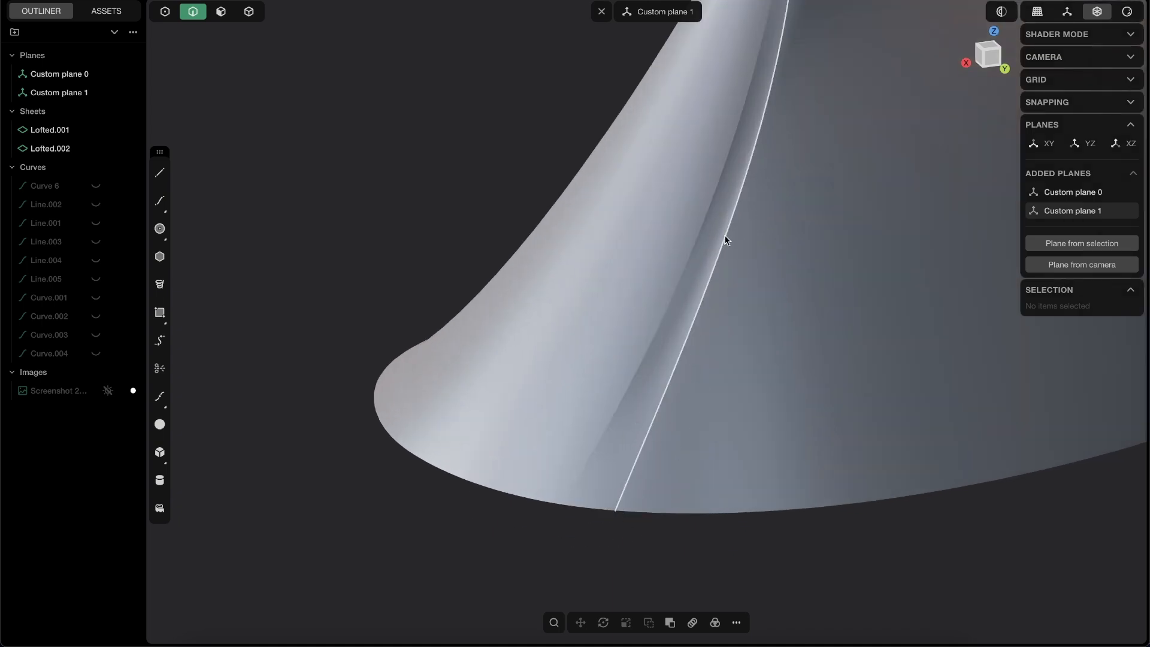
shift+middle_drag(656, 406, 602, 379)
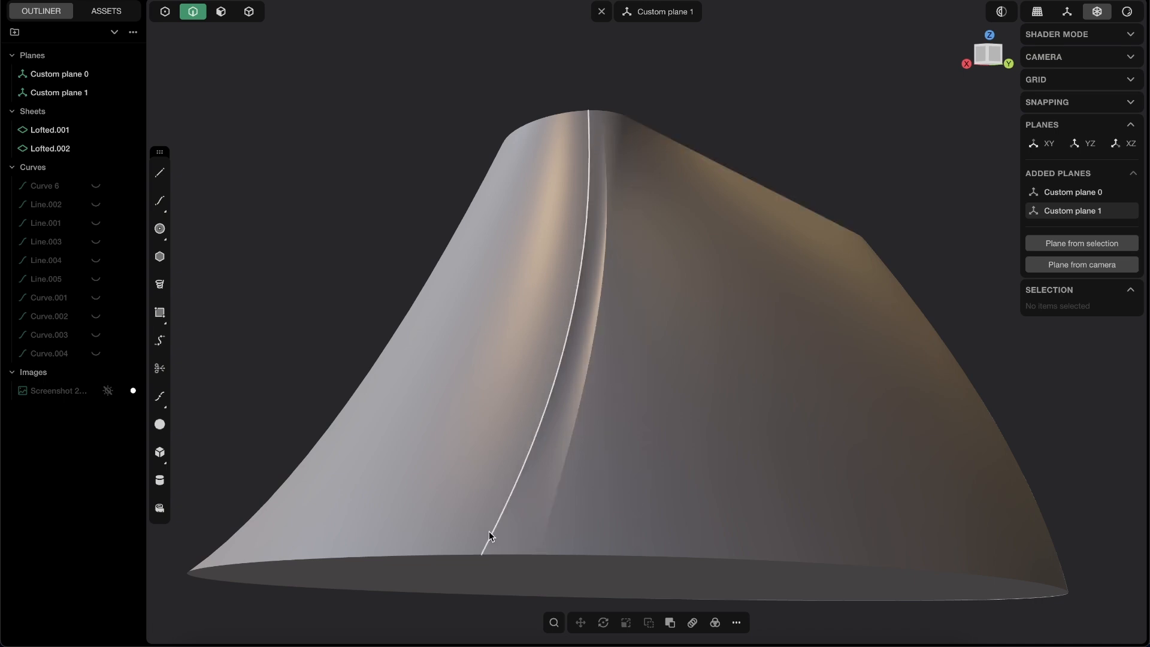
shift+middle_drag(628, 384, 518, 382)
- Show the edge lines again and delete the second strip face beside the finished groove to open a slot
key(shift+e)
key(3)
click(548, 320)
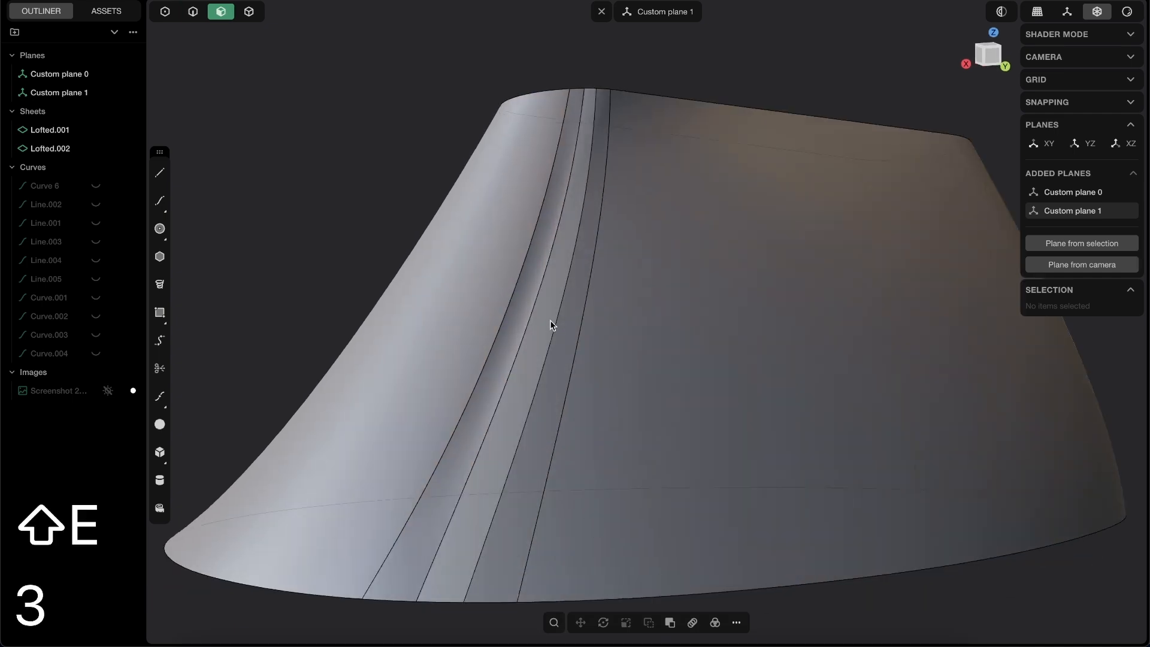
mouse_move(544, 399)
middle_down()
mouse_move(569, 361)
mouse_move(539, 385)
mouse_move(550, 398)
middle_up()
key(shift+x)
- Merge the two segments of the first groove's edge along the open slot into one continuous edge
key(2)
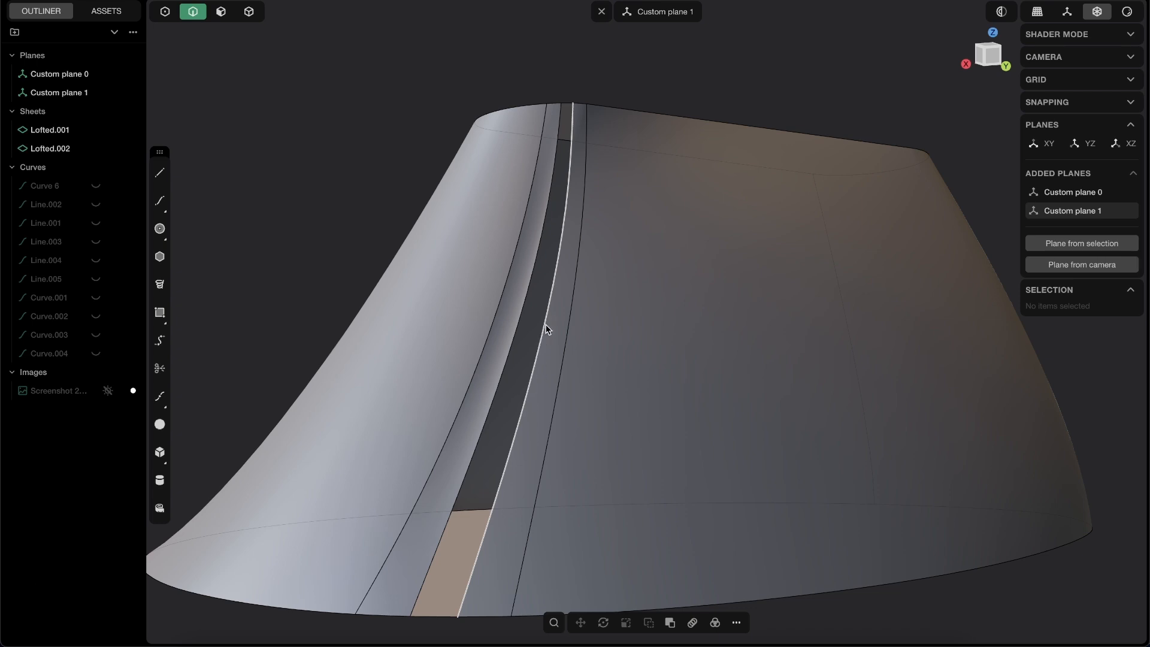
middle_drag(541, 336, 549, 314)
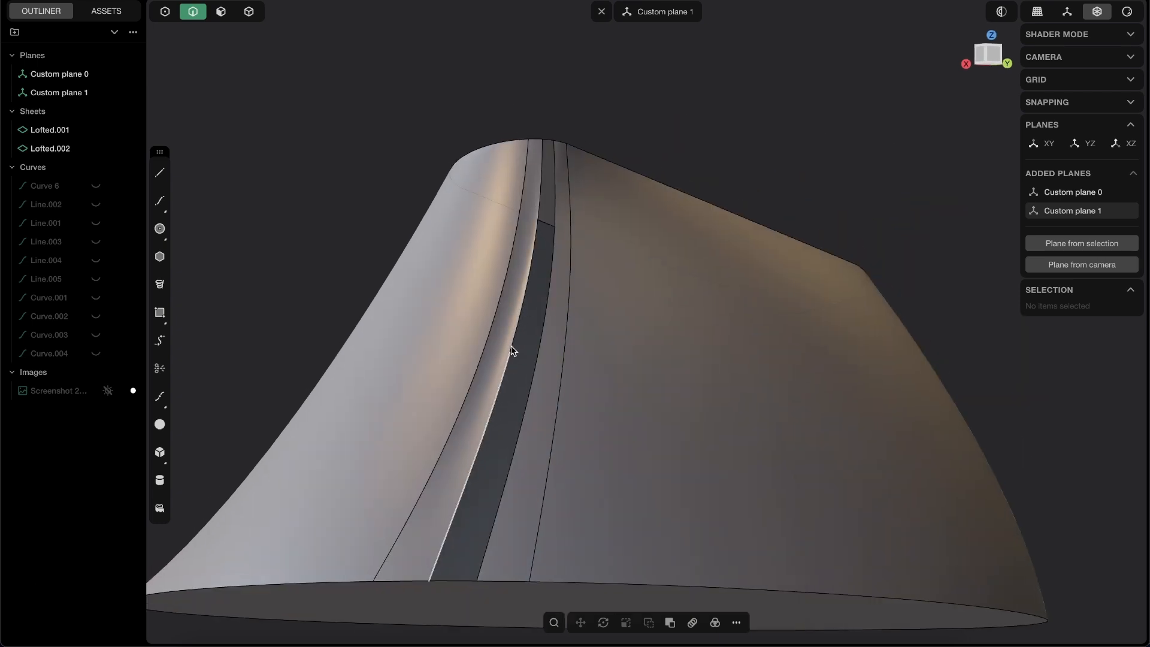
click(506, 364)
key(e)
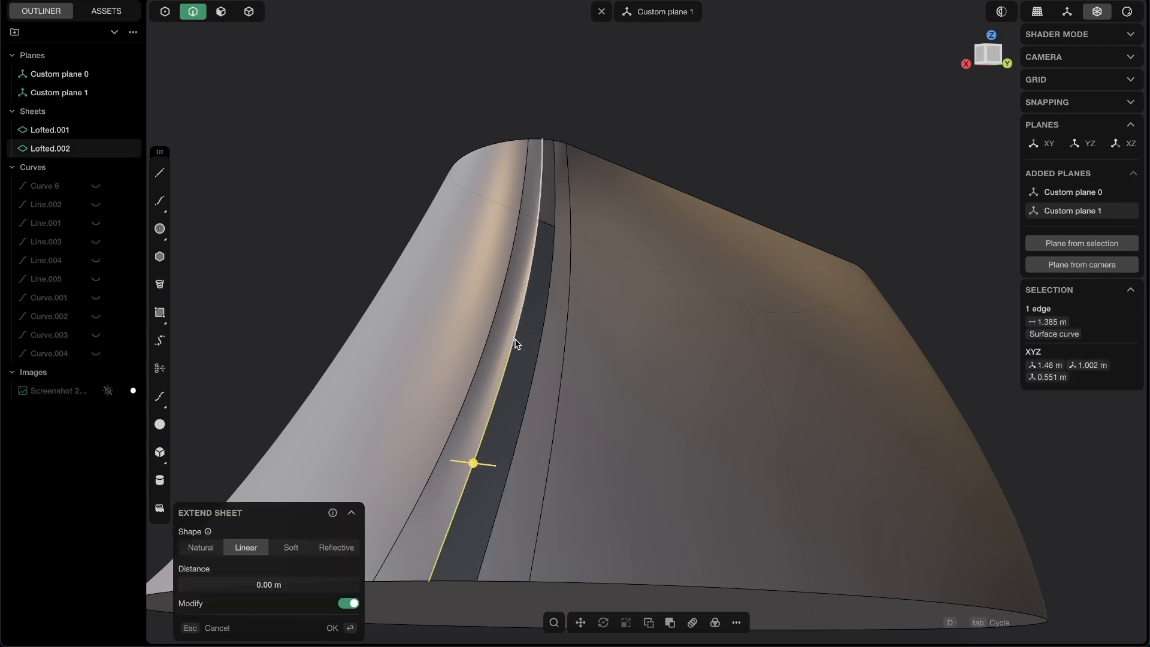
key(x)
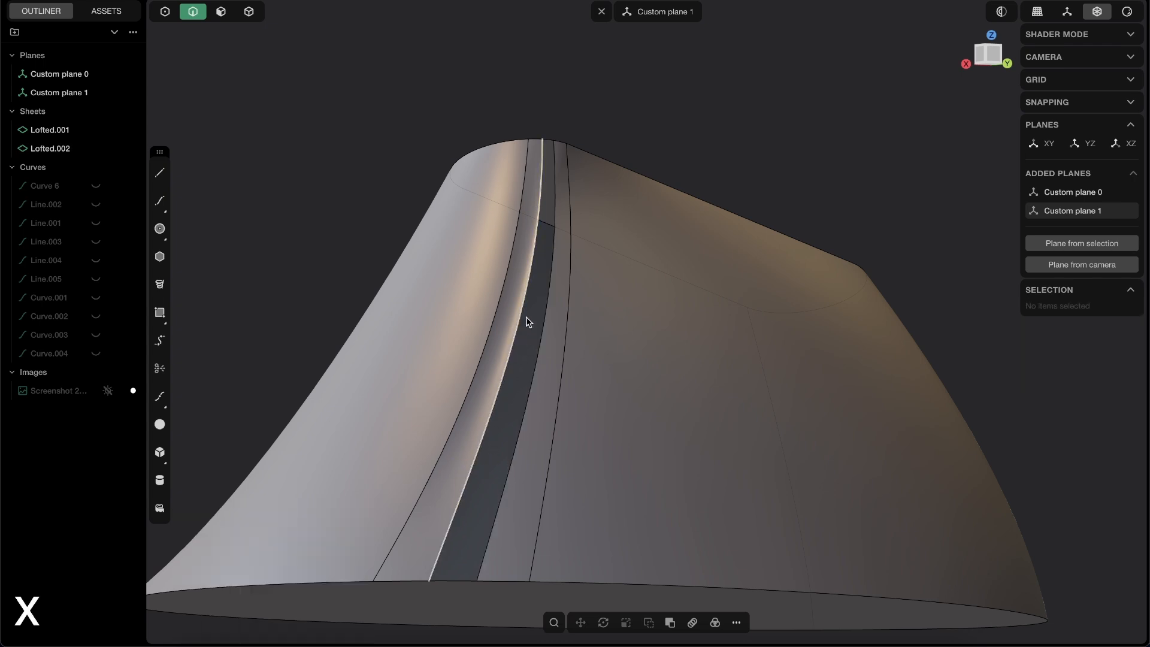
middle_drag(507, 355, 514, 343)
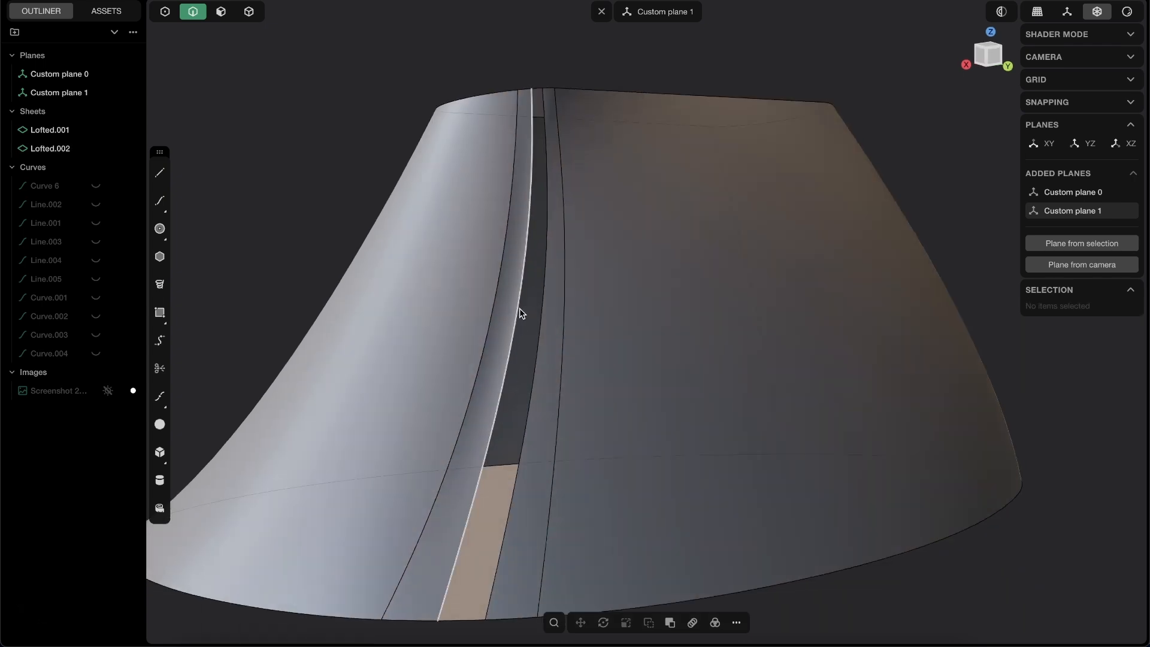
middle_drag(505, 378, 490, 151)
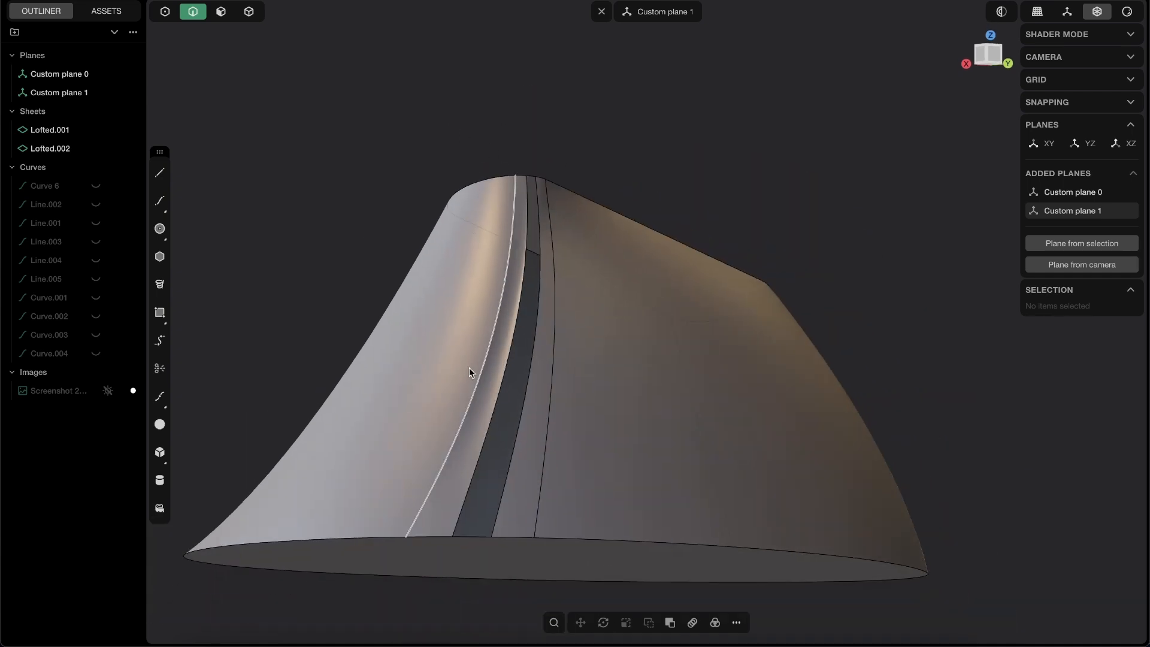
- Join the mouse body sheet and the lofted groove sheet into one sheet
key(4)
drag(613, 509, 515, 150)
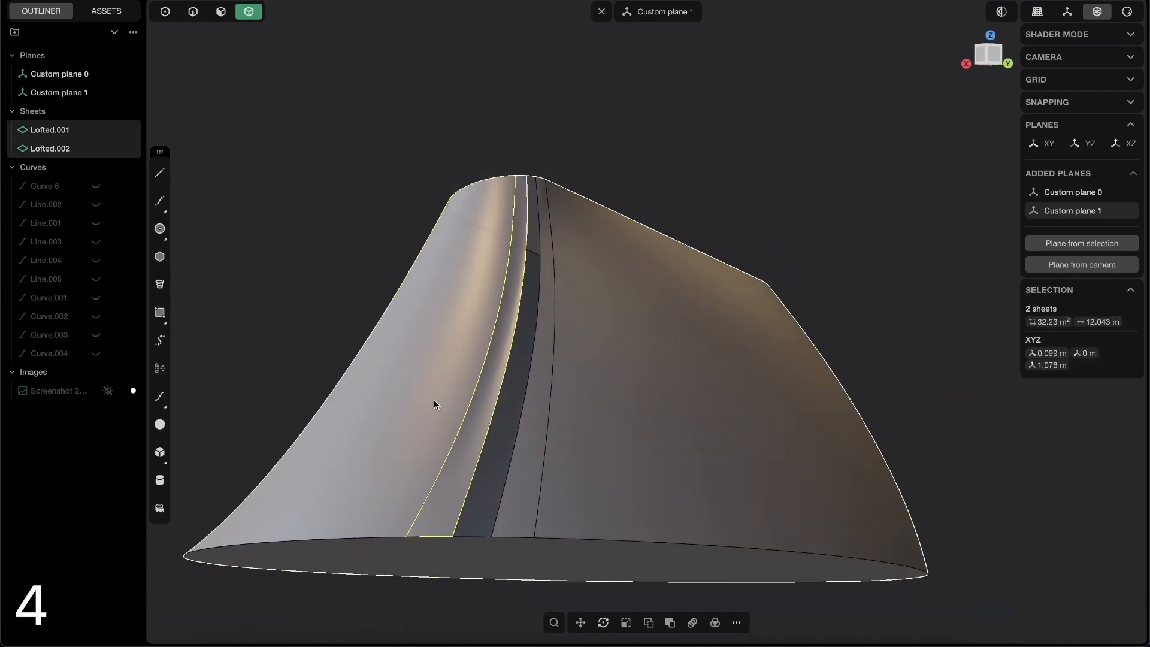
key(j)
scroll(505, 380, up, 5)
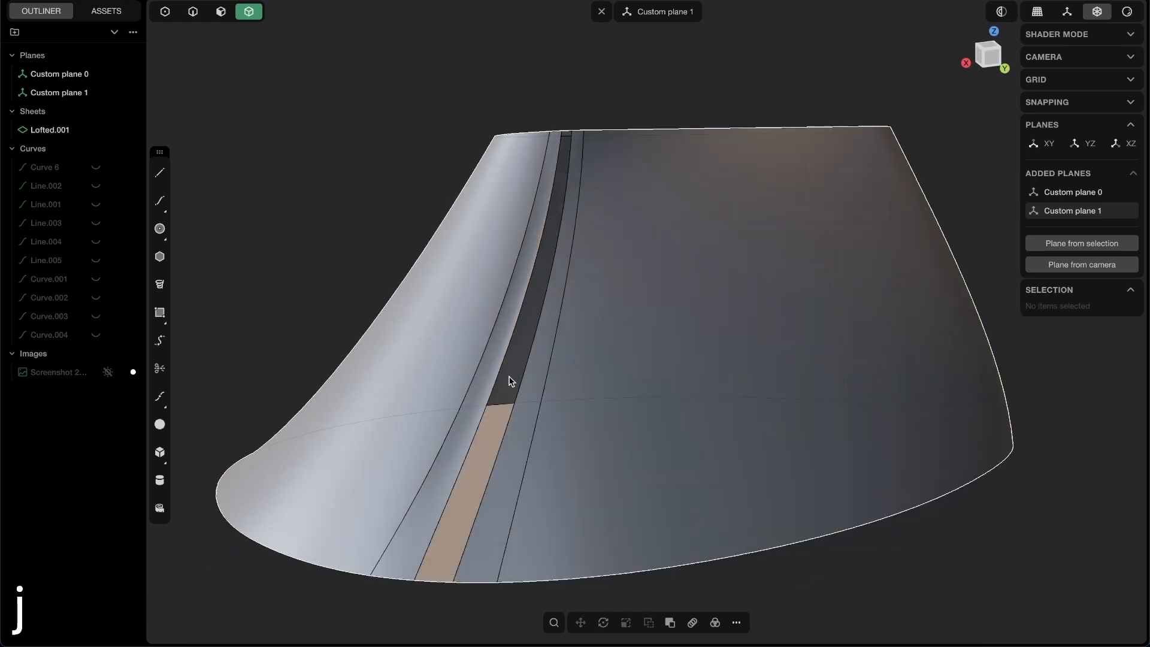
- Draw a straight line across the open slot, connecting its two long side edges
key(shift+a)
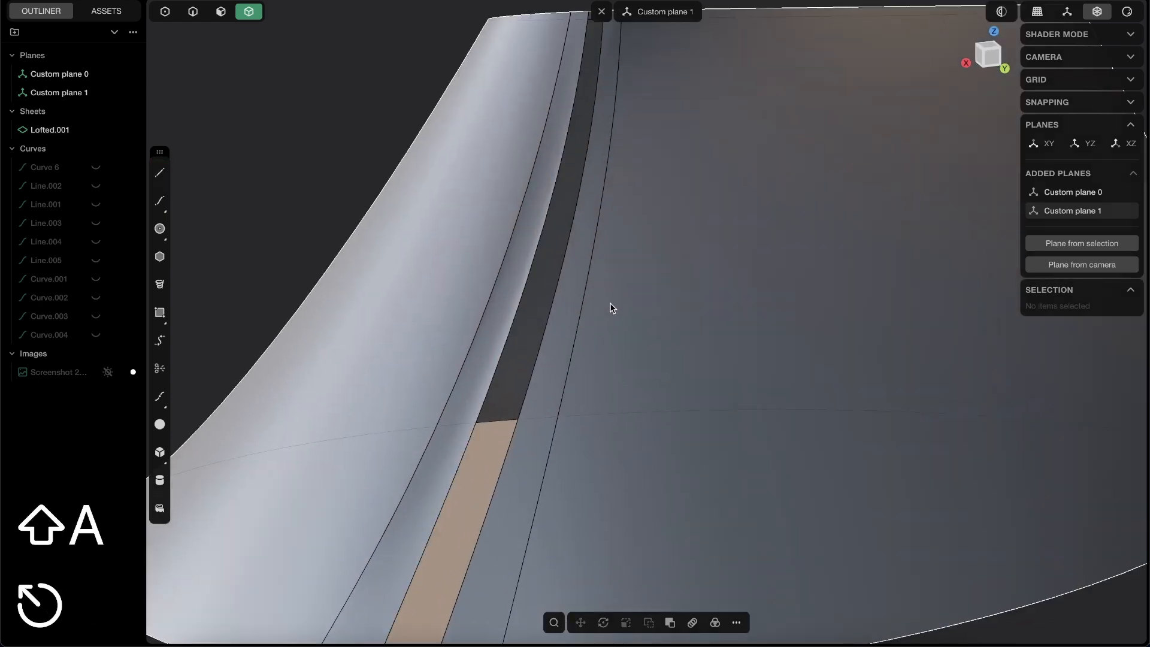
key(shift+a)
middle_drag(530, 301, 570, 280)
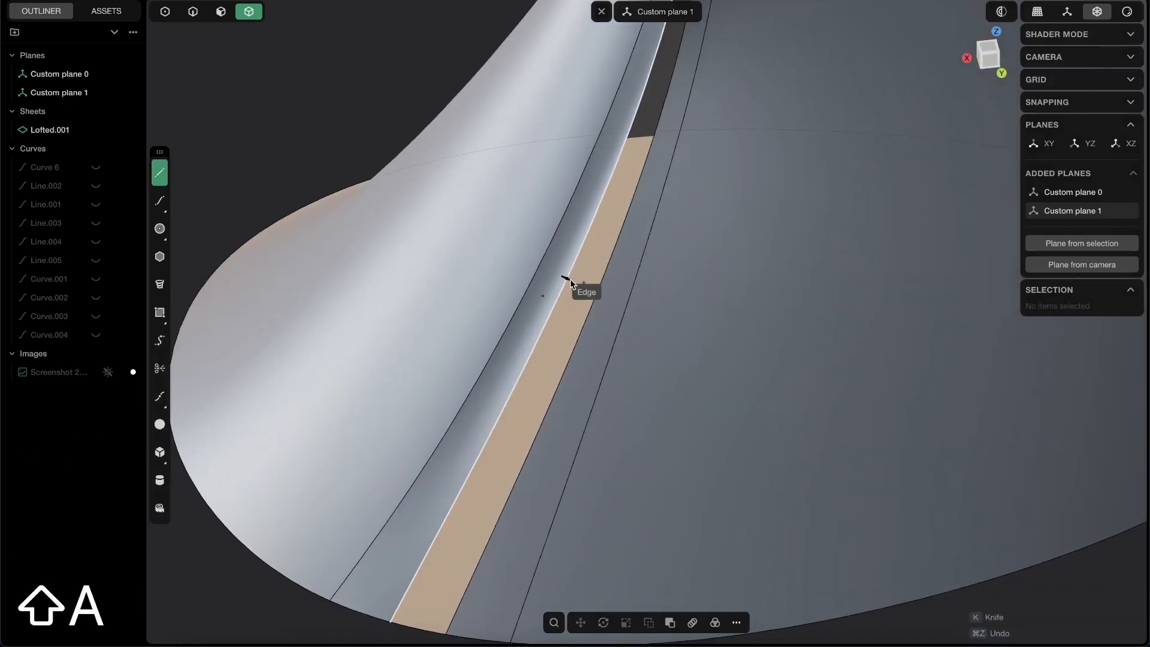
middle_drag(547, 323, 547, 297)
click(551, 296)
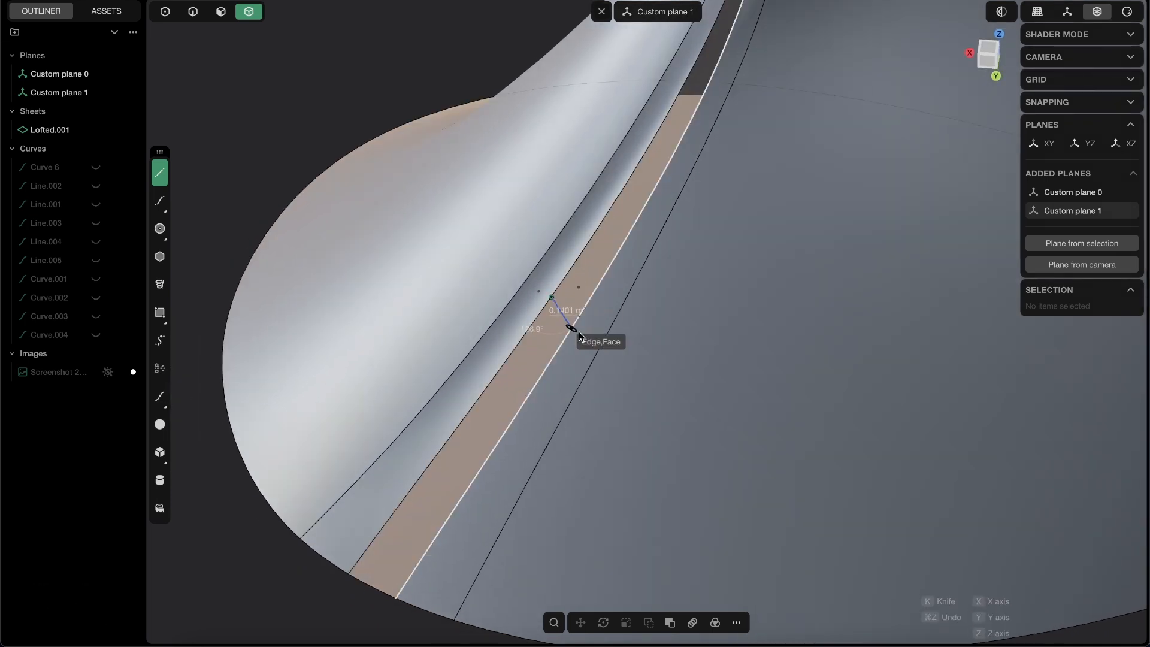
click(583, 304)
middle_drag(583, 300, 629, 257)
- Turn the cross line into a degree 2 curve and bow it by moving its middle control point
key(shift+s)
scroll(603, 277, up, 3)
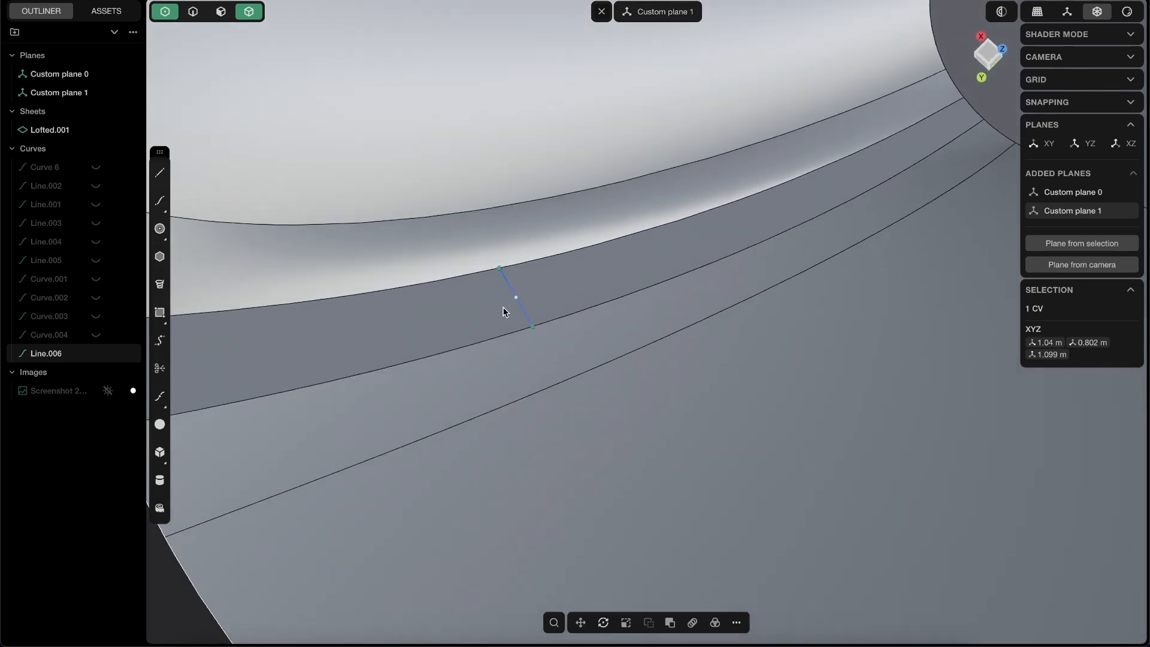
key(g)
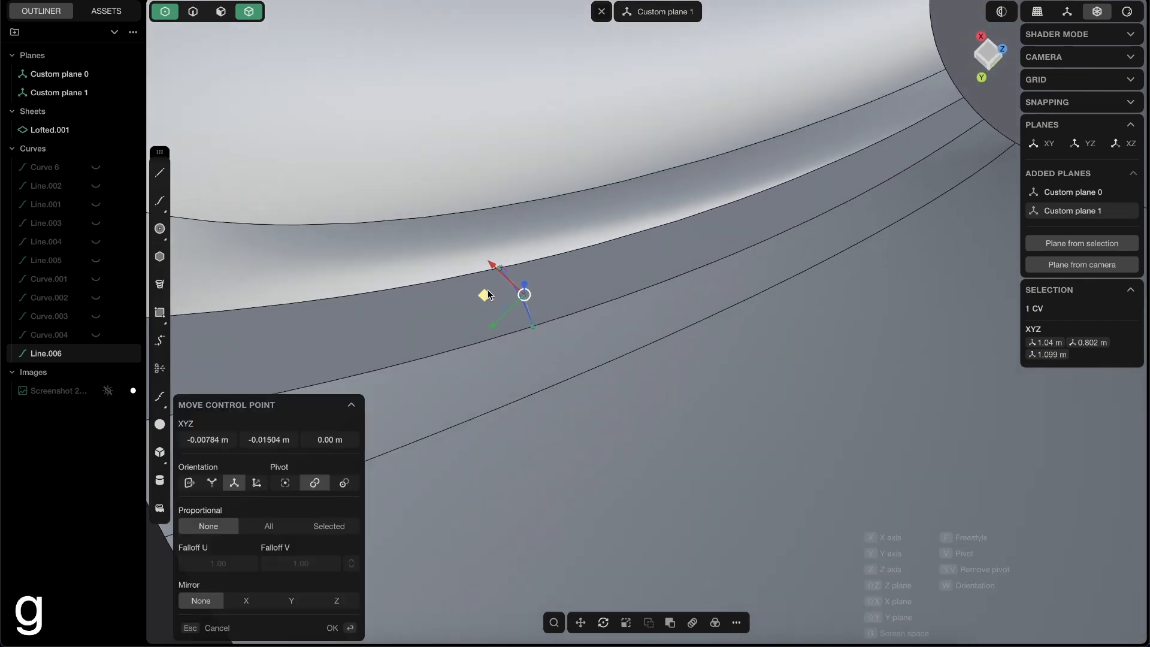
click(522, 289)
middle_drag(521, 289, 533, 413)
click(437, 527)
- Loft the second groove through the slot's end edges and the cross curve, using both side edges as guides with G0 continuity throughout
key(2)
click(462, 492)
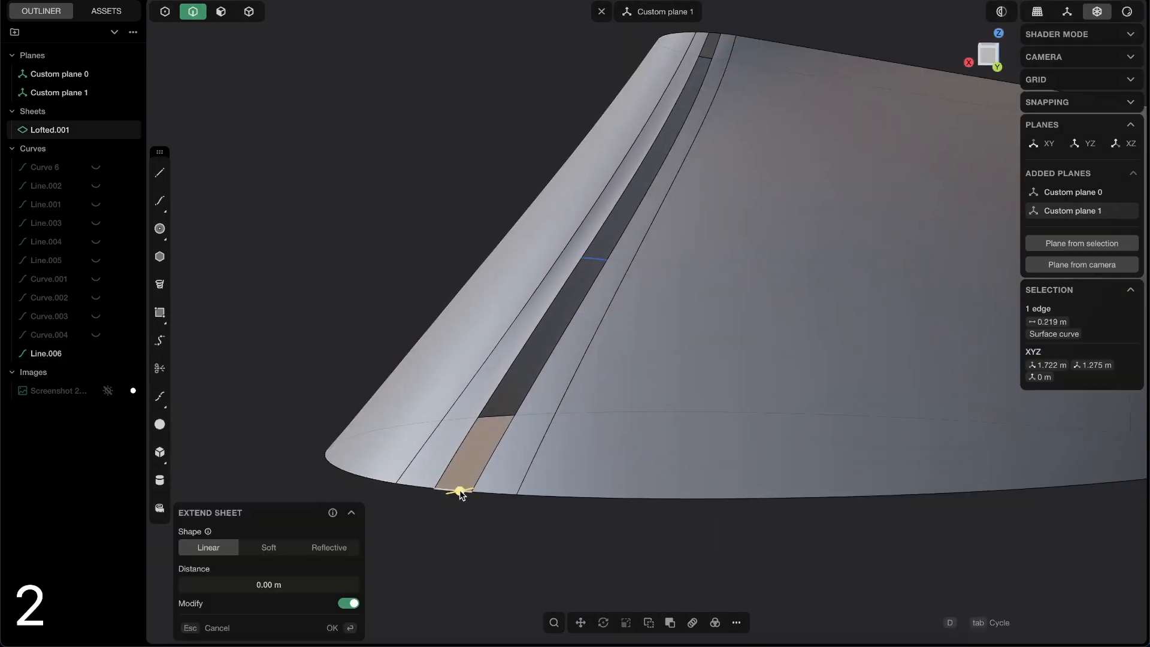
shift+click(598, 259)
shift+click(713, 35)
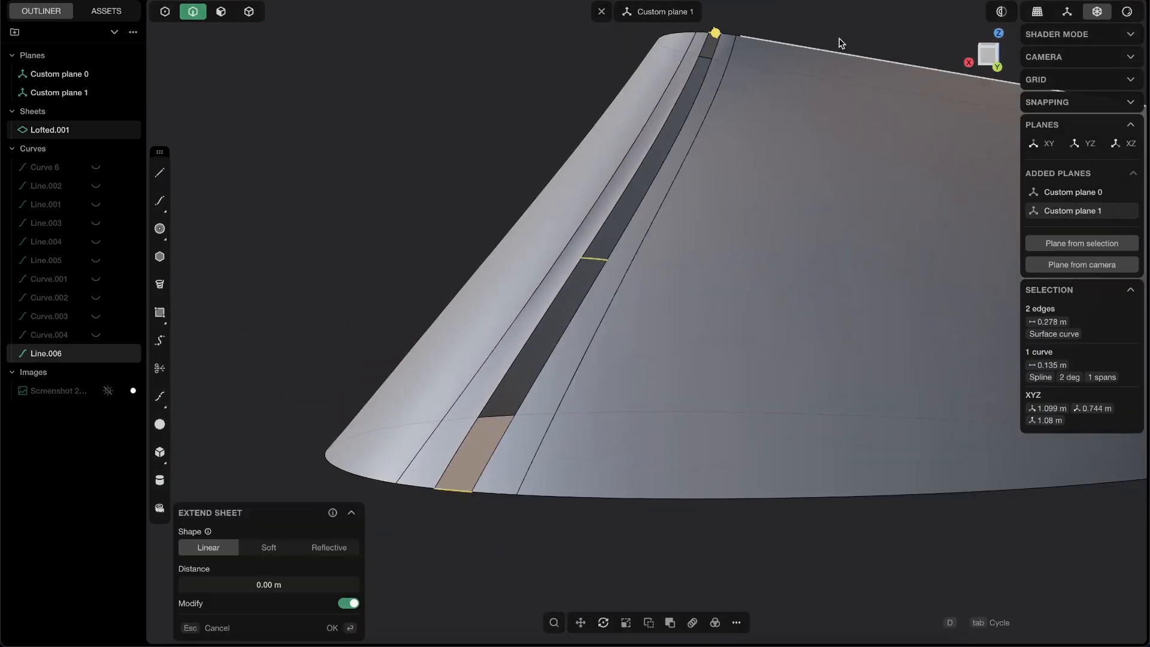
key(l)
key(Tab)
key(Tab)
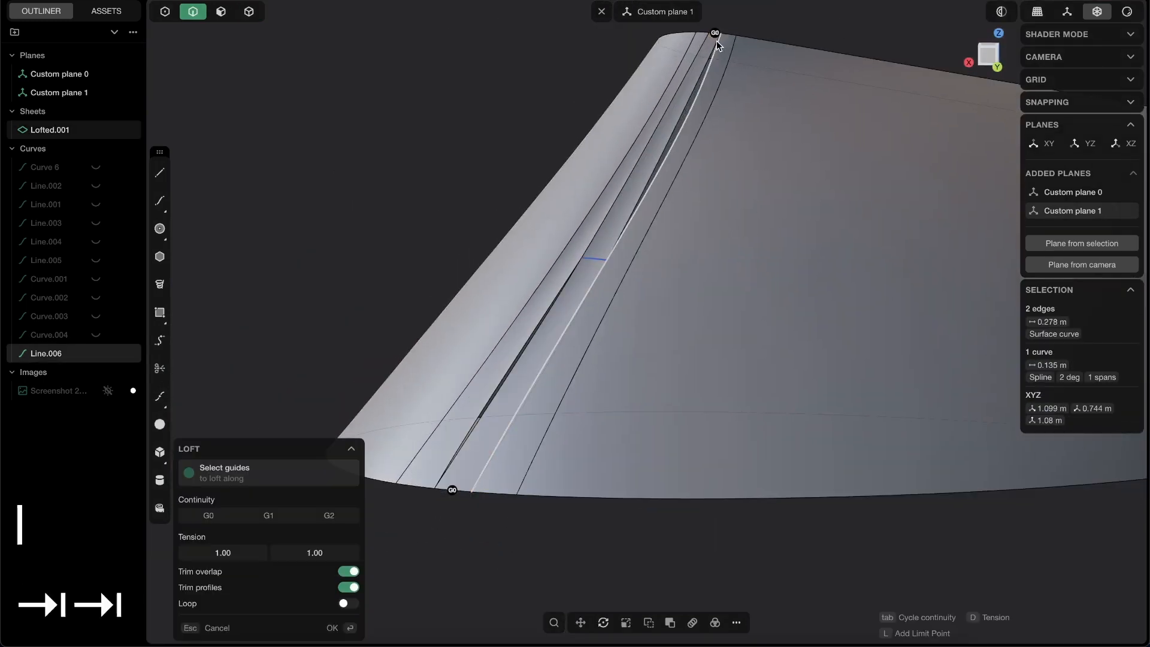
mouse_move(707, 42)
middle_down()
mouse_move(594, 263)
mouse_move(649, 233)
mouse_move(607, 261)
middle_up()
key(Tab)
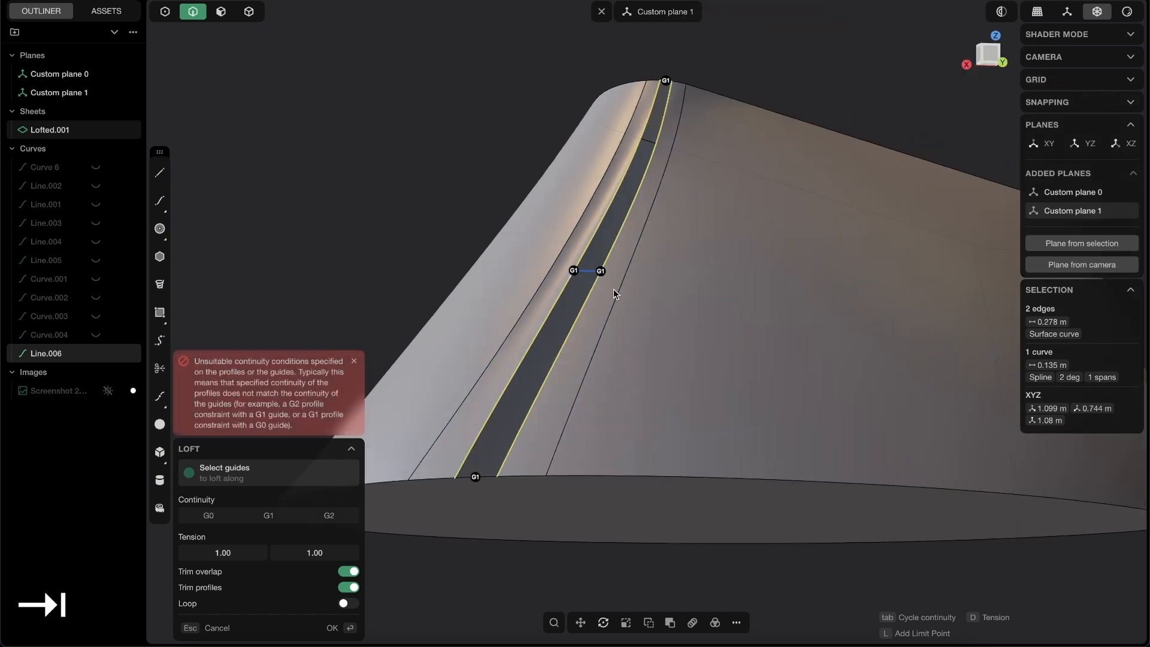
key(Tab)
key(Tab)
middle_drag(612, 215, 645, 307)
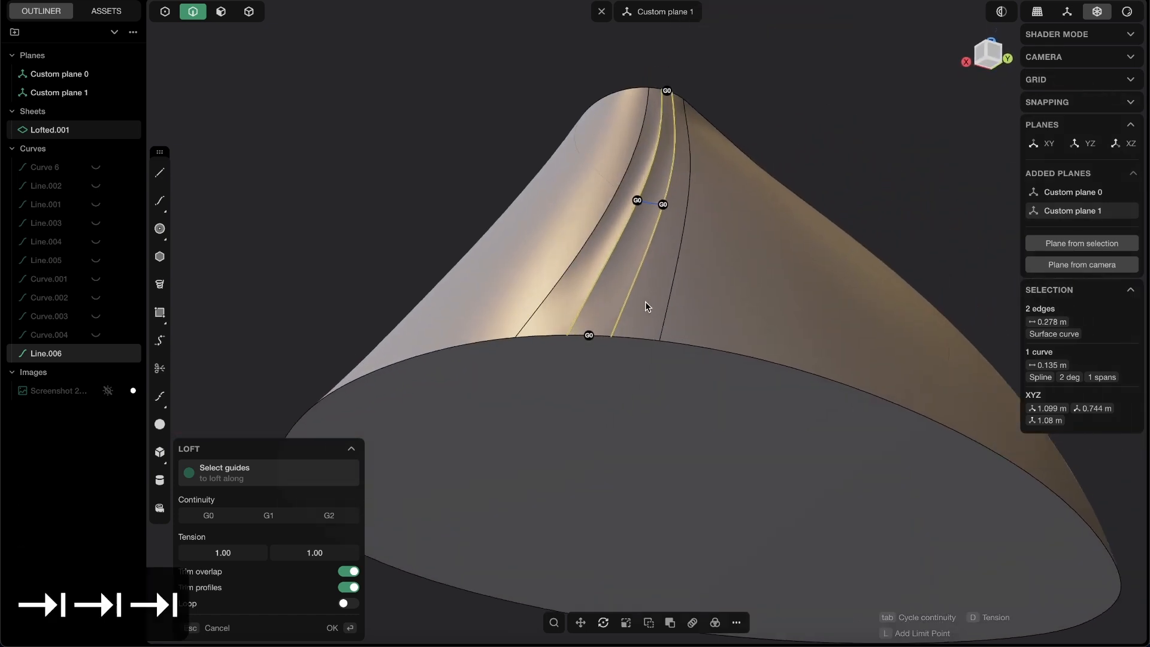
click(352, 629)
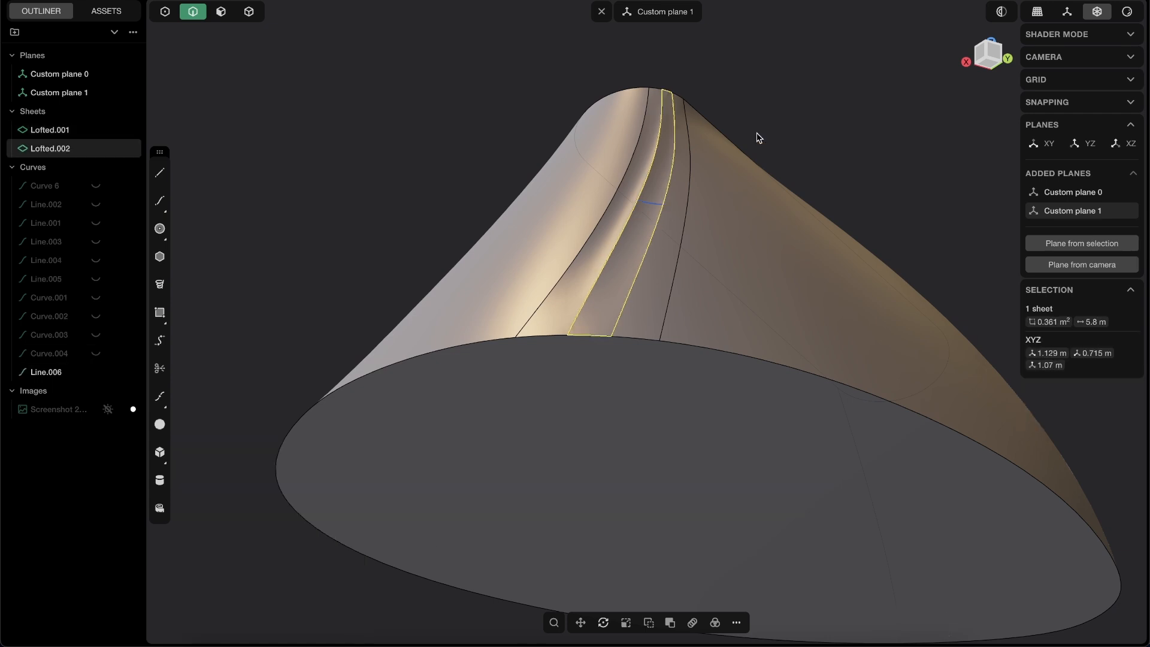
- Delete the cross curve, hide the edge lines and examine the two adjacent grooves from several angles
key(shift+e)
key(shift+e)
middle_drag(700, 247, 421, 190)
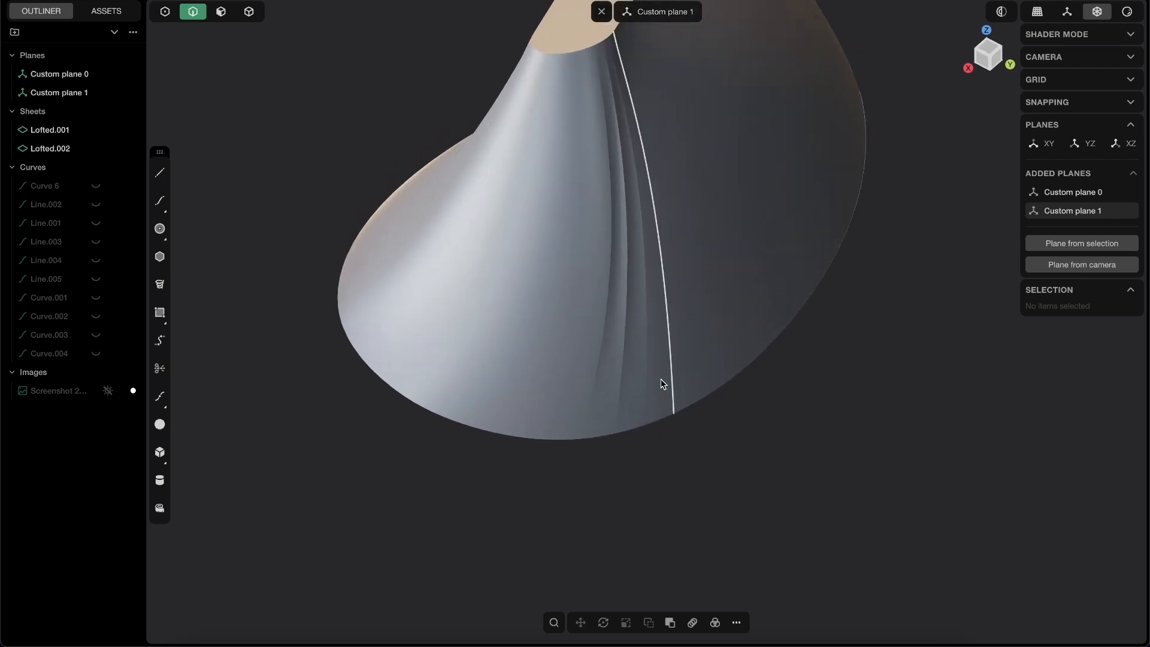
middle_drag(662, 202, 622, 311)
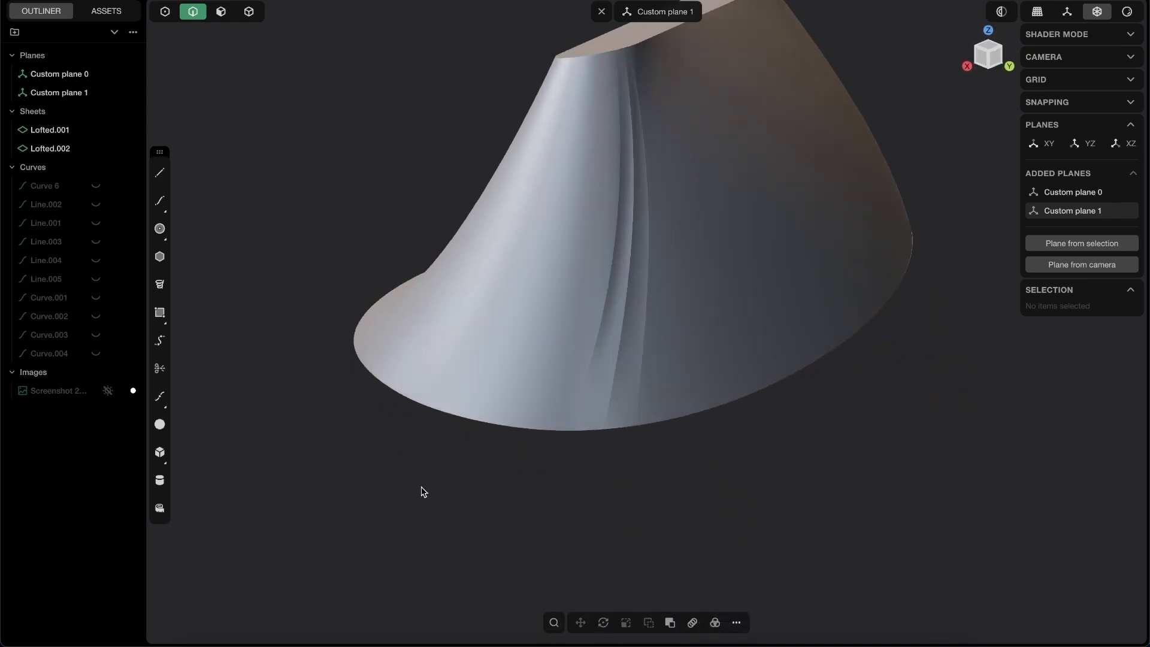
shift+middle_drag(660, 279, 628, 318)
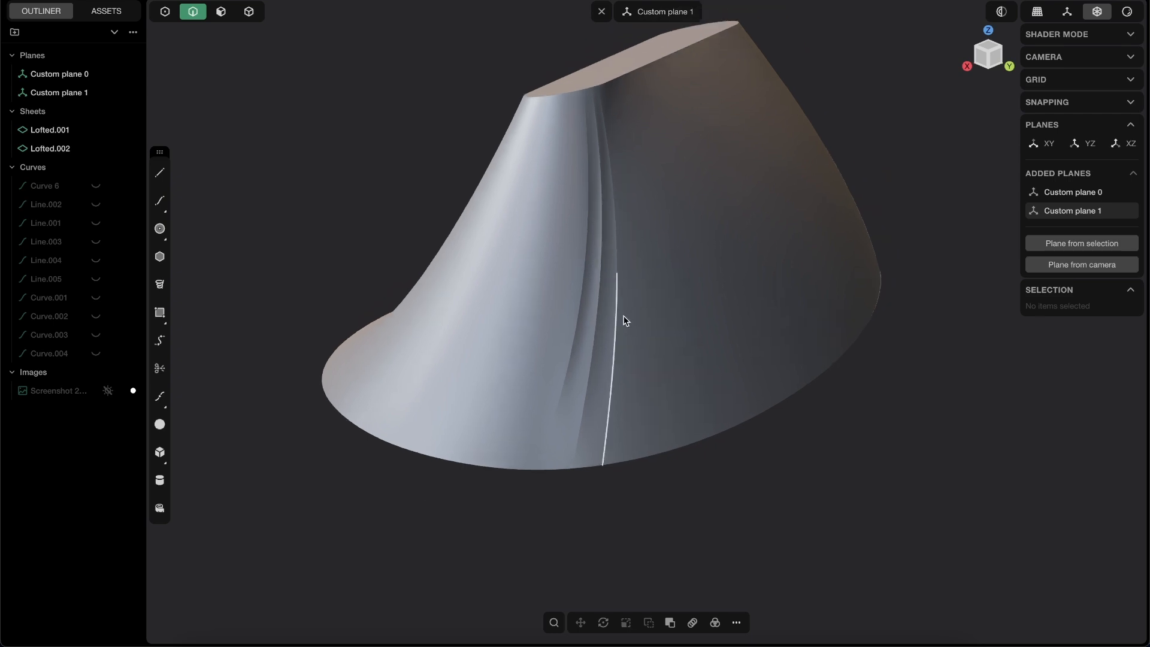
middle_drag(556, 416, 486, 554)
middle_drag(457, 411, 666, 264)
- Switch to the Logitech product page in the browser, enlarge the angled mouse photo to compare its grooves, and return to Plasticity
click(337, 644)
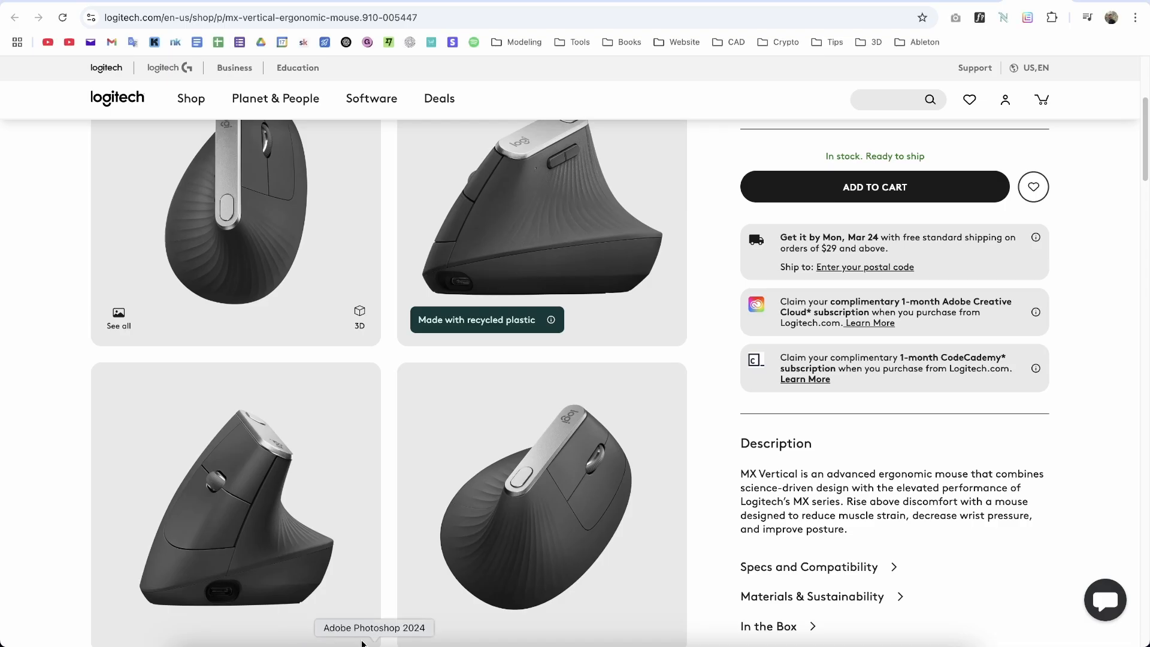
click(538, 566)
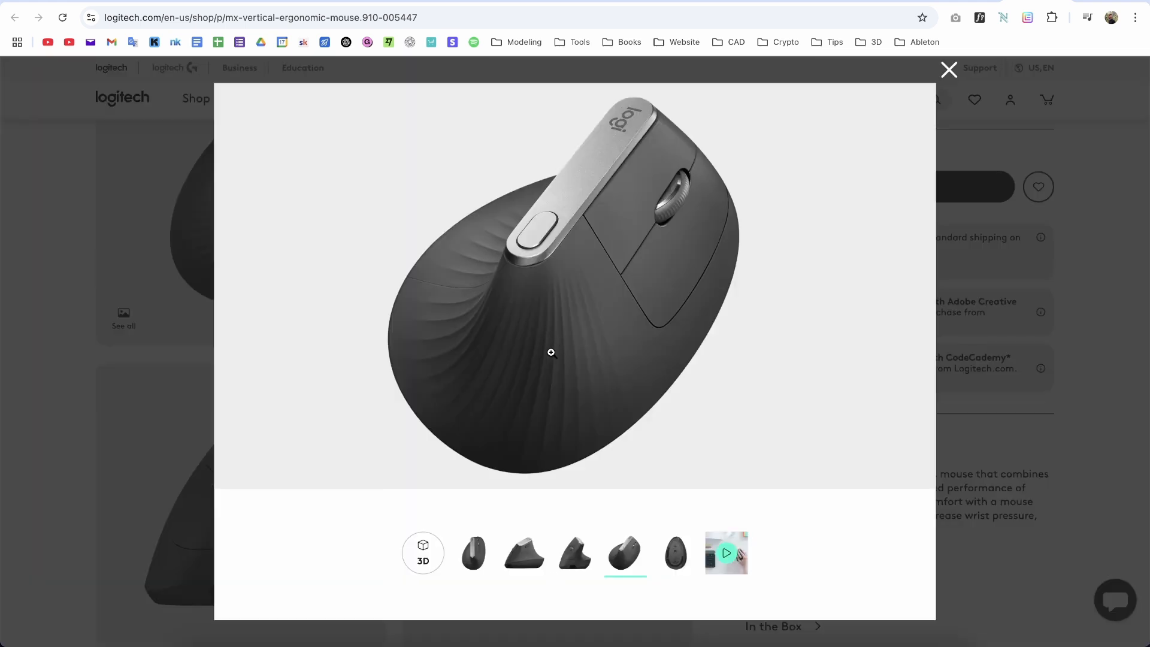
key(alt+Tab)
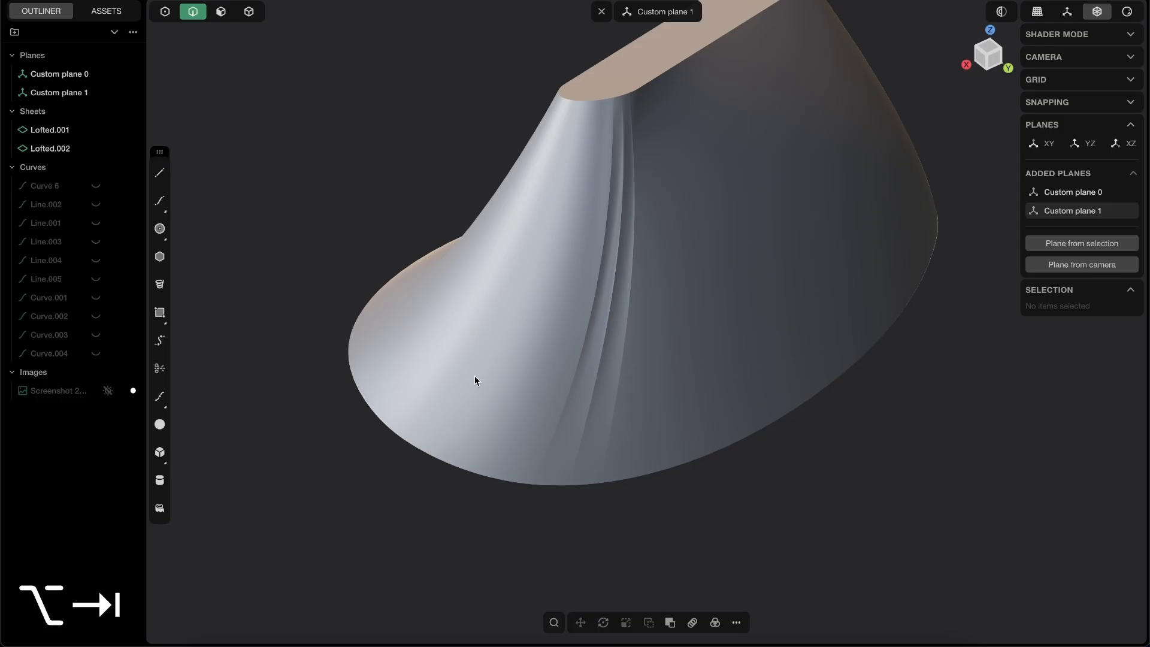
- Join the mouse body sheet and the second groove sheet into a single solid
middle_drag(618, 340, 607, 454)
scroll(580, 195, up, 3)
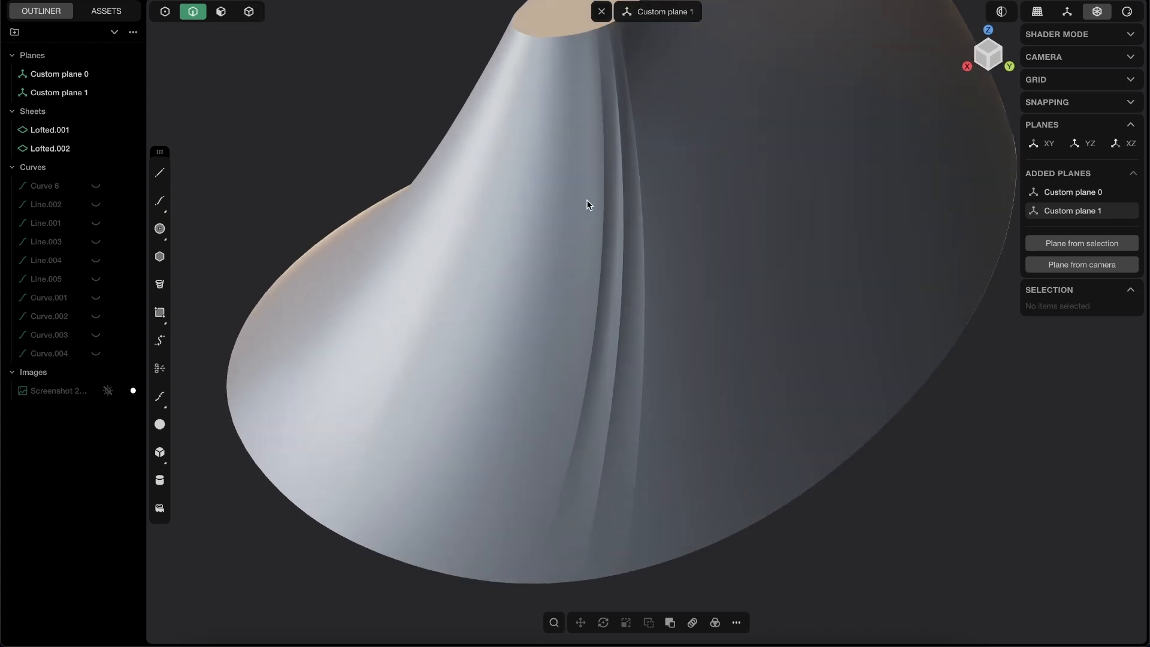
click(249, 12)
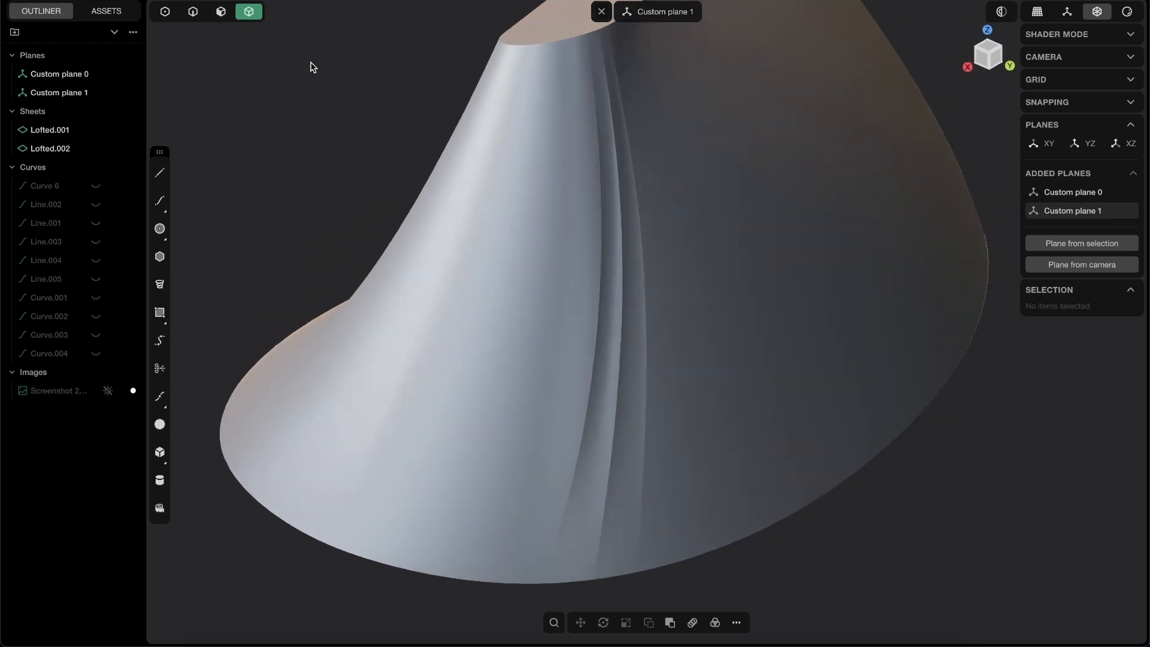
scroll(358, 117, down, 5)
shift+middle_drag(542, 339, 615, 450)
drag(719, 544, 342, 141)
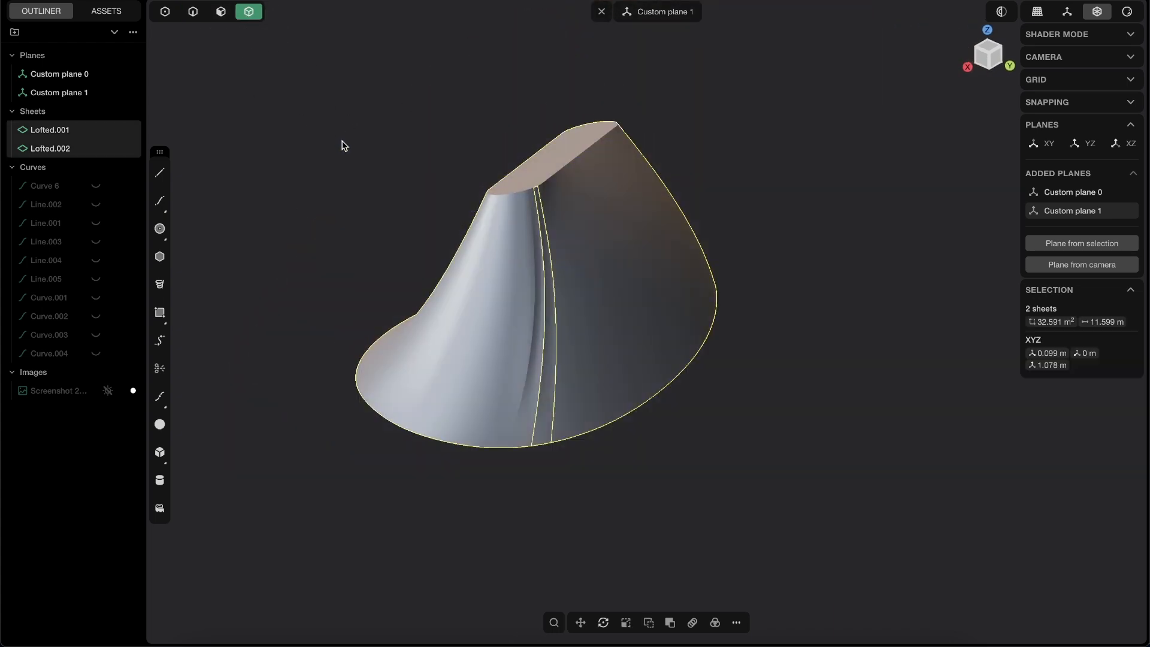
key(j)
key(shift+e)
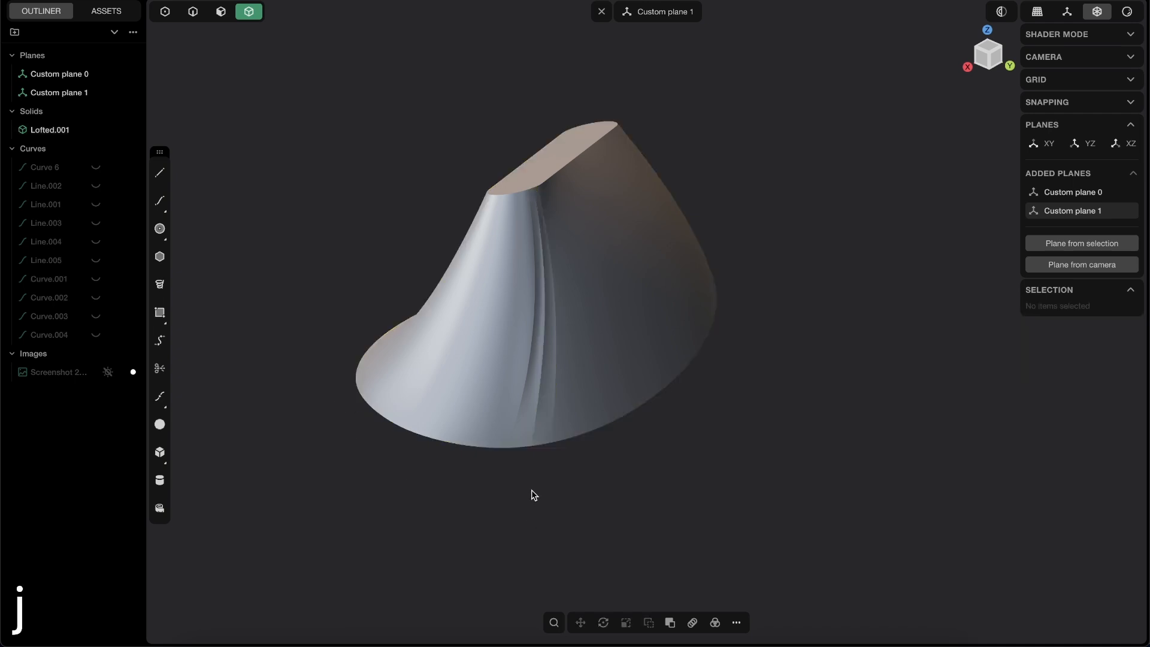
- Fillet both segments of the long outer groove edge bordering the broad front surface by about 0.056 m
middle_drag(534, 346, 564, 263)
scroll(565, 263, up, 5)
key(shift+e)
middle_drag(577, 323, 532, 346)
scroll(580, 295, up, 5)
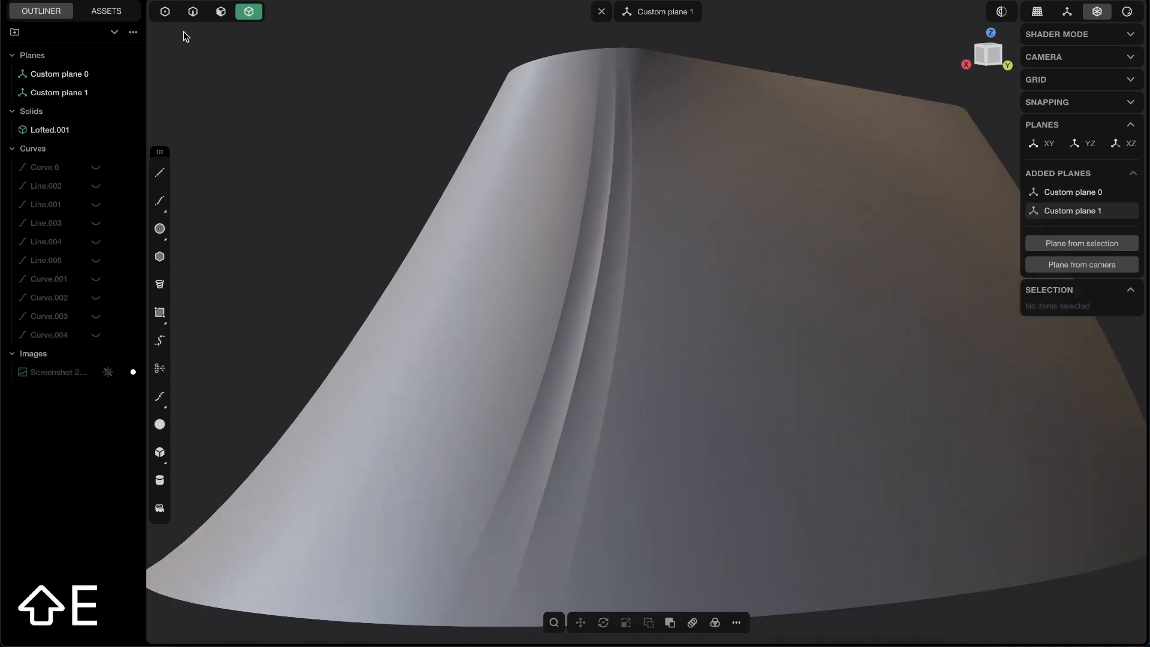
click(192, 12)
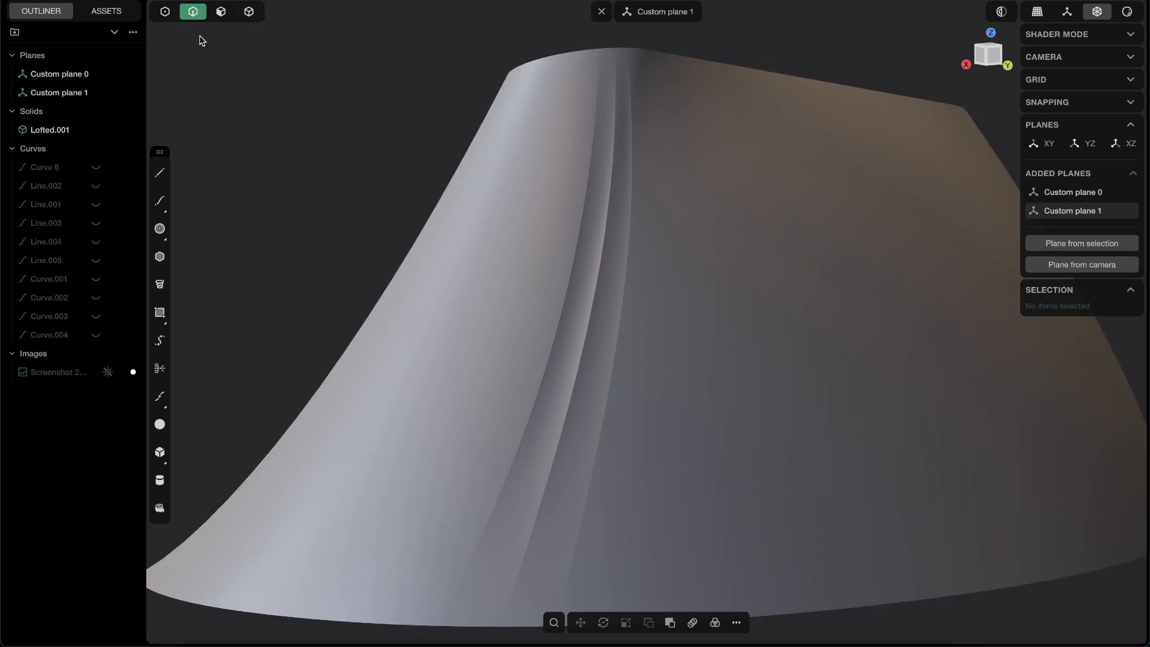
middle_drag(508, 319, 549, 255)
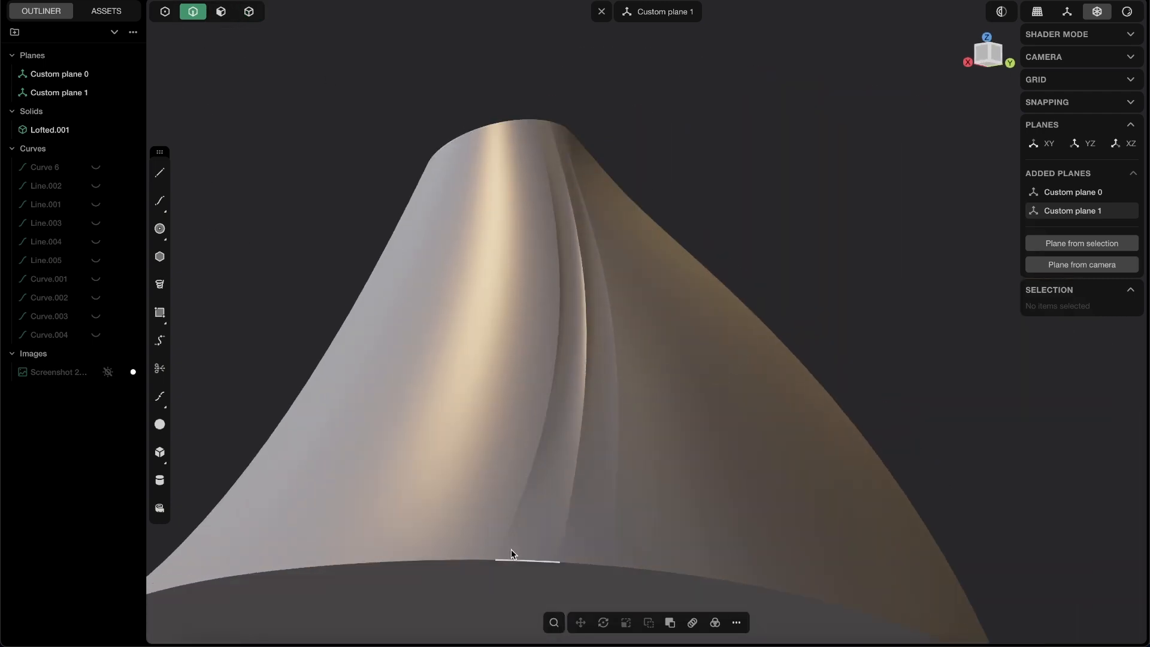
click(559, 344)
key(f)
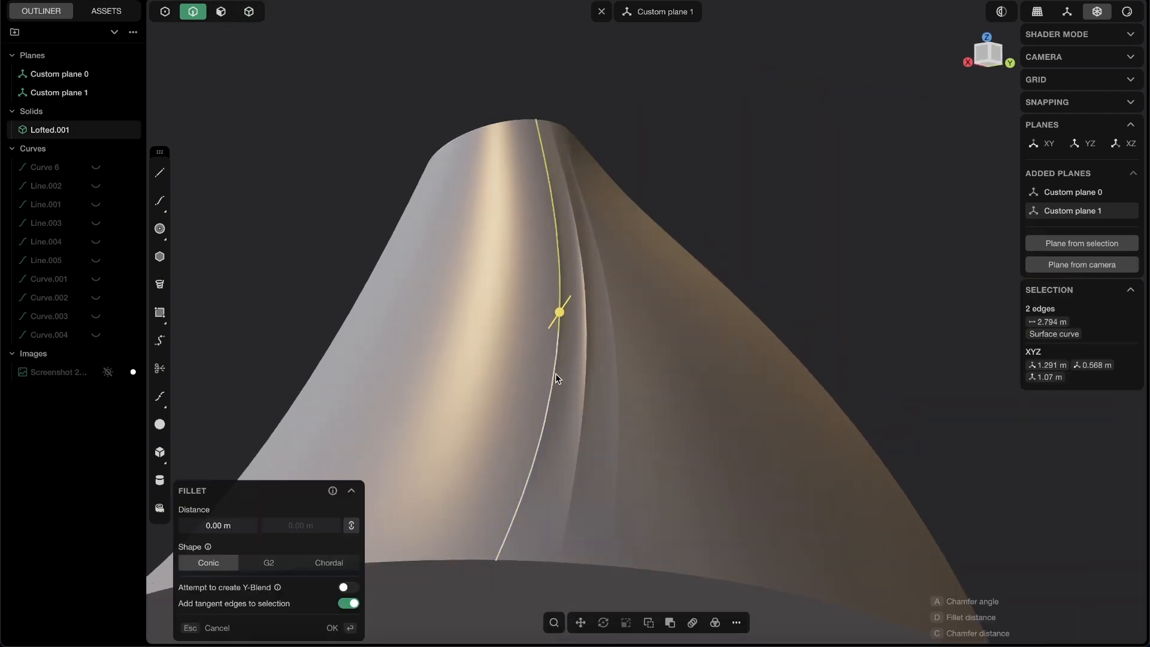
middle_drag(555, 377, 565, 311)
drag(565, 312, 573, 293)
key(shift+e)
scroll(581, 246, up, 5)
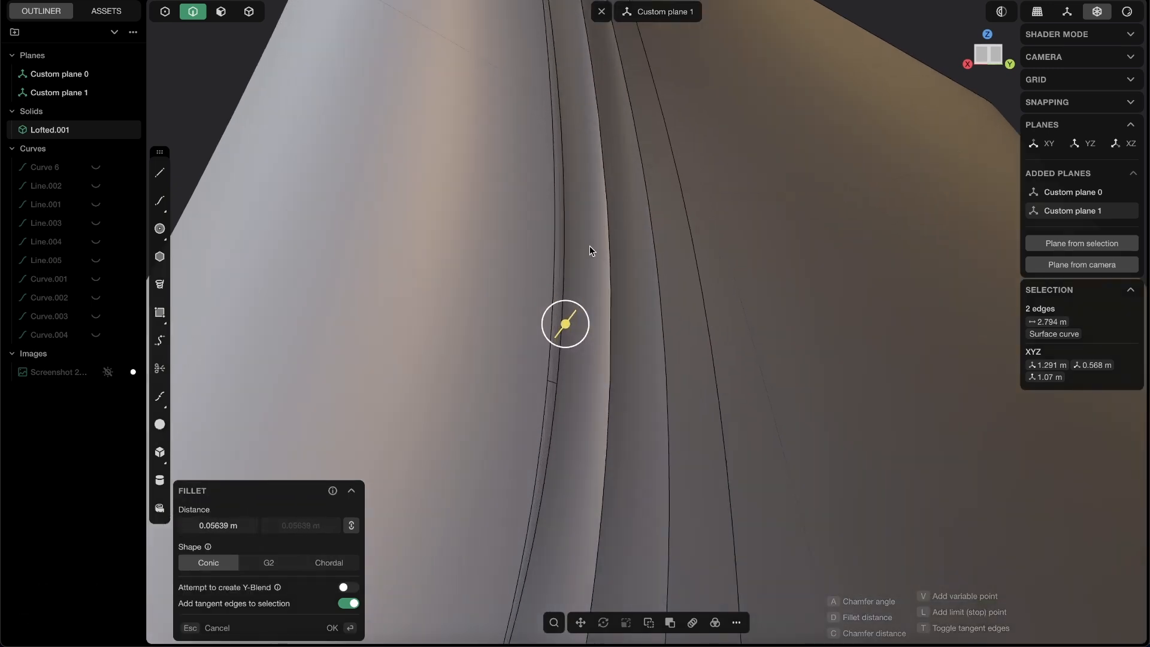
key(Return)
- Examine the filleted groove edge up close from several angles, with the edge lines shown and hidden
middle_drag(569, 288, 552, 310)
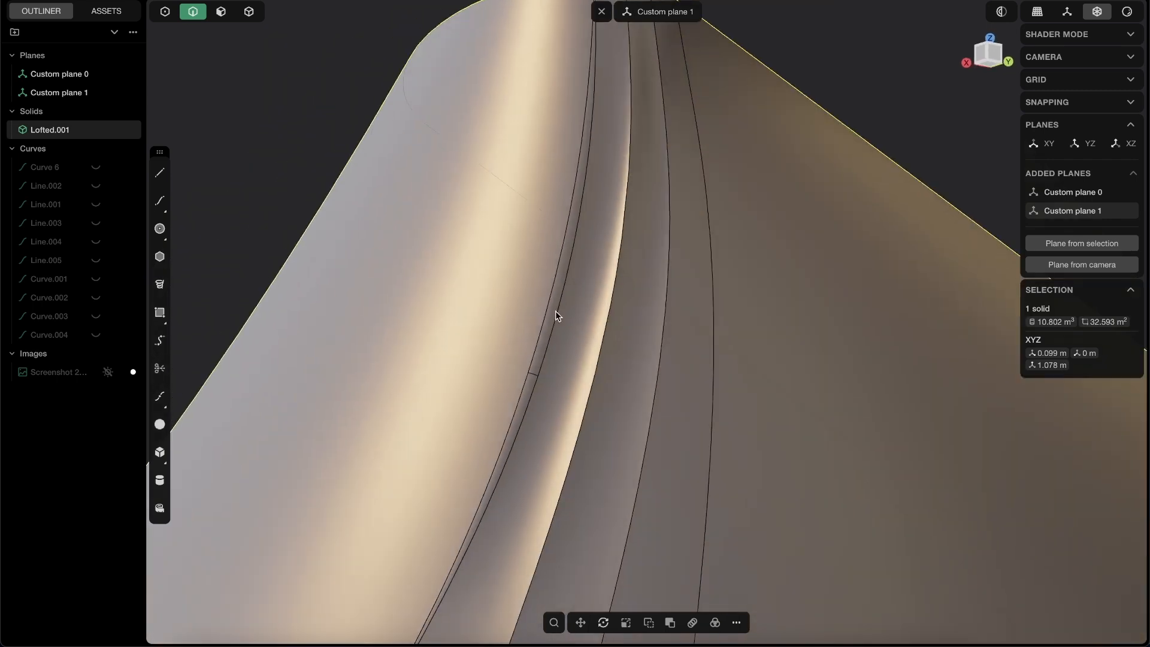
key(shift+e)
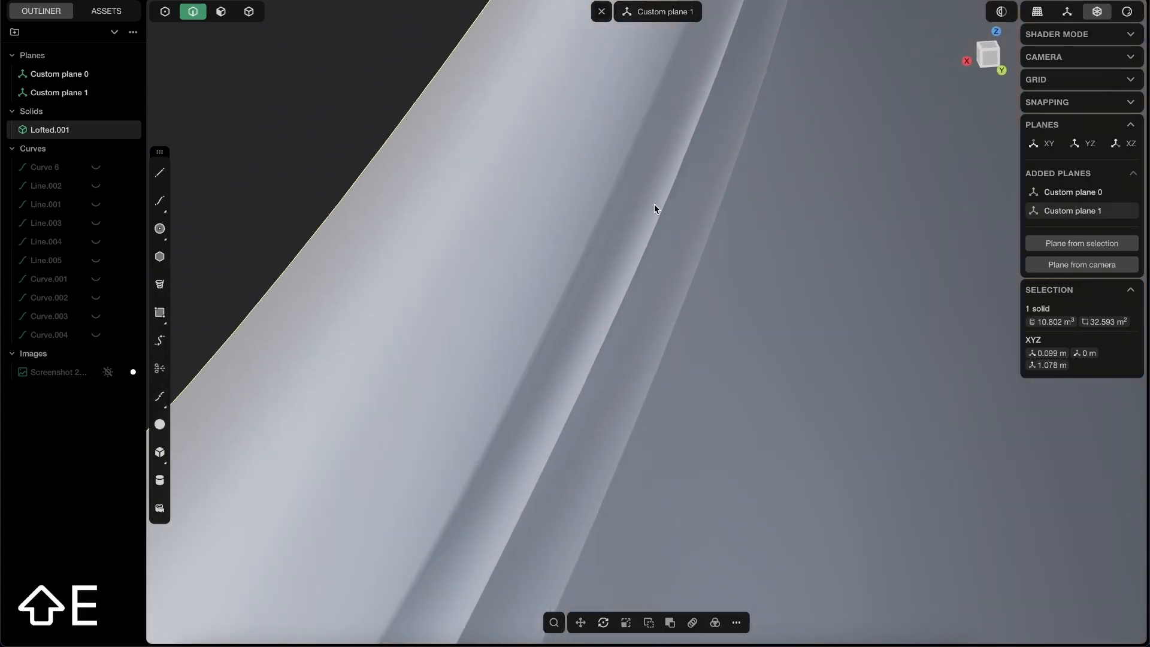
middle_drag(654, 208, 602, 201)
key(shift+e)
mouse_move(542, 236)
middle_down()
mouse_move(537, 185)
mouse_move(513, 262)
mouse_move(529, 245)
middle_up()
key(shift+e)
key(shift+e)
key(shift+e)
middle_drag(529, 285, 688, 126)
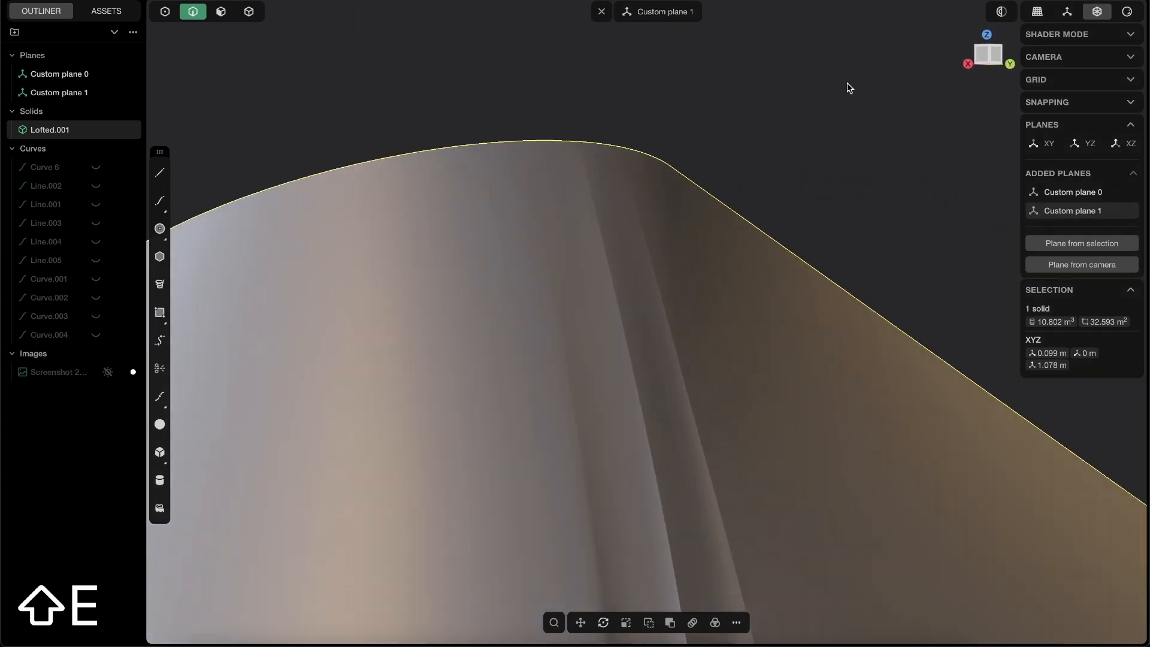
- Apply the red matcap to the body and examine how the grooves blend at the upper rim and the base
click(1128, 14)
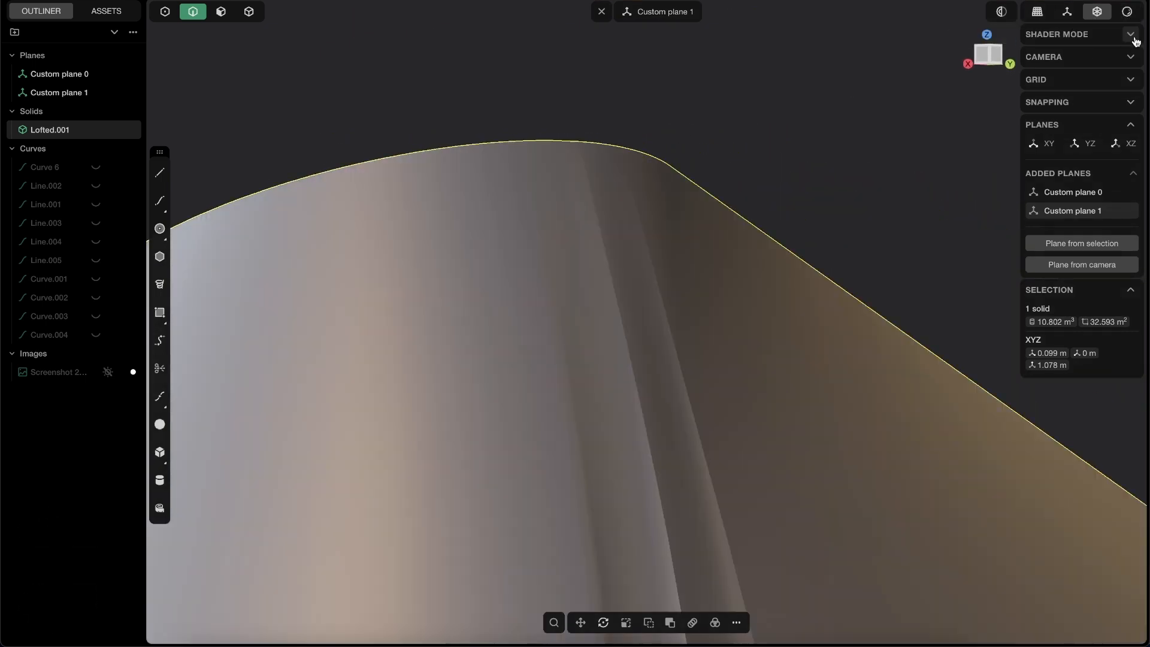
click(1130, 34)
click(1067, 57)
mouse_move(734, 204)
middle_down()
mouse_move(690, 172)
mouse_move(719, 196)
mouse_move(528, 190)
mouse_move(527, 236)
mouse_move(576, 290)
mouse_move(537, 208)
middle_up()
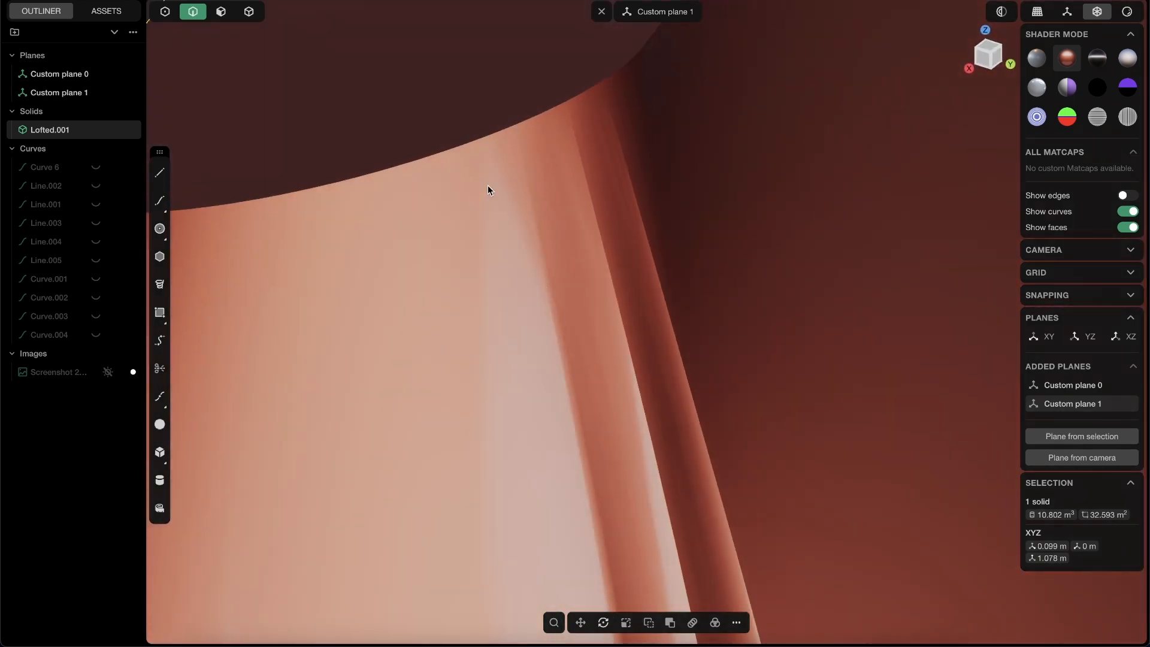
mouse_move(523, 222)
middle_down()
mouse_move(529, 170)
mouse_move(510, 195)
middle_up()
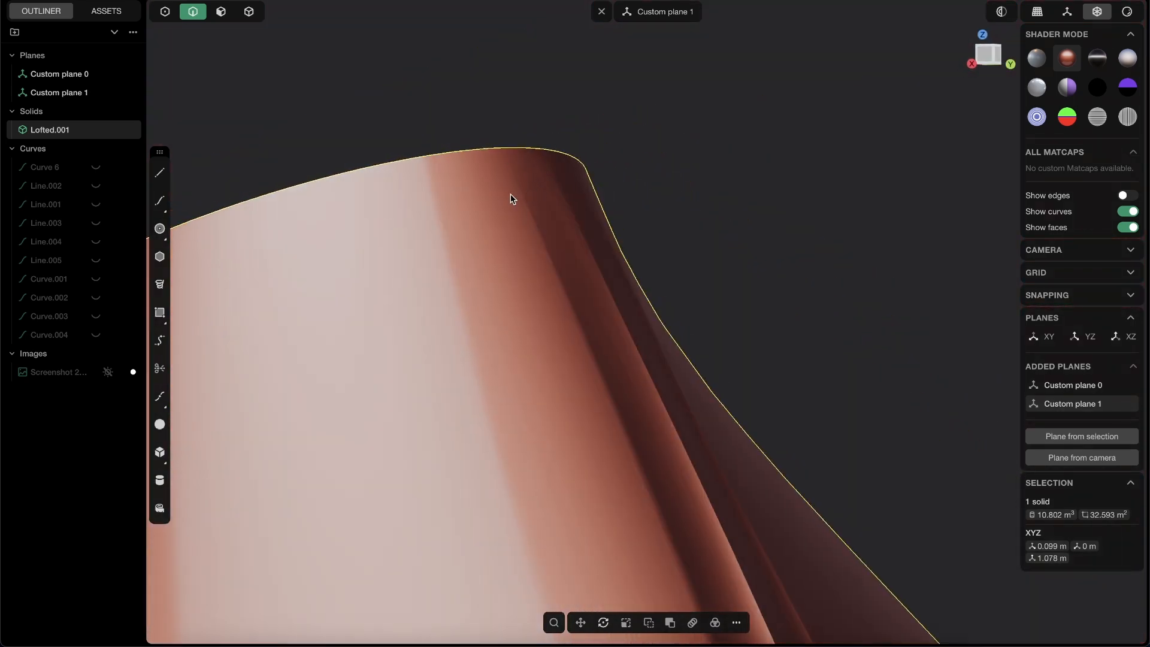
middle_drag(650, 151, 501, 171)
shift+middle_drag(623, 323, 598, 142)
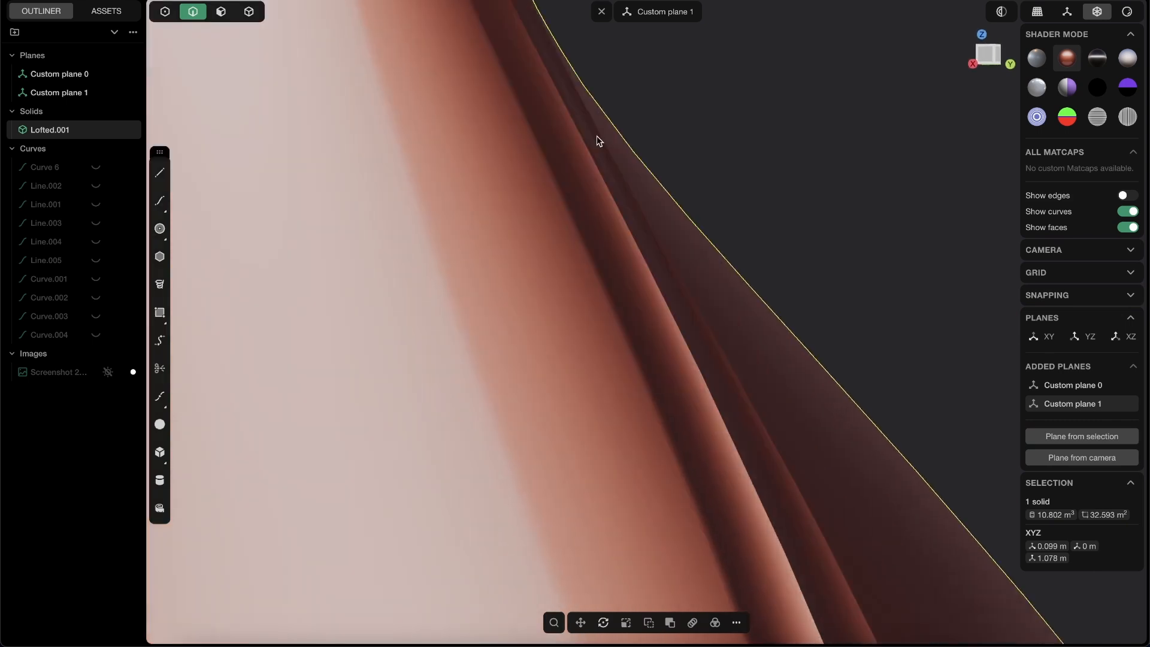
scroll(703, 429, down, 5)
shift+middle_drag(702, 429, 731, 380)
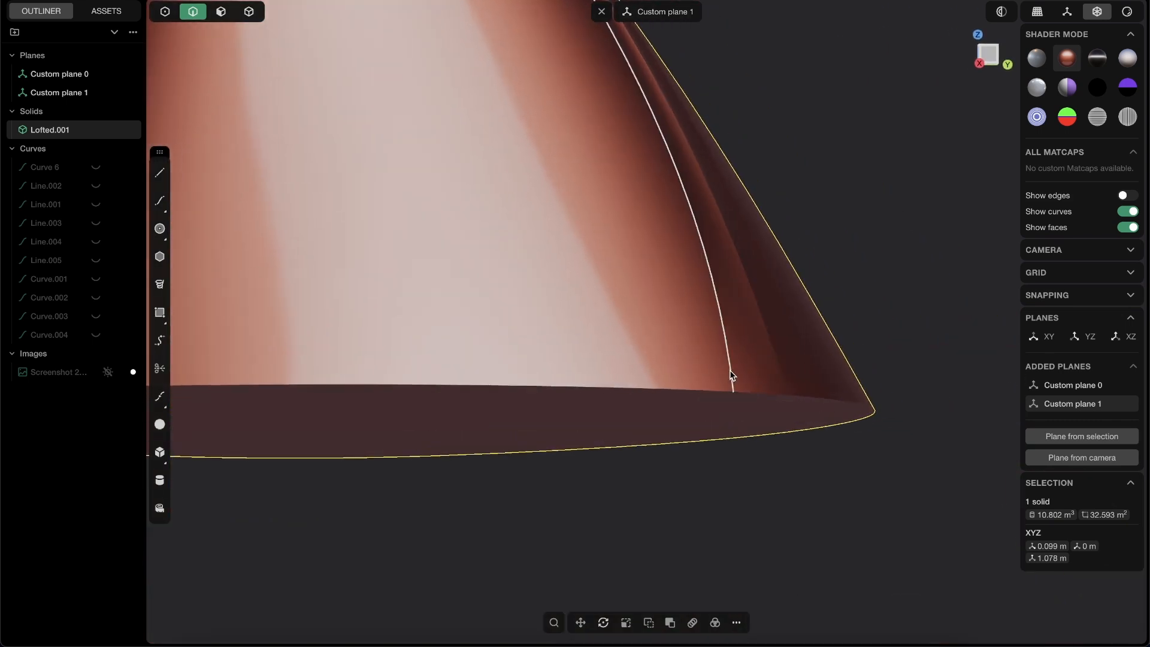
mouse_move(765, 535)
middle_down()
mouse_move(826, 385)
mouse_move(811, 403)
middle_up()
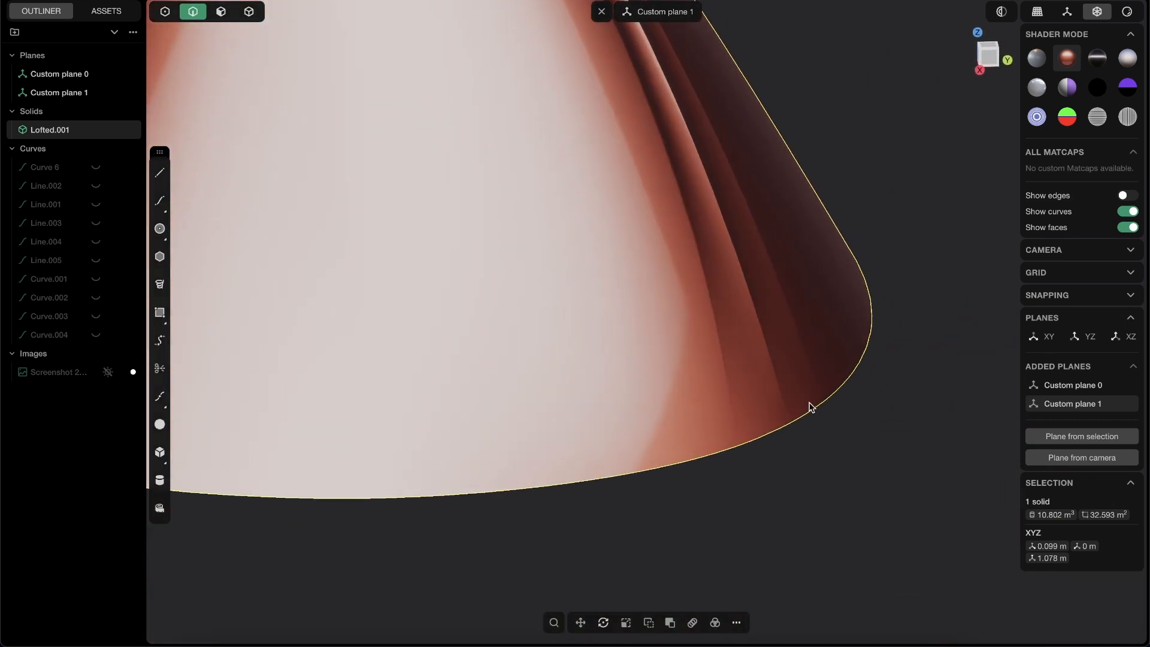
key(shift+e)
middle_drag(734, 377, 690, 215)
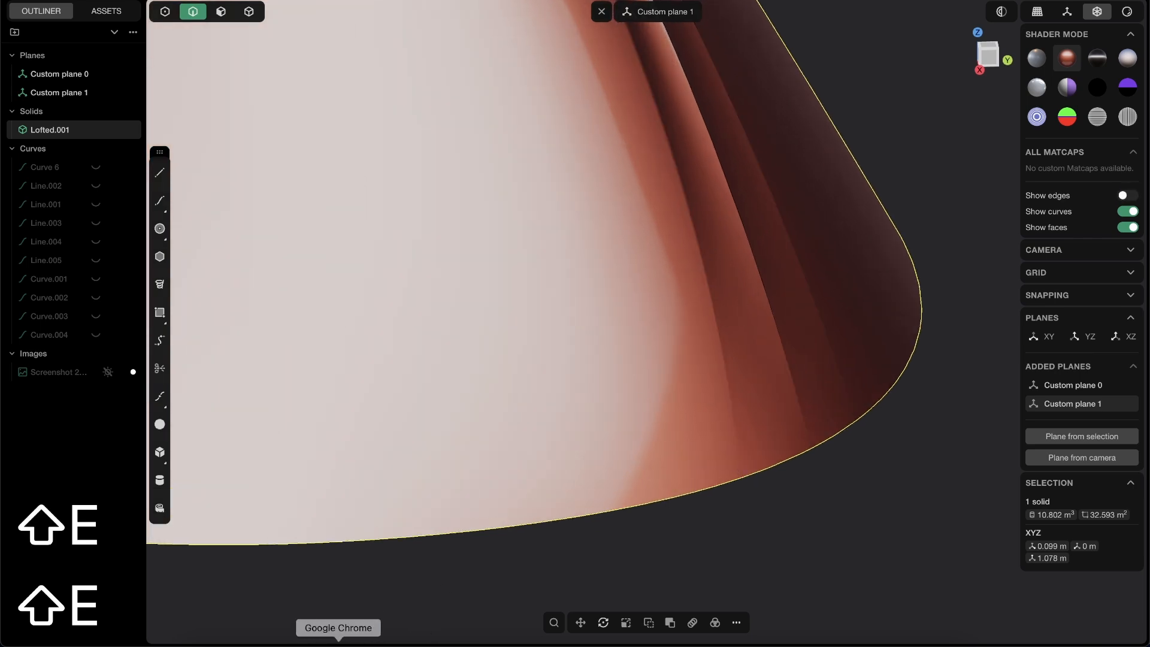
- Switch to the Logitech product page in the browser, compare the mouse photos for their groove shapes, and return to Plasticity
click(354, 644)
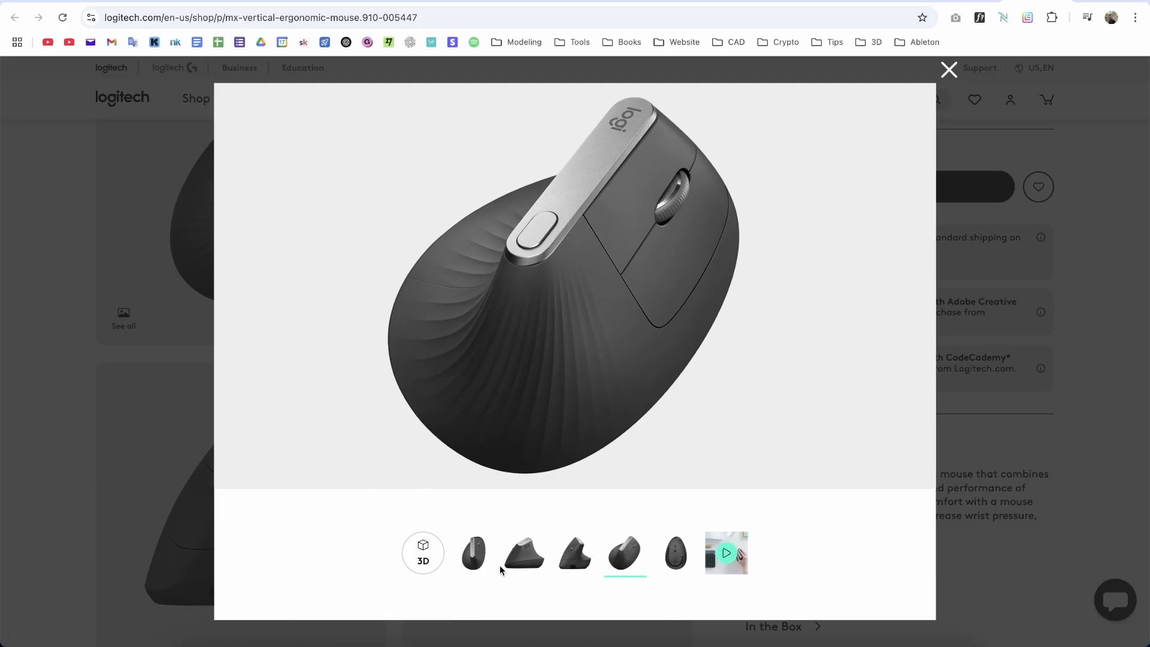
click(479, 557)
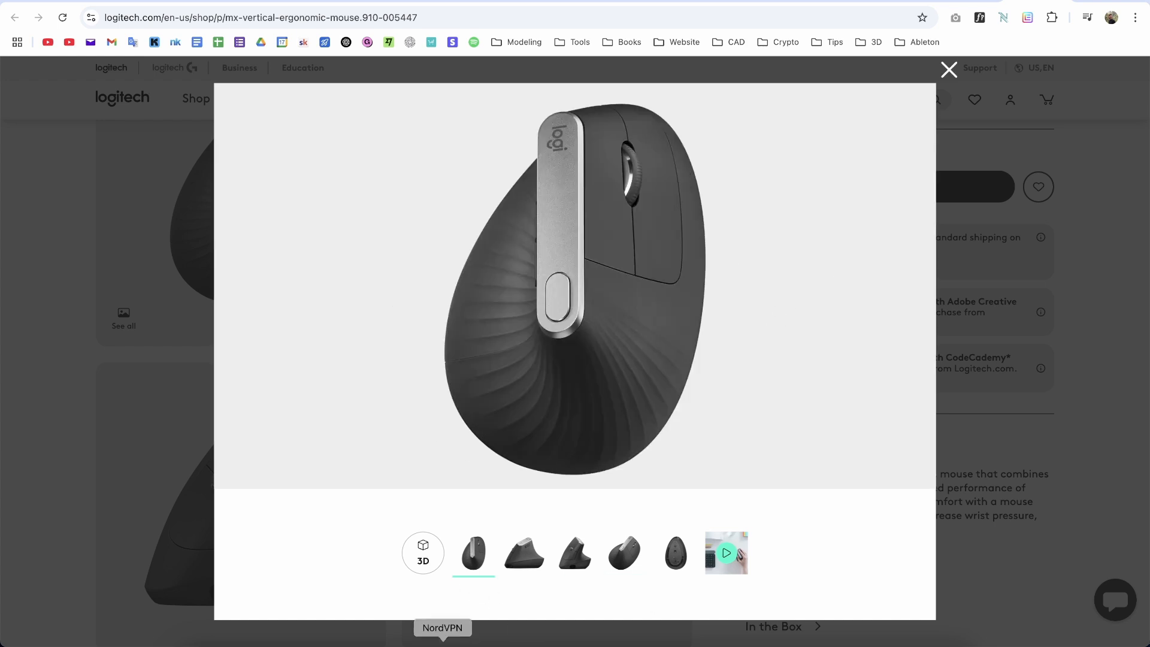
click(590, 564)
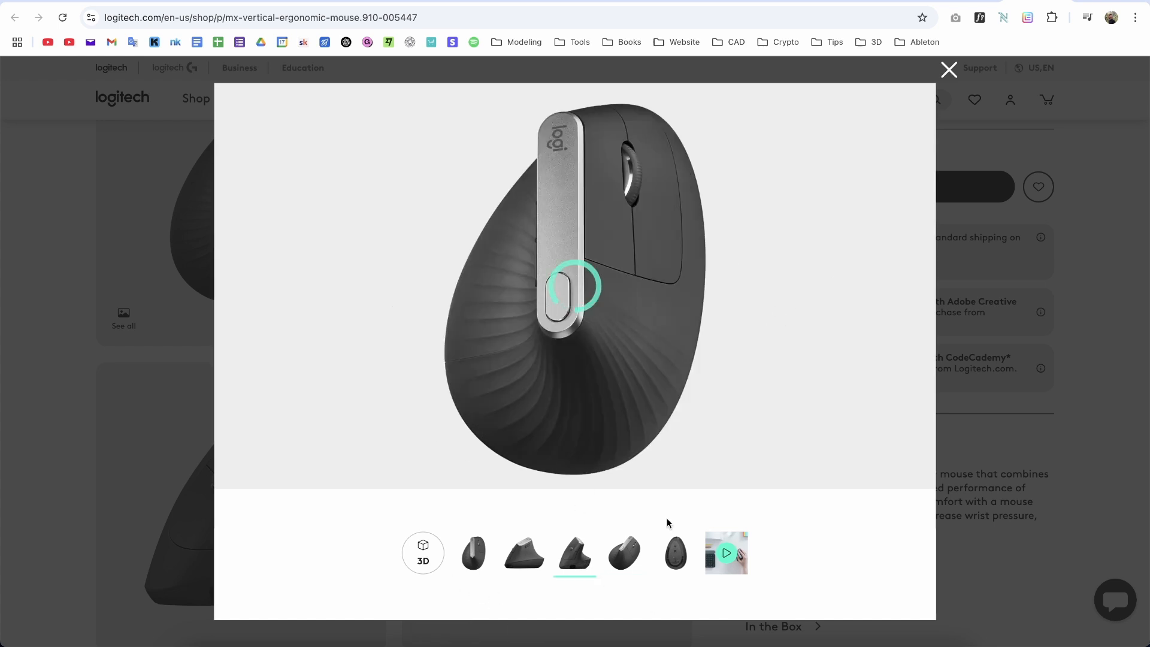
click(615, 569)
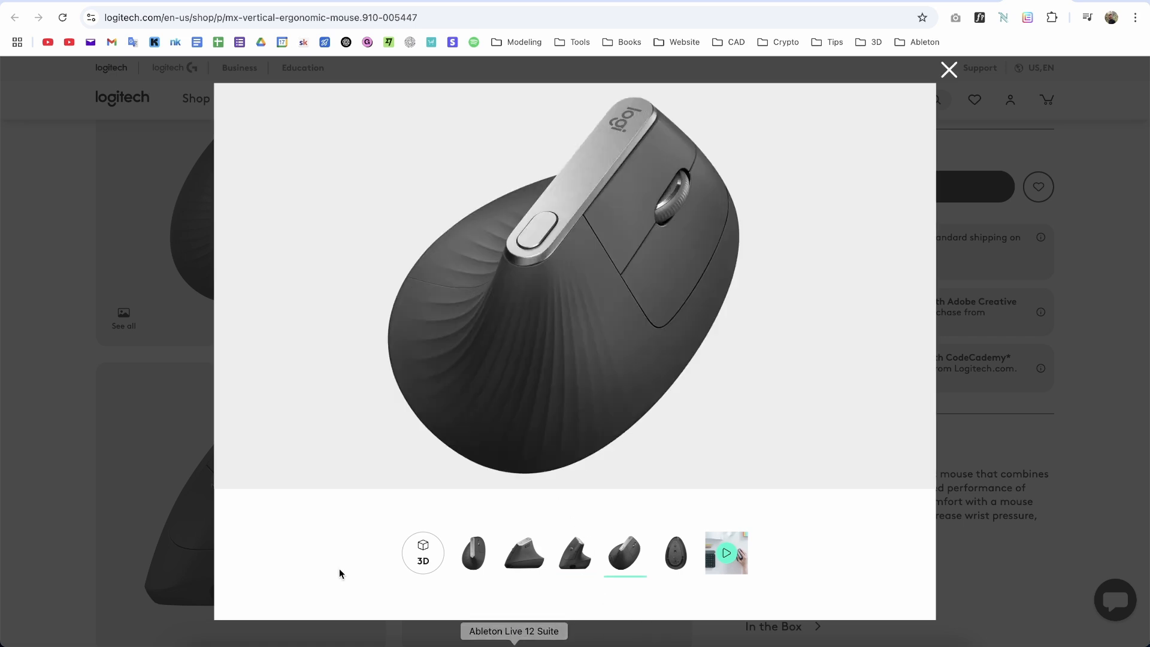
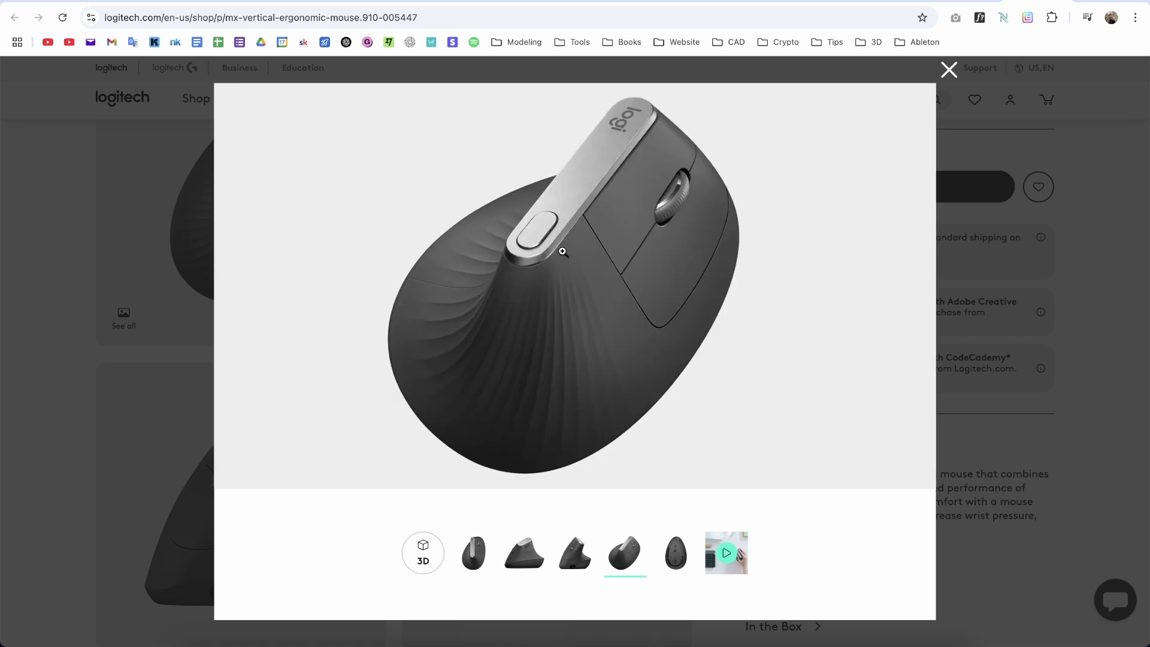
key(alt+Tab)
- Apply the pale blue-white matcap and show the edge lines to inspect the filleted groove along its full length
middle_drag(648, 333, 595, 436)
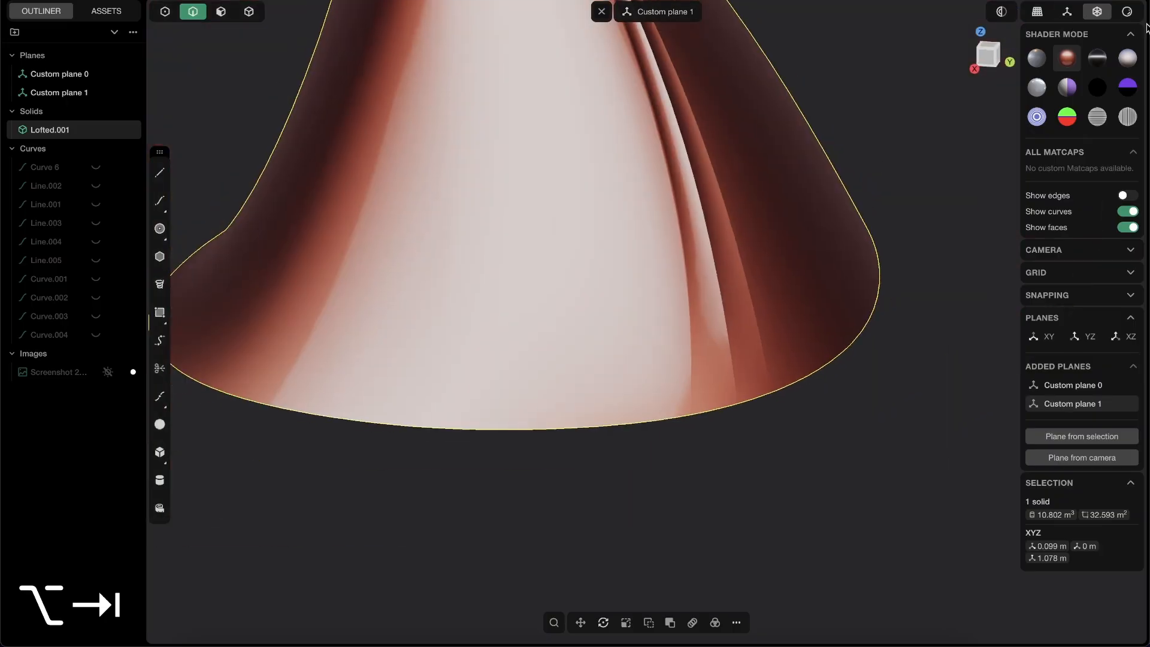
click(1127, 58)
click(1130, 34)
shift+middle_drag(700, 204, 638, 357)
key(shift+e)
middle_drag(655, 293, 665, 246)
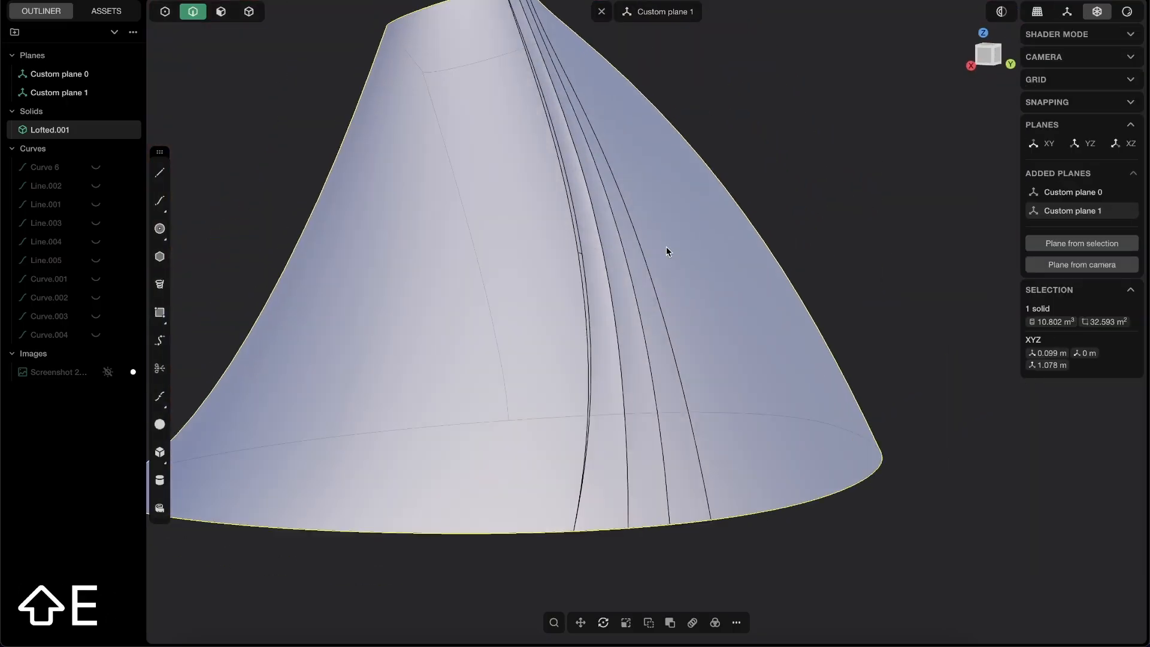
- Undo the groove edge fillet and clear the selection
key(super+z)
key(super+z)
key(Escape)
- Delete the flat bottom and top faces of the mouse body to turn it into an open sheet
shift+middle_drag(564, 245, 727, 246)
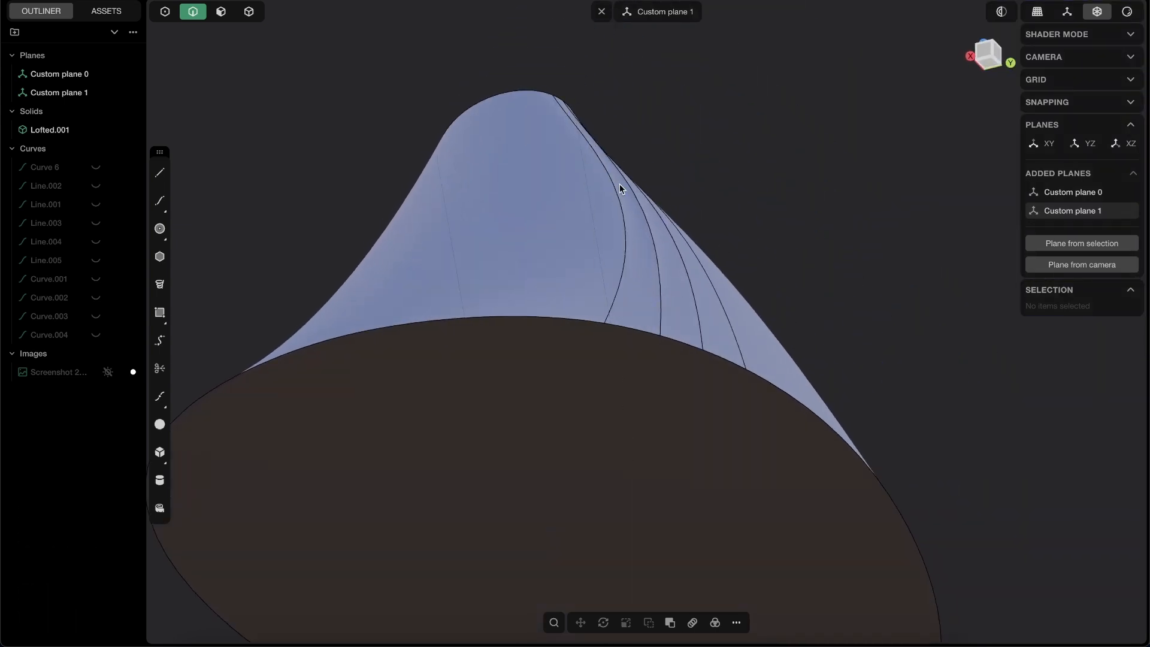
middle_drag(598, 359, 625, 187)
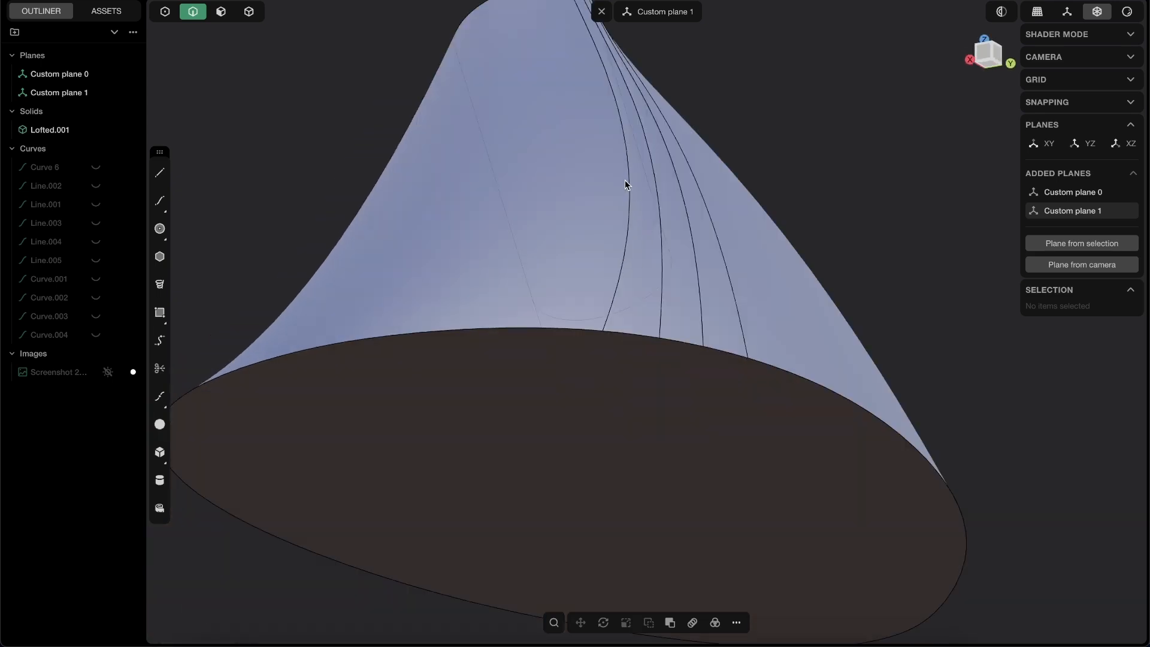
middle_drag(623, 156, 685, 223)
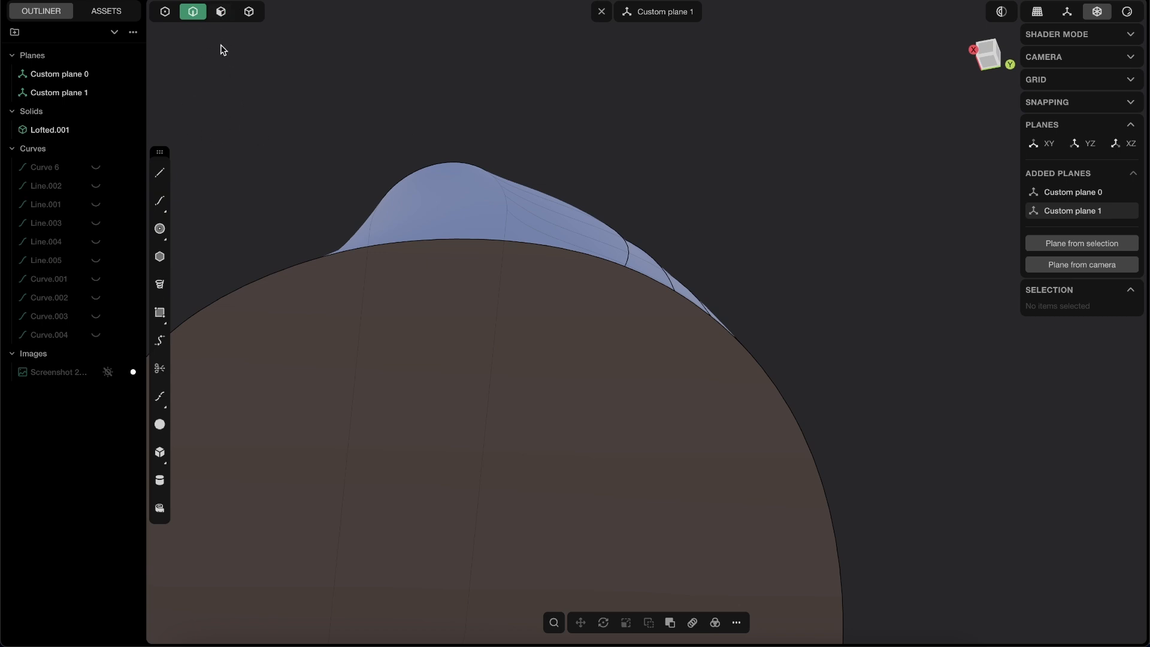
key(3)
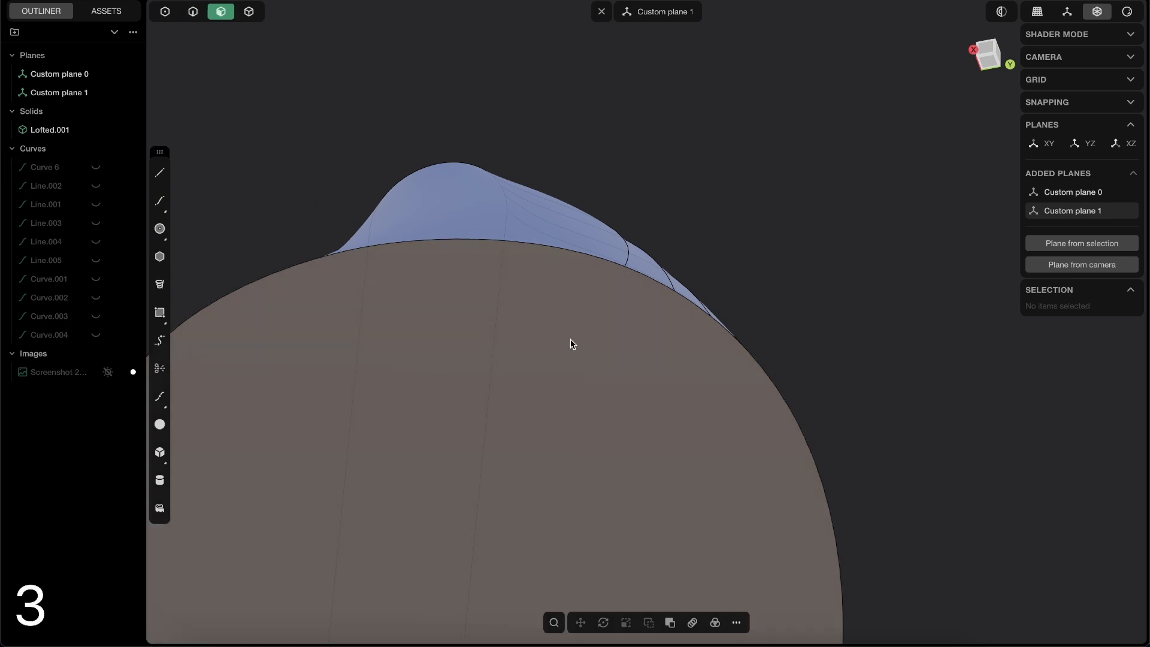
click(570, 341)
middle_drag(419, 240, 465, 311)
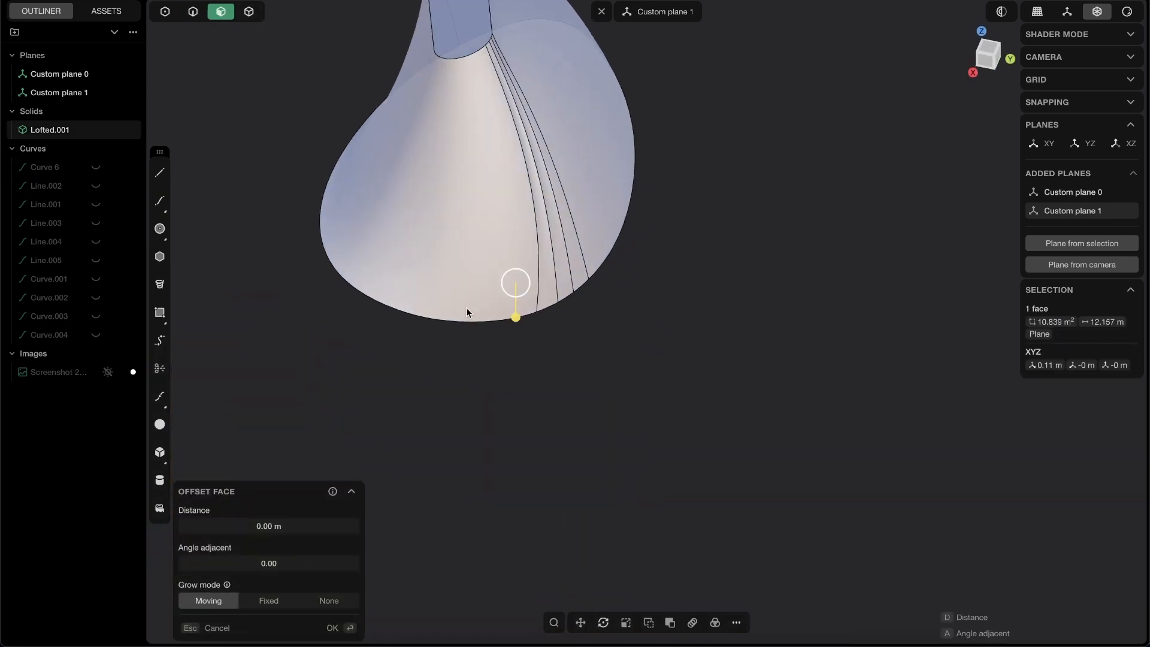
middle_drag(469, 24, 651, 230)
key(shift+x)
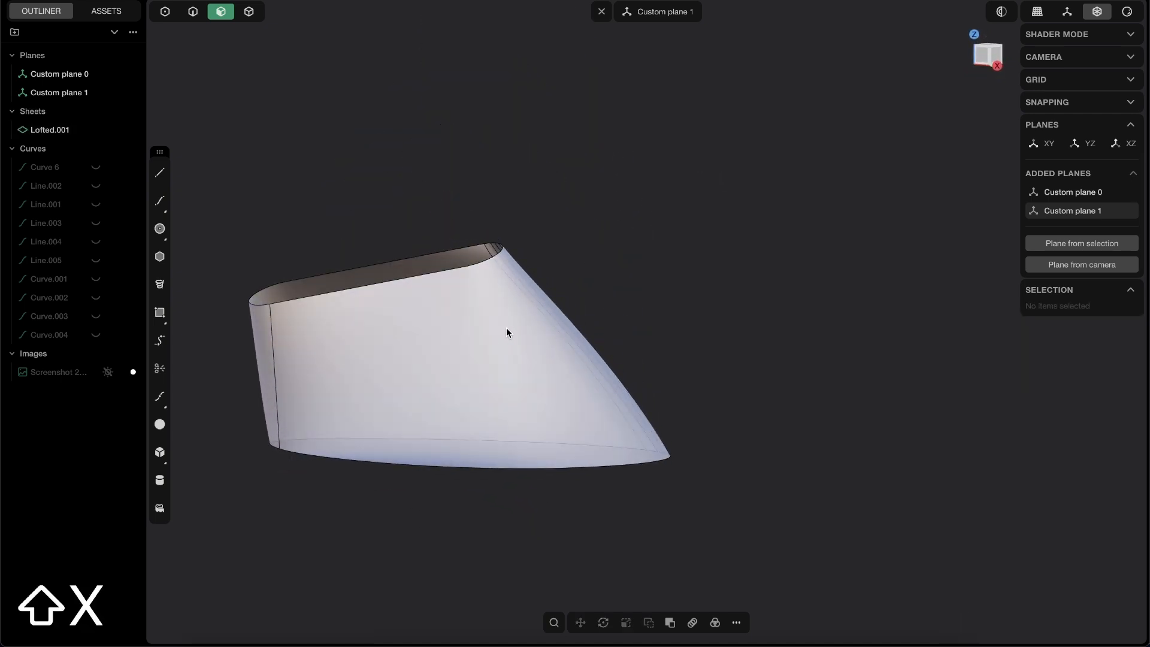
- Examine the open sheet and its grooves from above and the side, toggling the edge lines
middle_drag(505, 328, 541, 253)
shift+middle_drag(524, 338, 444, 283)
middle_drag(532, 293, 586, 370)
scroll(496, 333, up, 5)
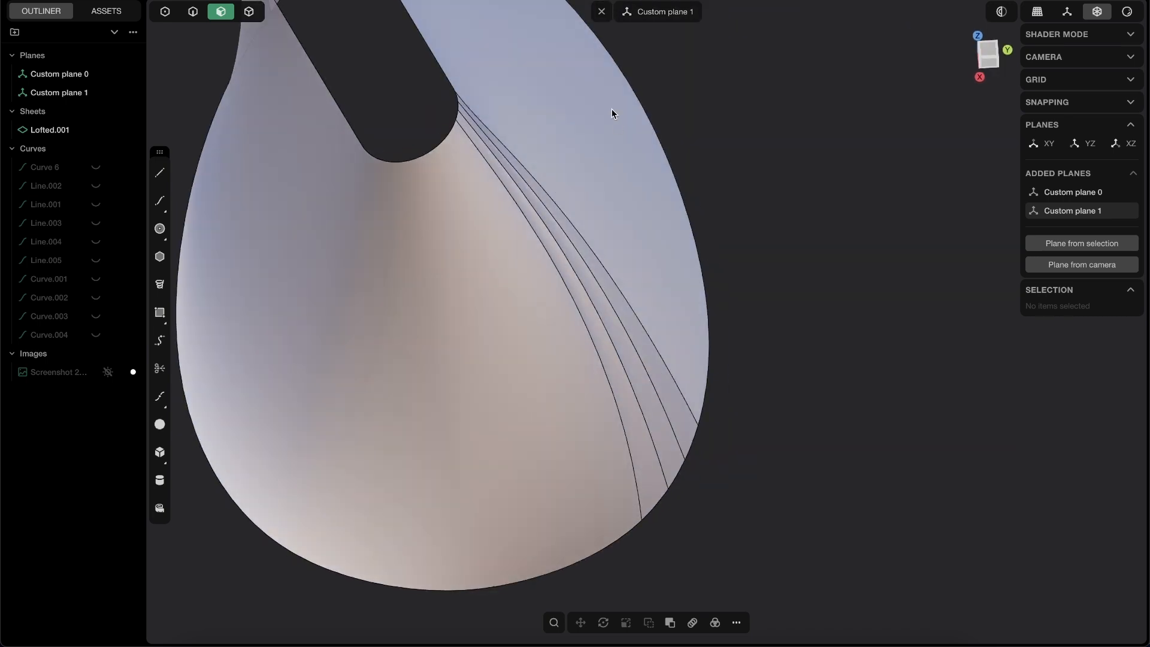
shift+middle_drag(405, 371, 579, 567)
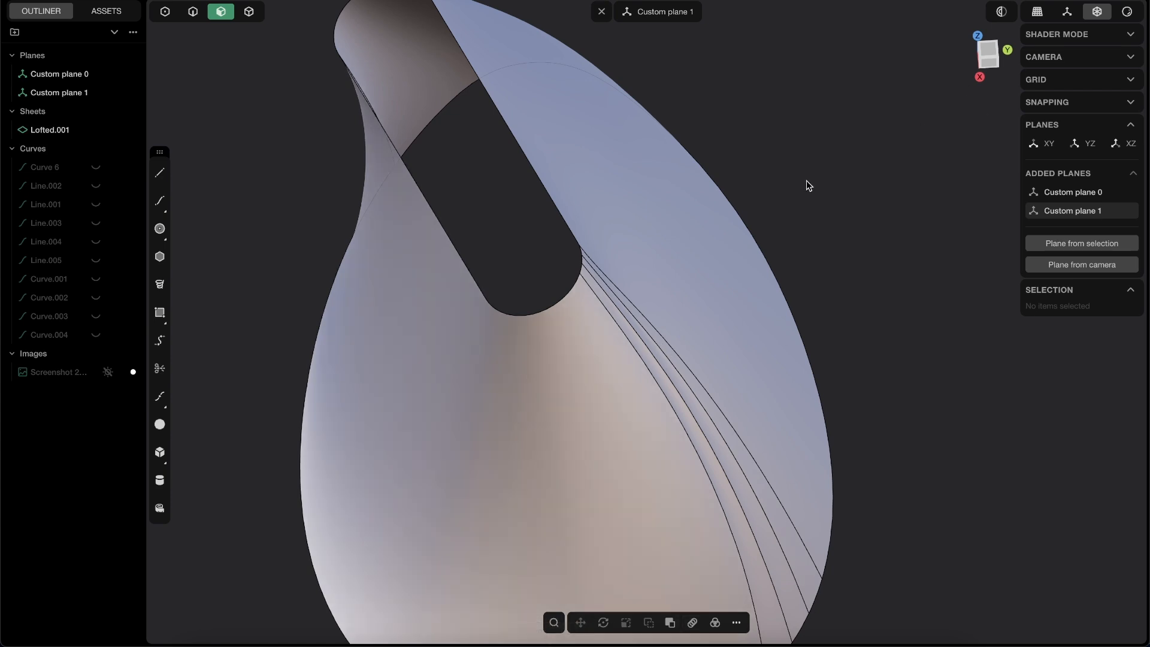
middle_drag(642, 389, 450, 307)
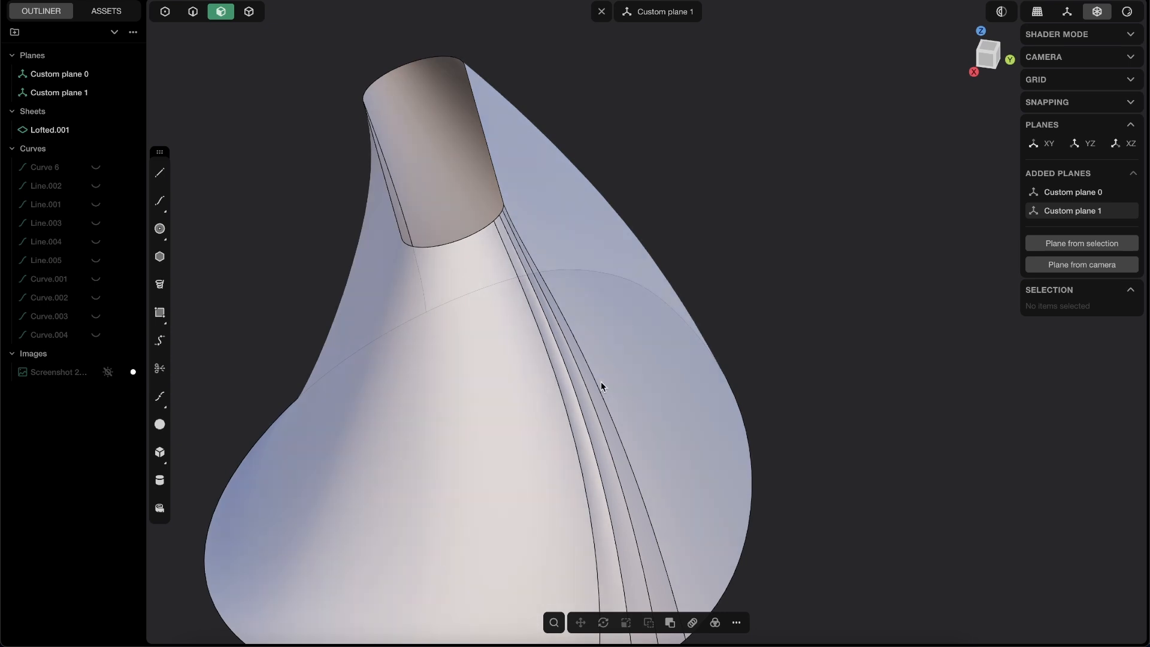
key(shift+e)
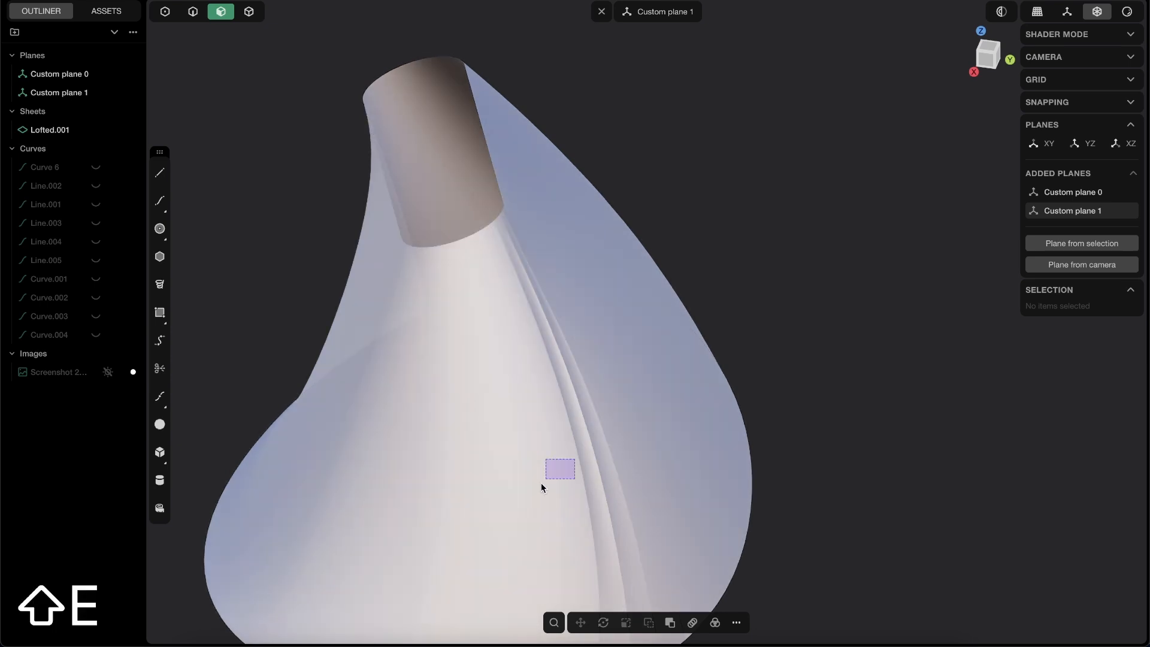
drag(557, 466, 497, 509)
middle_drag(536, 491, 565, 458)
key(shift+e)
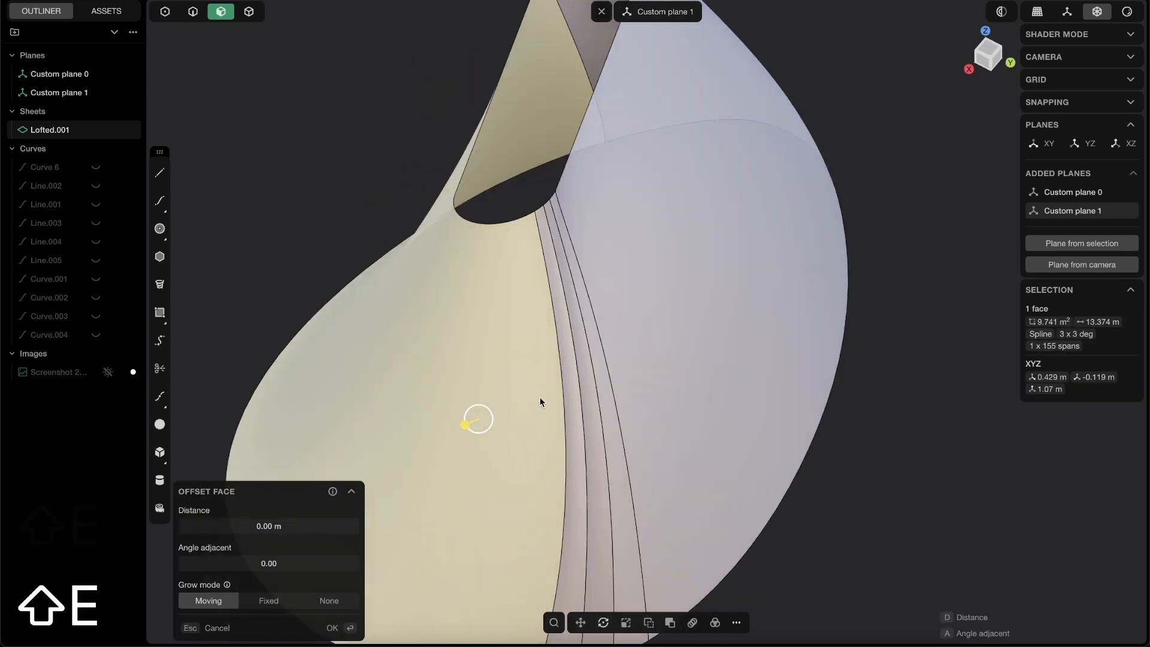
middle_drag(534, 391, 762, 417)
click(763, 417)
shift+middle_drag(617, 396, 498, 326)
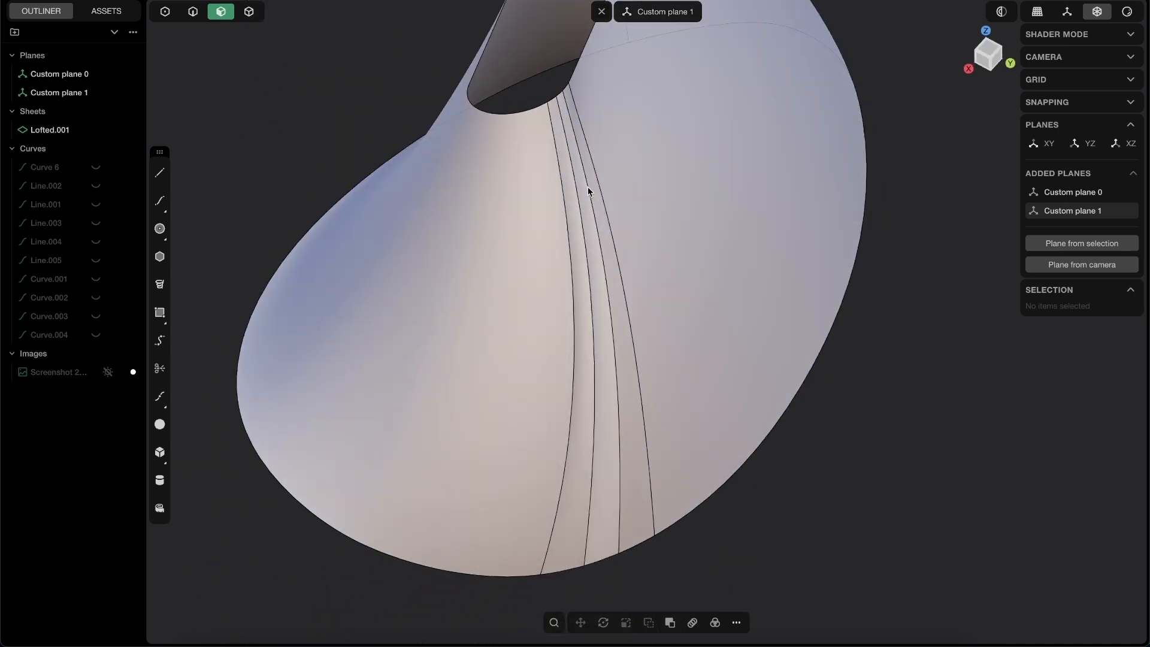
- Duplicate the two segments of the outermost groove edge on the thumb side as one separate curve, left in place
middle_drag(579, 431, 602, 229)
key(2)
drag(546, 173, 545, 196)
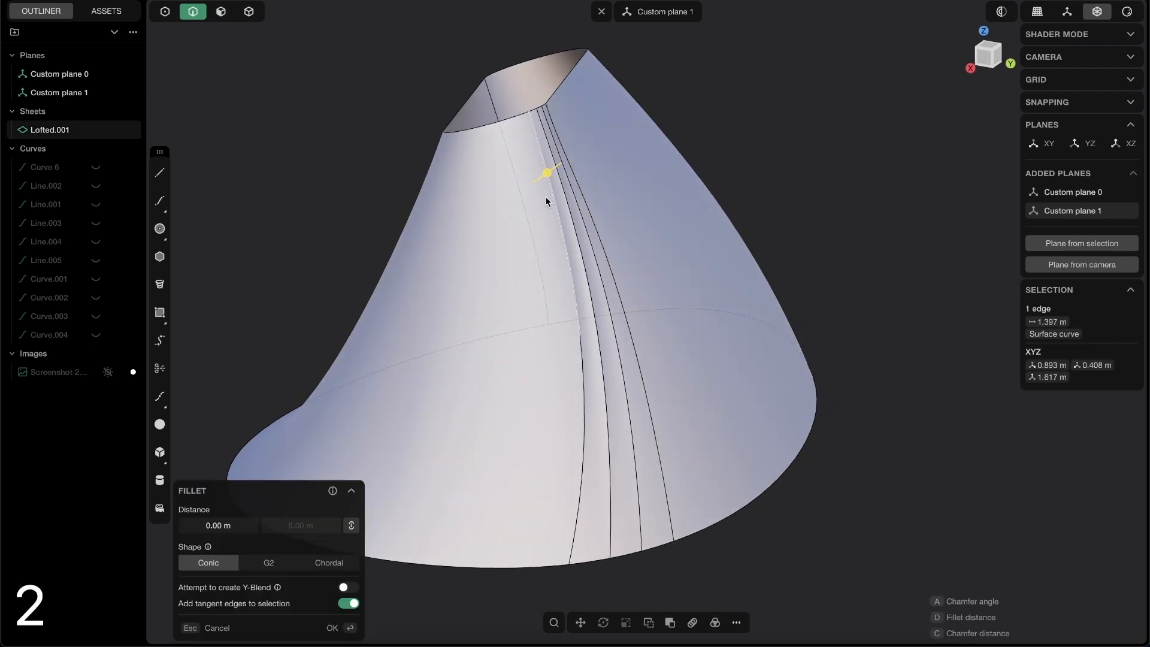
middle_drag(634, 398, 566, 235)
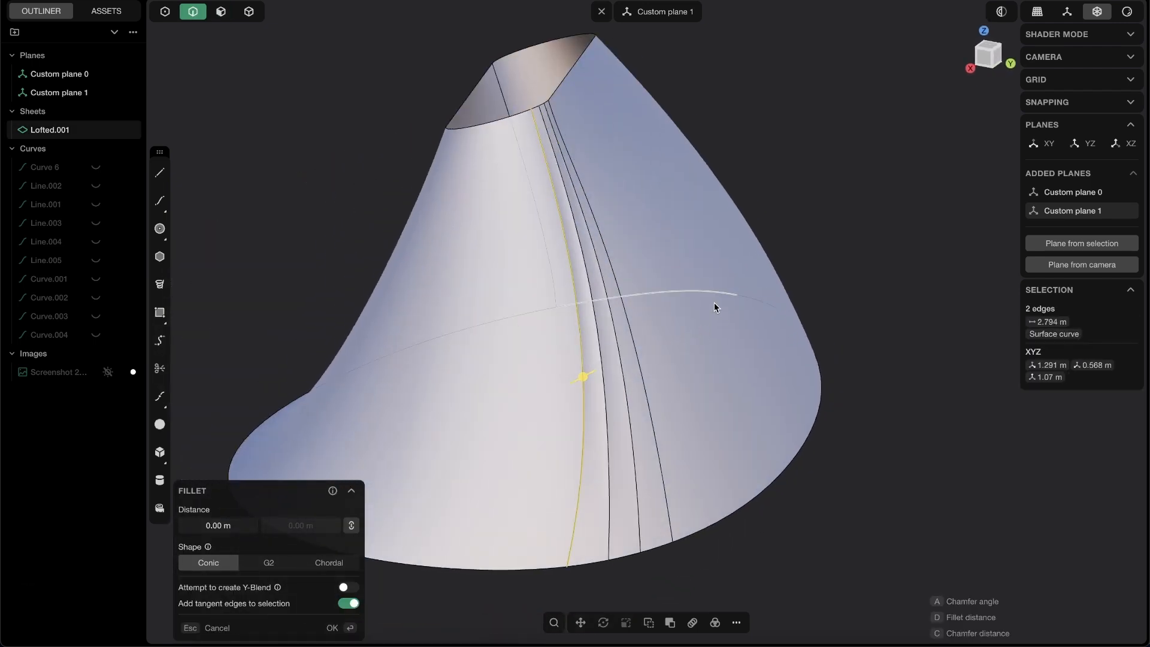
key(shift+d)
shift+middle_drag(633, 344, 664, 320)
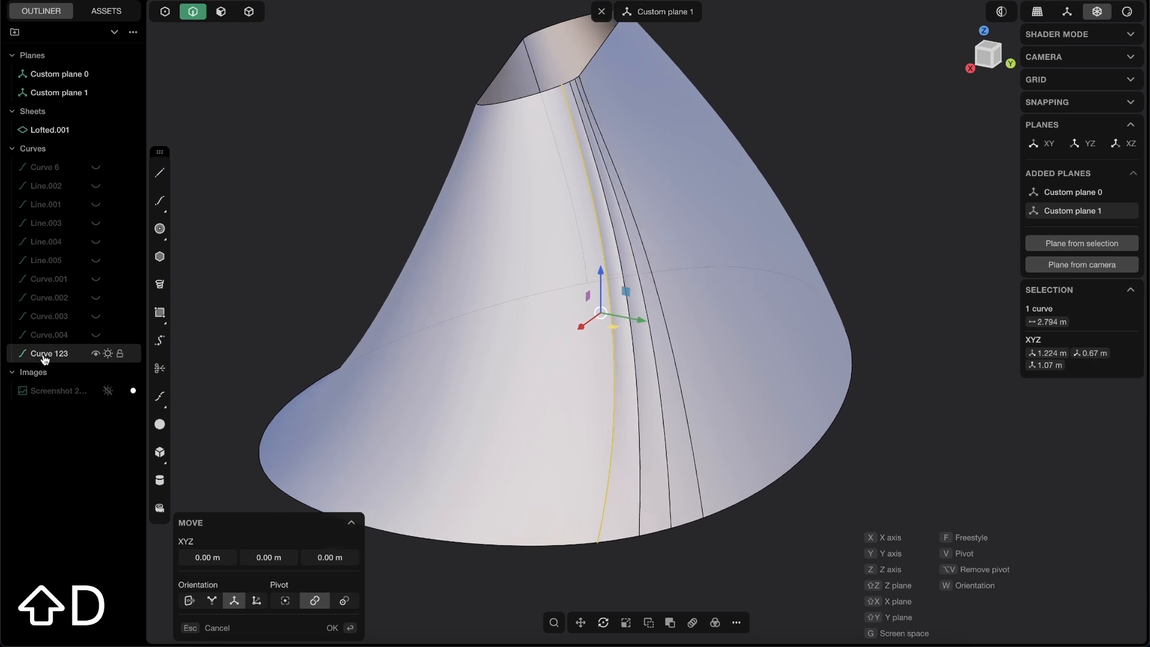
middle_drag(625, 274, 360, 323)
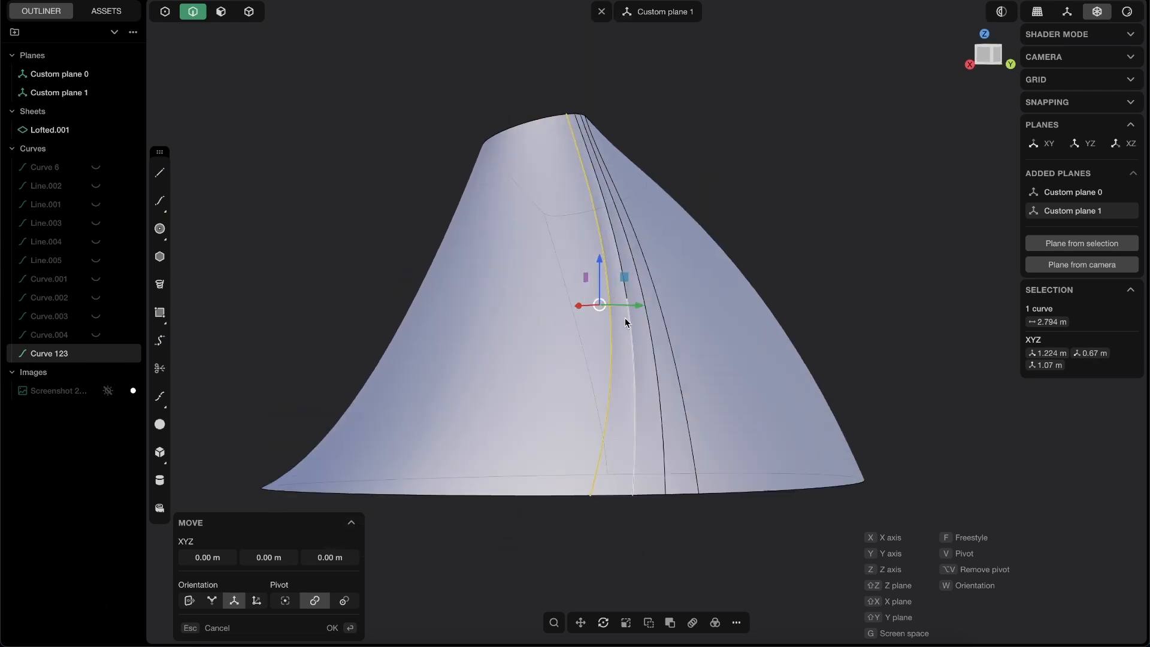
key(f)
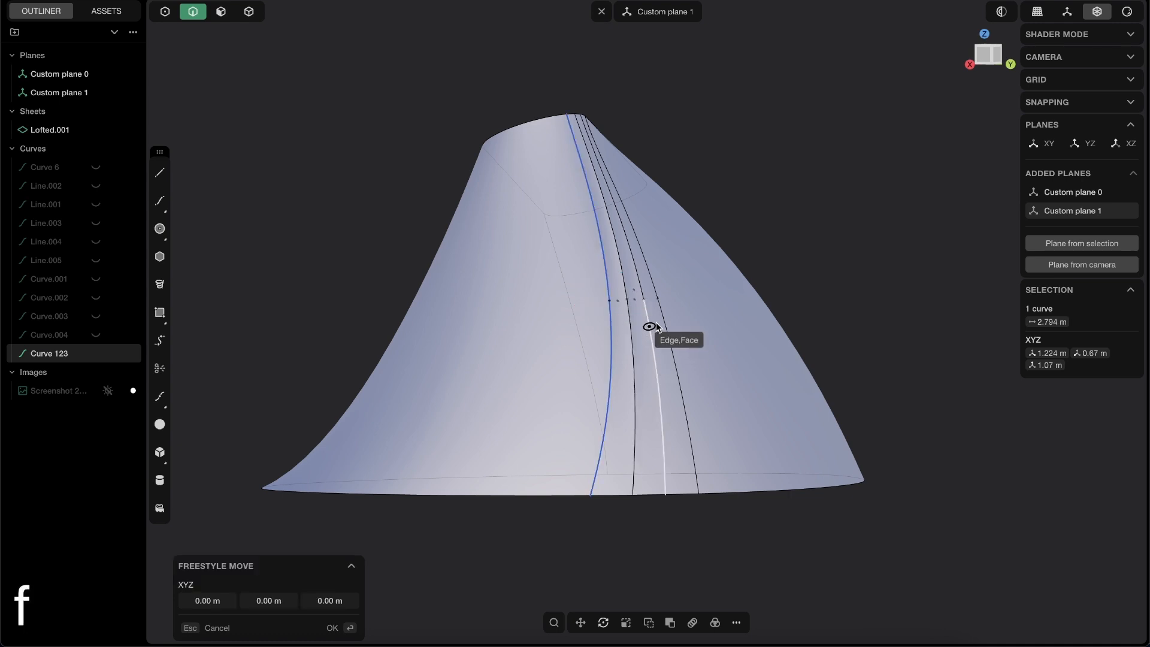
key(Escape)
key(f)
key(Escape)
- Rebuild the duplicated groove edge curve by number of points, using 32 points
text(f)
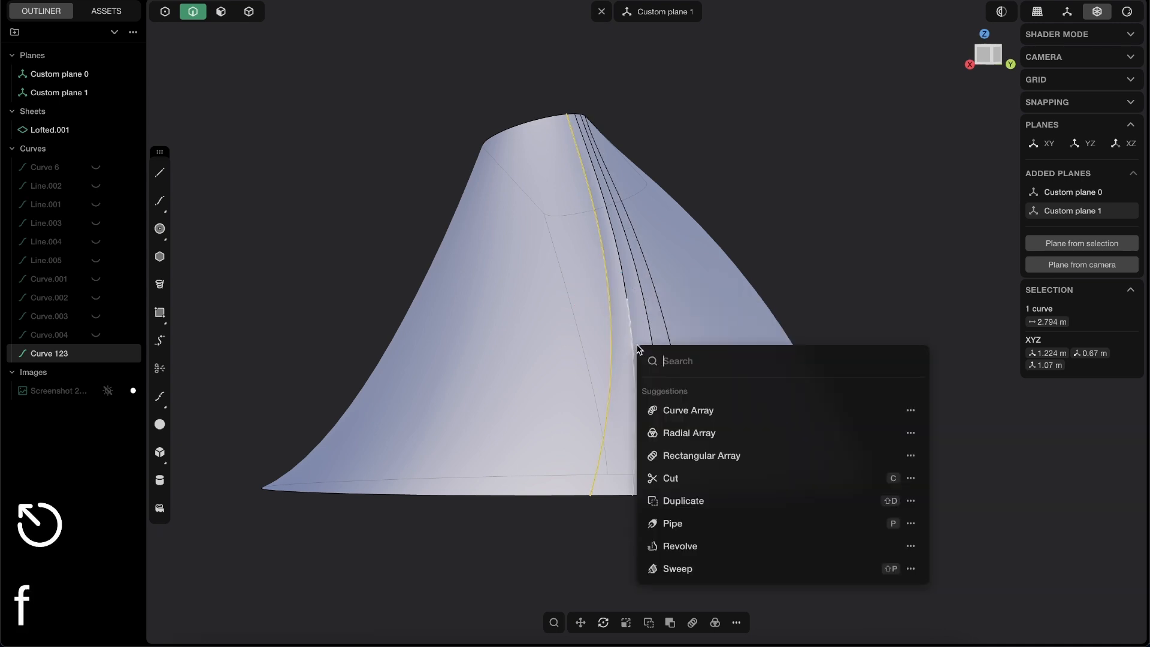
text(re)
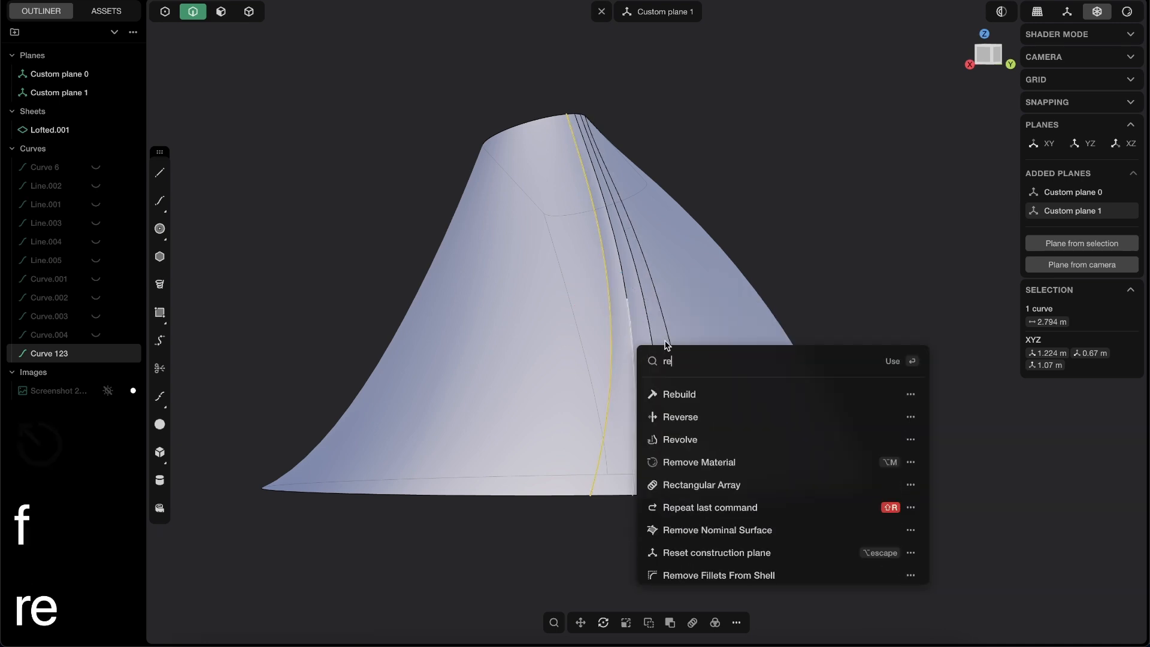
click(688, 396)
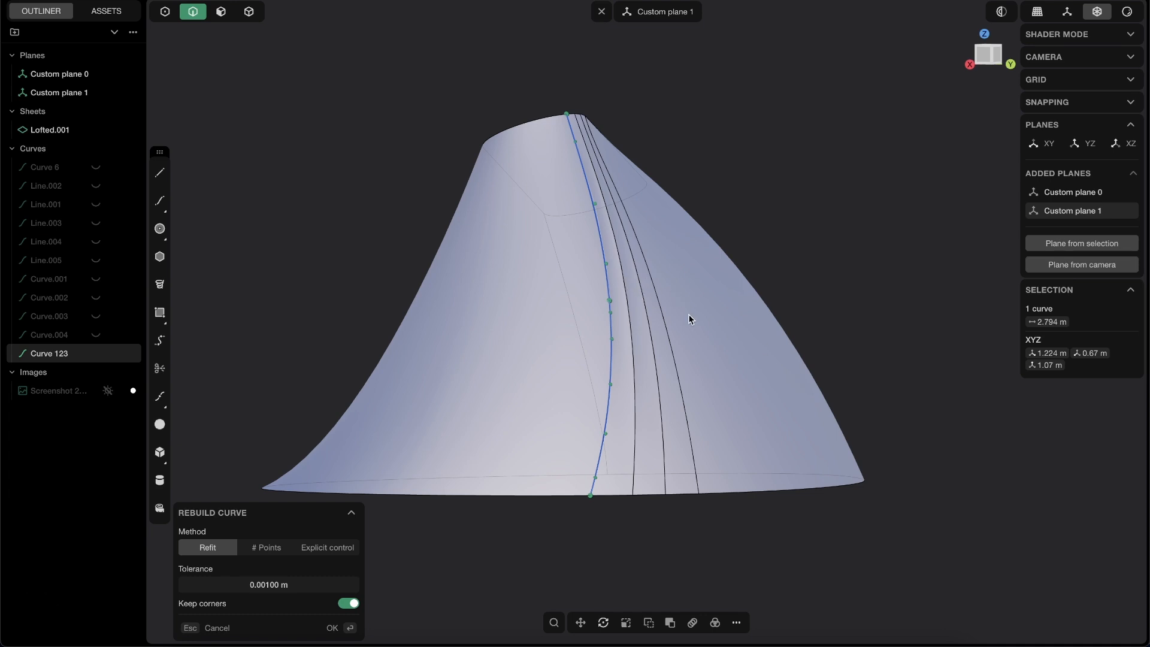
scroll(688, 313, up, 5)
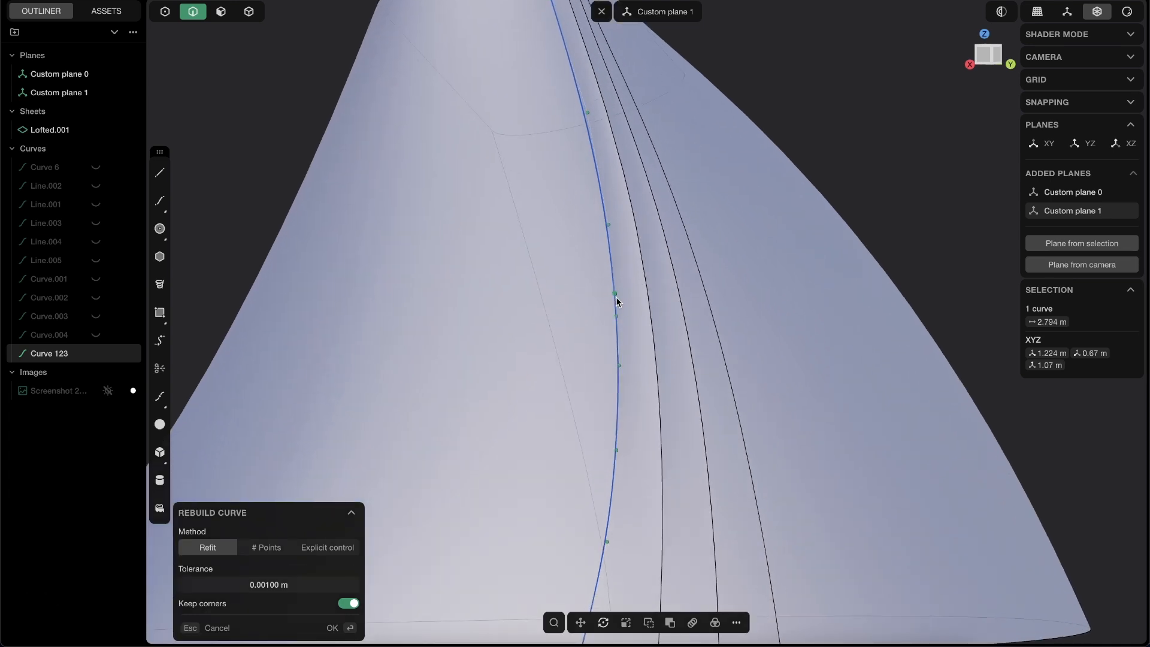
scroll(617, 300, down, 5)
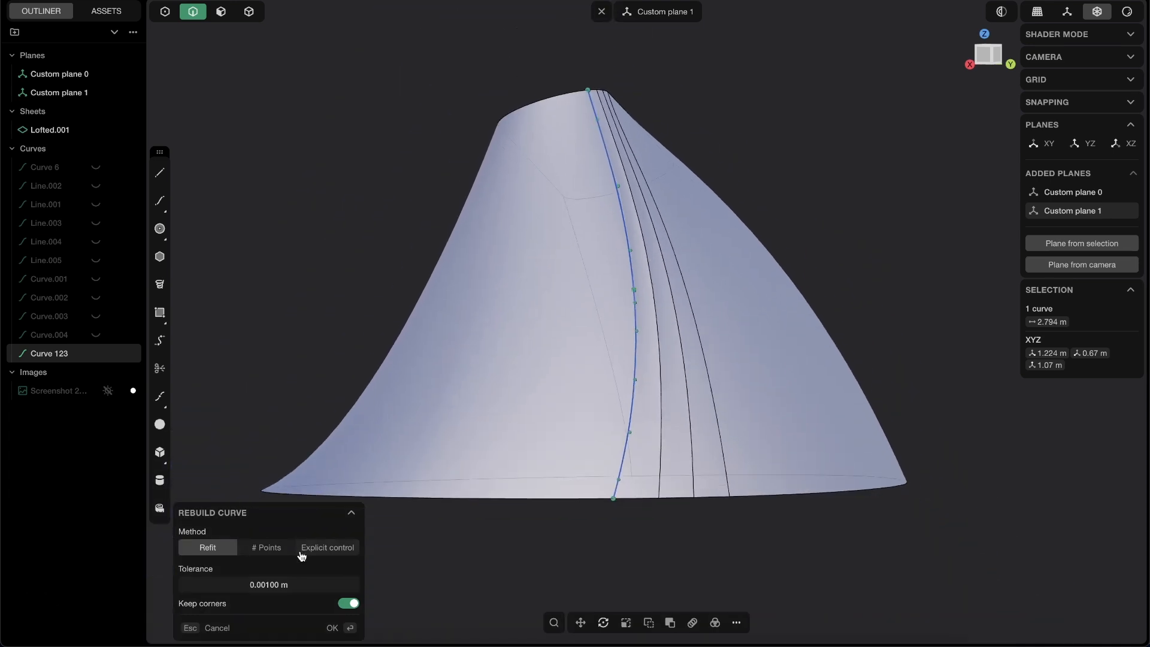
click(267, 549)
middle_drag(581, 393, 628, 387)
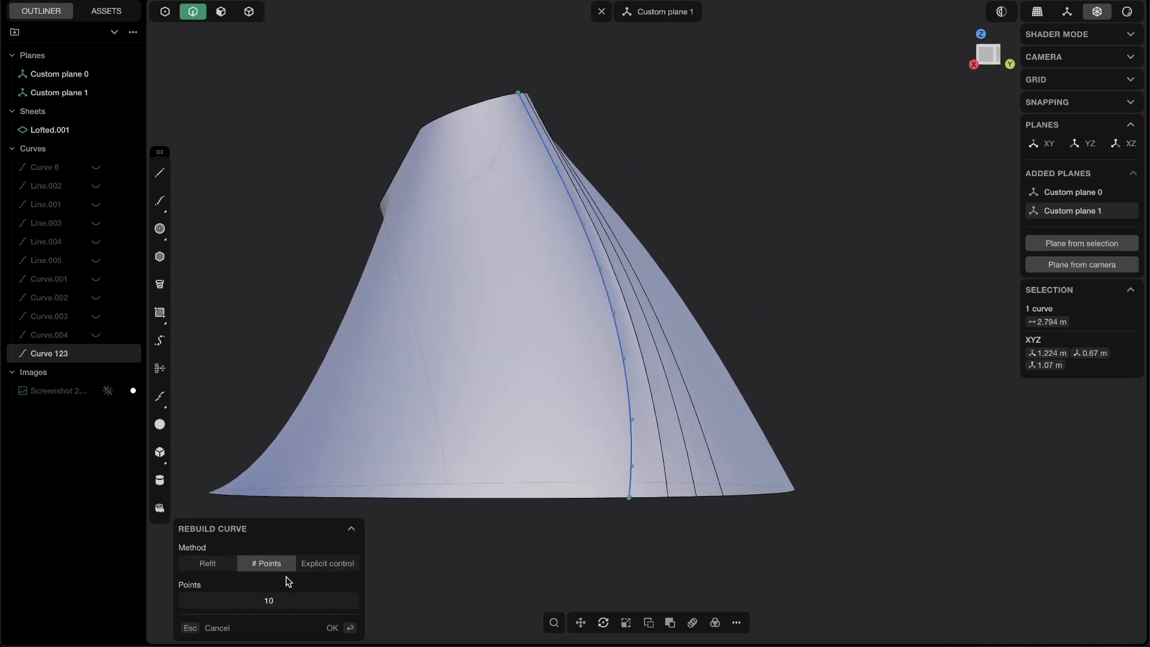
drag(264, 601, 383, 600)
middle_drag(617, 419, 533, 466)
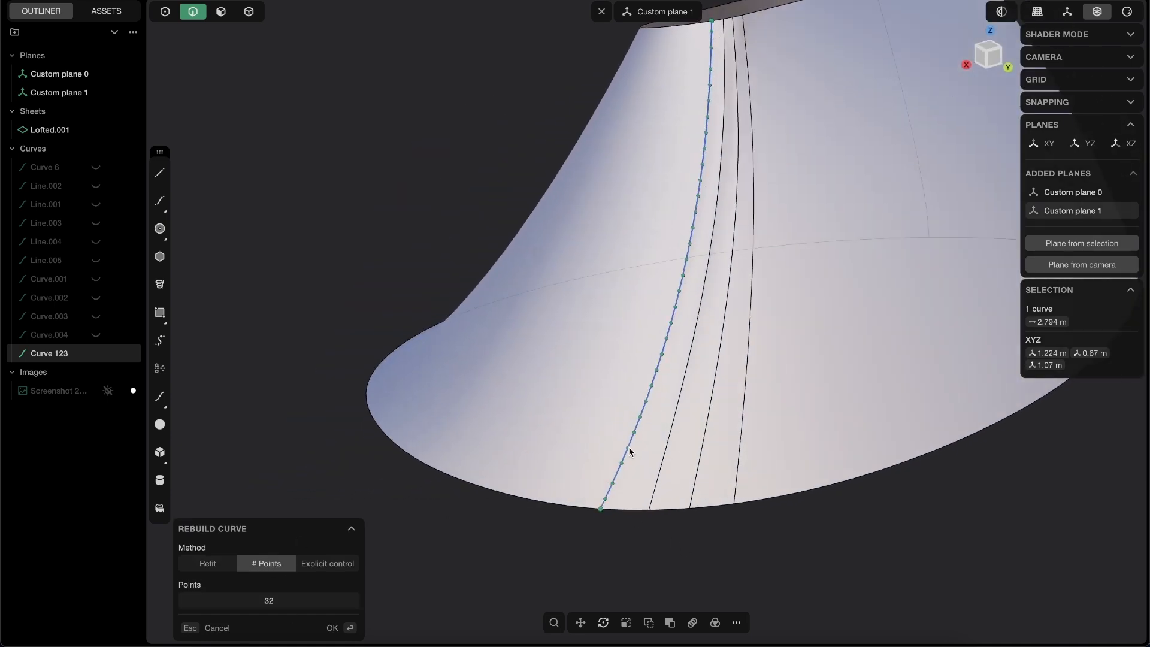
middle_drag(702, 127, 638, 286)
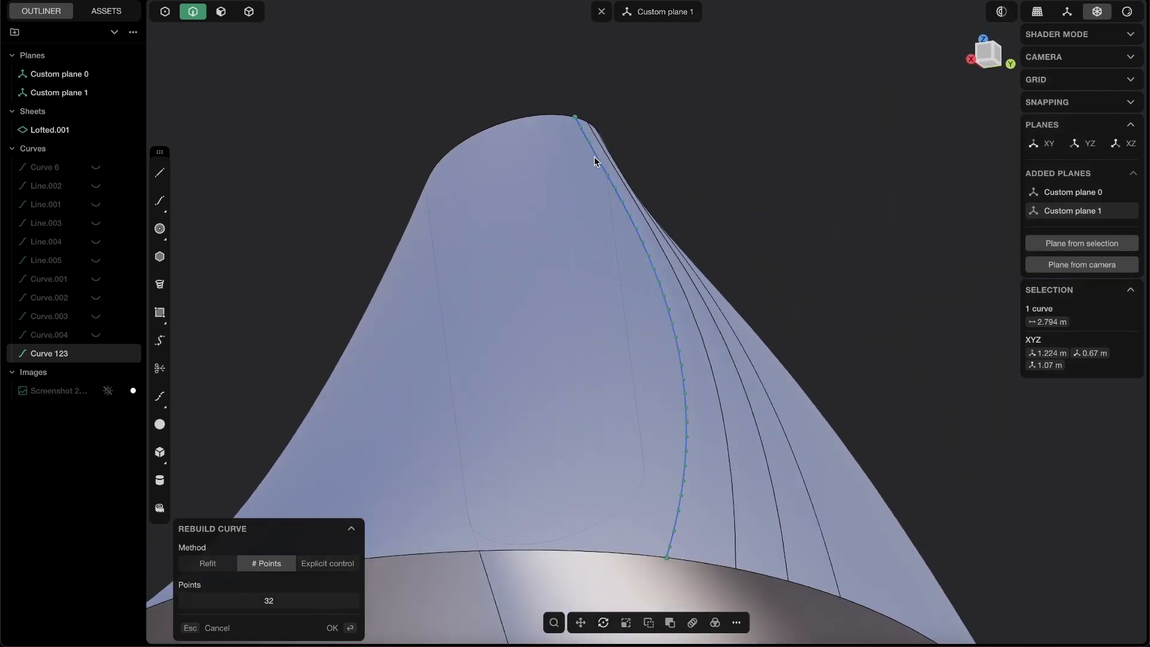
shift+middle_drag(652, 504, 563, 331)
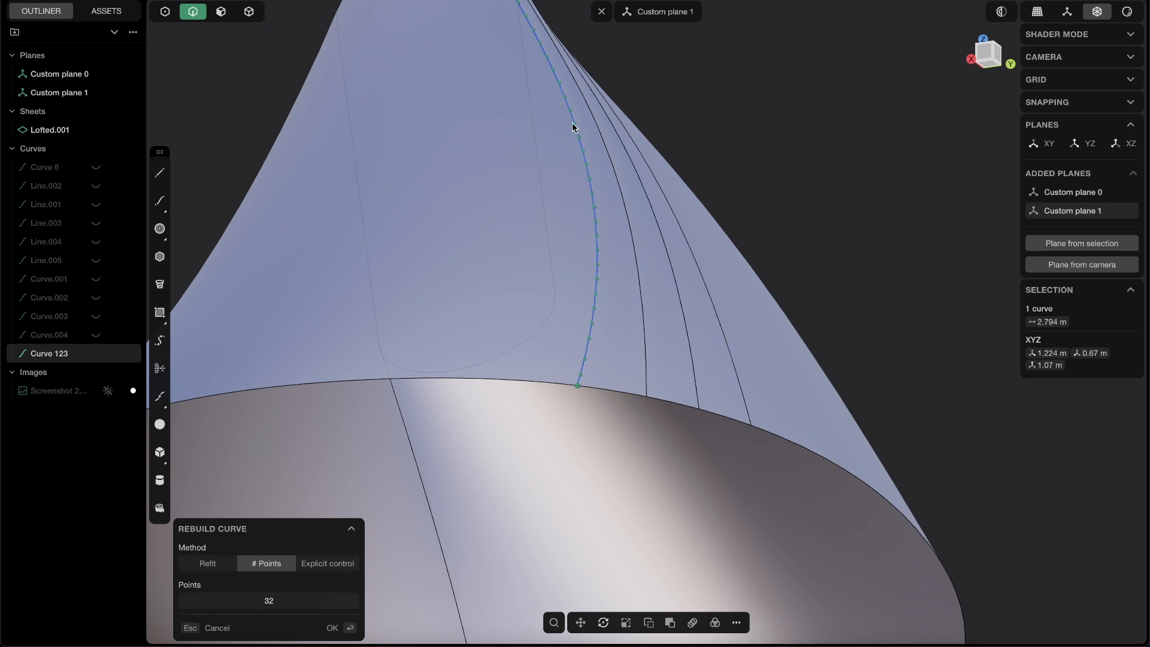
click(333, 628)
- Examine the rebuilt curve along the groove and where its ends meet the rims of the open sheet
middle_drag(617, 308, 656, 383)
scroll(665, 128, up, 4)
scroll(659, 289, down, 8)
key(shift+e)
key(Escape)
middle_drag(908, 108, 642, 187)
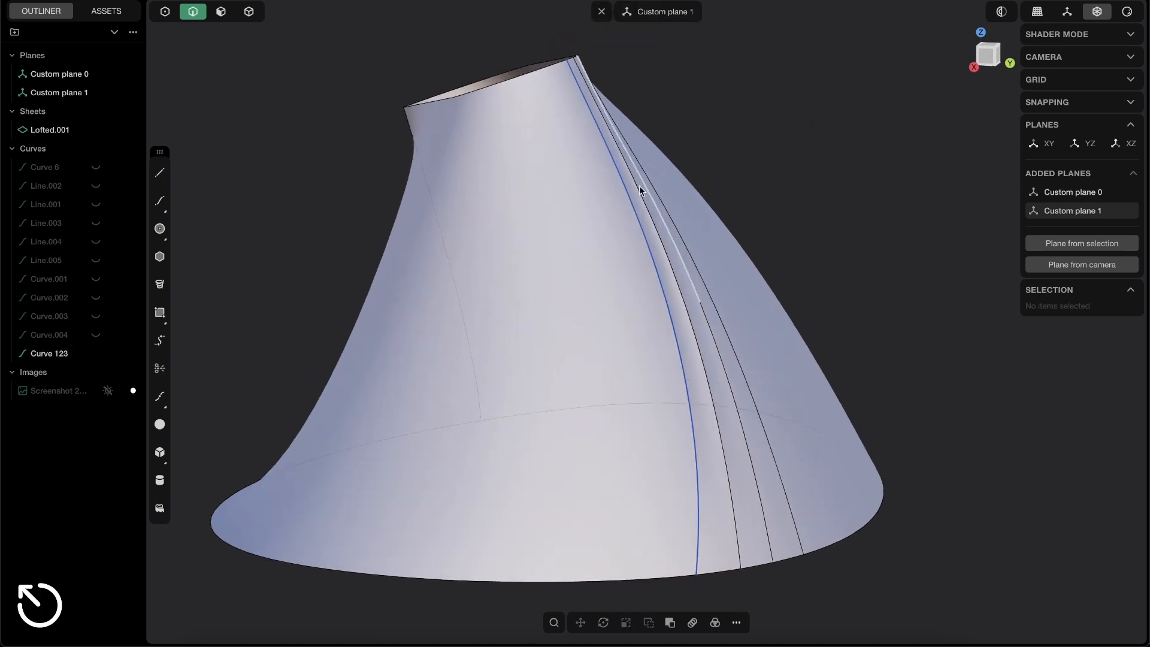
middle_drag(649, 257, 503, 125)
shift+middle_drag(619, 131, 610, 70)
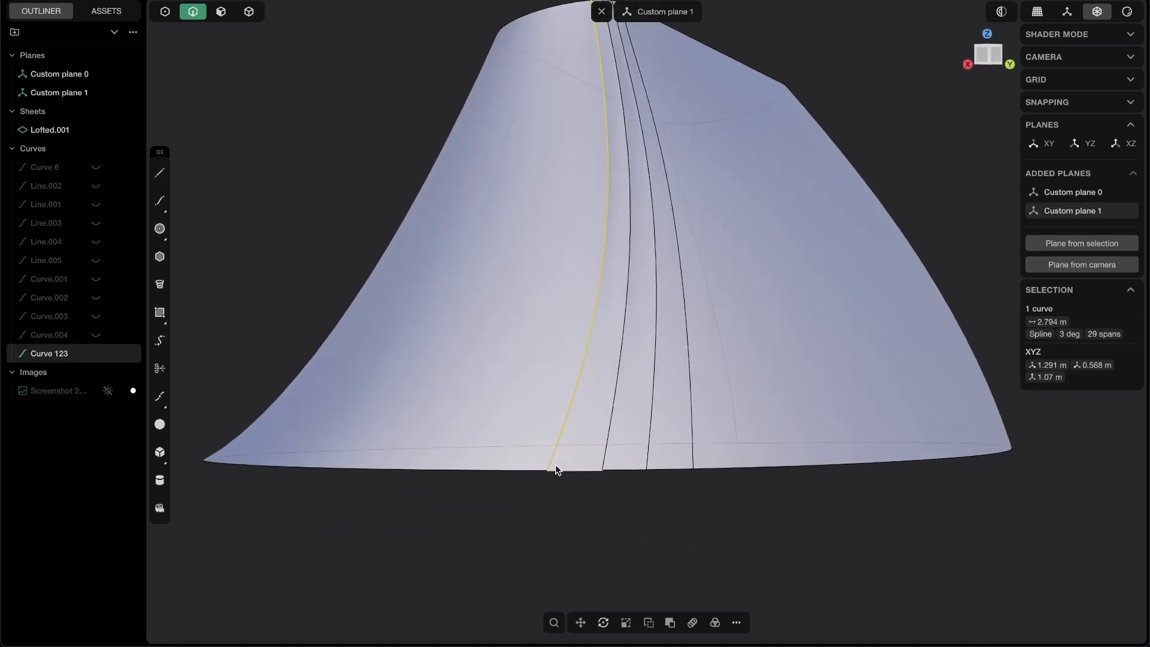
scroll(557, 461, up, 5)
middle_drag(562, 447, 571, 368)
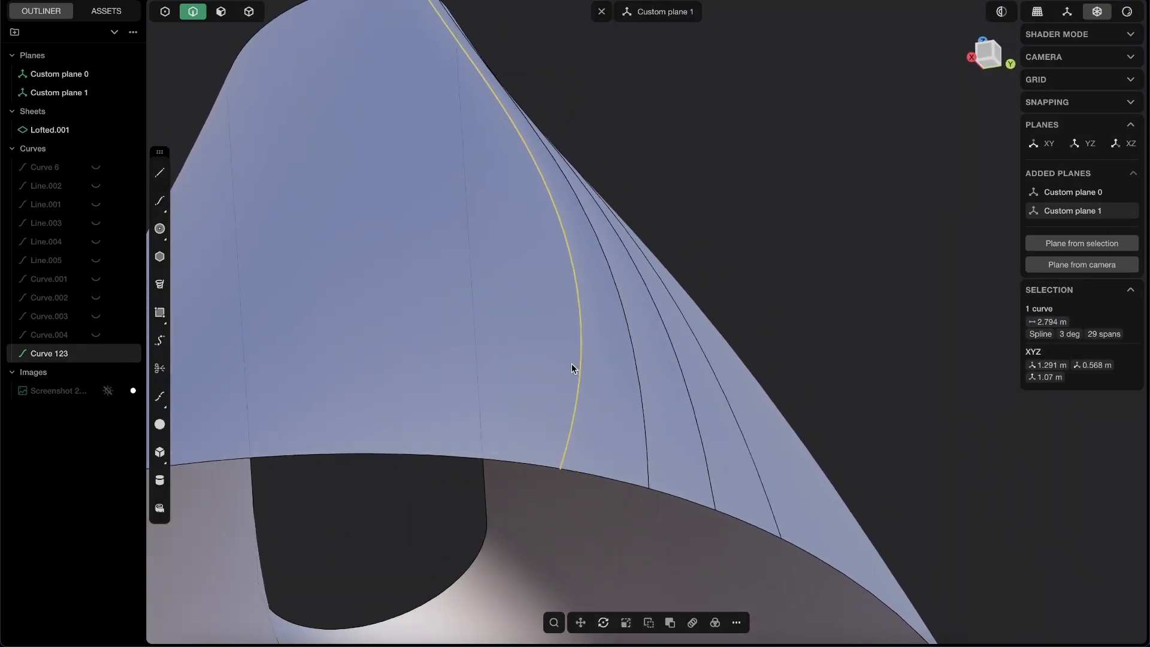
middle_drag(567, 462, 584, 443)
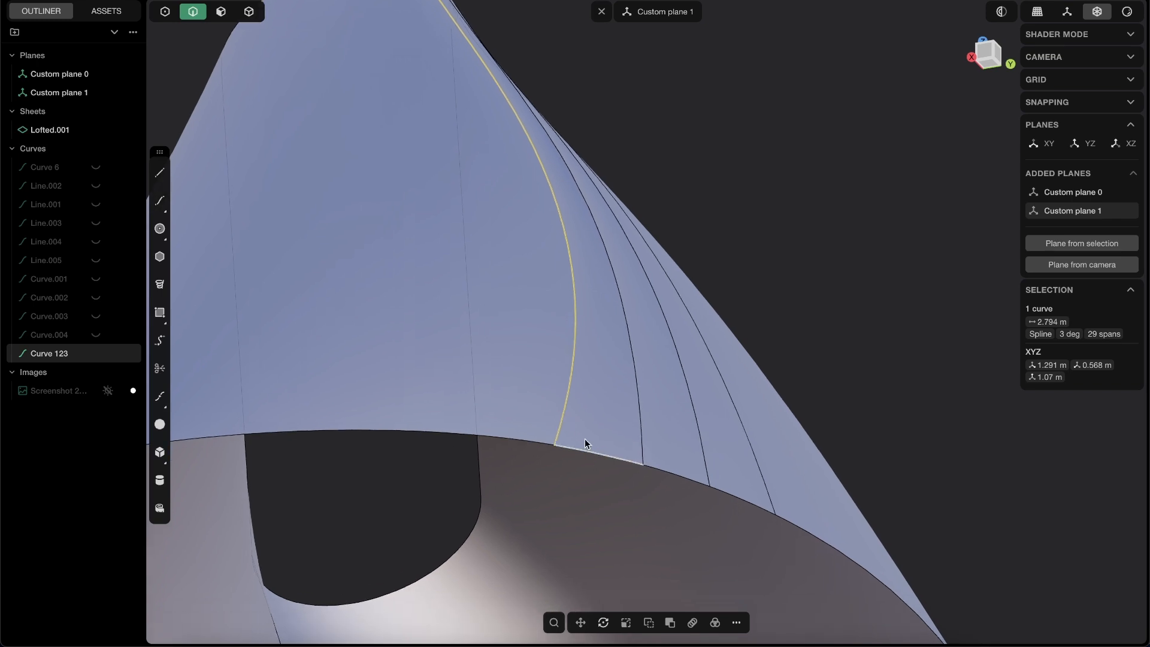
- Create a round pipe along the rebuilt groove curve with a 0.01 m section size
key(p)
middle_drag(579, 394, 529, 488)
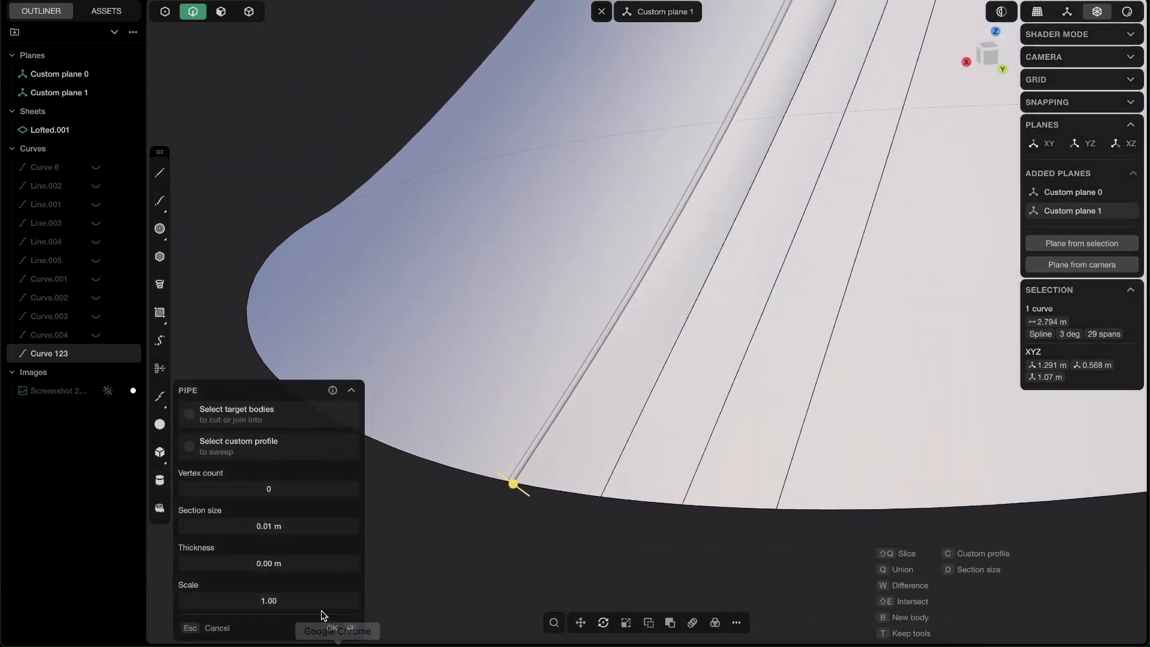
drag(264, 561, 269, 562)
middle_drag(499, 365, 488, 448)
click(354, 623)
- Examine how both ends of the pipe meet the lower and upper rims of the sheet
key(3)
scroll(577, 522, up, 10)
key(x)
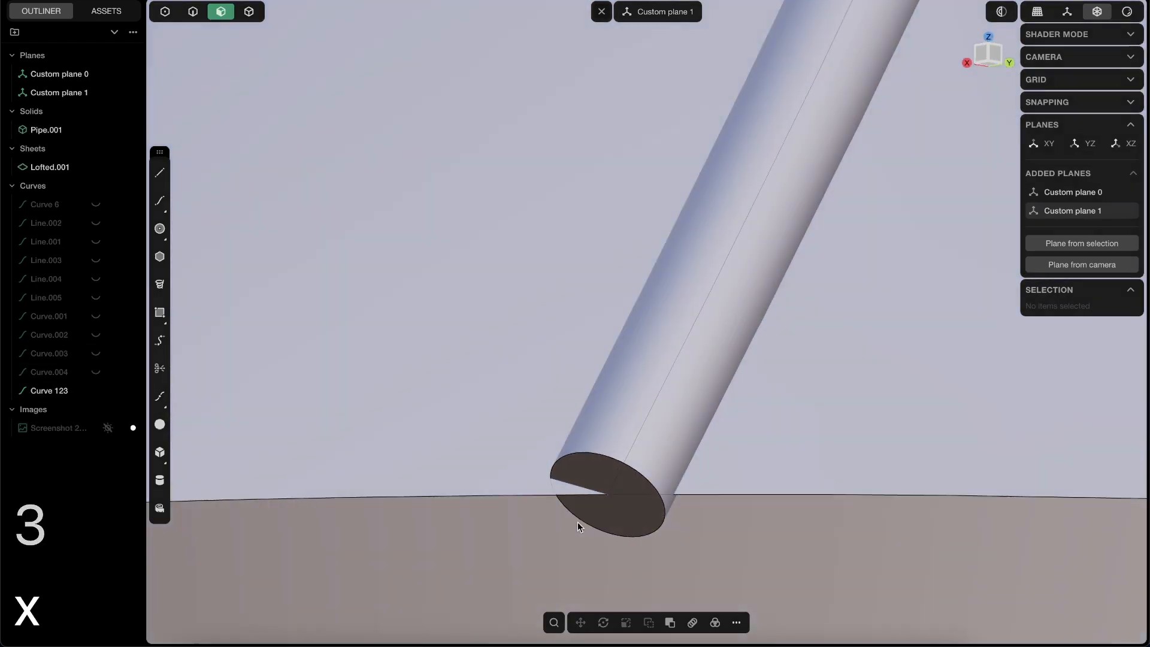
middle_drag(577, 522, 556, 485)
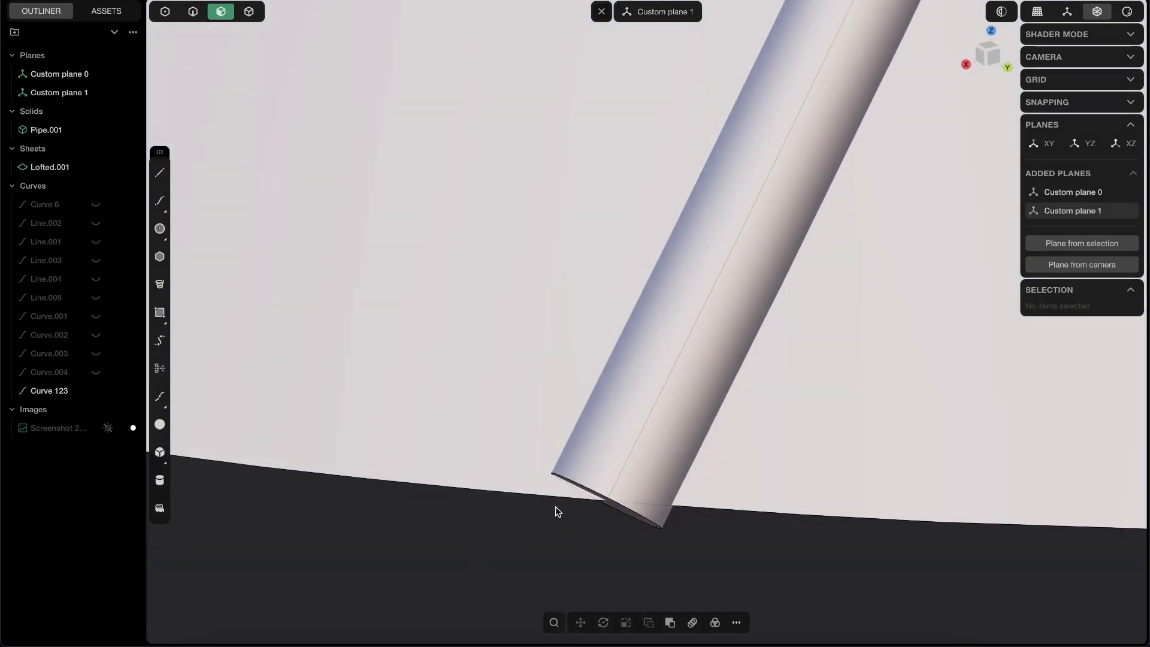
scroll(706, 287, down, 8)
scroll(616, 354, down, 5)
shift+middle_drag(778, 134, 590, 587)
scroll(712, 221, up, 6)
scroll(701, 210, up, 10)
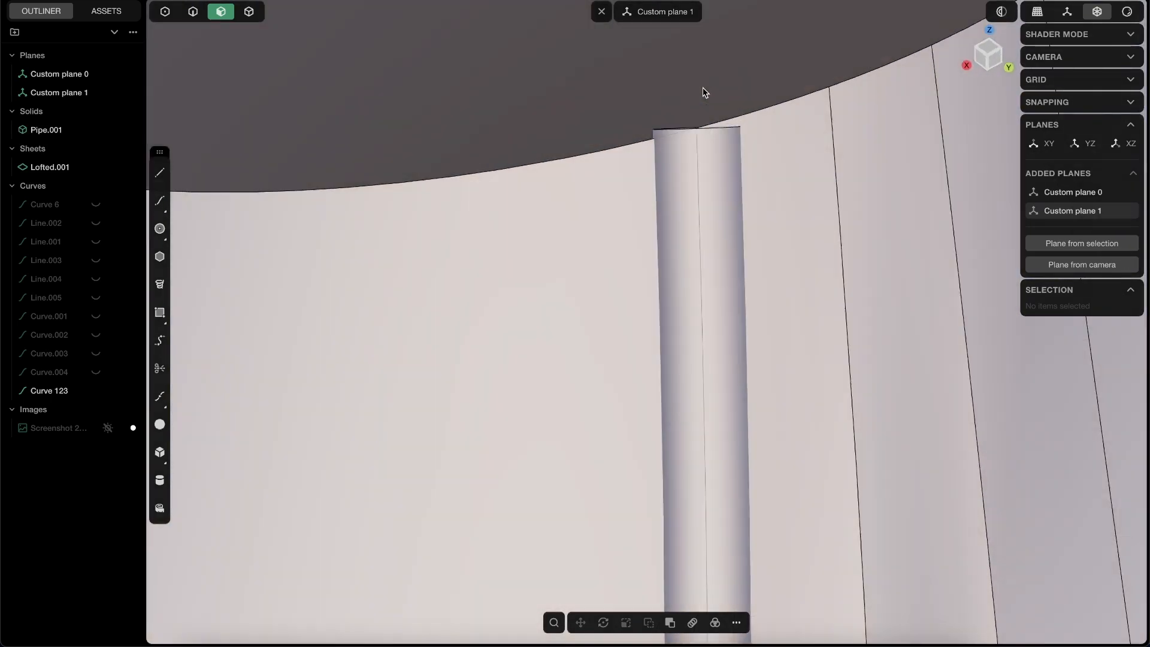
middle_drag(704, 92, 663, 281)
- Undo the pipe along the groove so the rebuilt curve is selected again
key(super+z)
key(super+z)
key(super+z)
key(super+z)
scroll(582, 404, down, 12)
shift+middle_drag(609, 405, 632, 231)
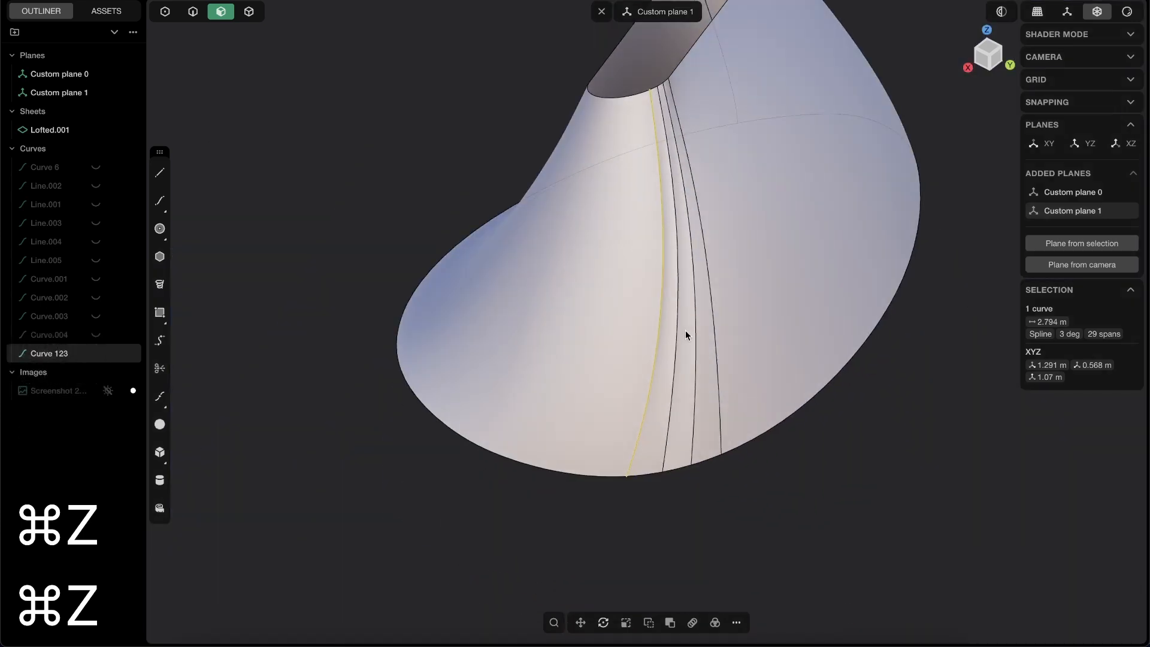
- Extend the rebuilt groove curve past both rims of the sheet by 0.05 m with the Natural shape
key(2)
middle_drag(694, 325, 669, 297)
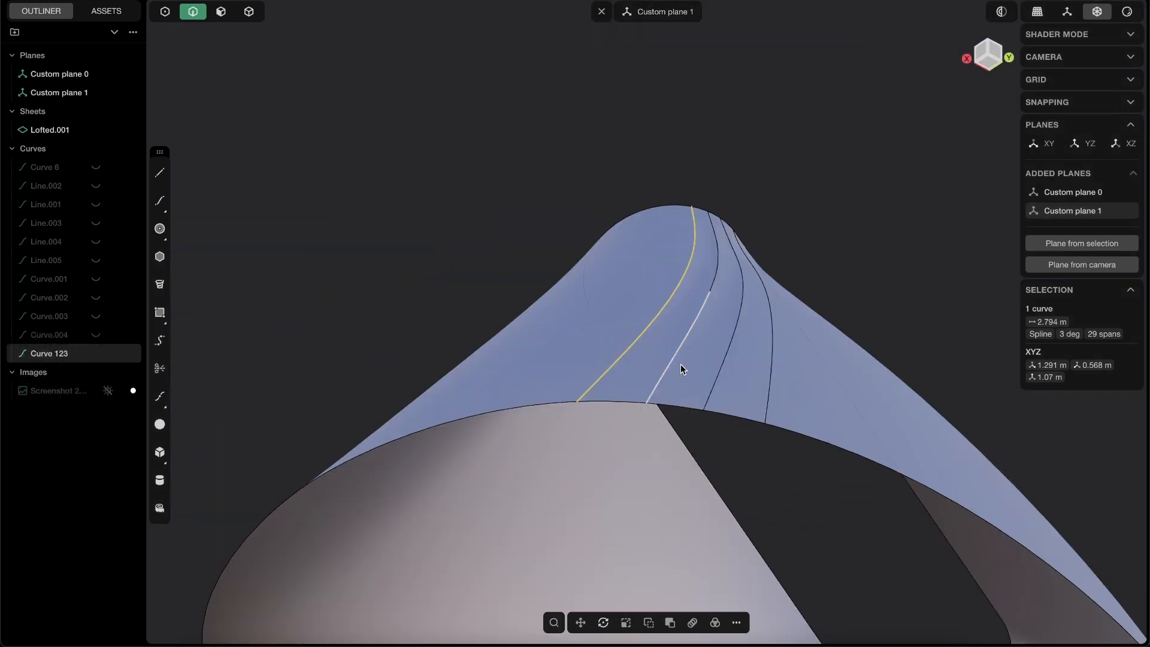
key(f)
text(exte)
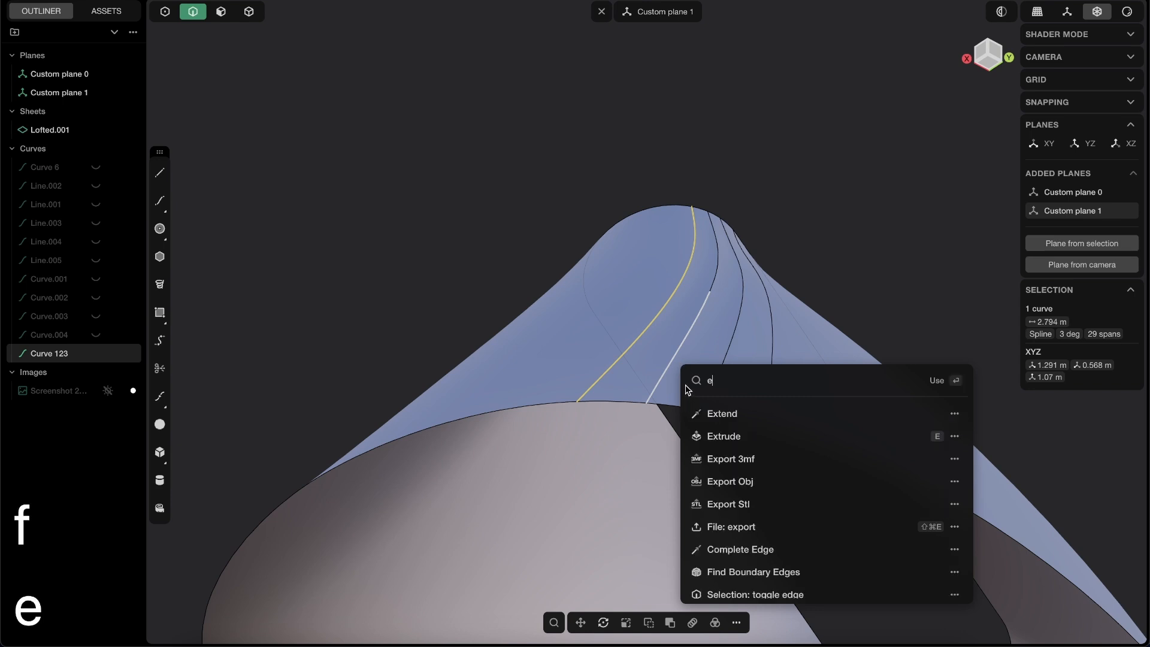
click(724, 416)
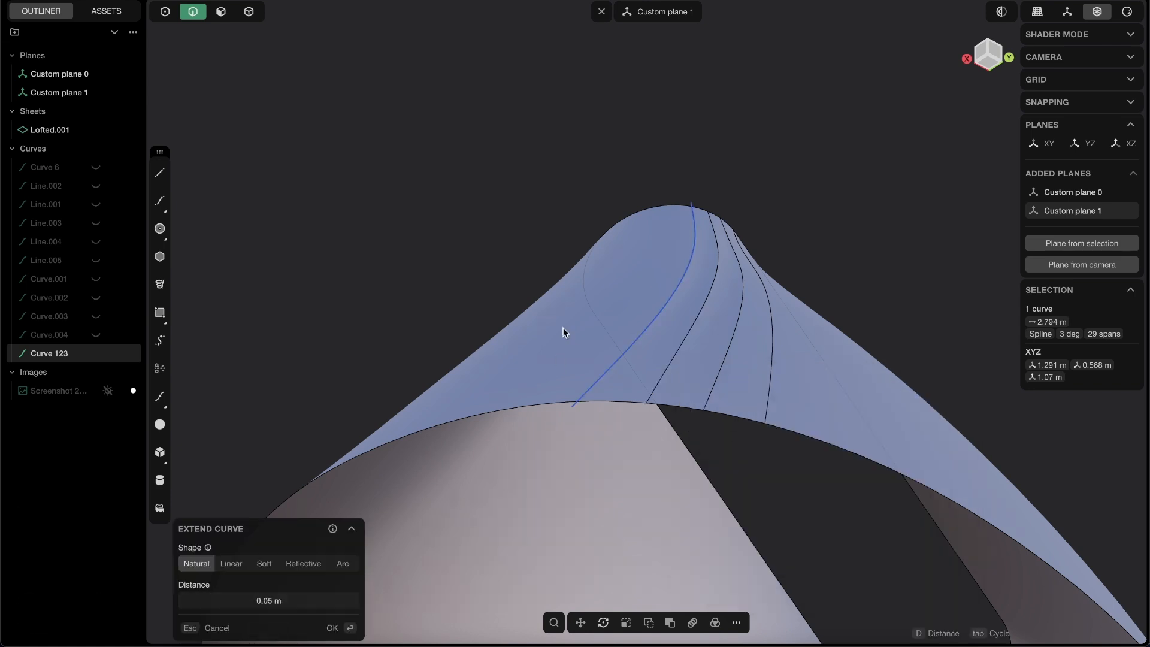
middle_drag(562, 338, 567, 455)
middle_drag(576, 539, 633, 122)
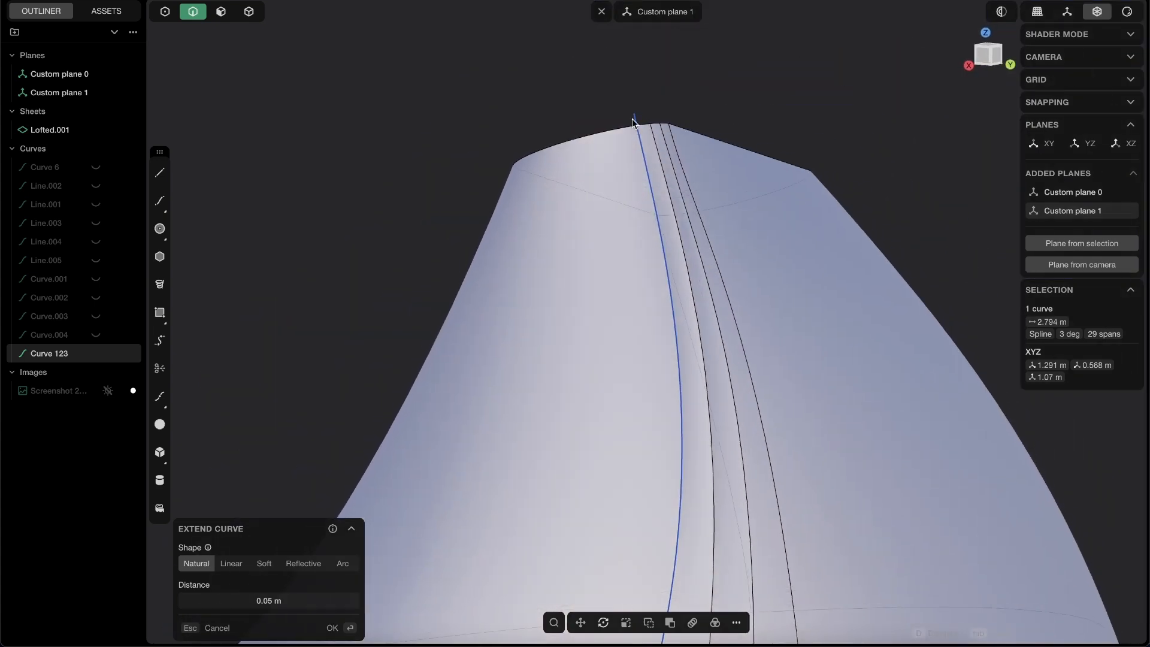
click(333, 628)
- Create a pipe along the extended groove curve with a 0.01 m section size and a scale of 1.1
key(p)
middle_drag(630, 227, 591, 205)
drag(269, 602, 275, 602)
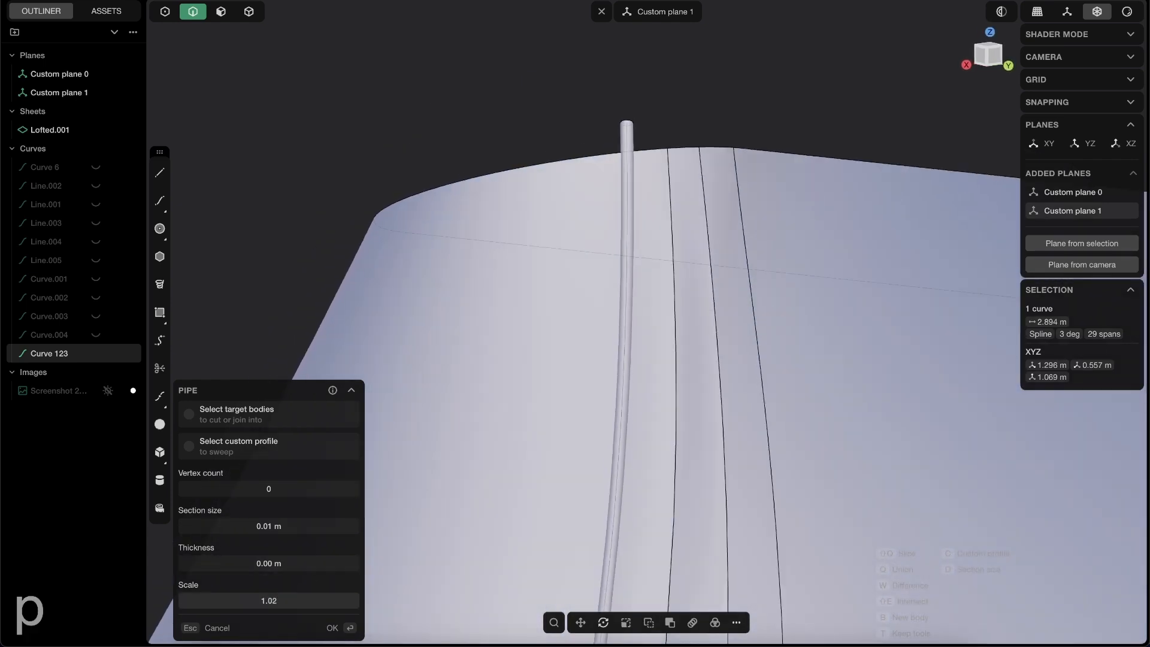
click(269, 601)
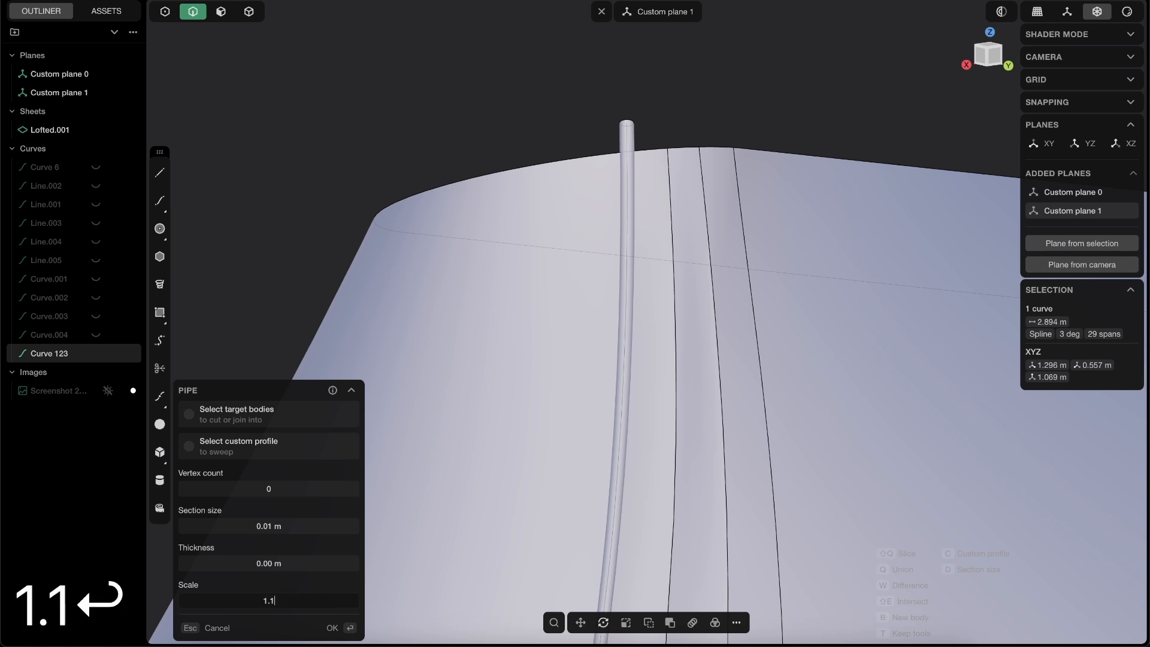
middle_drag(574, 204, 681, 305)
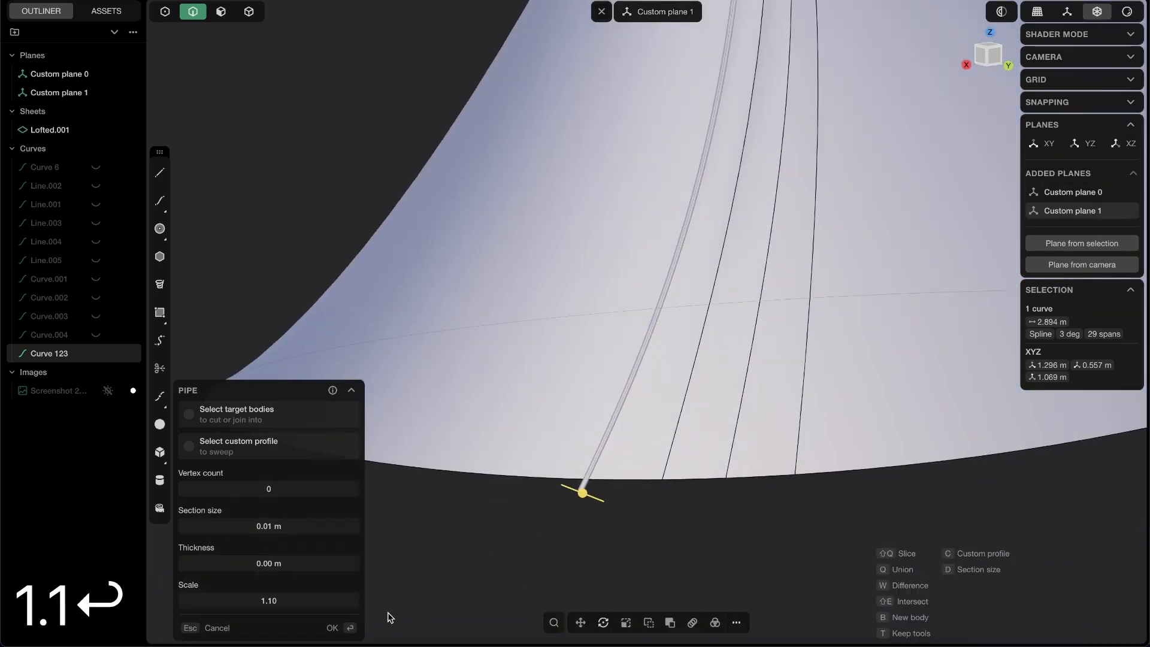
click(351, 630)
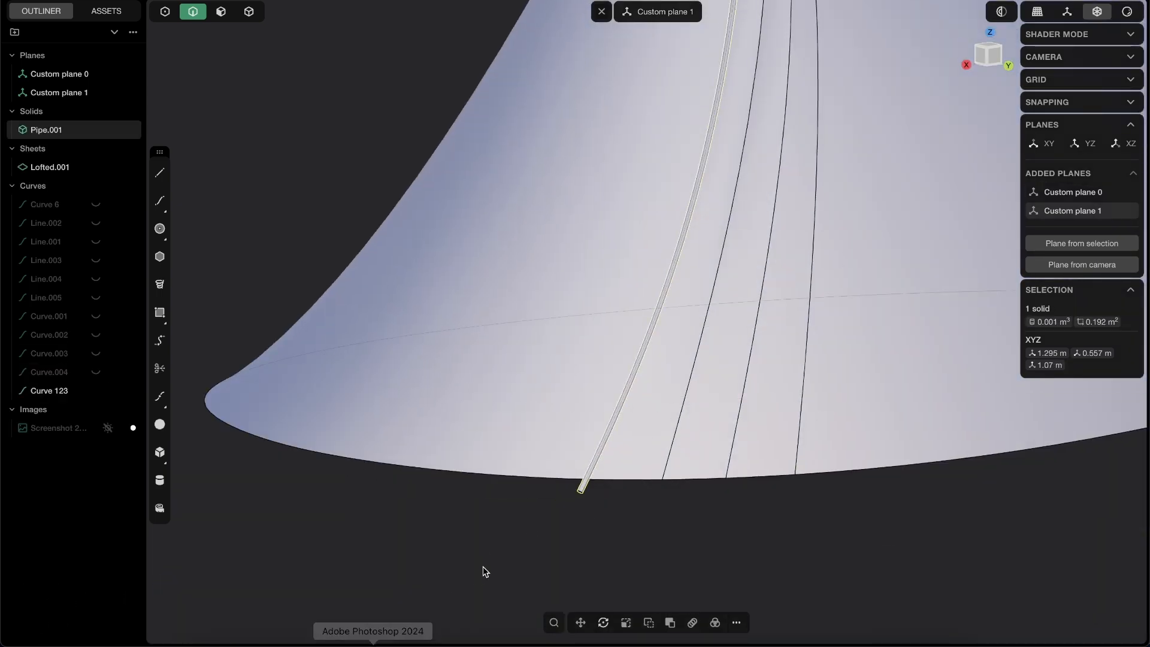
- Delete the extended guide curve inside the pipe, keeping the pipe solid
click(583, 491)
middle_drag(600, 496, 704, 355)
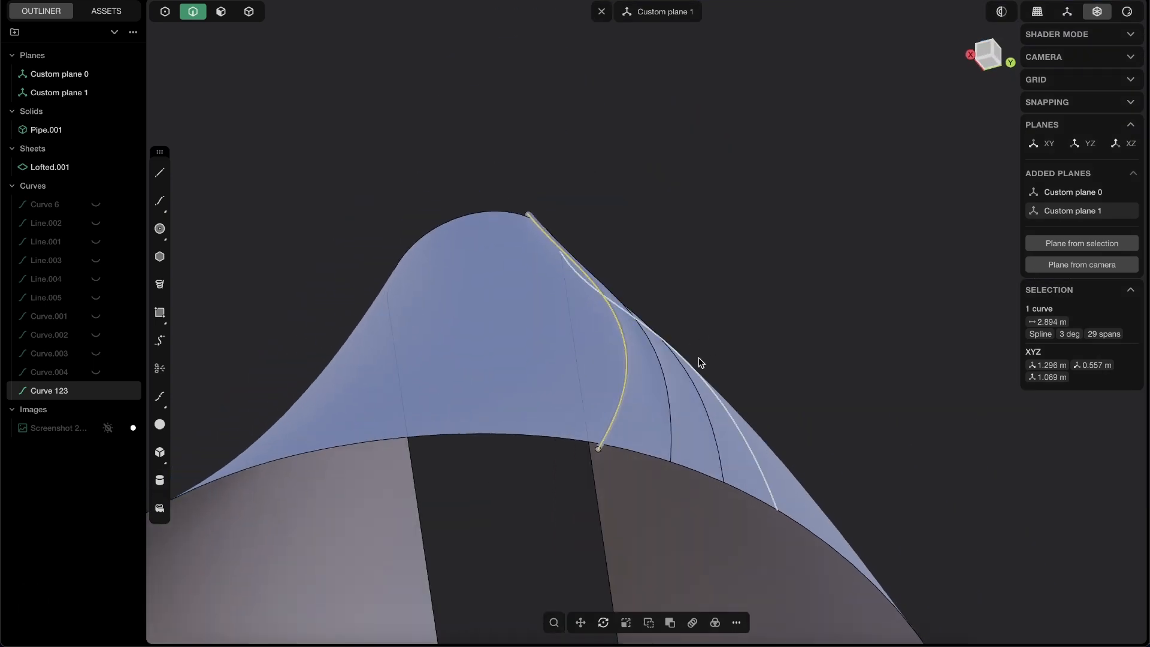
key(x)
middle_drag(625, 422, 570, 435)
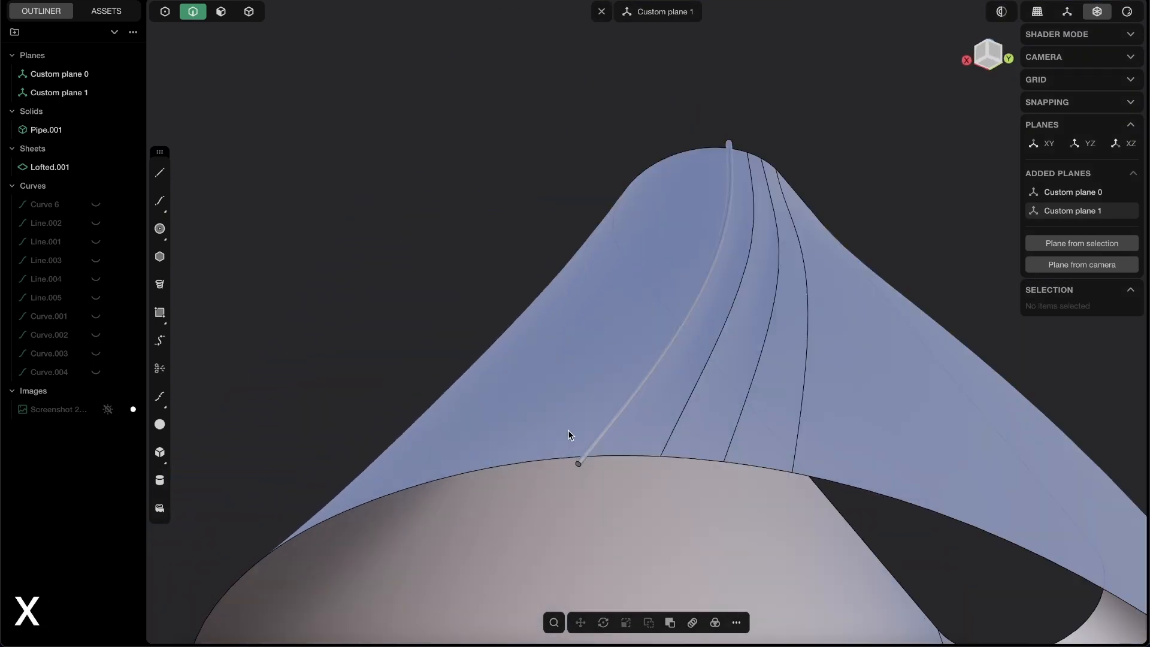
- Subtract the pipe from the lofted sheet with a Boolean Difference, cutting a narrow slit along the groove
click(582, 267)
middle_drag(583, 267, 643, 164)
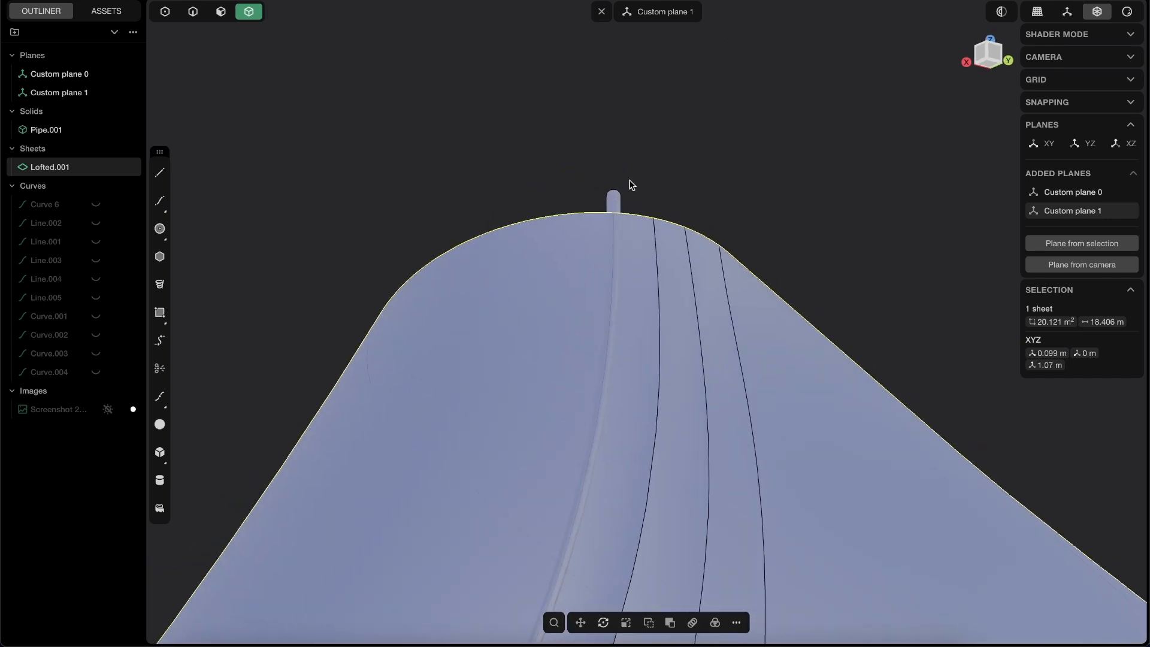
click(613, 210)
middle_drag(595, 200, 620, 193)
scroll(620, 258, down, 5)
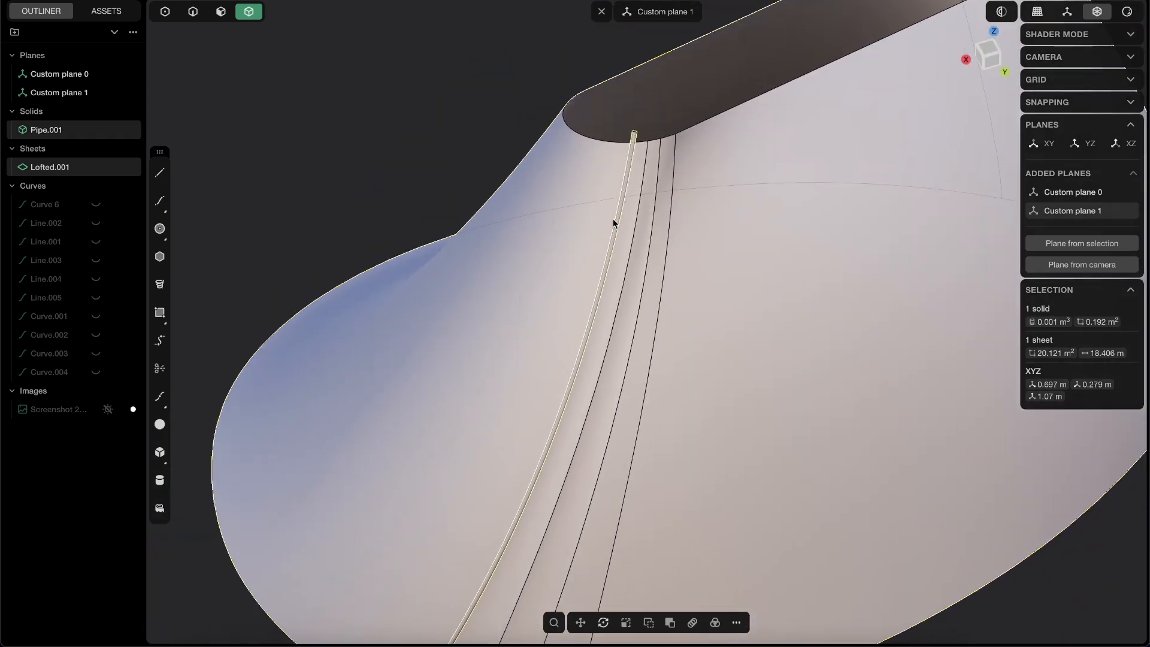
shift+middle_drag(581, 347, 613, 277)
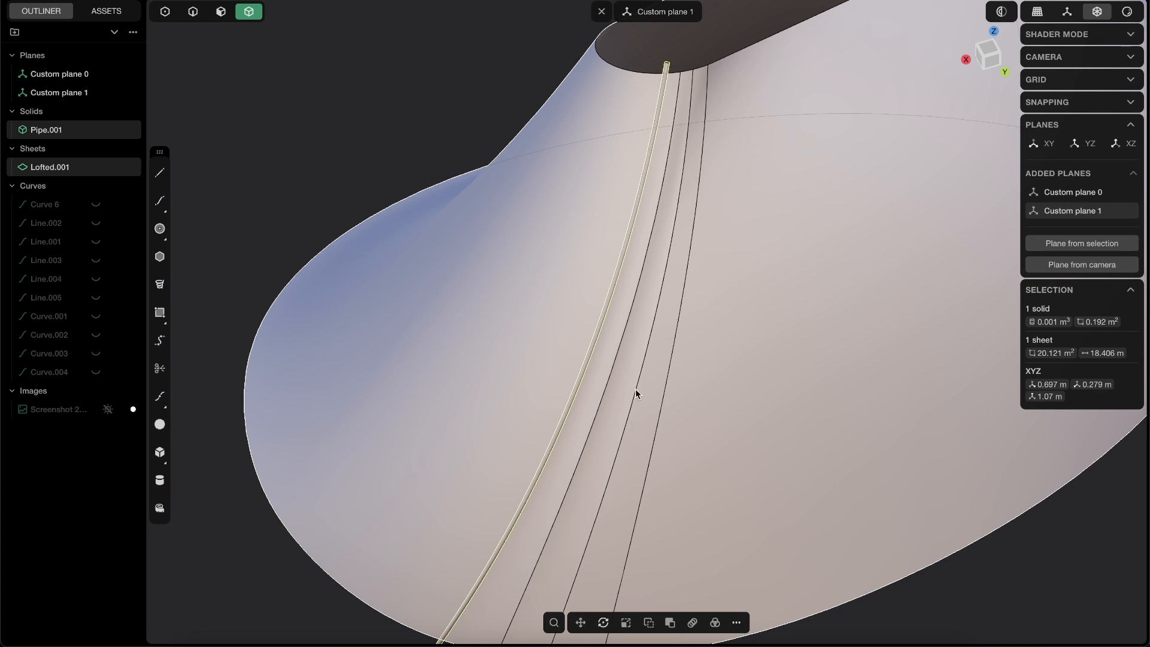
key(q)
middle_drag(625, 415, 642, 371)
shift+middle_drag(546, 545, 670, 241)
scroll(669, 344, up, 6)
scroll(688, 281, down, 8)
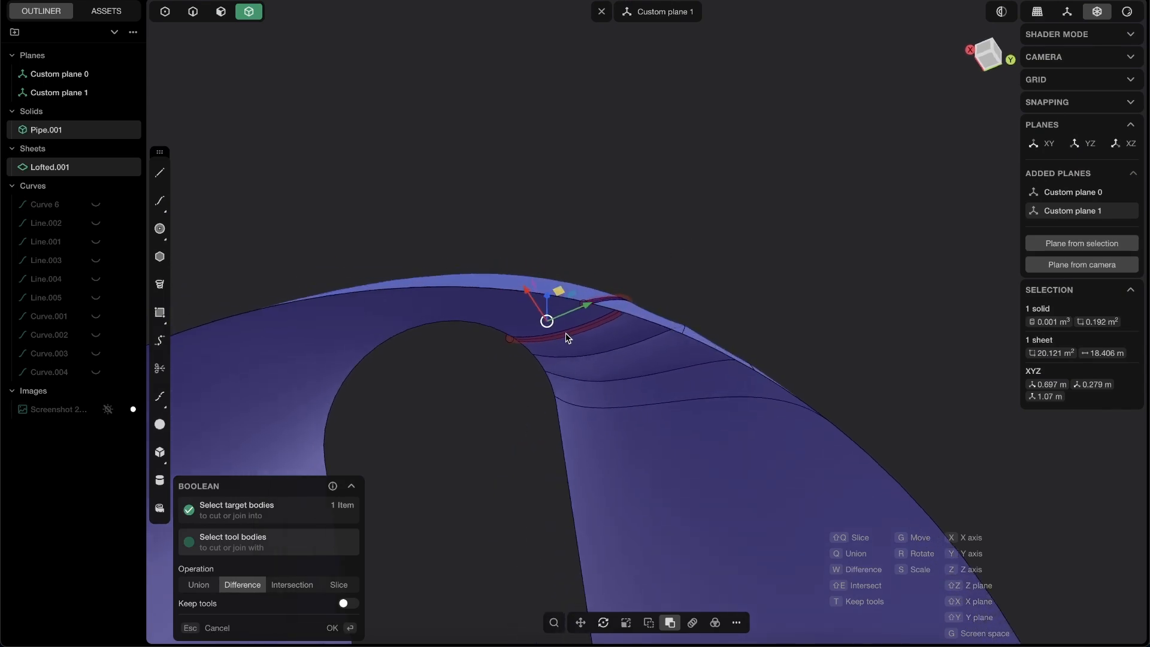
middle_drag(585, 380, 679, 357)
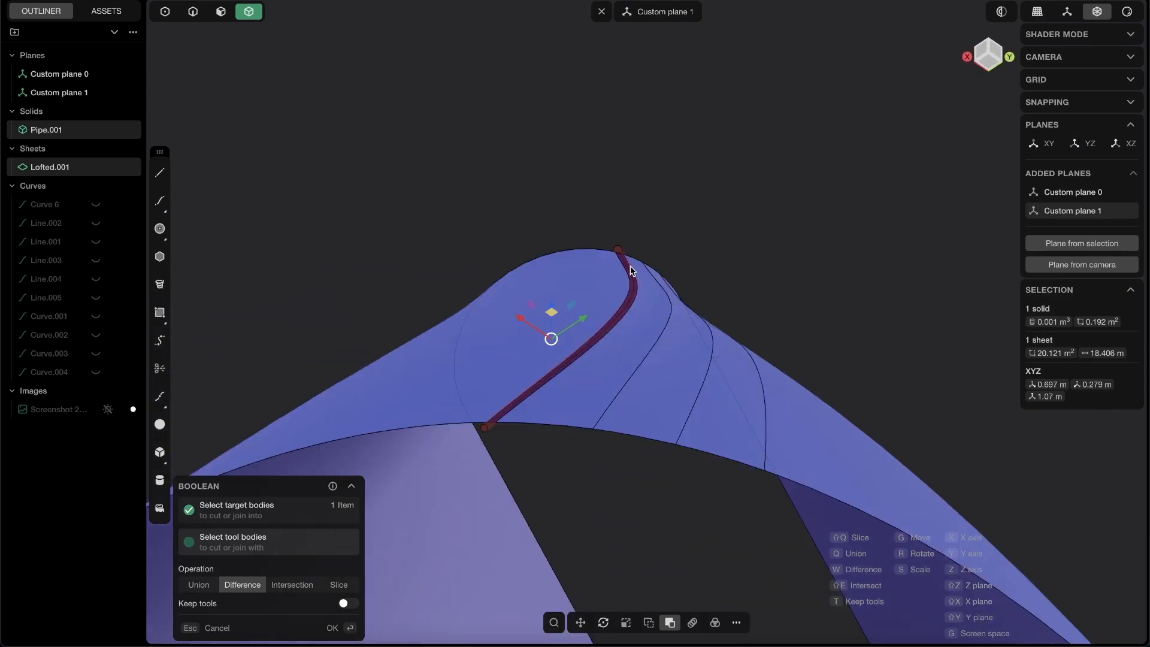
click(337, 631)
click(763, 231)
- Loft a surface between the two long edges of the slit without any guides
middle_drag(640, 257, 629, 353)
key(shift+e)
scroll(608, 358, down, 6)
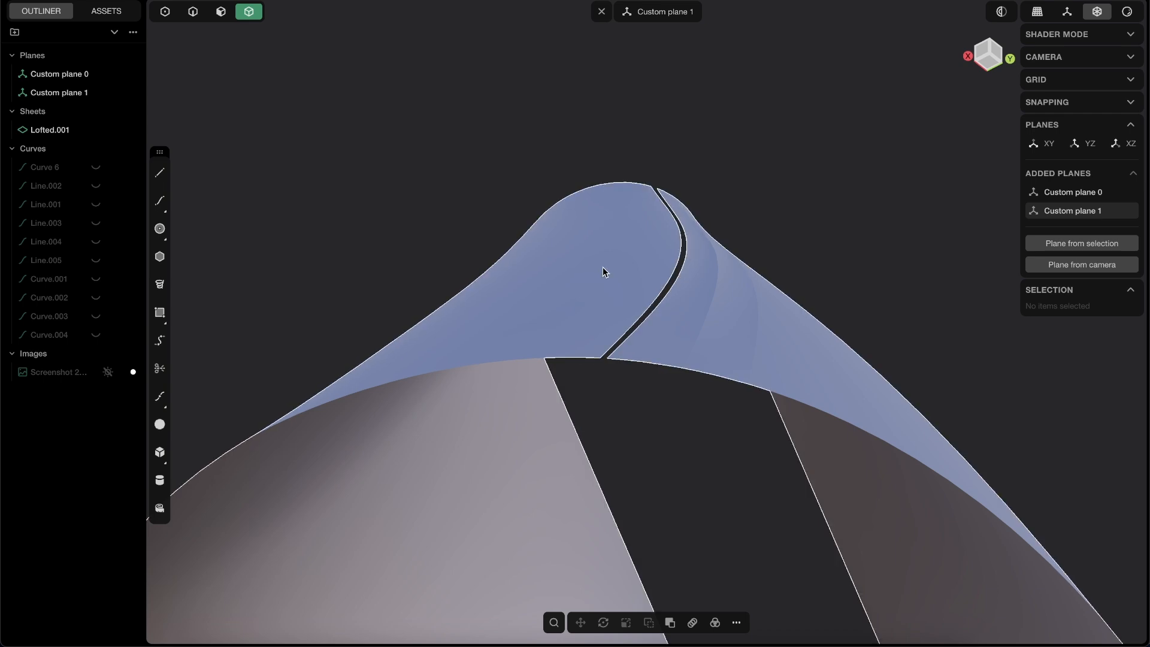
shift+middle_drag(631, 315, 513, 404)
key(shift+e)
middle_drag(535, 272, 505, 148)
key(2)
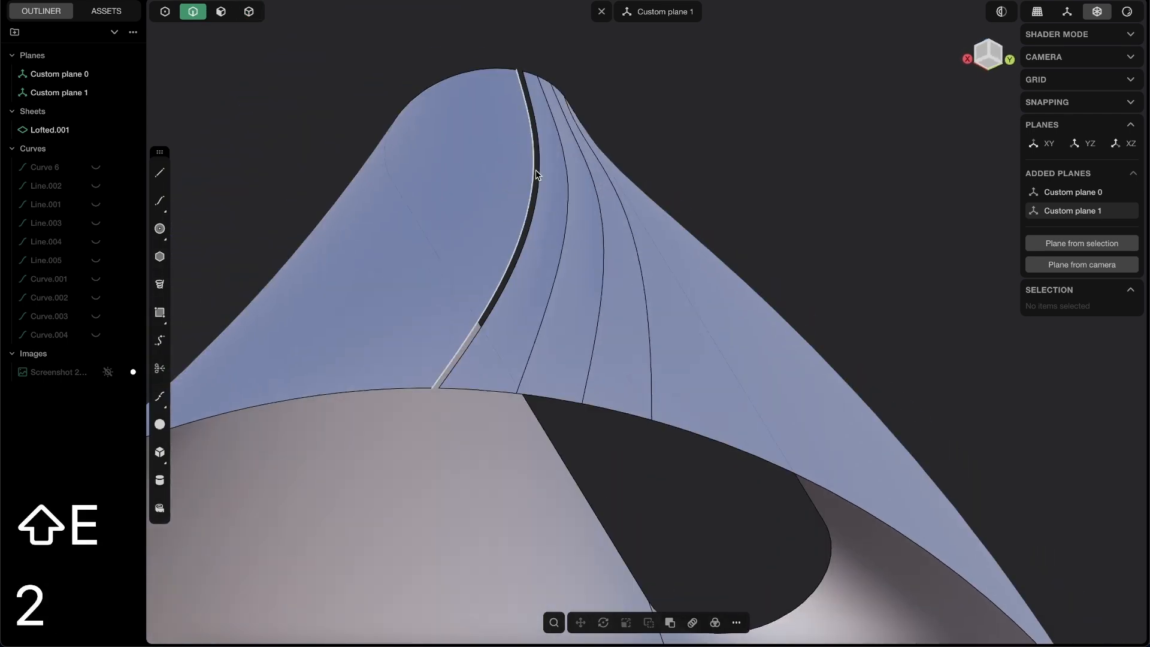
click(537, 216)
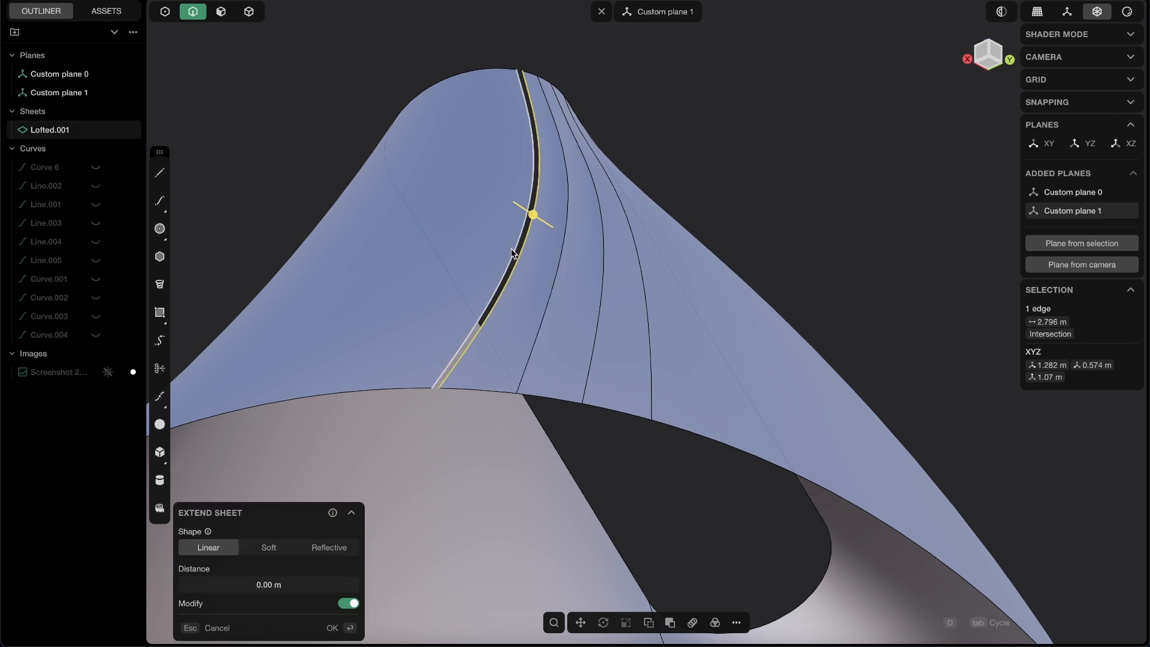
key(l)
middle_drag(545, 297, 565, 254)
middle_drag(560, 302, 559, 392)
scroll(598, 336, down, 5)
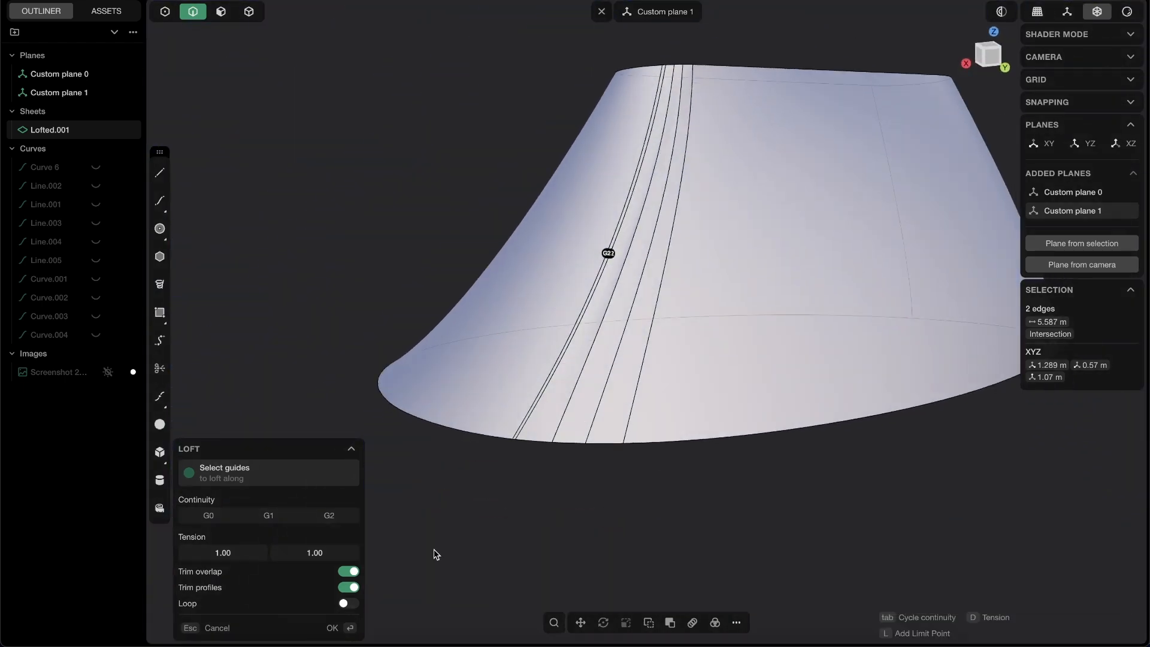
click(334, 628)
- Examine with edges hidden how the lofted strip blends into the surrounding surface along the groove
key(shift+e)
middle_drag(713, 354, 717, 550)
scroll(552, 265, up, 10)
mouse_move(680, 132)
middle_down()
mouse_move(646, 98)
mouse_move(701, 127)
mouse_move(693, 115)
middle_up()
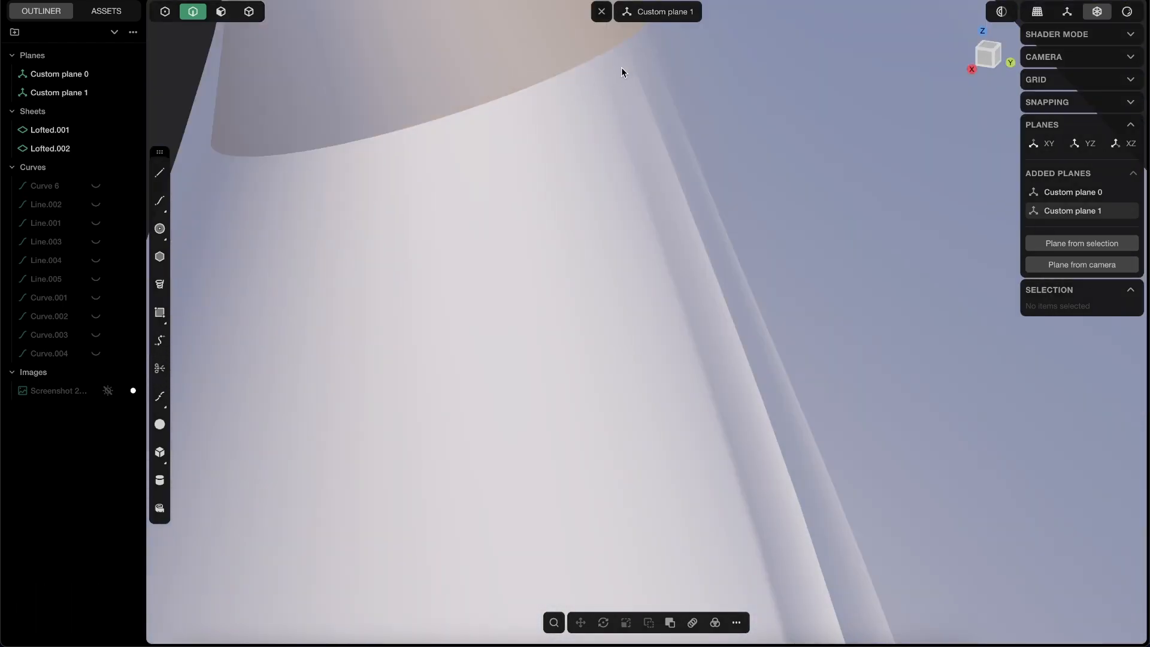
middle_drag(620, 243, 510, 404)
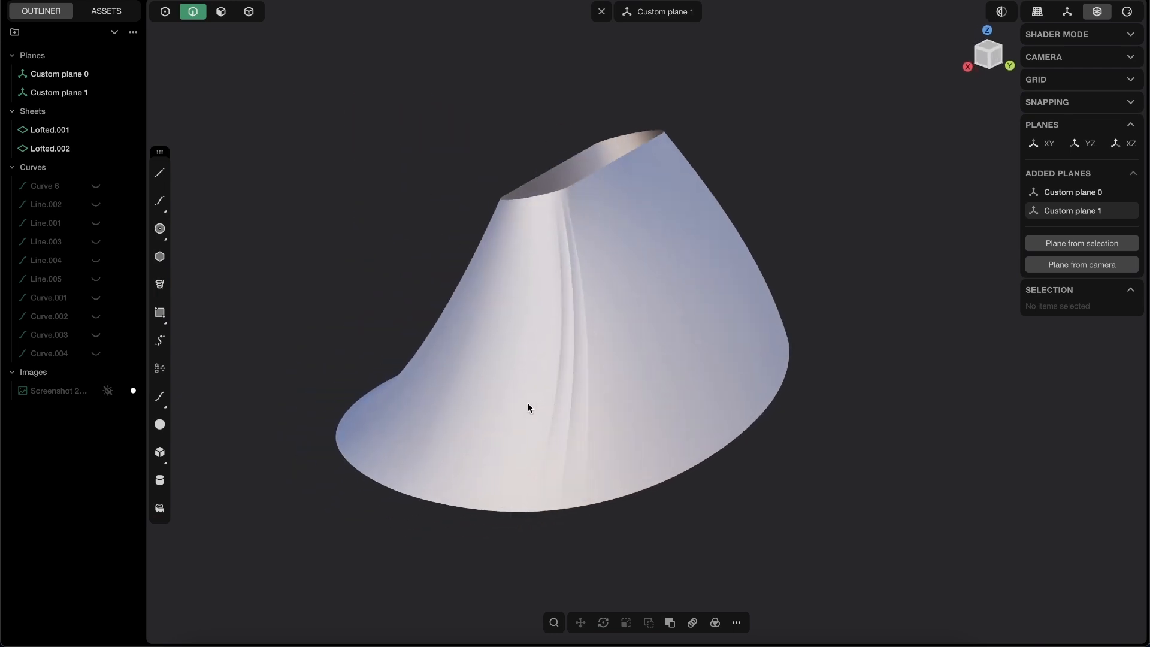
scroll(592, 425, up, 5)
shift+middle_drag(662, 310, 654, 486)
shift+middle_drag(652, 179, 651, 415)
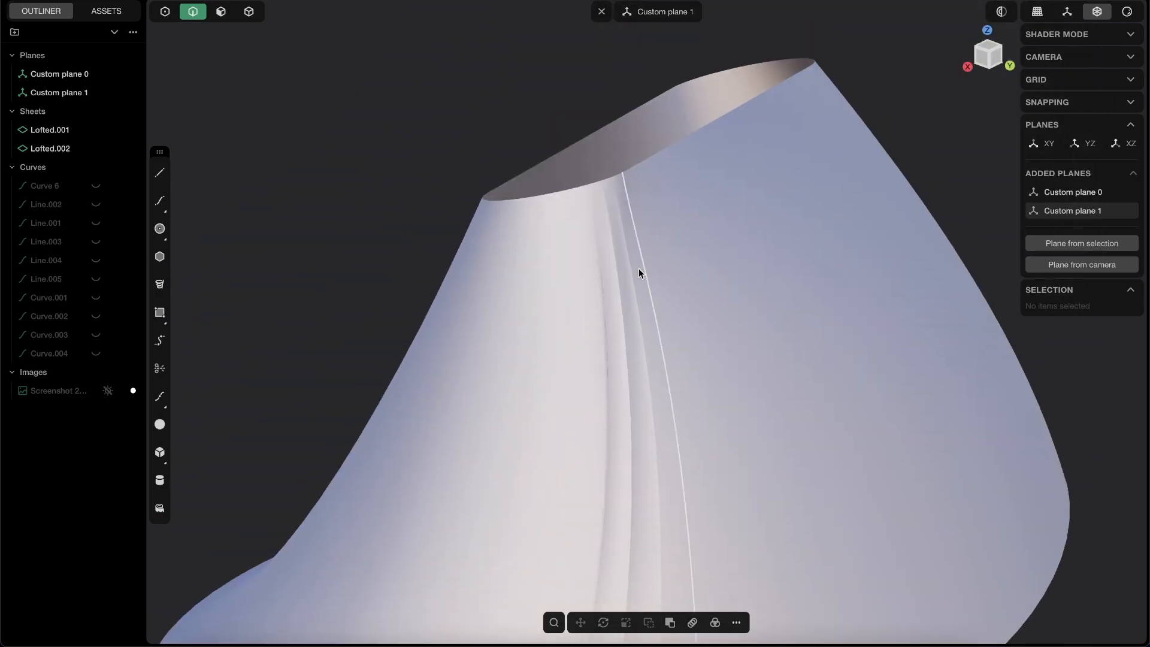
scroll(672, 106, up, 6)
middle_drag(640, 199, 677, 154)
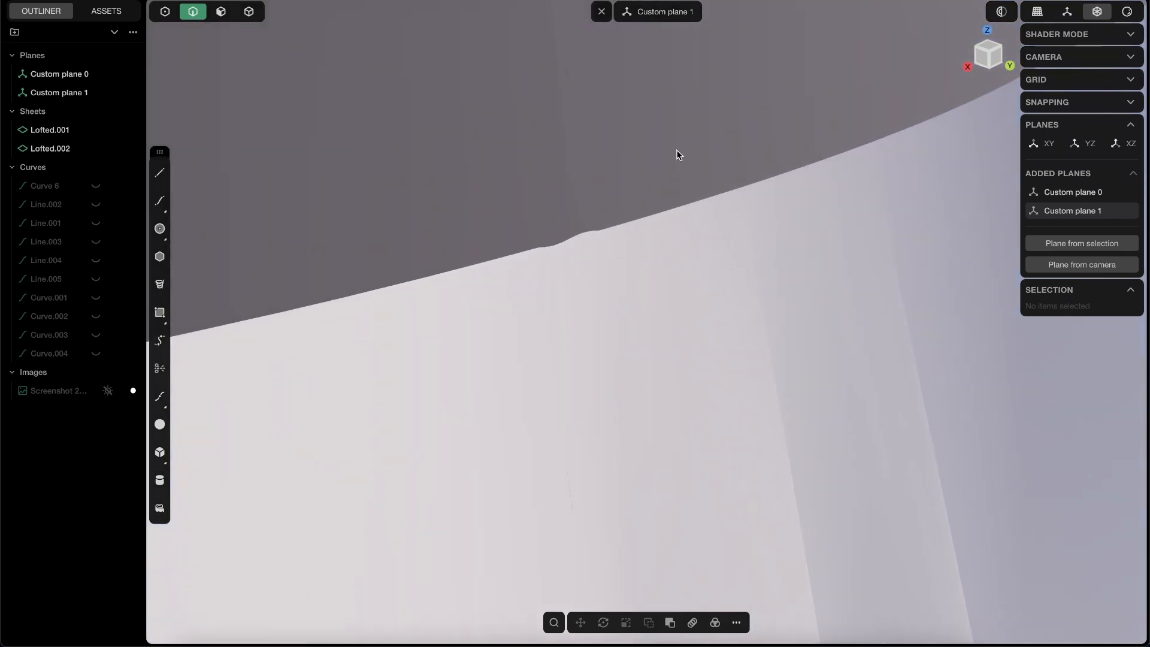
- Examine the strip's short end edges where they meet the upper and lower rims of the sheet
key(shift+e)
middle_drag(634, 235, 598, 230)
click(568, 241)
key(shift+e)
drag(573, 240, 551, 204)
key(Escape)
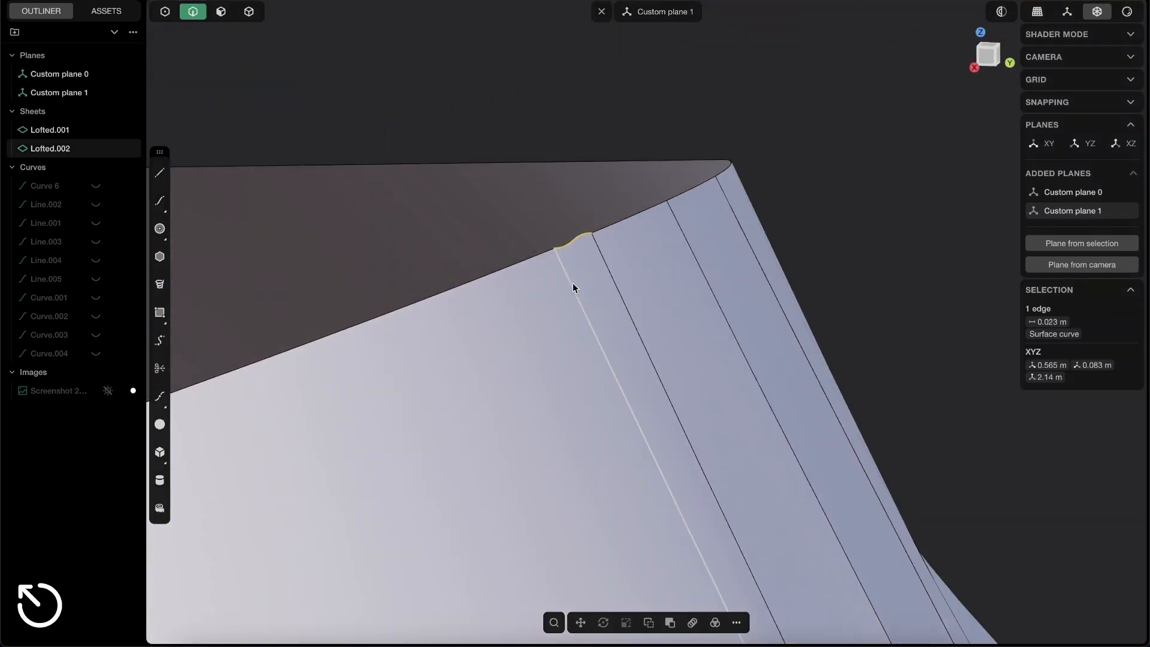
scroll(595, 261, down, 10)
shift+middle_drag(446, 519, 383, 120)
shift+middle_drag(722, 392, 620, 66)
scroll(633, 402, up, 10)
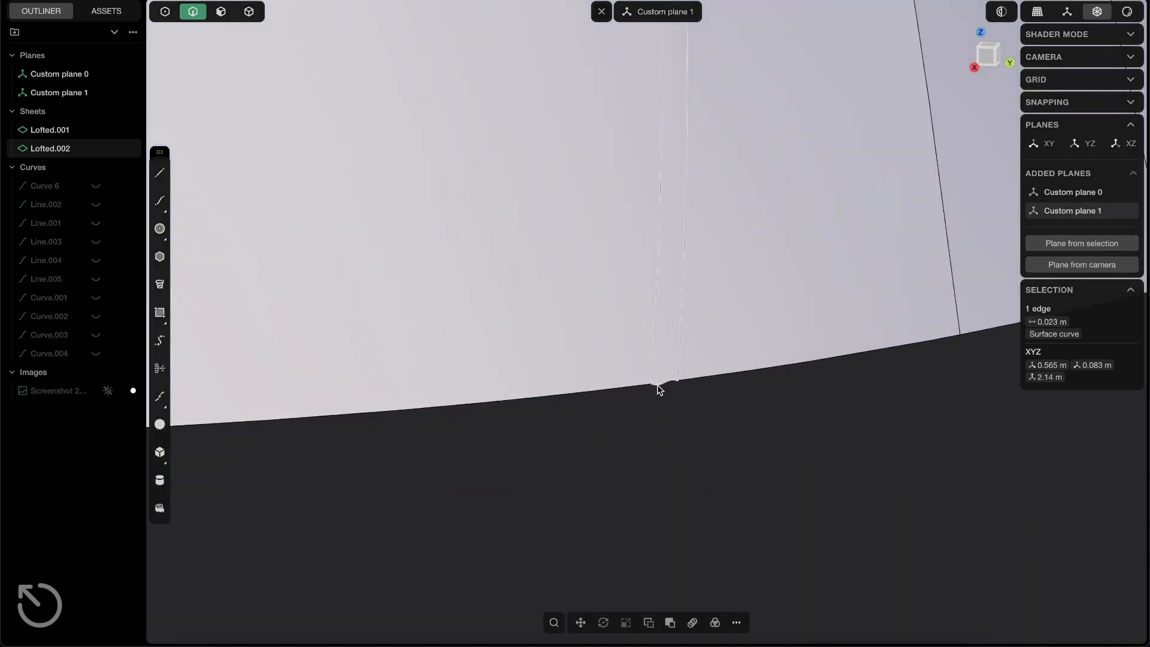
click(661, 384)
key(shift+e)
key(Escape)
shift+middle_drag(730, 291, 663, 414)
scroll(659, 412, down, 5)
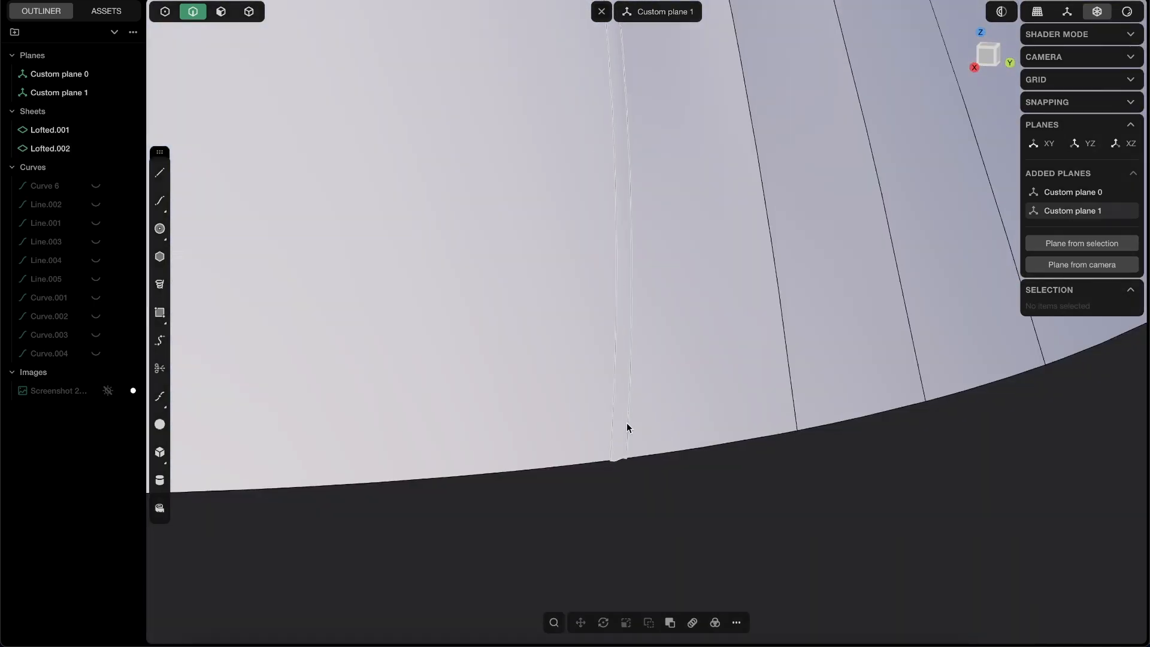
- Undo the loft across the slit so its two long edges are selected again
key(super+z)
key(super+z)
key(super+z)
key(super+z)
key(super+z)
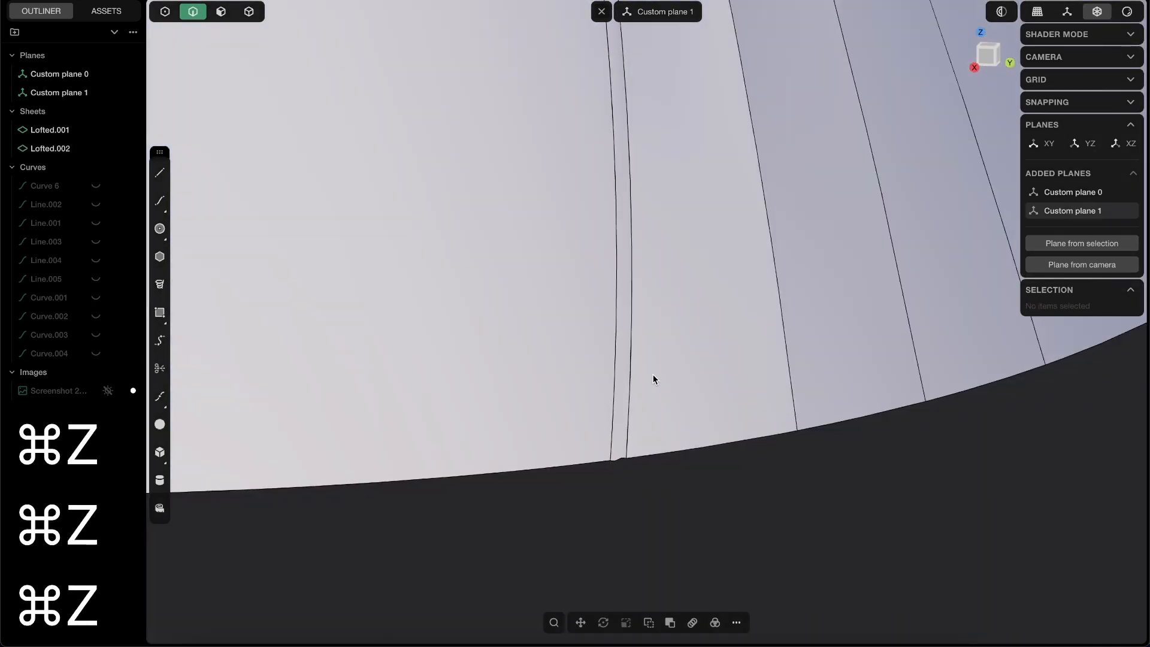
scroll(656, 371, down, 5)
shift+middle_drag(668, 408, 615, 565)
scroll(573, 509, up, 4)
shift+middle_drag(590, 497, 627, 135)
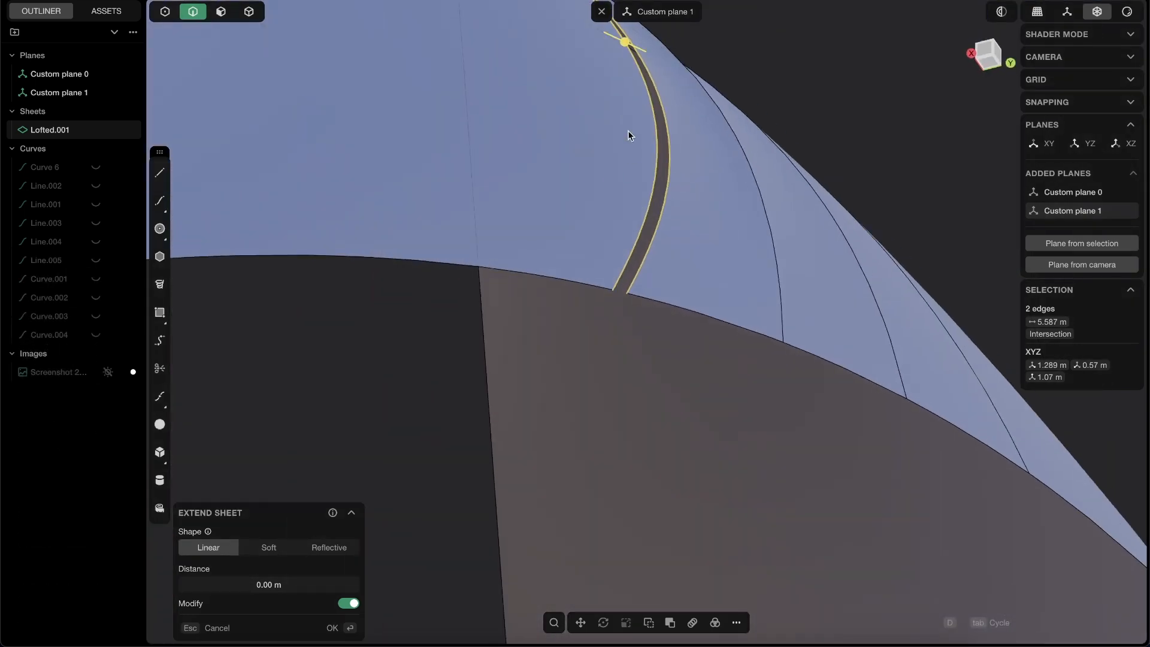
key(l)
scroll(635, 305, up, 4)
middle_drag(720, 190, 623, 305)
scroll(614, 318, up, 3)
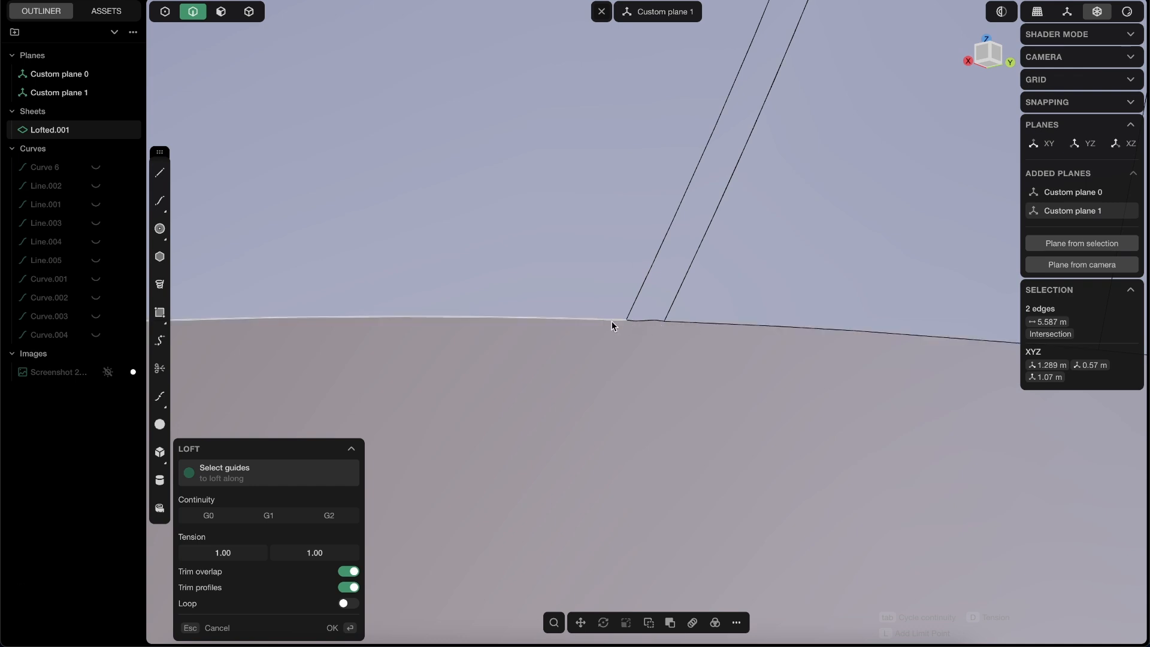
key(Escape)
- Create a bridge curve across the slit's lower end, connecting the rim edges on either side of the gap
middle_drag(653, 440, 746, 281)
click(820, 231)
click(743, 279)
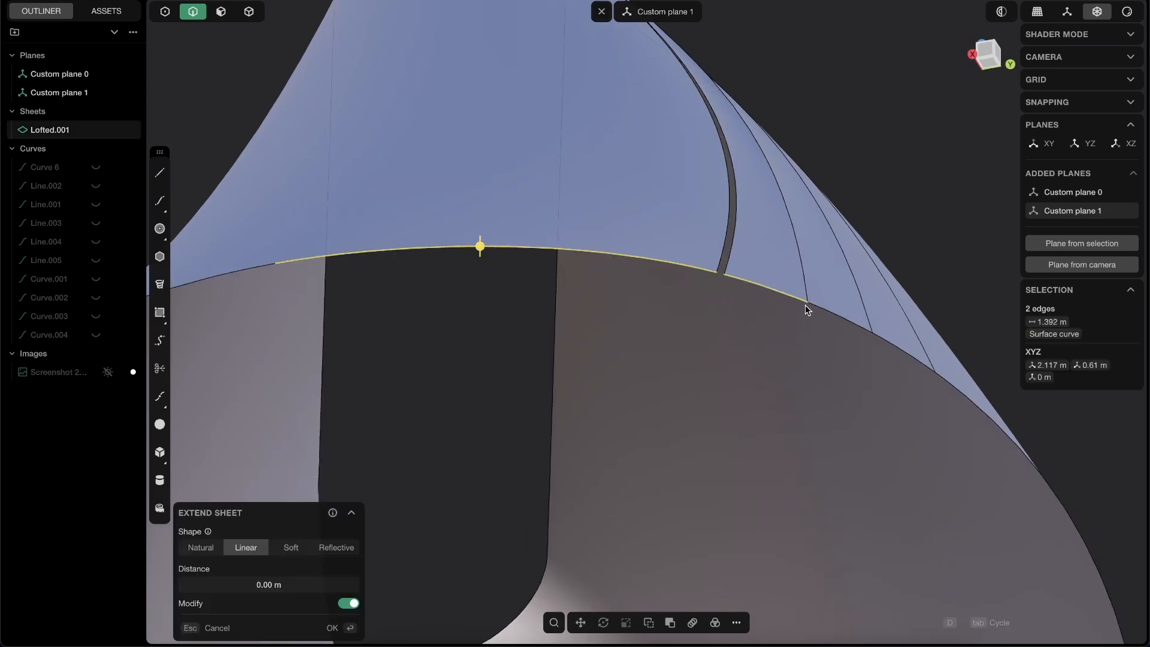
key(f)
text(brid)
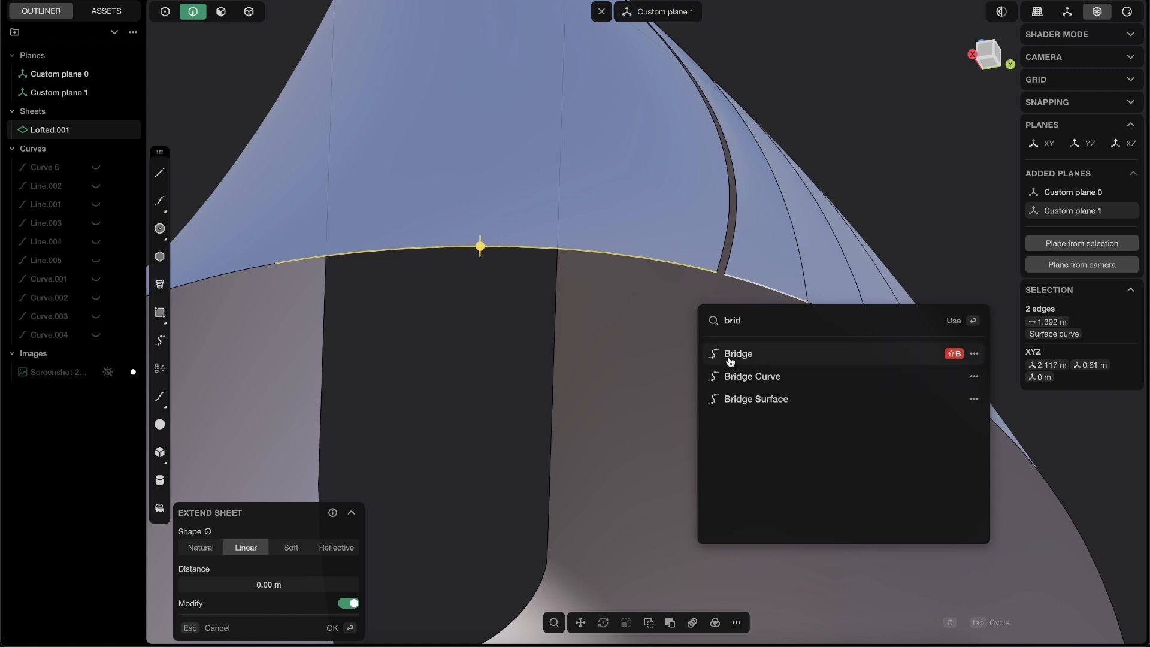
key(Escape)
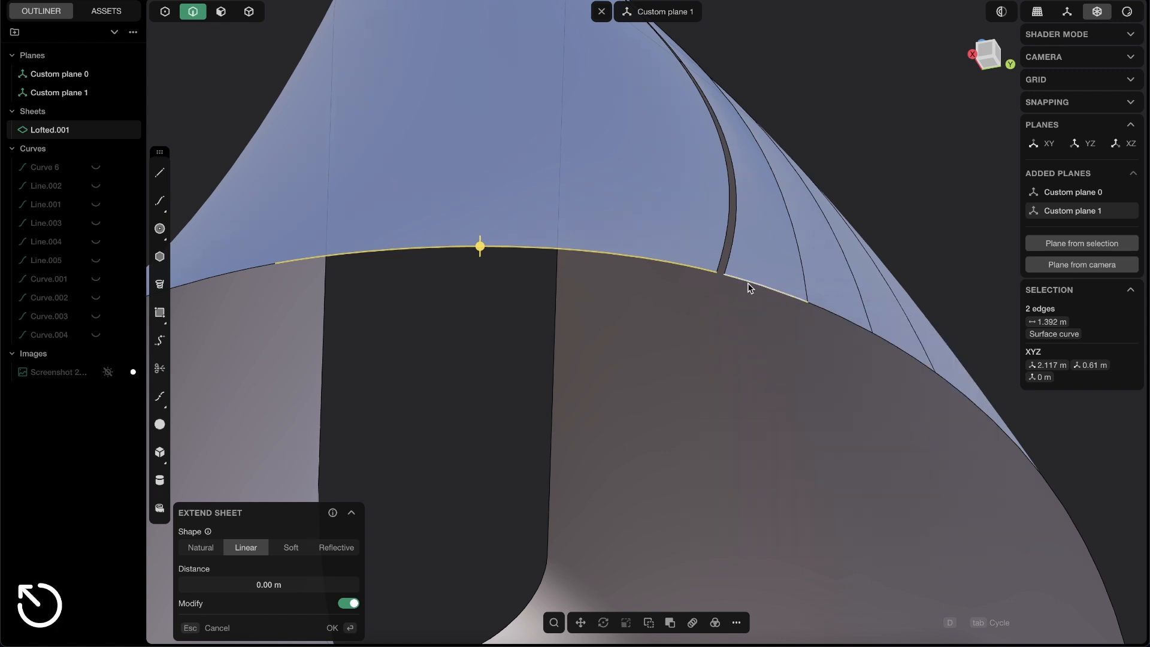
click(703, 267)
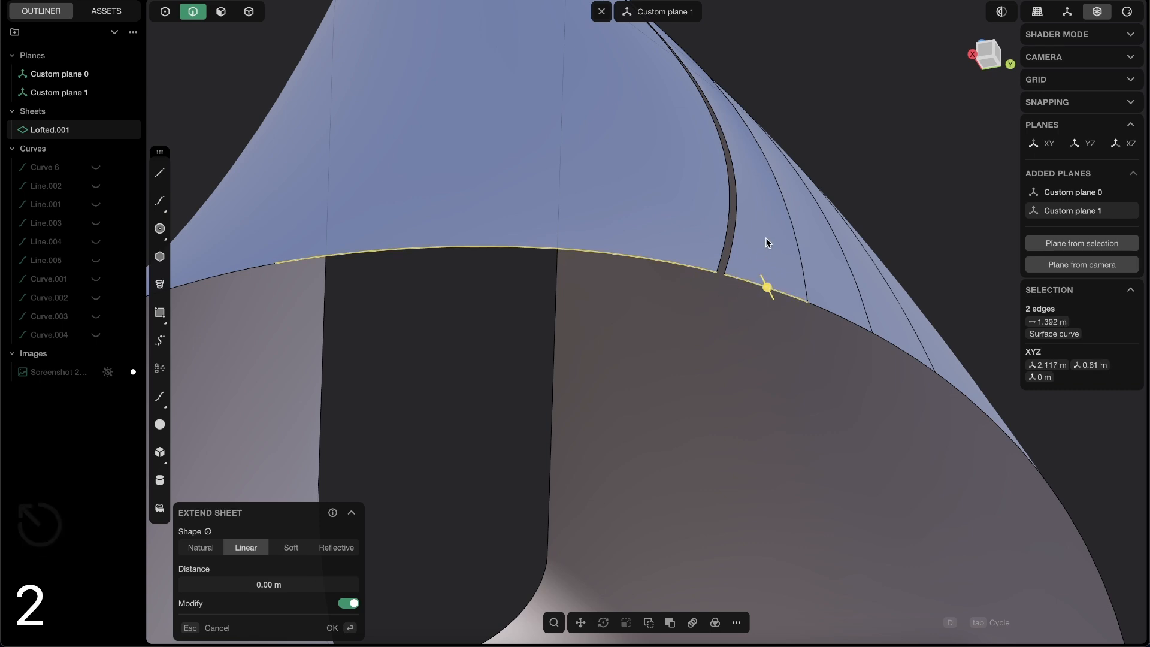
key(shift+b)
scroll(784, 251, up, 10)
middle_drag(774, 232, 722, 246)
mouse_move(768, 290)
middle_down()
mouse_move(793, 282)
mouse_move(722, 264)
mouse_move(762, 279)
middle_up()
key(2)
right_click(758, 282)
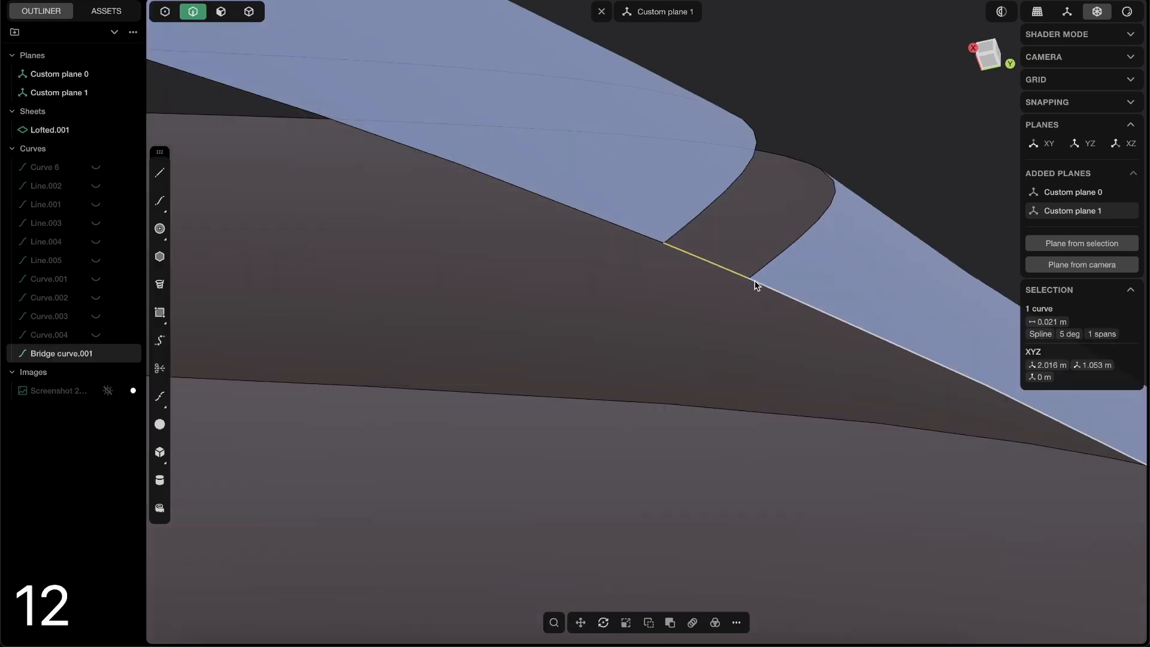
- Create a second bridge curve across the slit's upper end, connecting the upper rim edges beside the gap
scroll(678, 257, down, 8)
middle_drag(439, 400, 643, 223)
mouse_move(552, 249)
middle_down()
mouse_move(595, 282)
mouse_move(562, 231)
mouse_move(516, 206)
mouse_move(519, 252)
mouse_move(680, 423)
mouse_move(629, 221)
mouse_move(631, 520)
mouse_move(643, 530)
mouse_move(662, 264)
mouse_move(705, 82)
mouse_move(549, 311)
mouse_move(619, 320)
mouse_move(571, 252)
middle_up()
click(591, 269)
middle_drag(649, 279, 674, 229)
shift+click(664, 244)
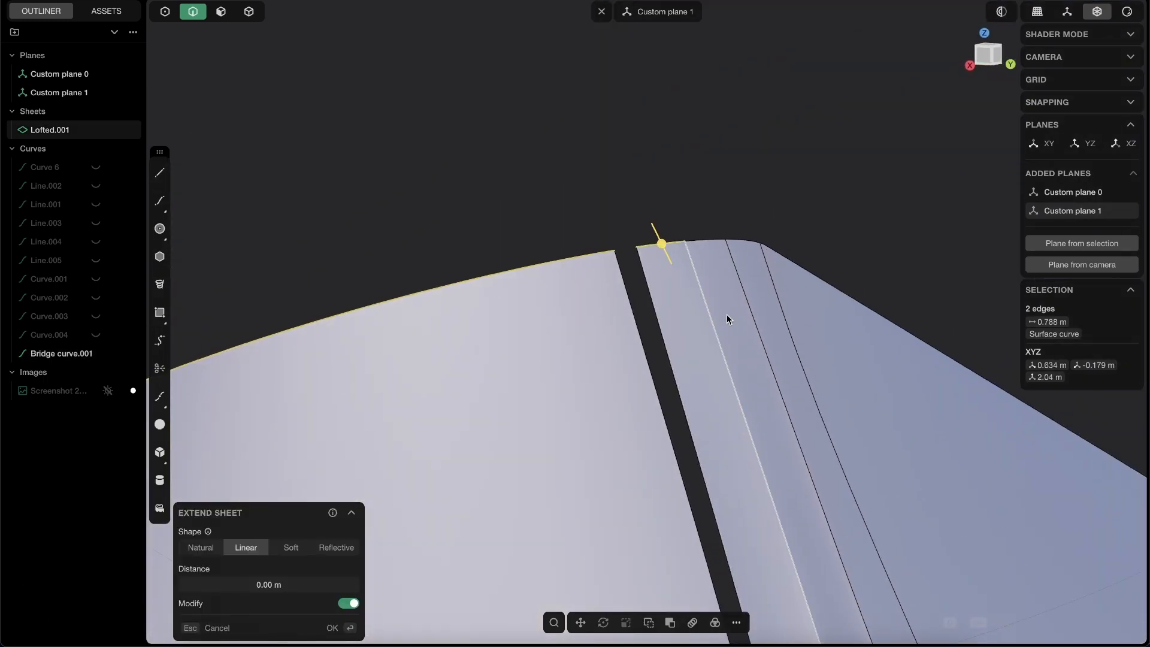
key(shift+b)
key(Return)
- Loft a surface between the slit's two long edges, using the bridge curves at both ends as guides
key(2)
click(658, 323)
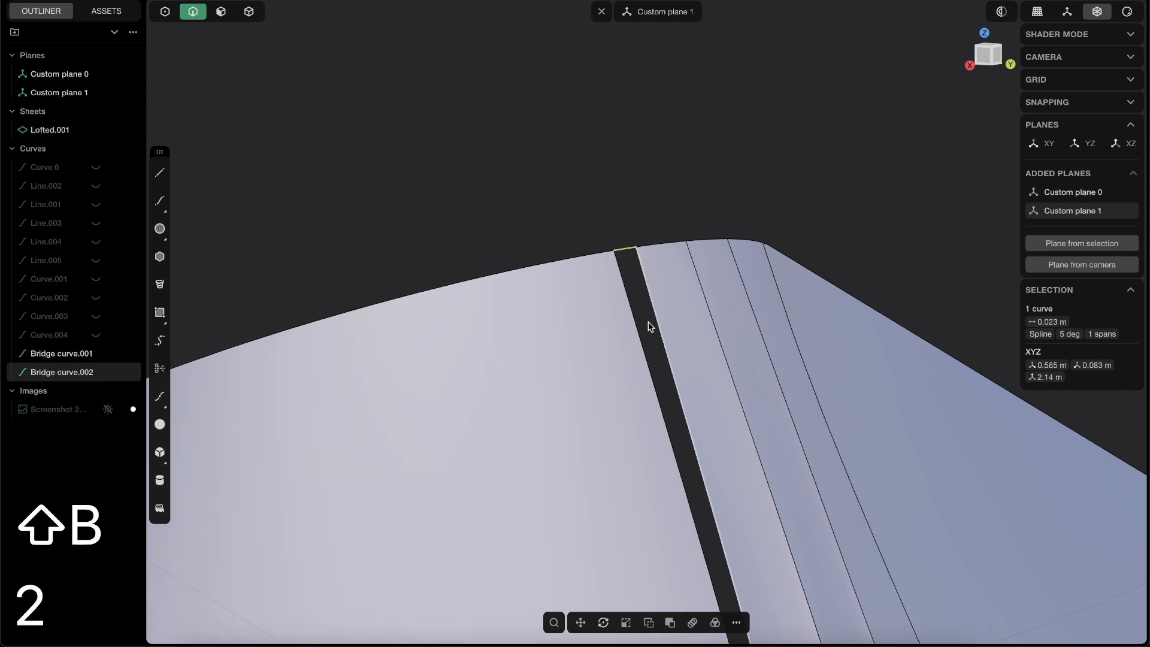
middle_drag(666, 412, 784, 380)
key(l)
key(Tab)
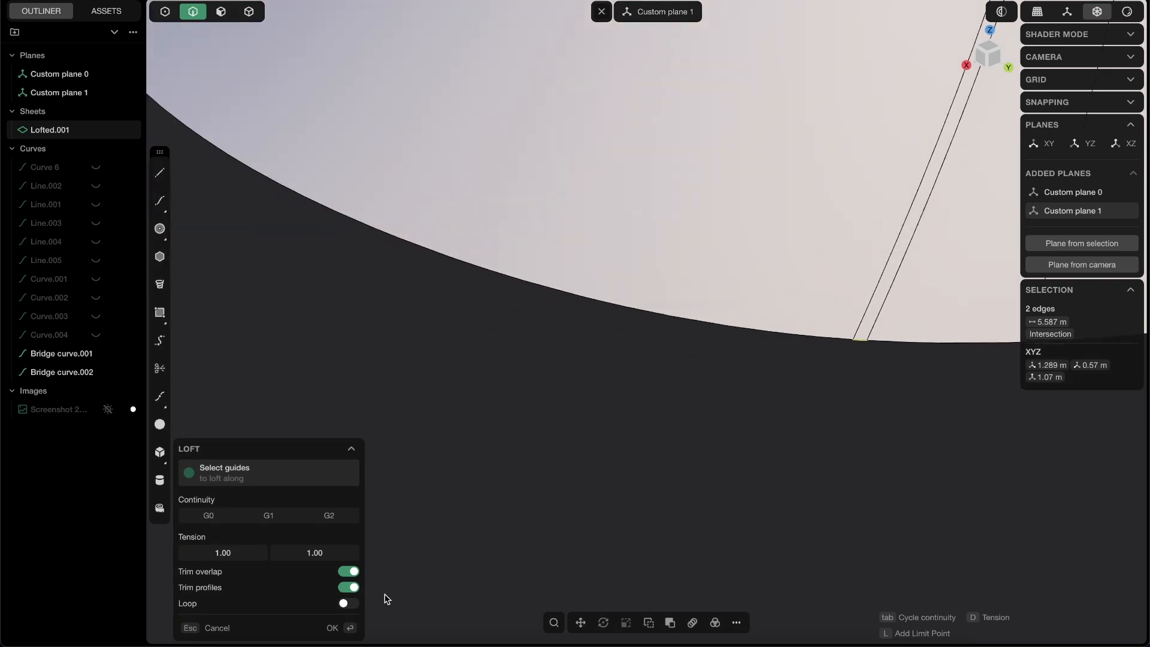
click(348, 626)
- Delete the two bridge curves at the lower and upper ends of the strip
click(860, 342)
middle_drag(911, 282, 625, 222)
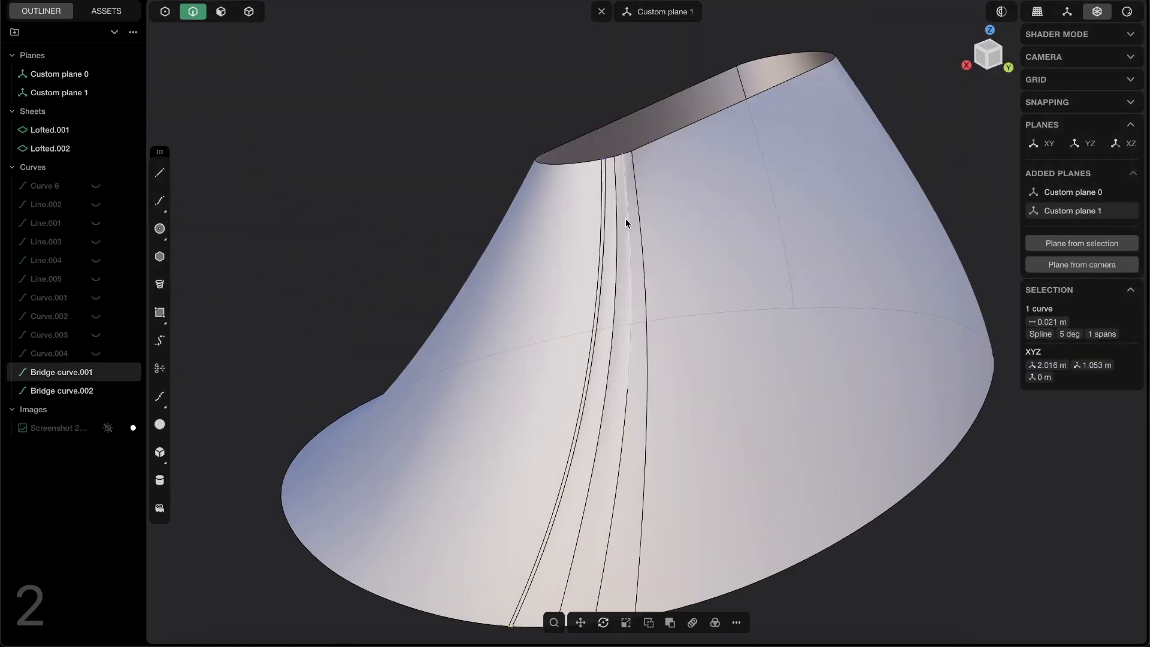
click(602, 160)
key(x)
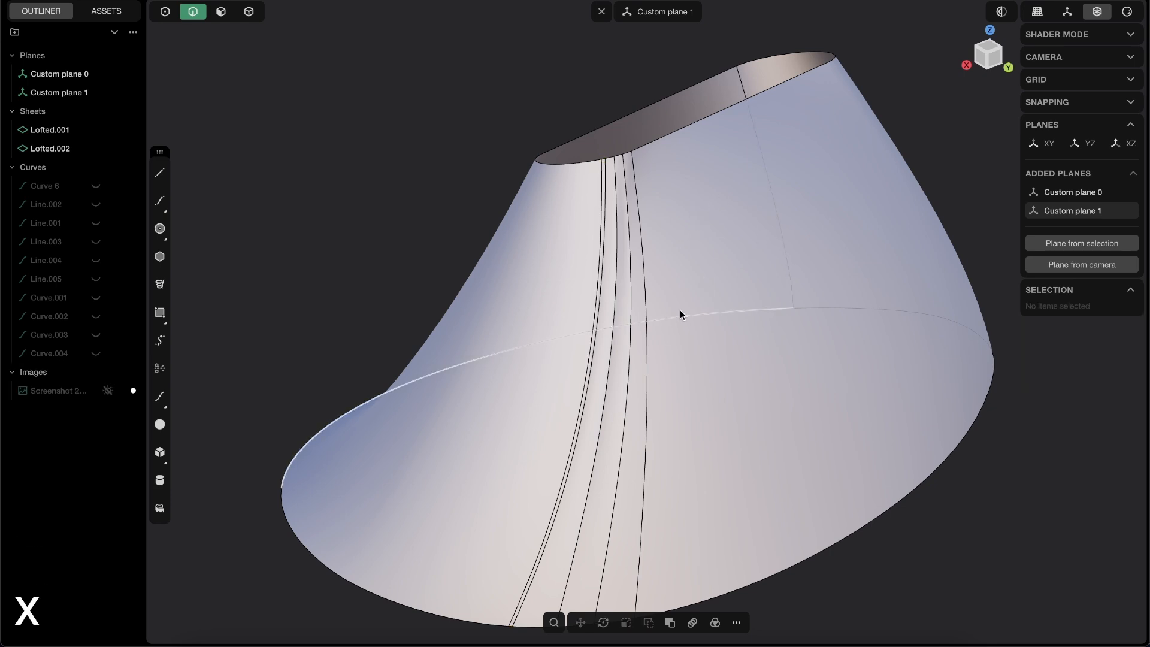
- Hide the edges and join the lofted strip with the main sheet into a single sheet
key(shift+e)
middle_drag(587, 407, 662, 323)
key(Tab)
drag(673, 316, 547, 213)
drag(705, 599, 359, 202)
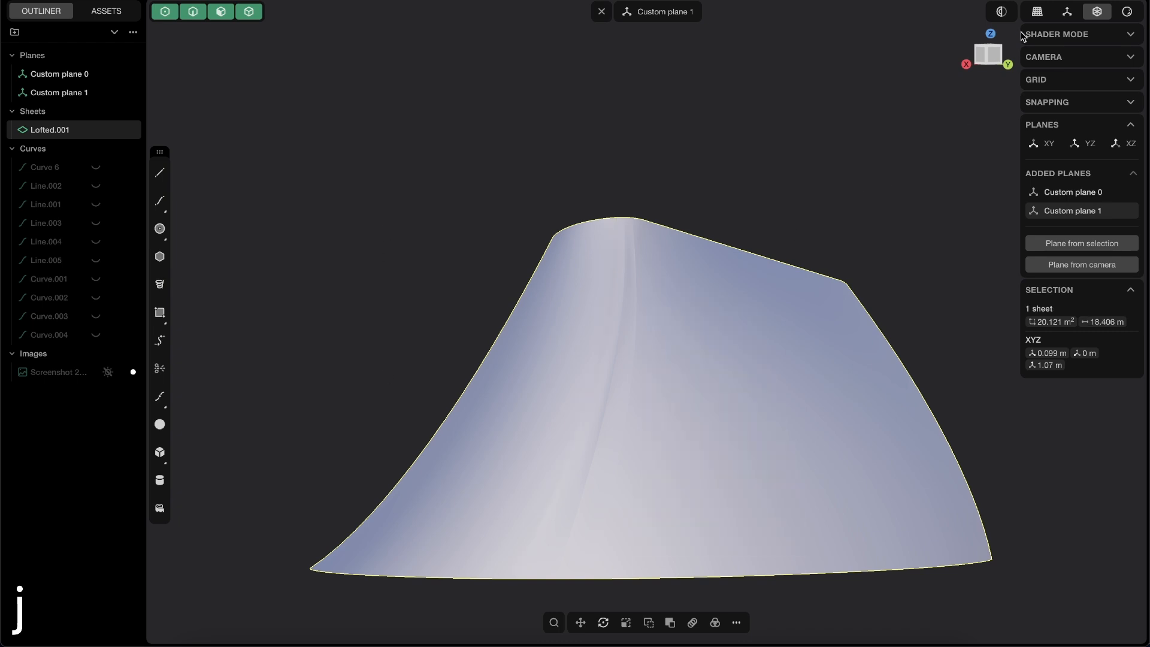
- Apply the glossy red matcap and examine the reflections across the groove and body from several angles
click(1067, 57)
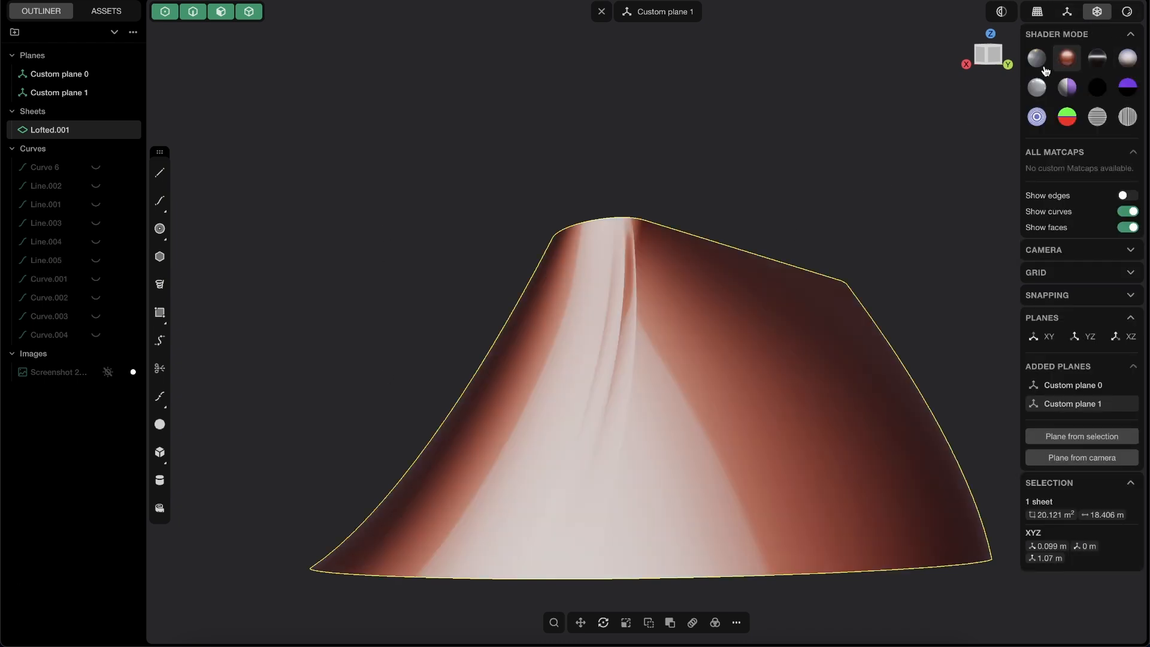
middle_drag(659, 316, 607, 234)
scroll(672, 436, down, 5)
middle_drag(785, 299, 788, 187)
mouse_move(700, 285)
middle_down()
mouse_move(734, 270)
mouse_move(679, 299)
mouse_move(715, 269)
middle_up()
shift+middle_drag(715, 270, 606, 168)
scroll(702, 556, down, 5)
middle_drag(667, 407, 551, 233)
middle_drag(618, 354, 783, 349)
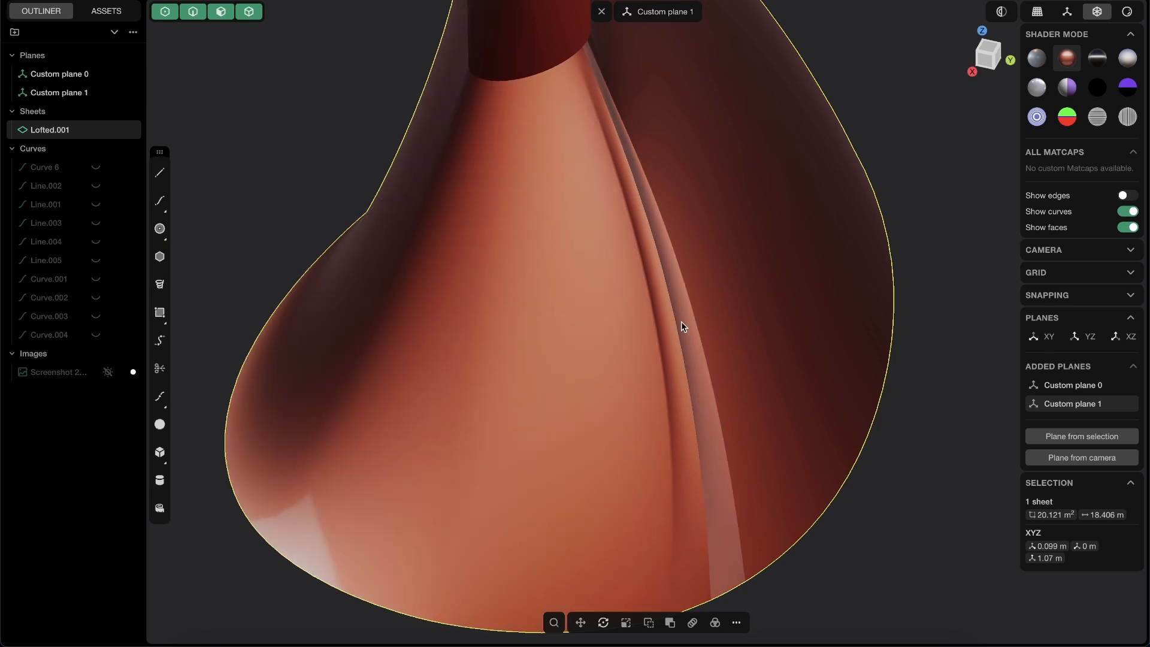
scroll(748, 276, down, 5)
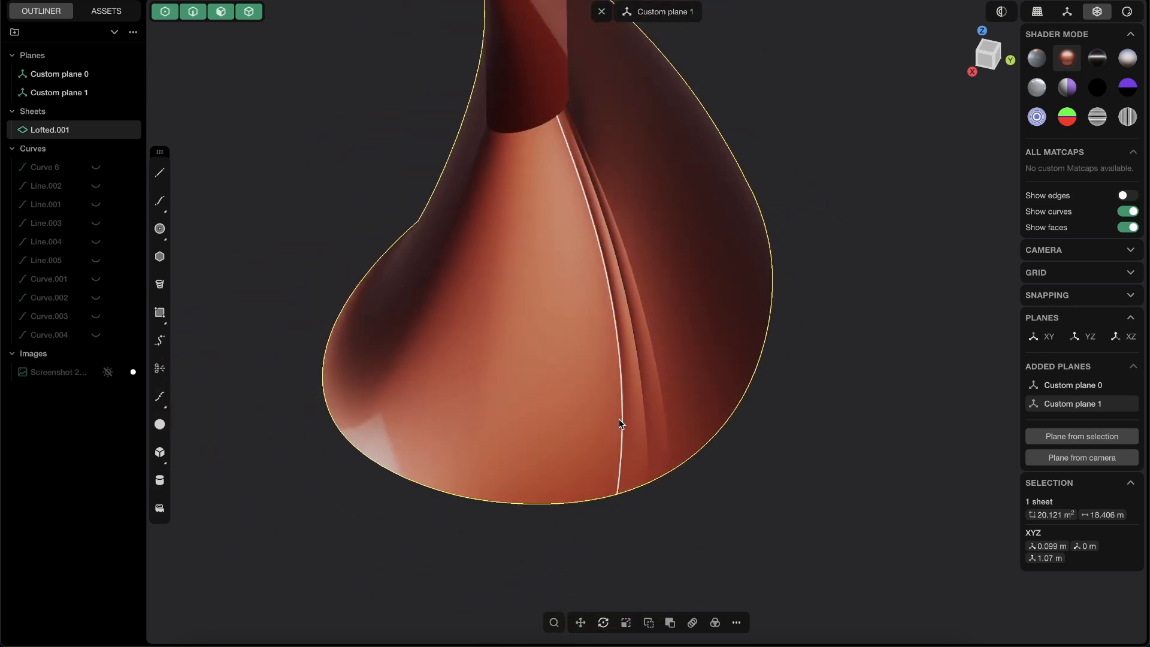
middle_drag(619, 419, 606, 351)
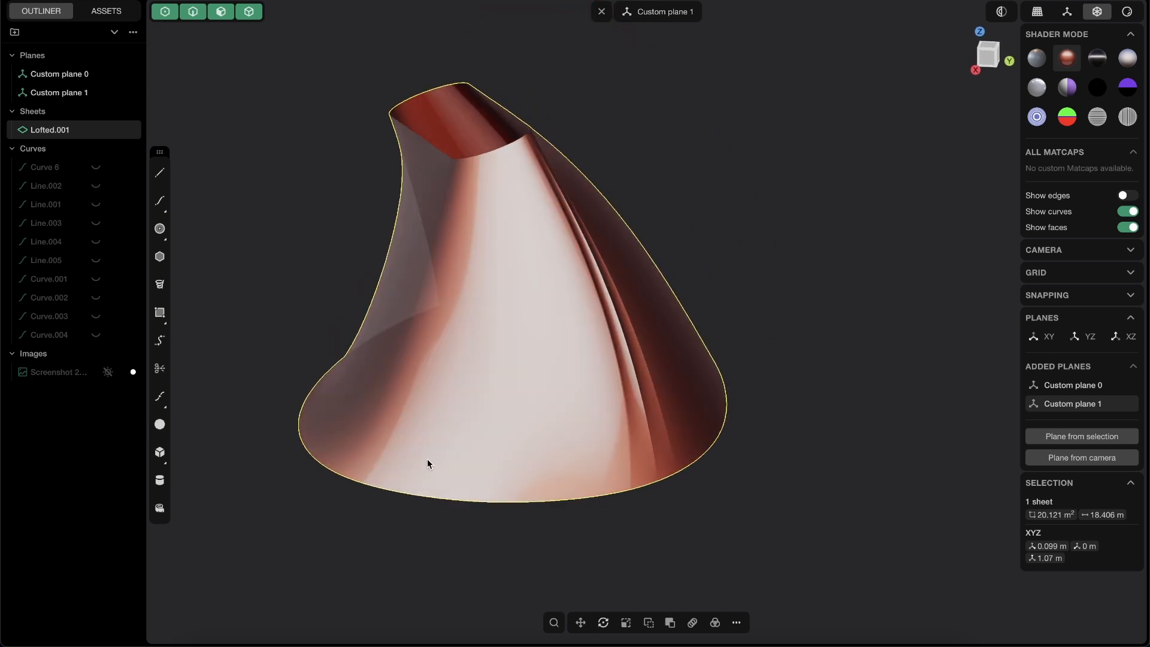
middle_drag(696, 383, 796, 436)
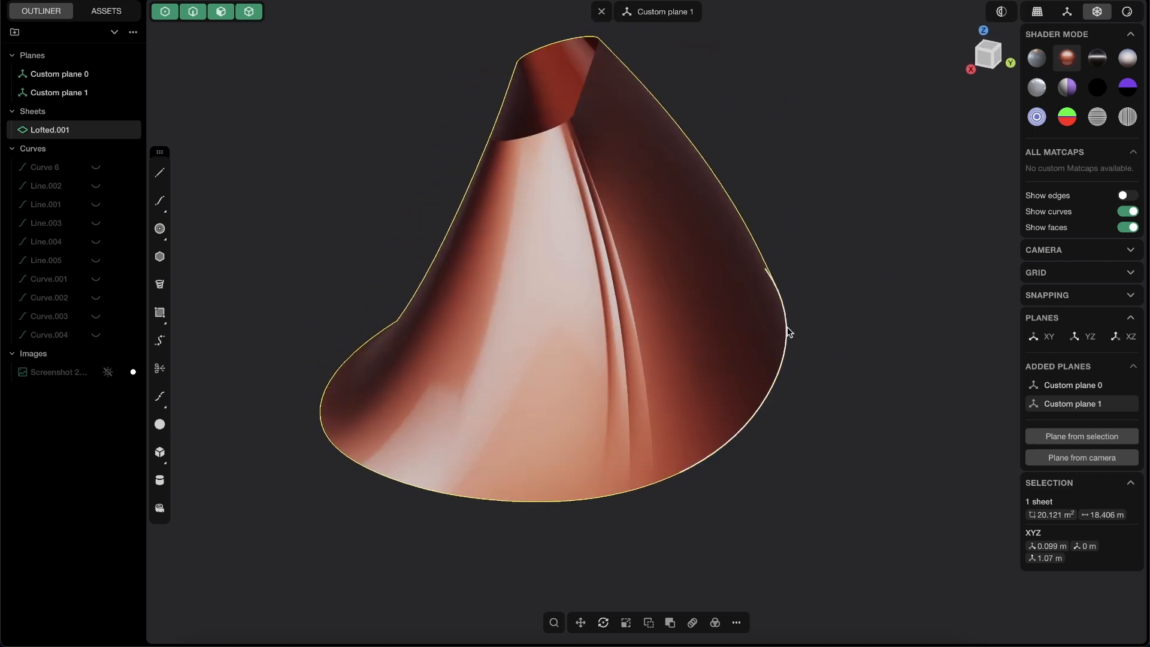